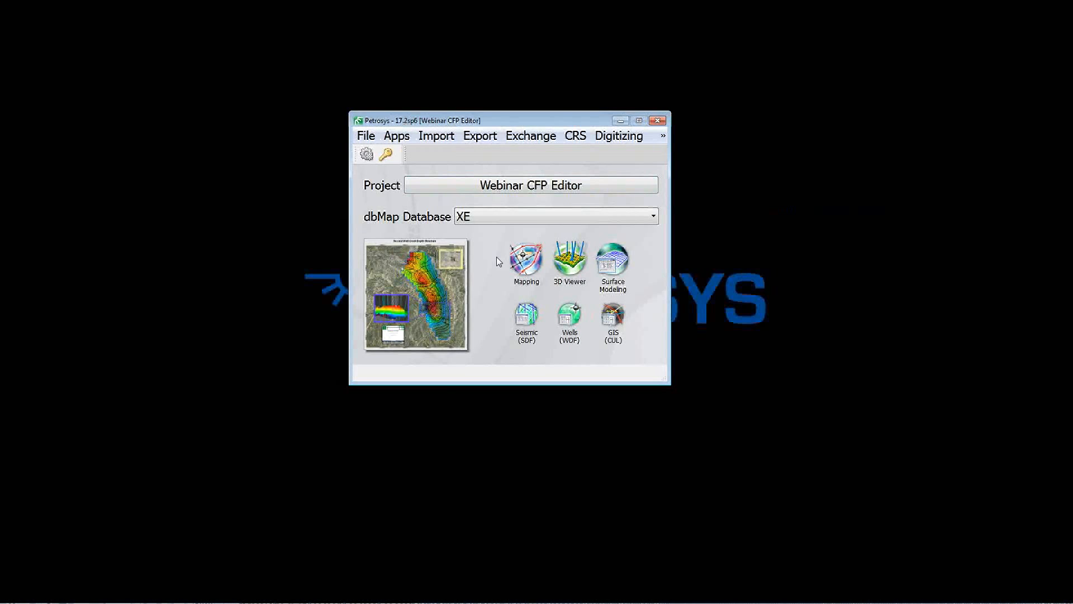
Start the Mapping and Surface Modeling modules and open the map file 00_2D_Seismic.dbm with its map sheet
left_click(526, 258)
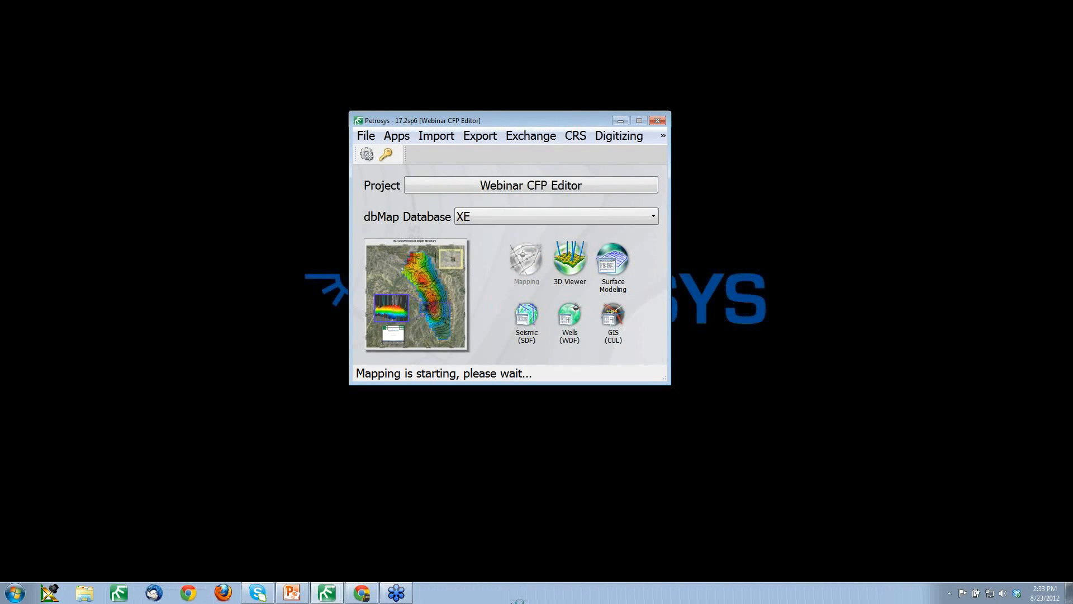
left_click(609, 281)
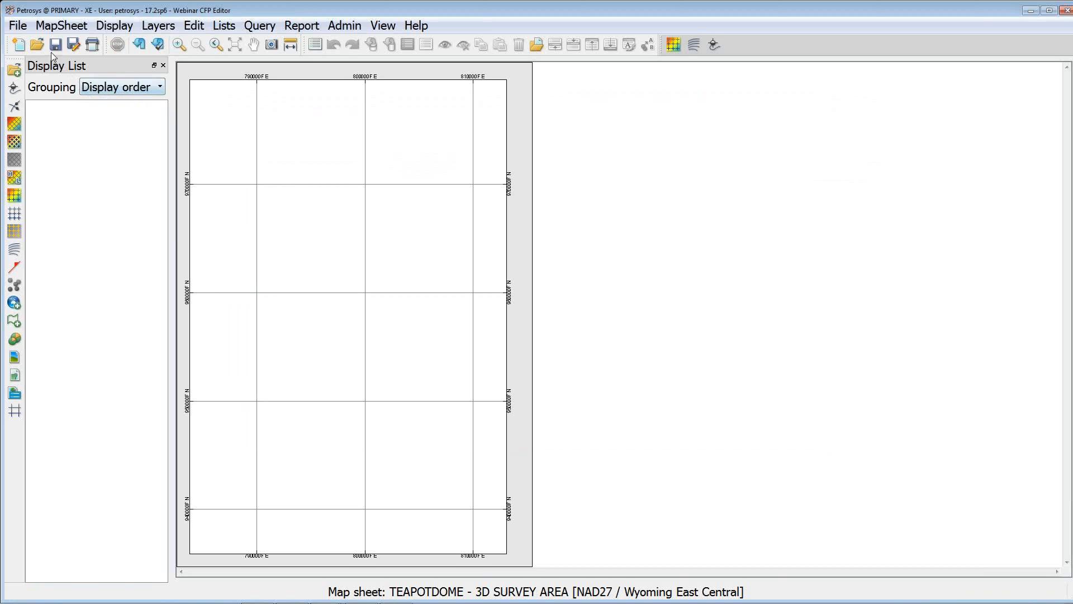
left_click(37, 47)
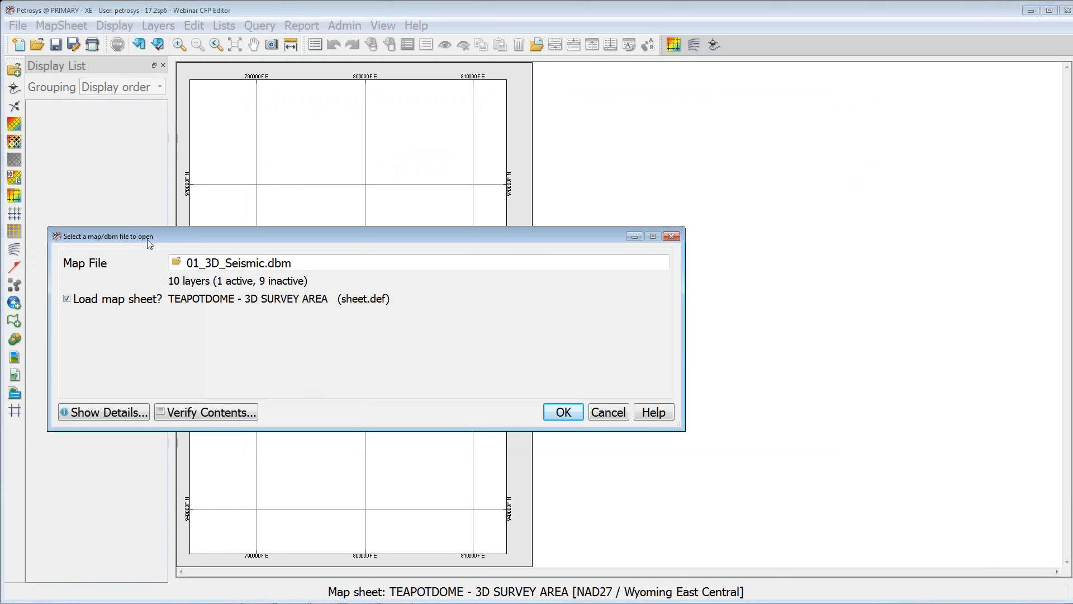
left_click(176, 261)
double_click(159, 342)
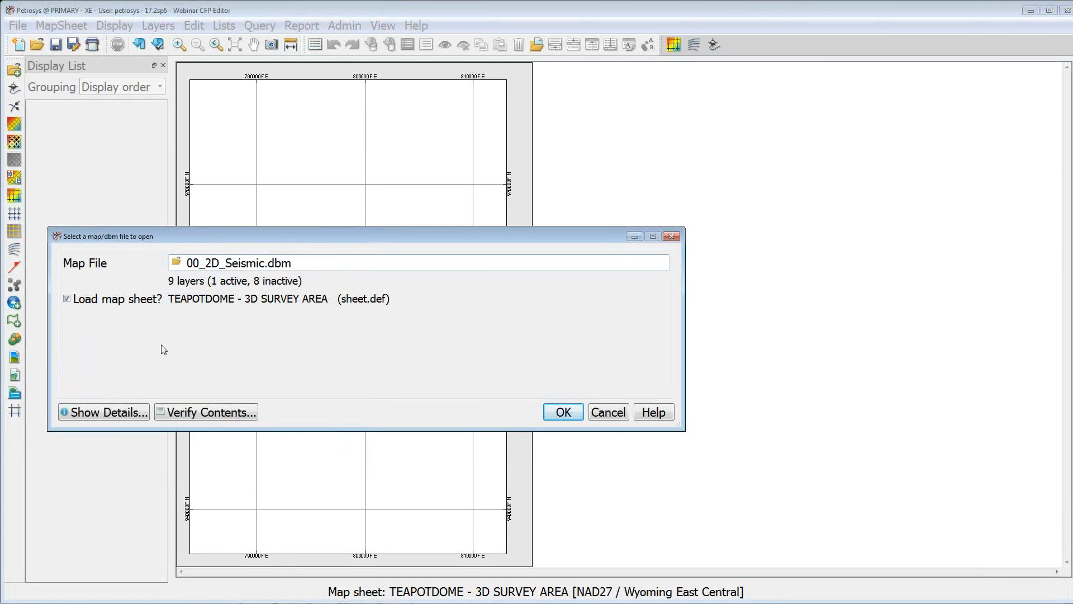
left_click(563, 412)
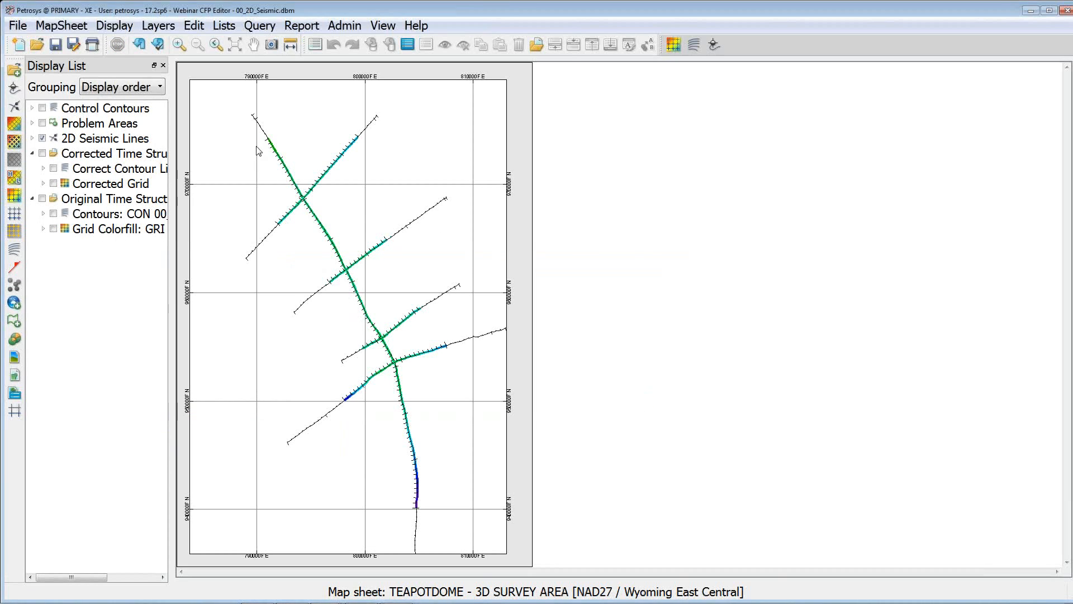
scroll(269, 243, "up", 5)
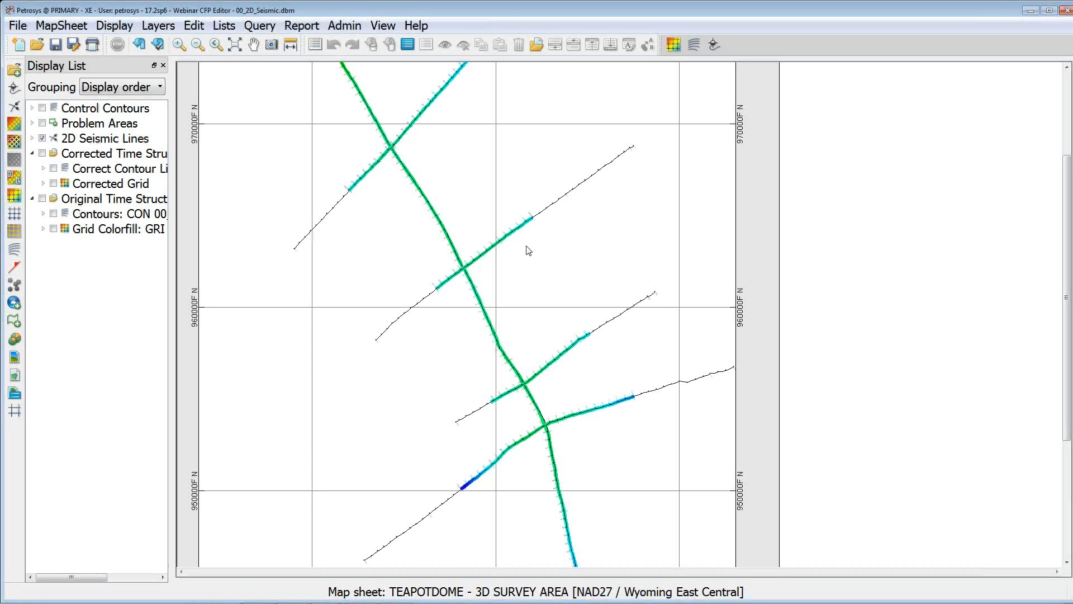
Switch to the Surface Modeling window and load the task file 00_2D_Seismic.tsk
mouse_move(396, 597)
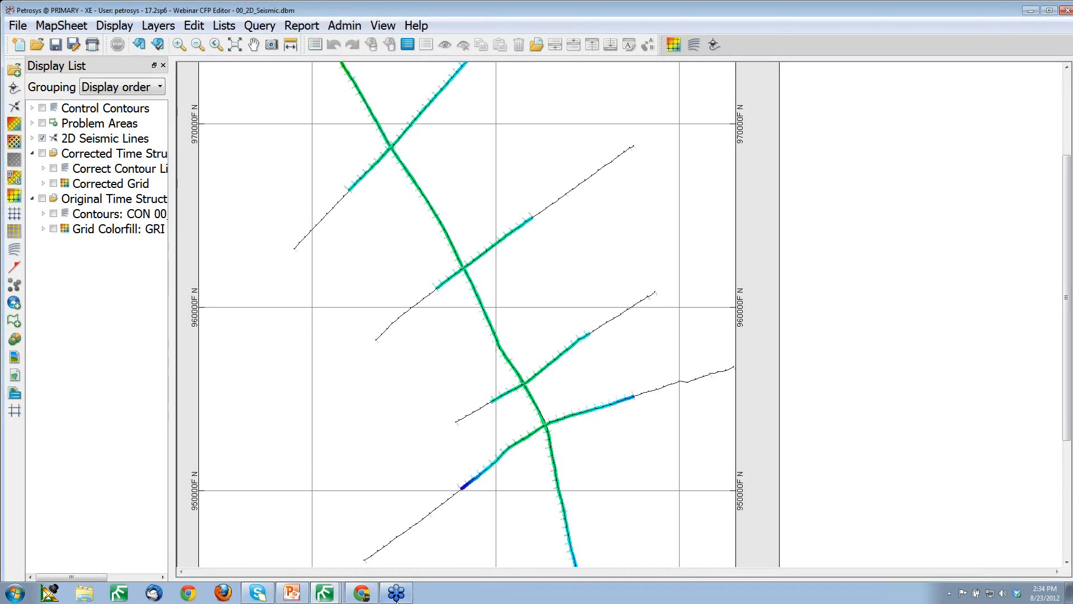
left_click(324, 593)
left_click(314, 549)
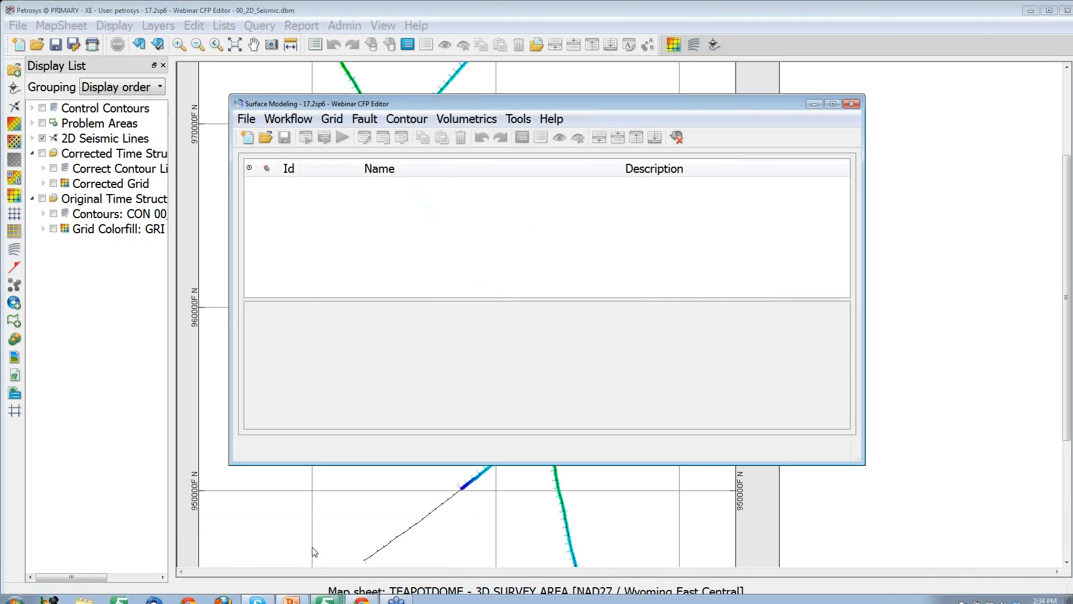
left_click(333, 119)
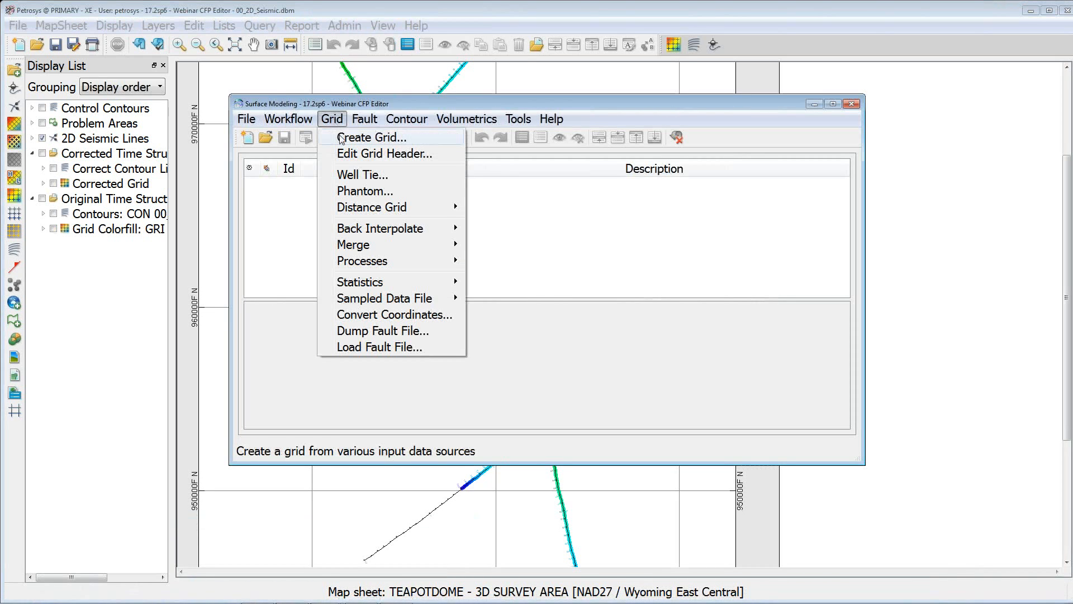
left_click(266, 138)
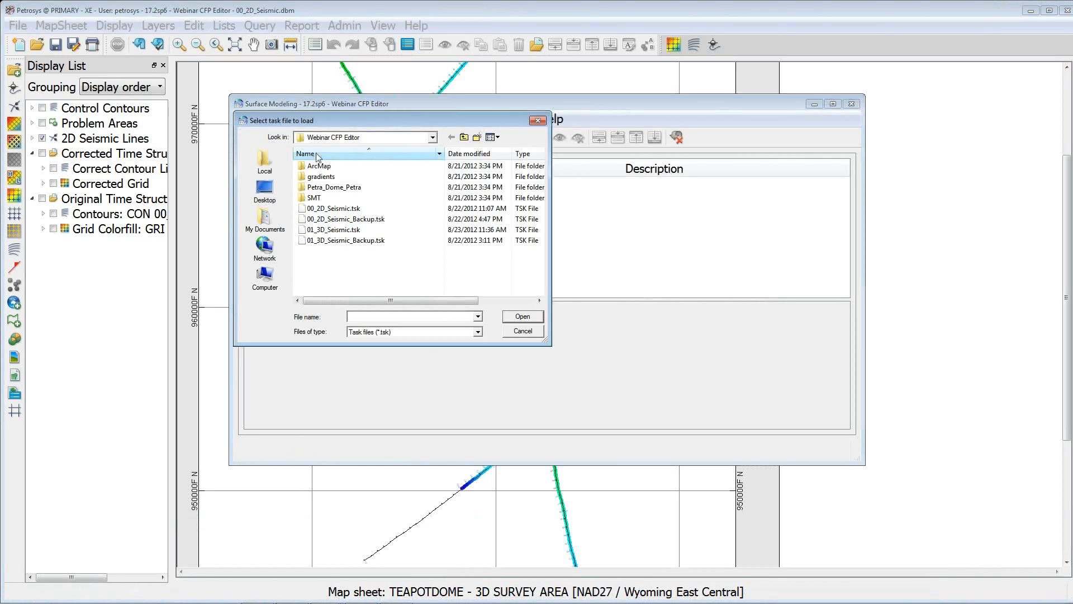
double_click(363, 210)
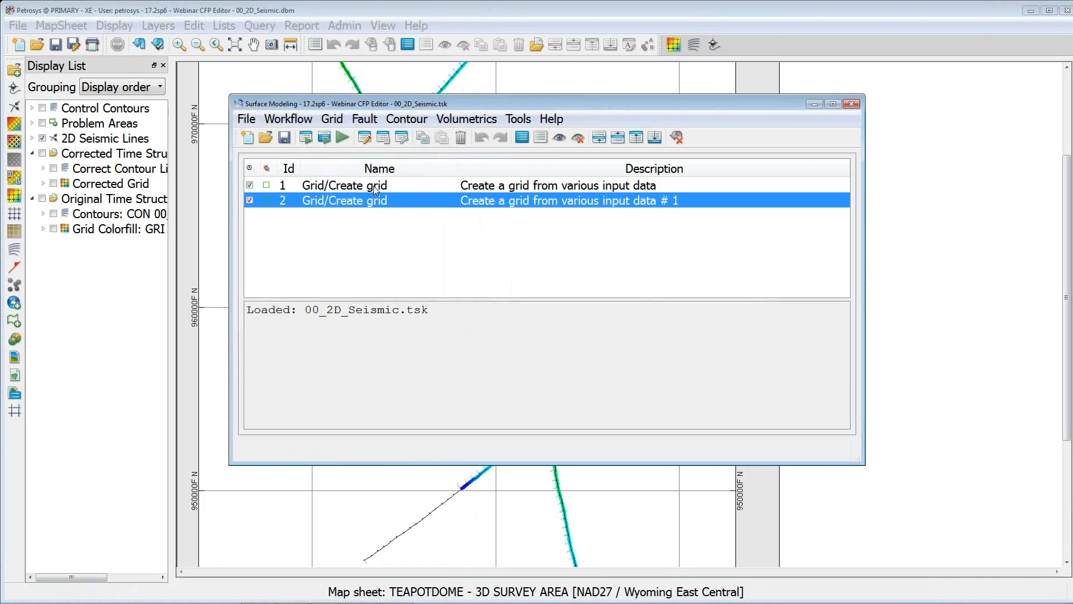
Review the first Create grid task's input data, geometry, methods, faults, clipping, smoothing, reporting and contouring settings
left_click(374, 190)
double_click(370, 192)
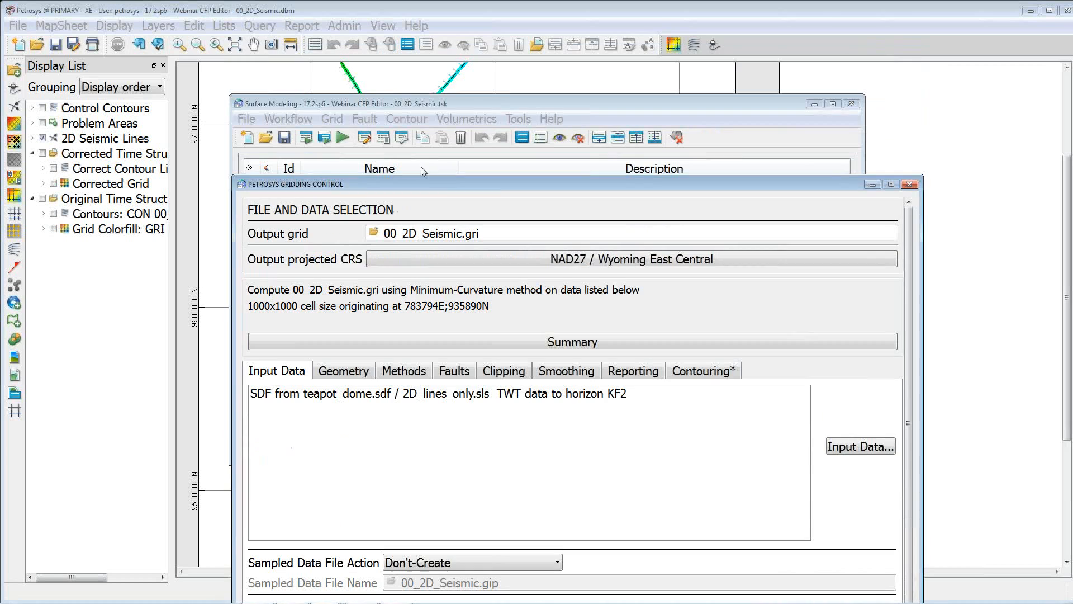
left_click_drag(463, 184, 450, 62)
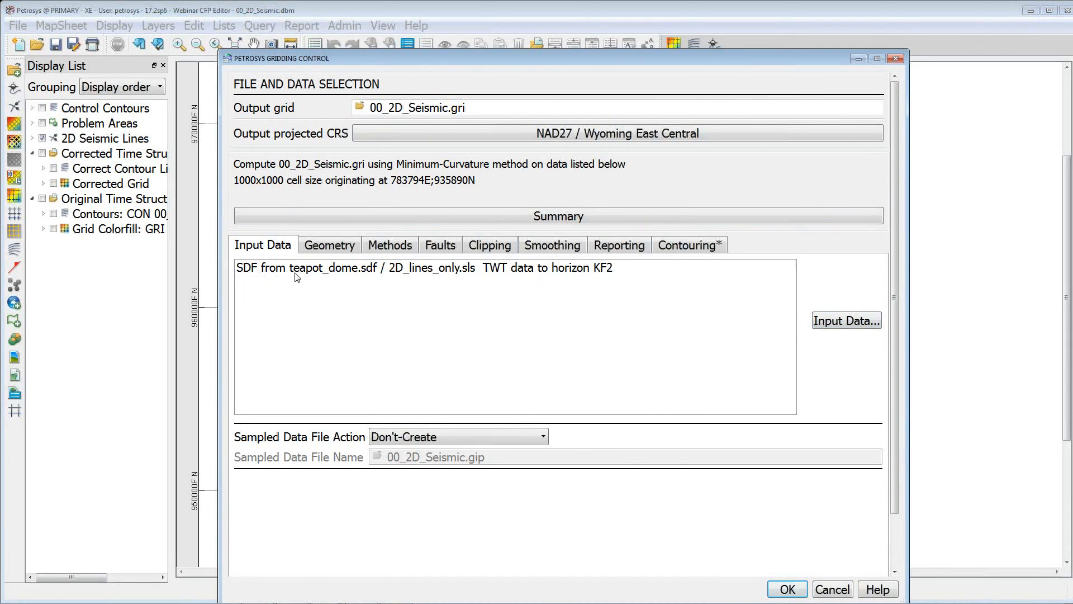
left_click(310, 252)
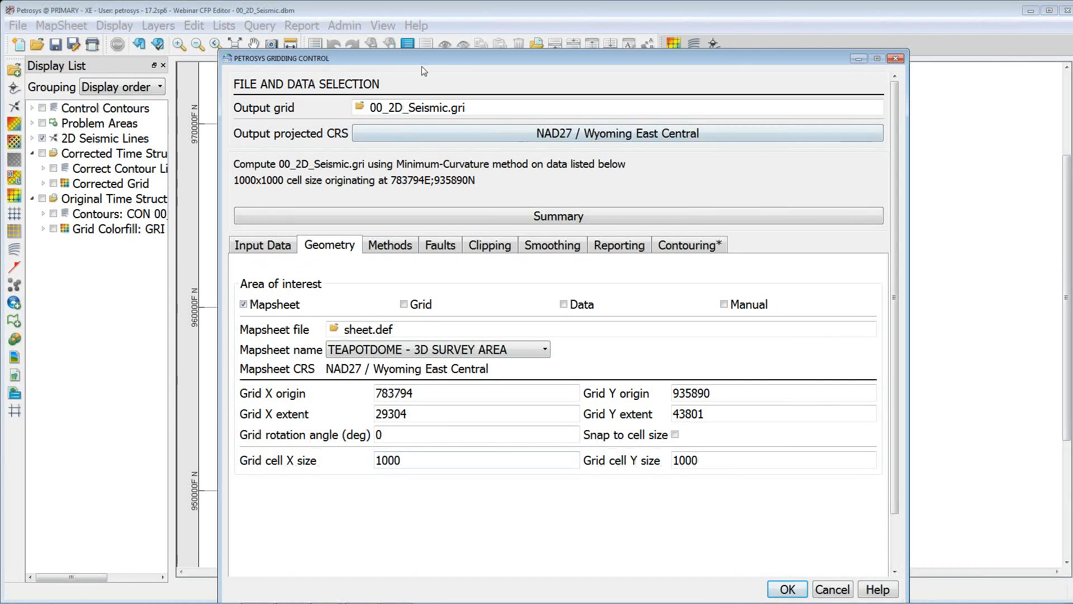
left_click_drag(425, 59, 404, 39)
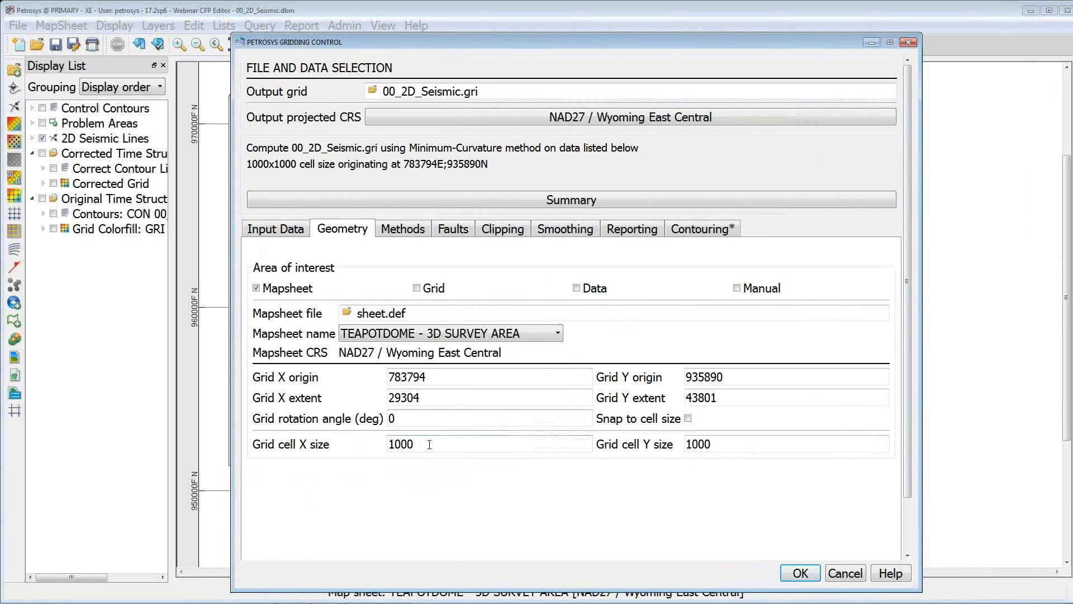
left_click(403, 235)
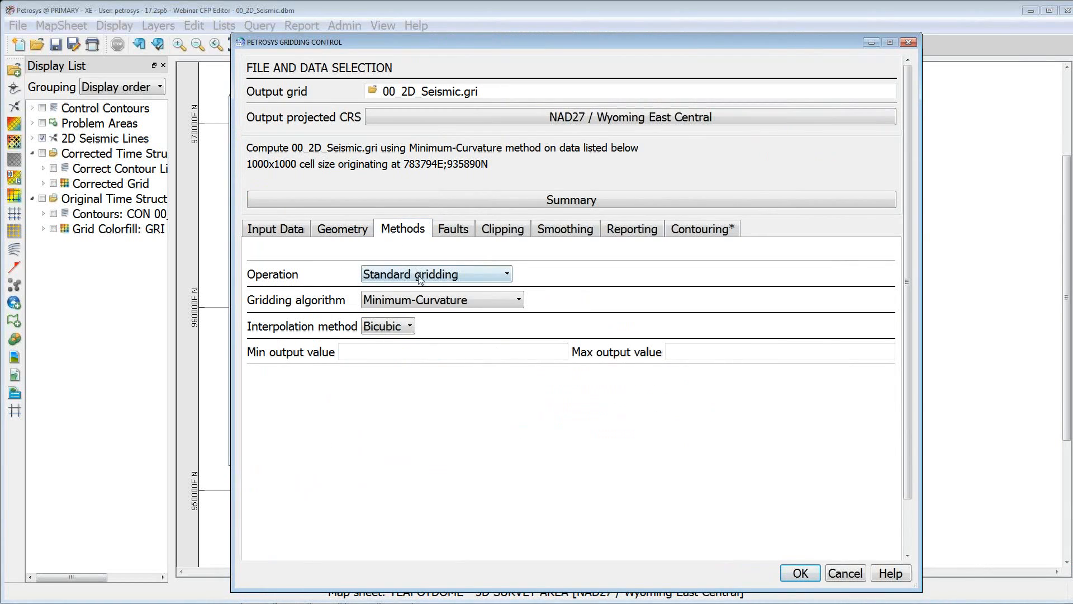
left_click(458, 230)
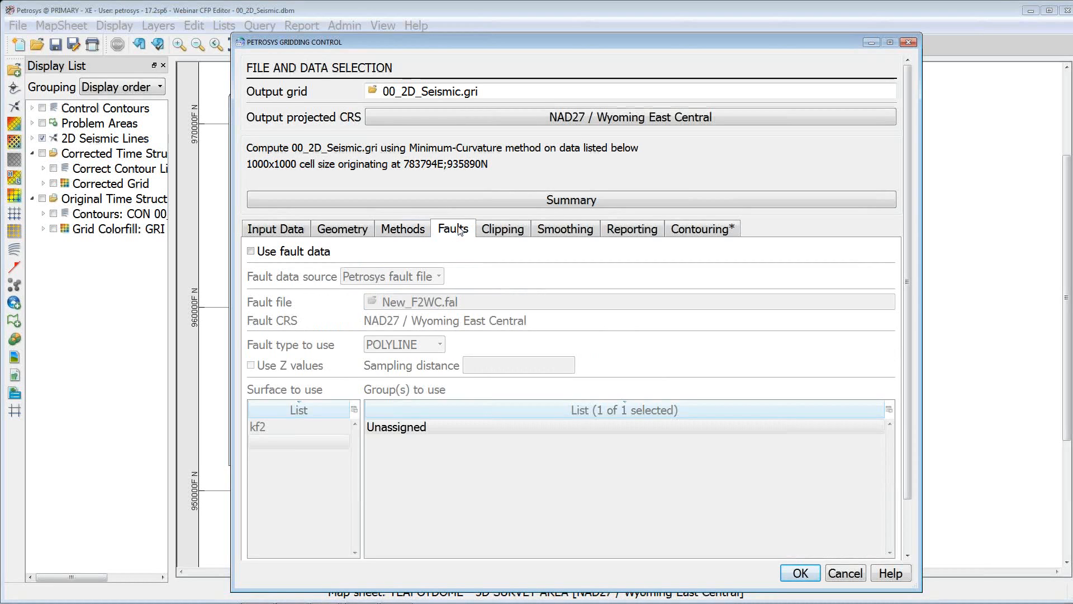
left_click(505, 234)
left_click(550, 235)
left_click(643, 233)
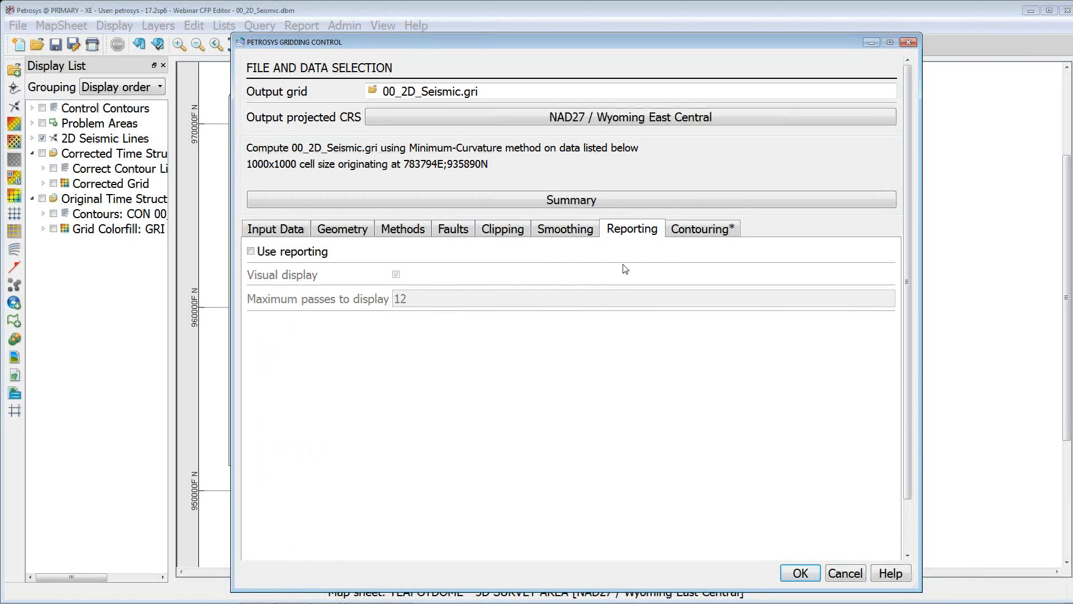
left_click(702, 228)
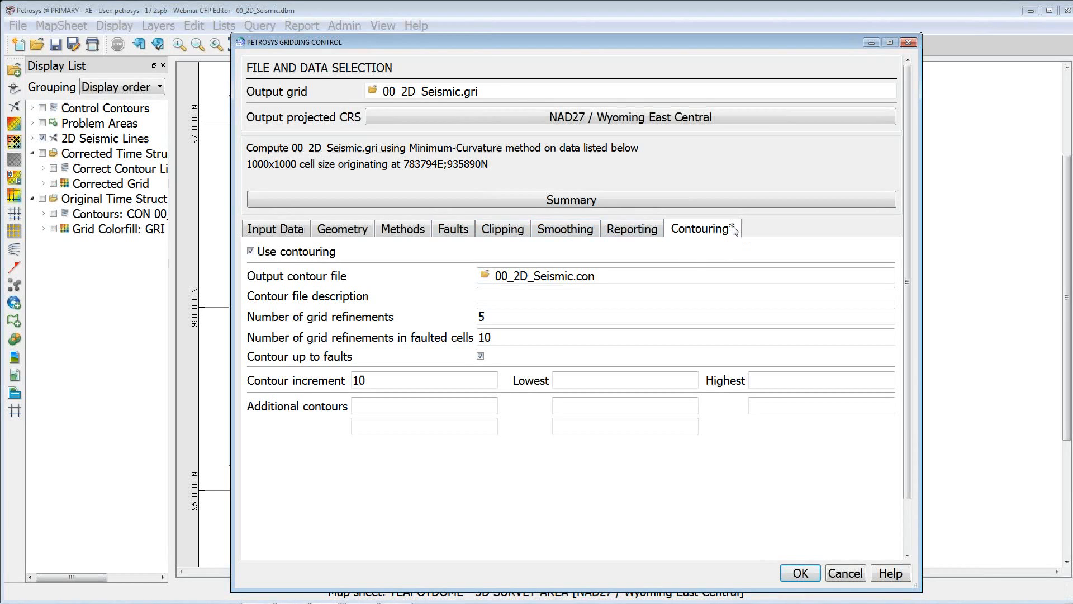
left_click(634, 233)
left_click(563, 230)
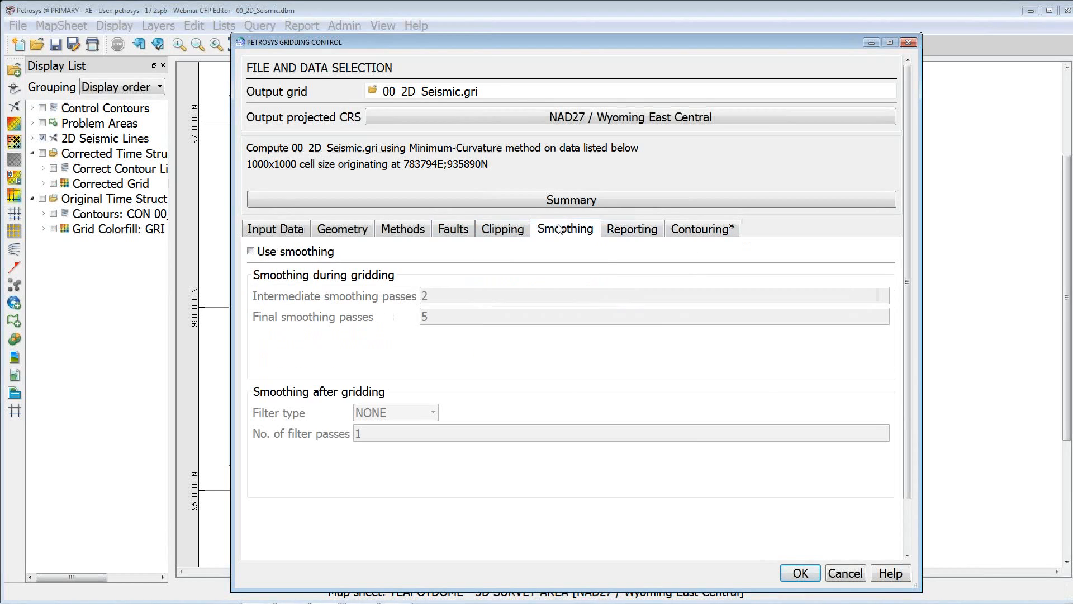
left_click(700, 232)
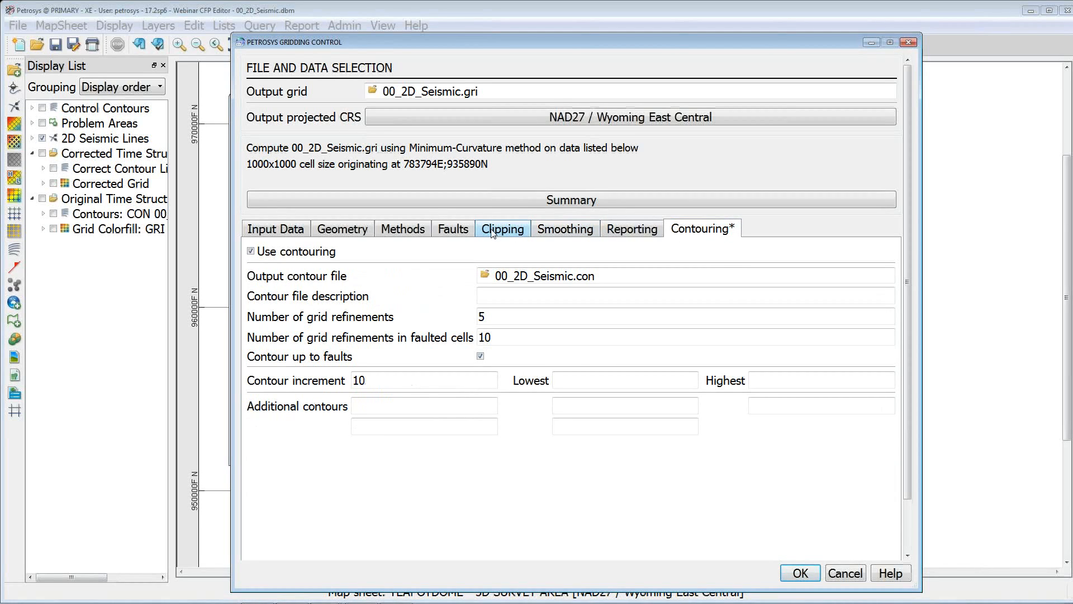
Accept the gridding settings and run the first Create grid task
left_click(788, 574)
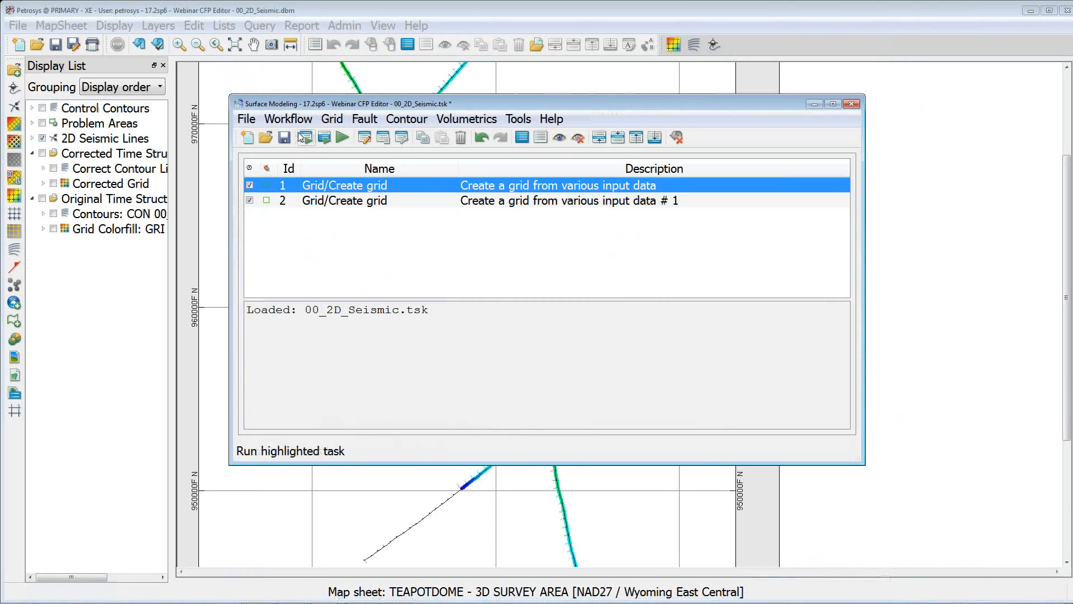
left_click(305, 138)
left_click(515, 399)
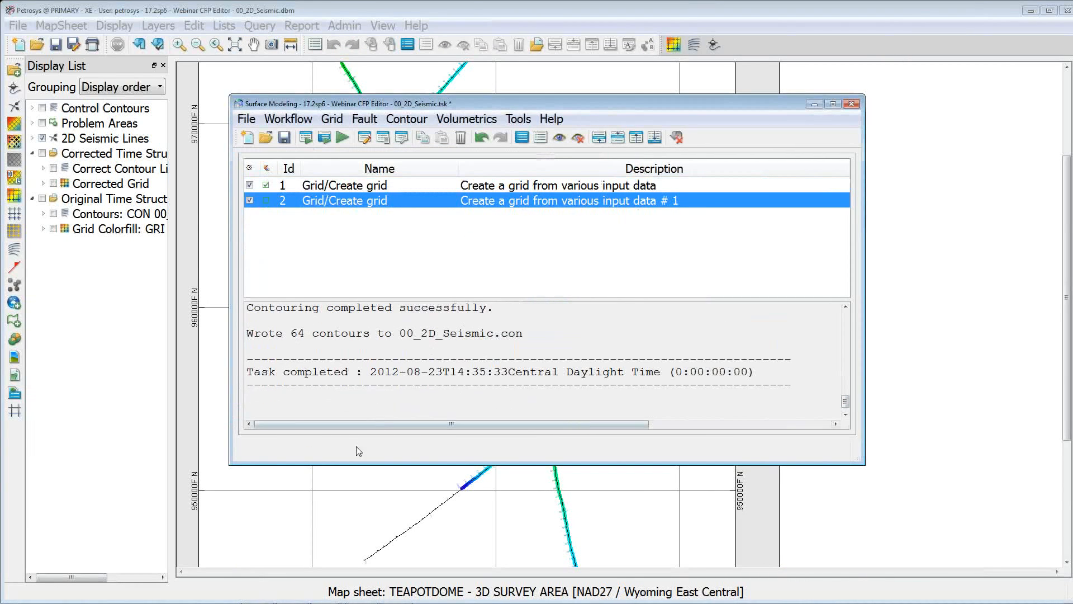
Return to the map window and display the original time structure contours and grid together with the Problem Areas layer
left_click(346, 505)
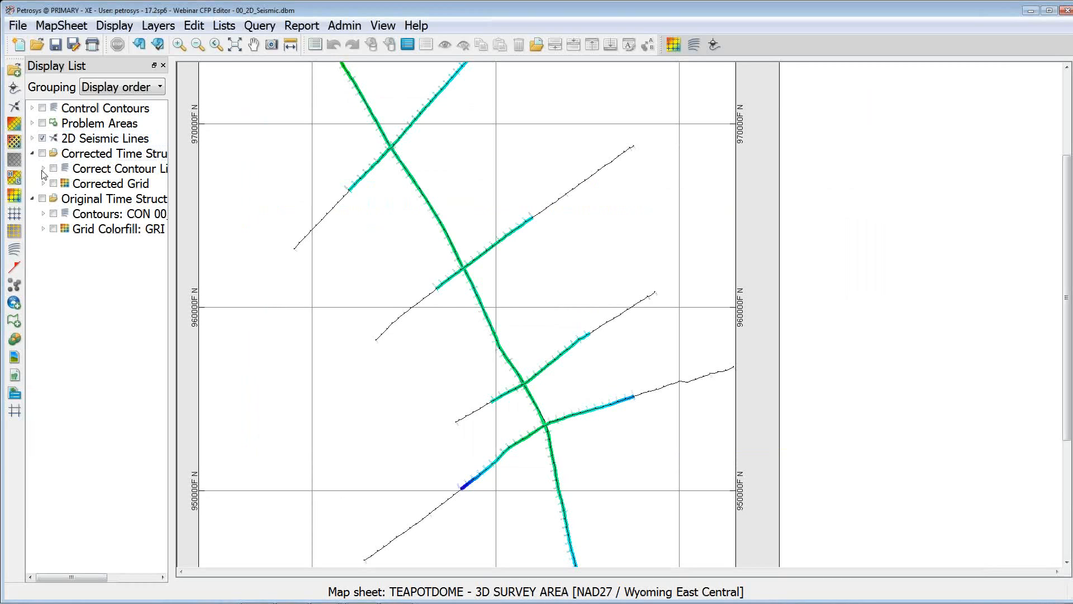
left_click(42, 198)
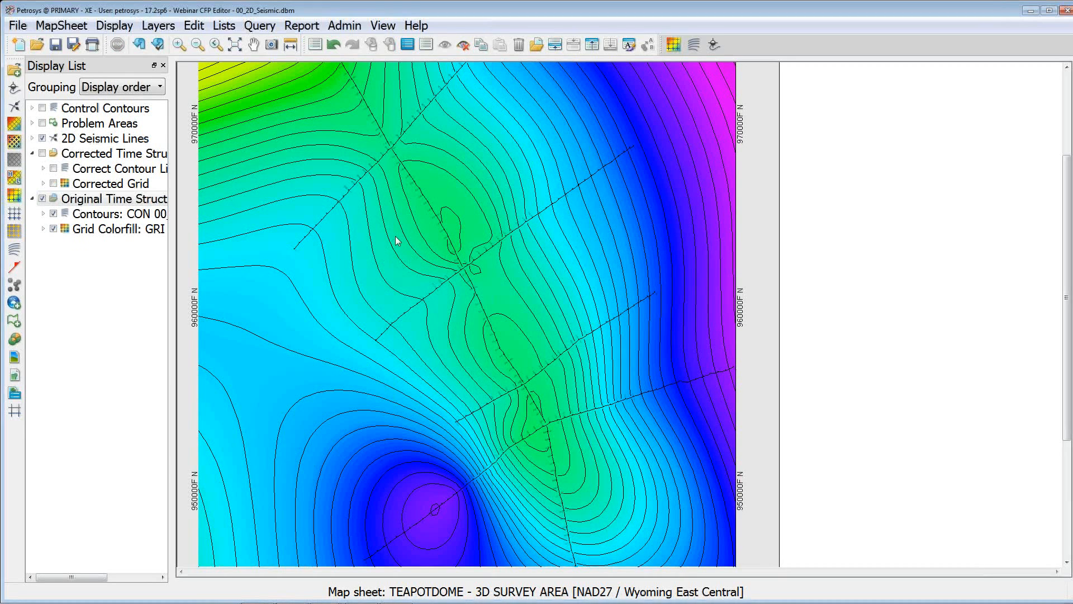
left_click(42, 123)
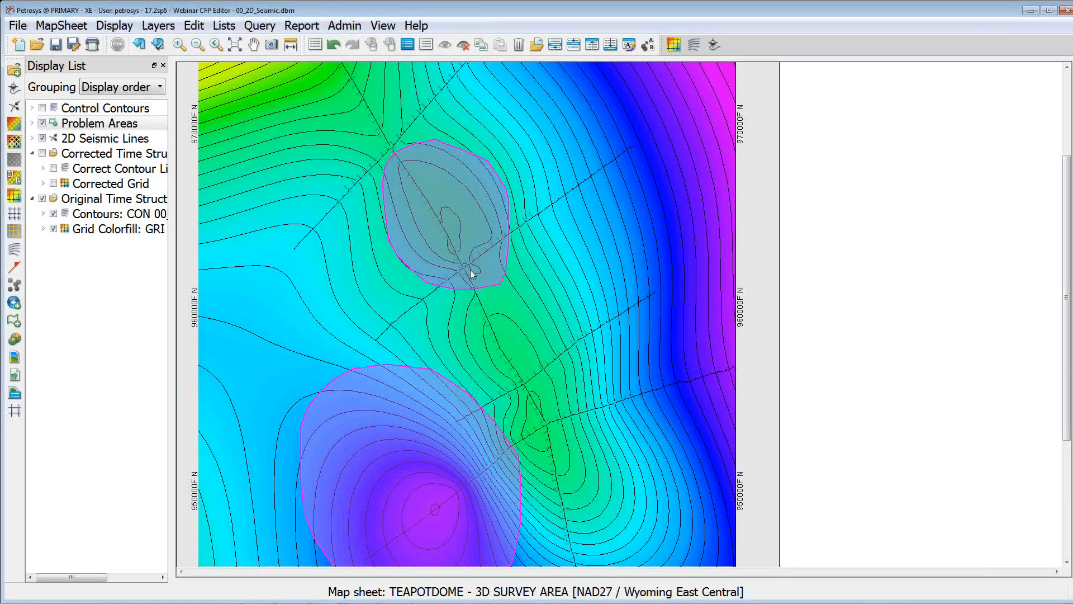
scroll(470, 269, "up", 1)
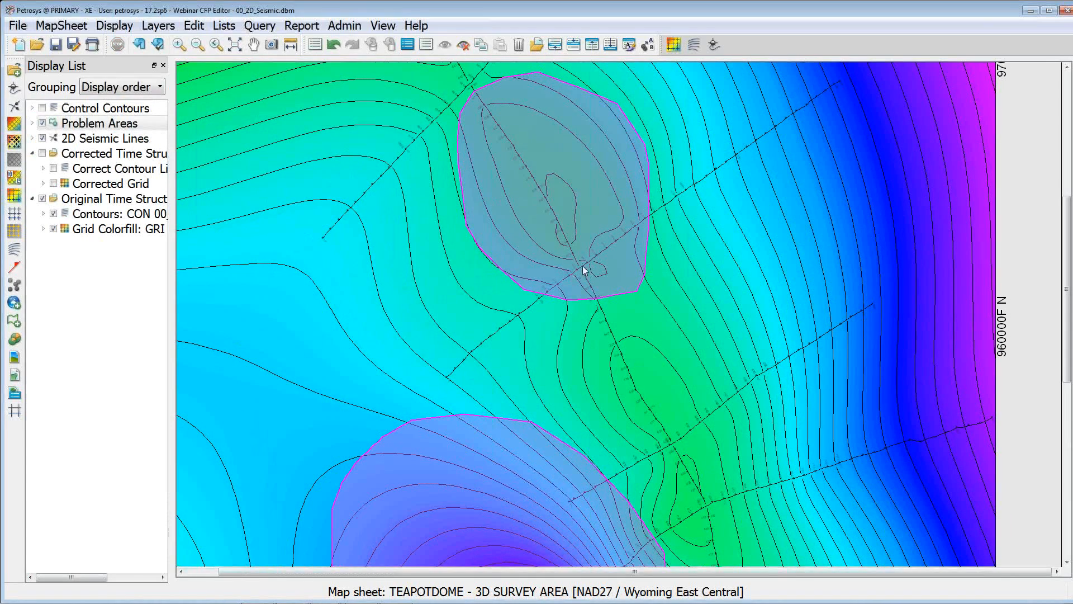
scroll(602, 274, "up", 1)
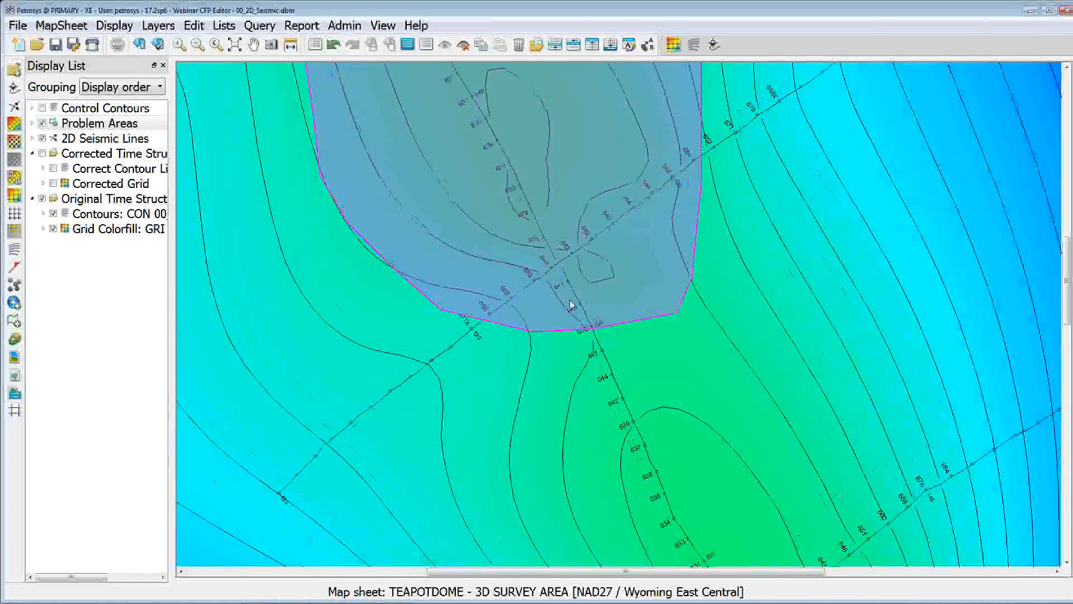
scroll(572, 305, "down", 5)
scroll(520, 503, "down", 3)
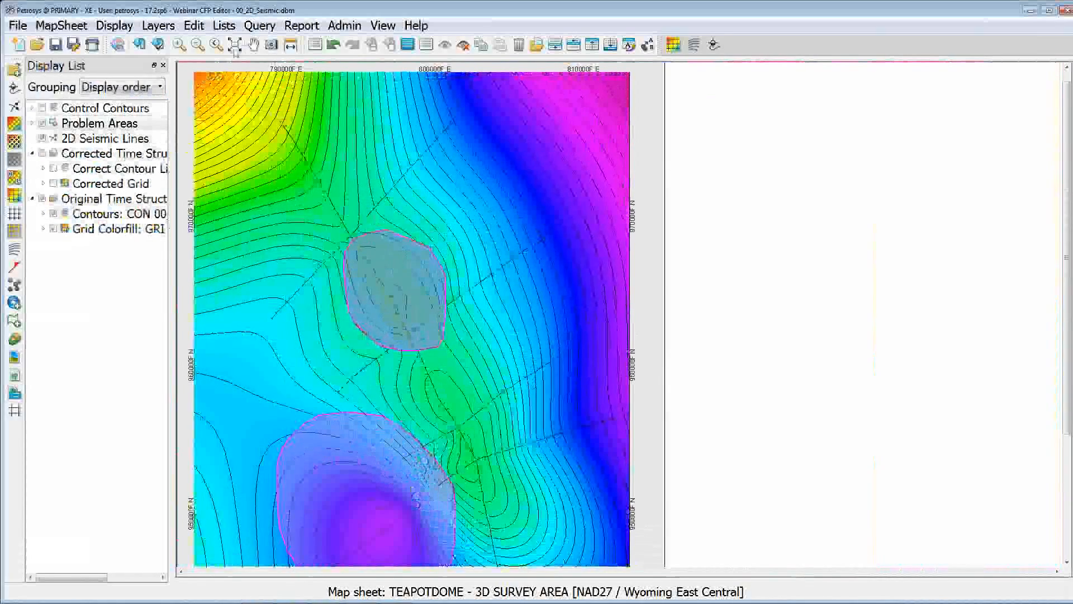
scroll(411, 390, "down", 3)
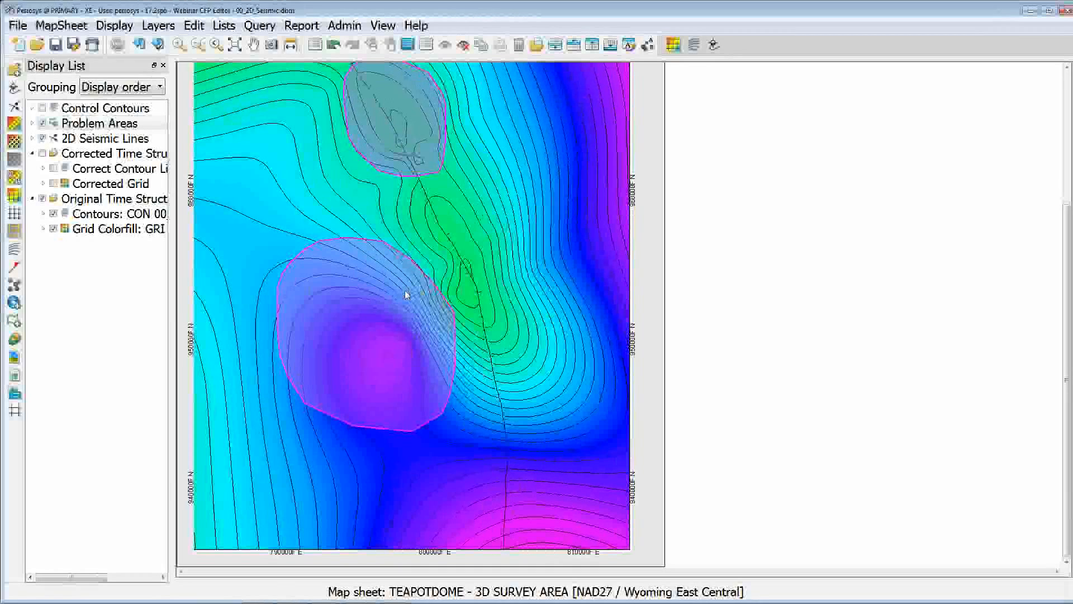
Hide the original structure's Grid Colorfill layer and the Problem Areas layer on the map
left_click(53, 230)
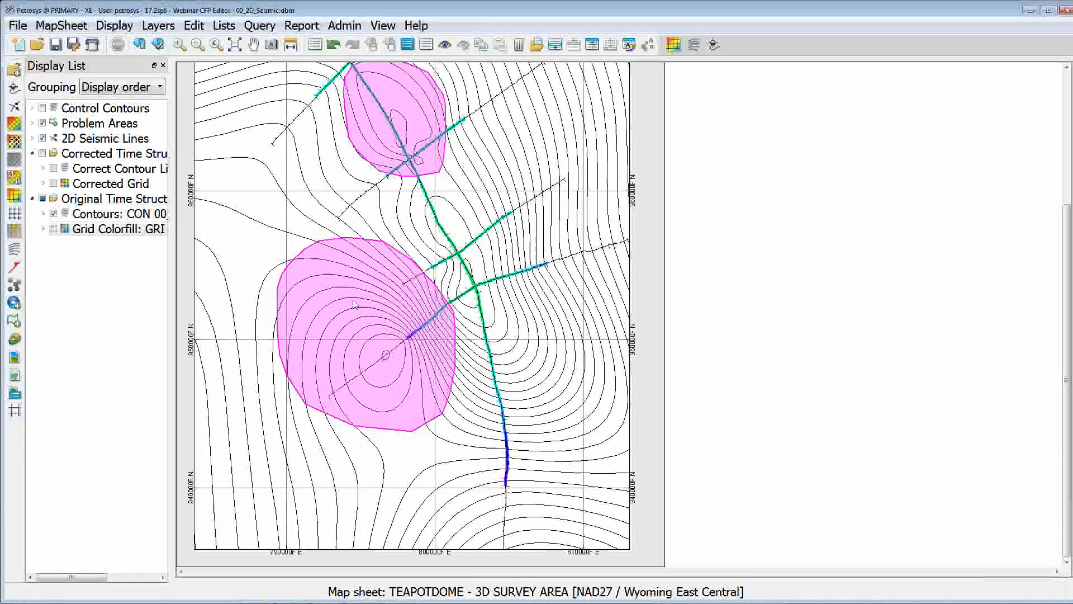
left_click(106, 229)
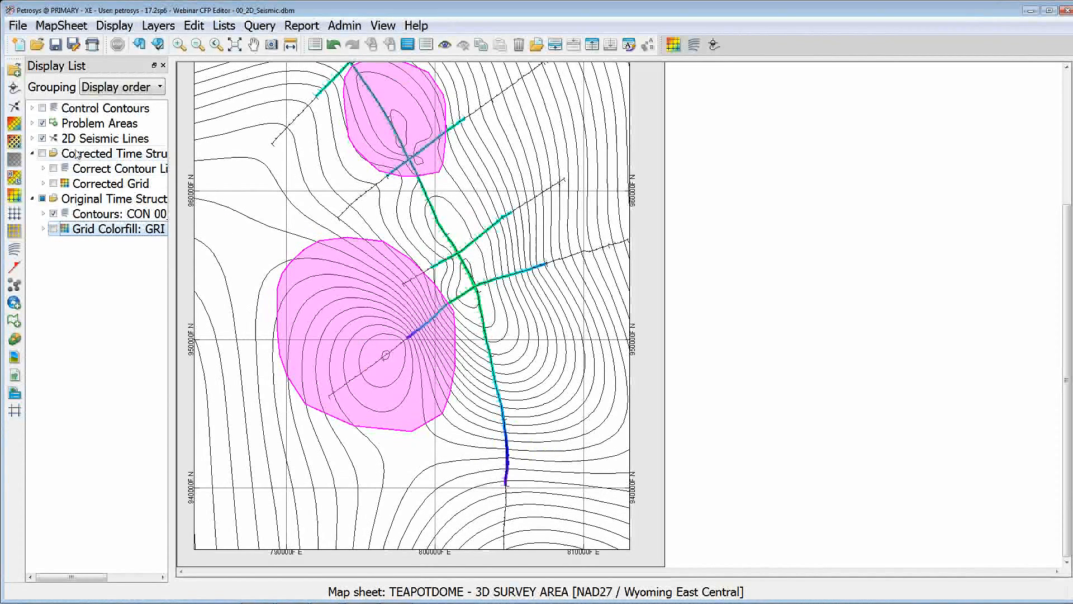
left_click(43, 123)
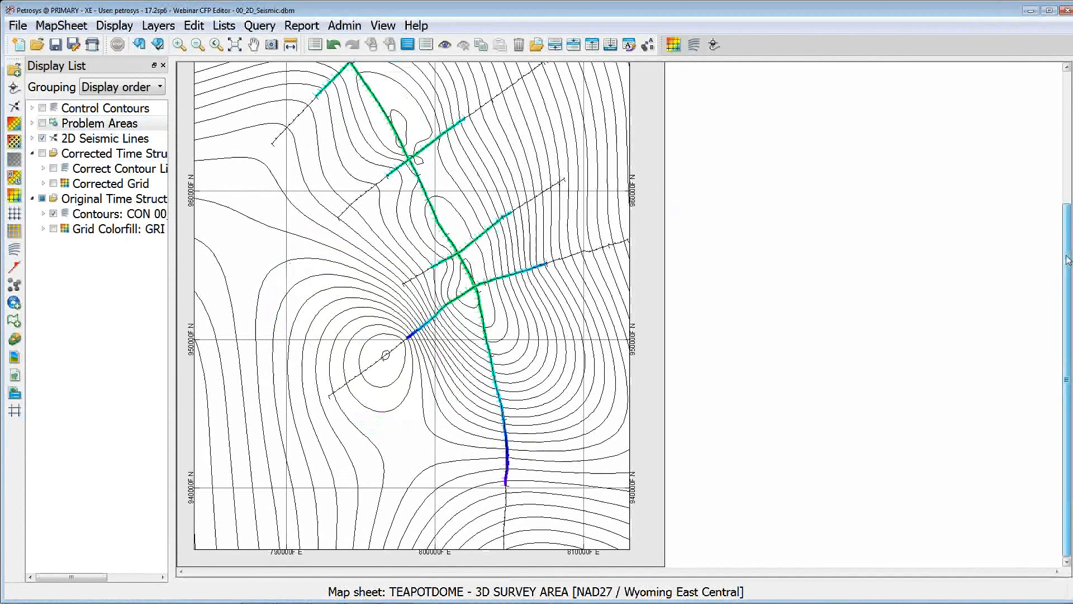
Open the contour, fault and polygon editor's file selection and clear the preset contour, polygon and fault files
left_click_drag(1067, 259, 1067, 215)
scroll(425, 240, "up", 1)
scroll(425, 241, "up", 3)
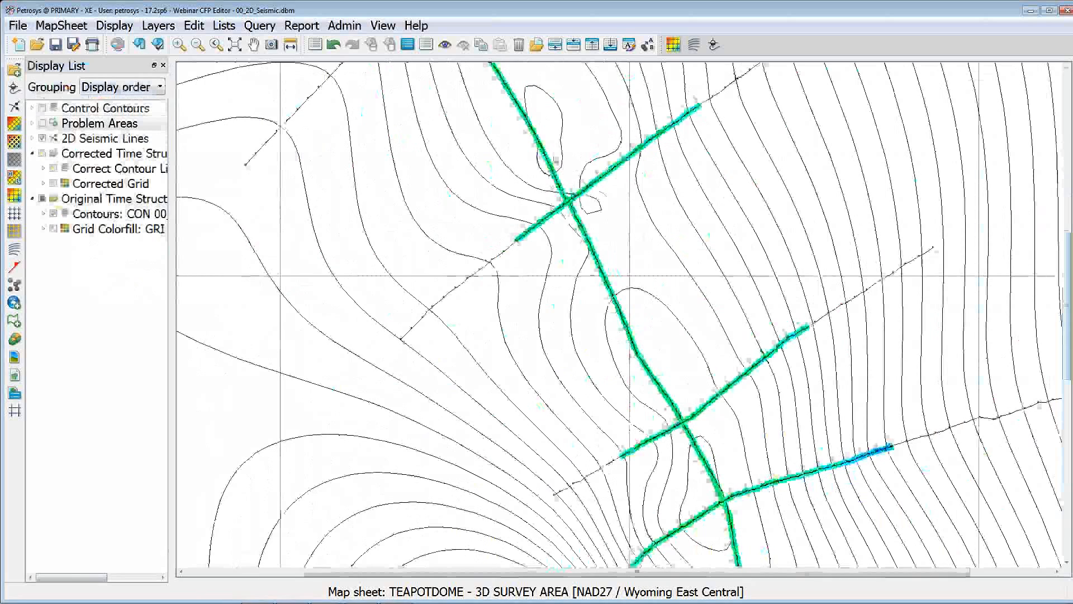
left_click(254, 46)
left_click_drag(514, 162, 532, 280)
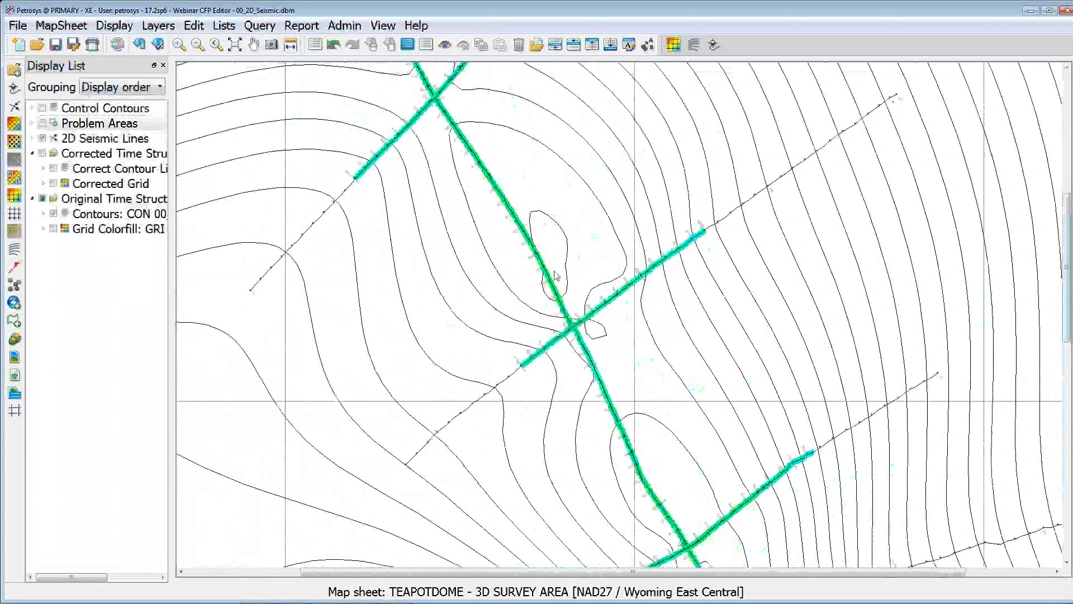
left_click(201, 28)
mouse_move(208, 83)
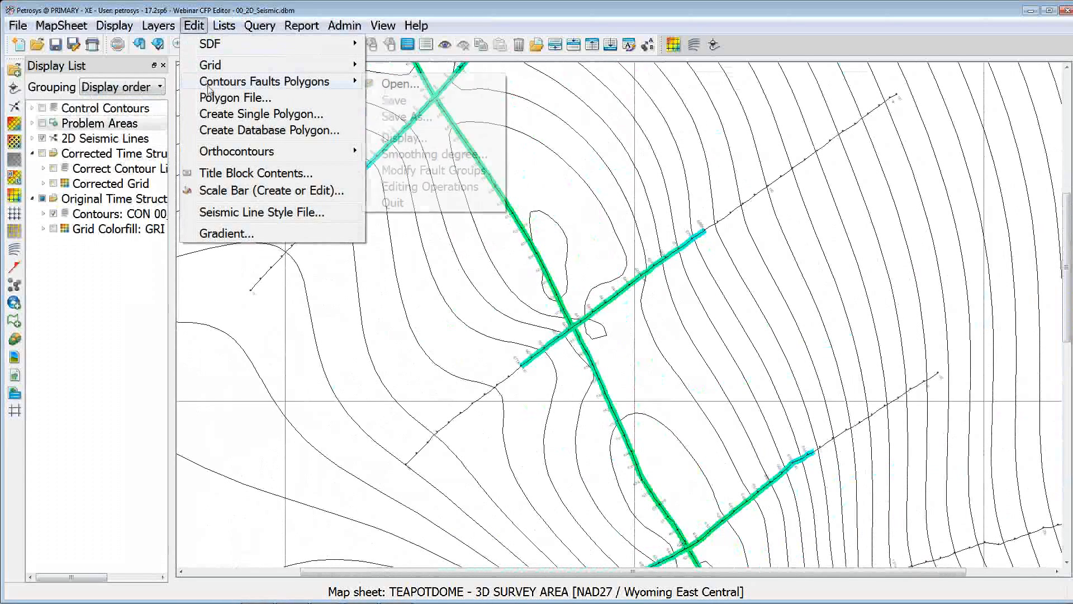
left_click(400, 84)
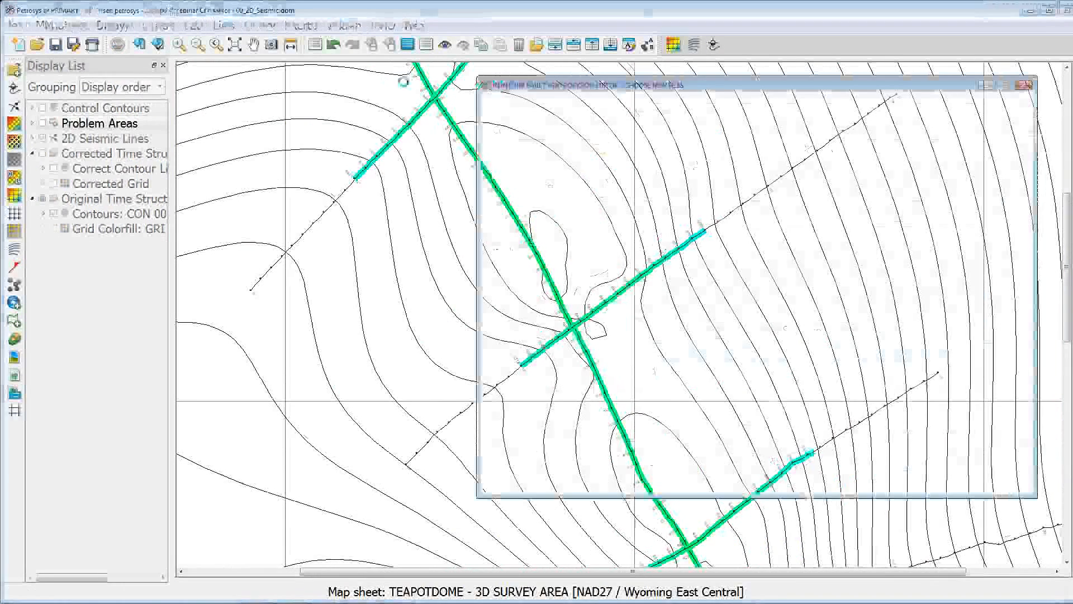
left_click_drag(555, 91, 331, 100)
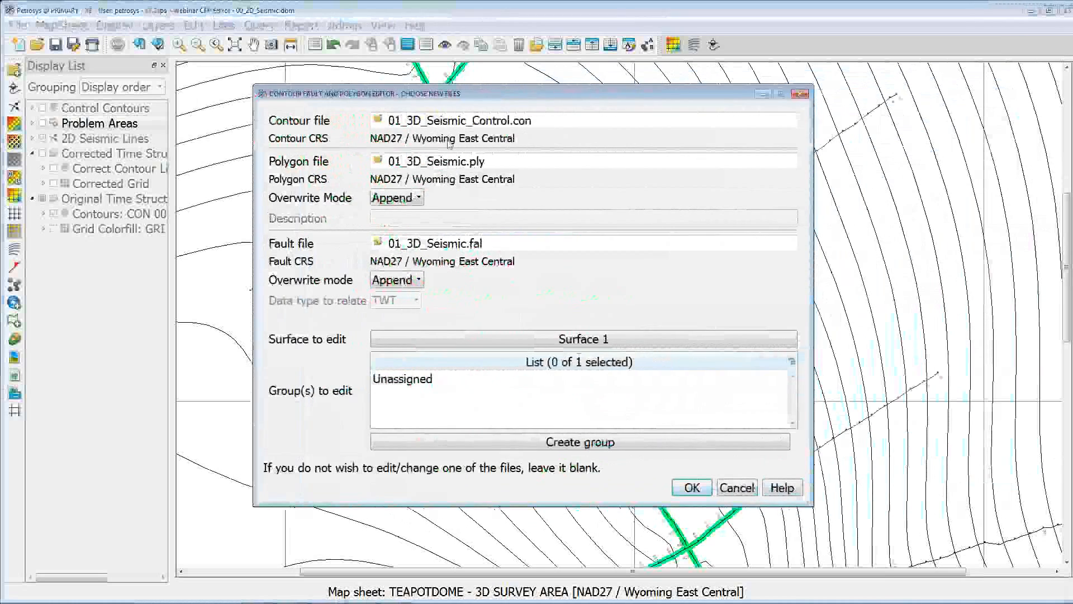
middle_click(376, 118)
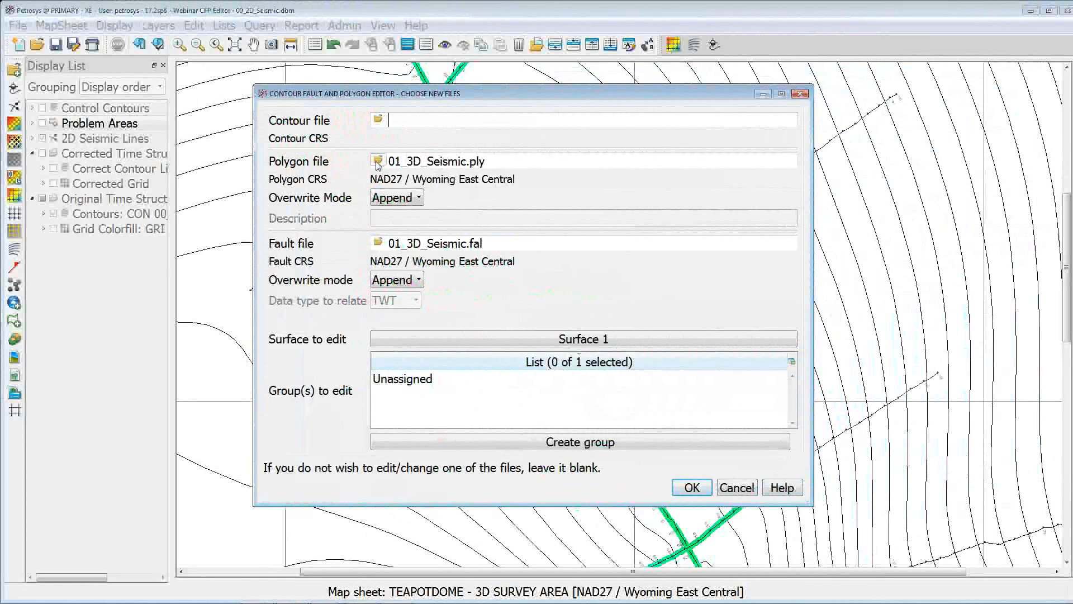
middle_click(377, 159)
middle_click(380, 244)
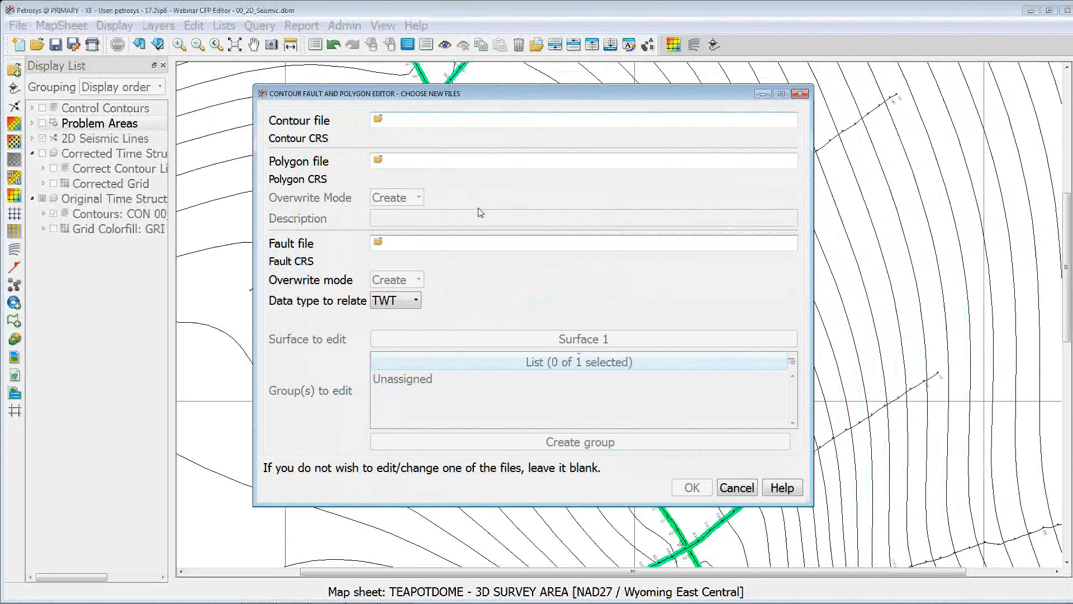
Choose 00_2D_Seismic.con as the contour file, change its name to 00_2D_Seismic_Control.con and accept the file selection
left_click(378, 118)
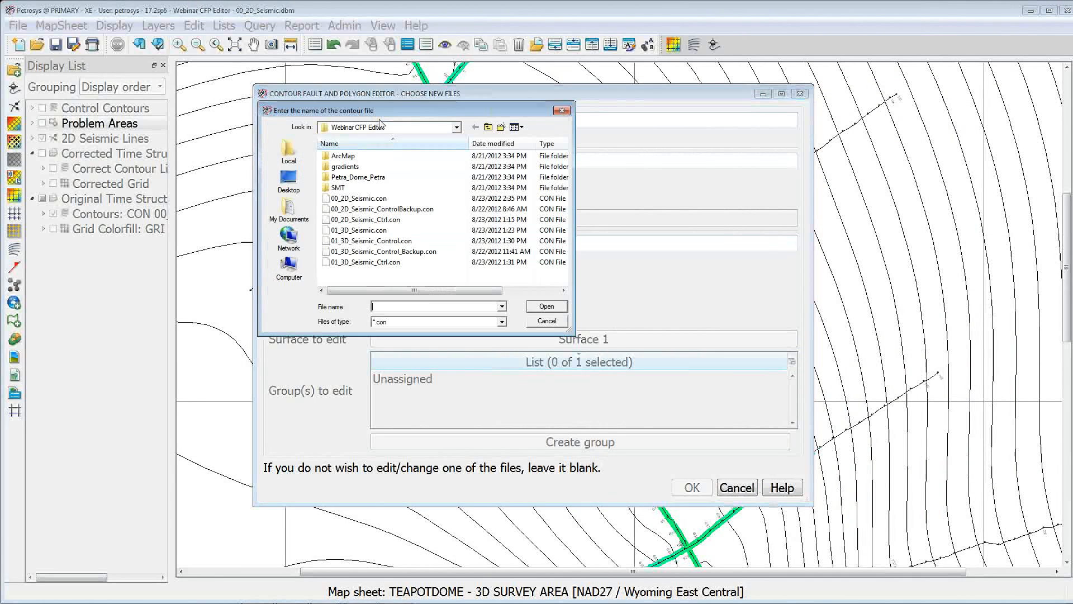
left_click(359, 199)
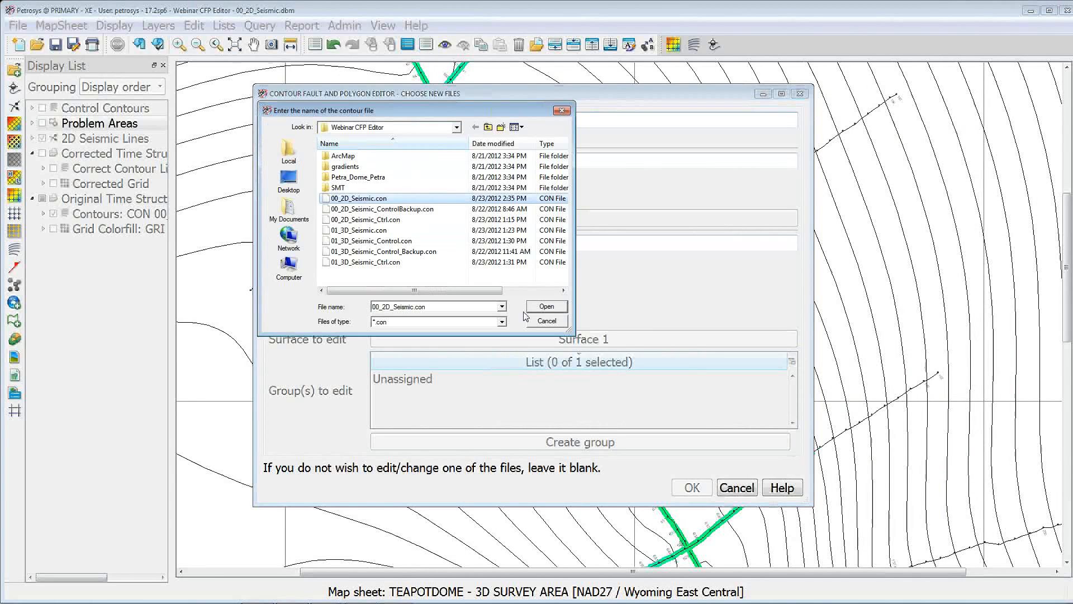
left_click(550, 309)
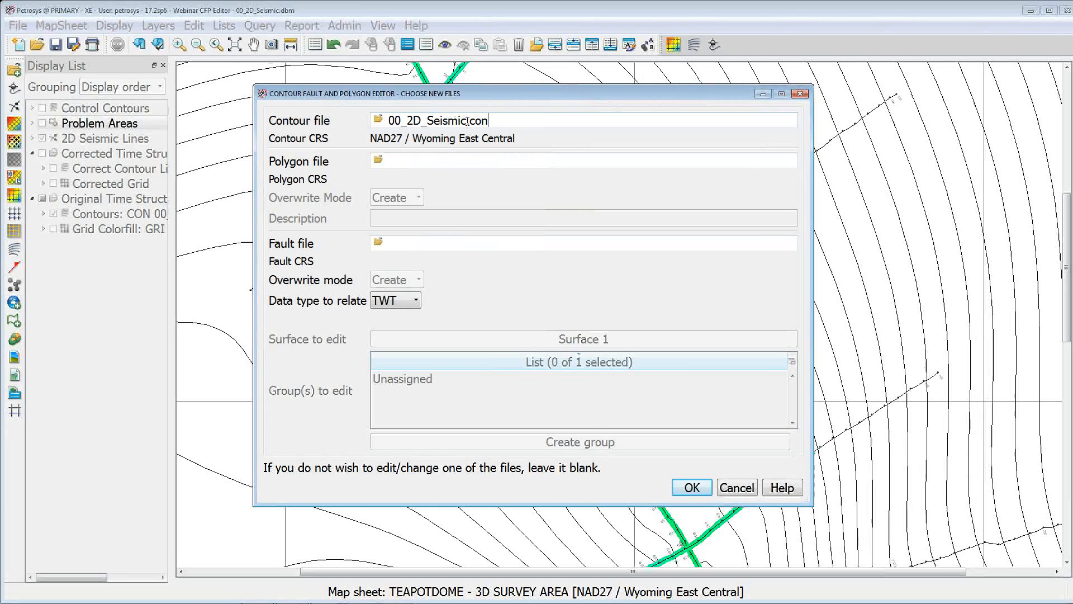
type("_Control")
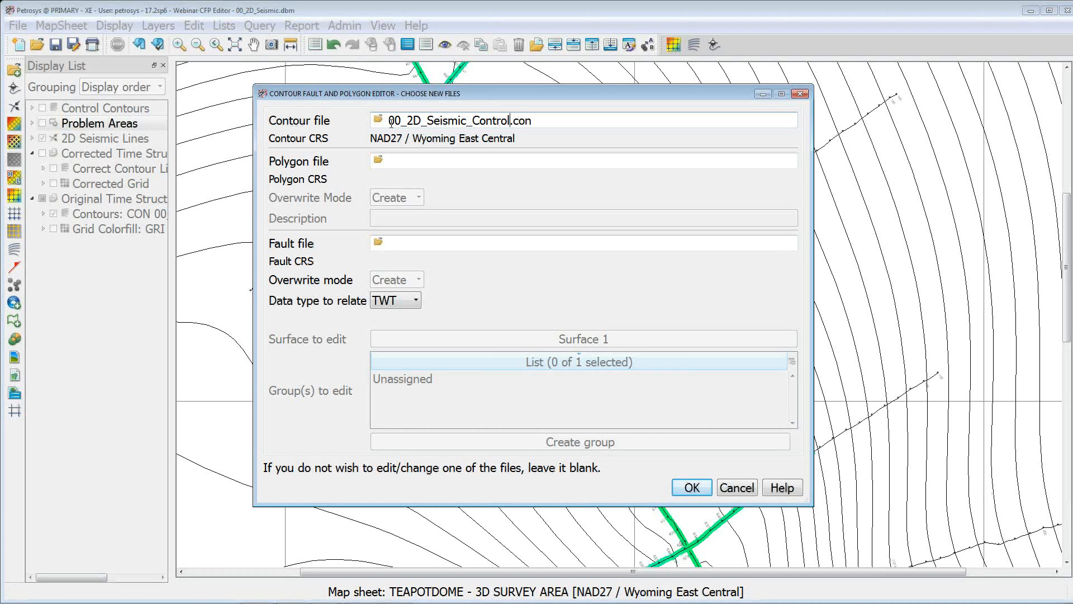
left_click(693, 487)
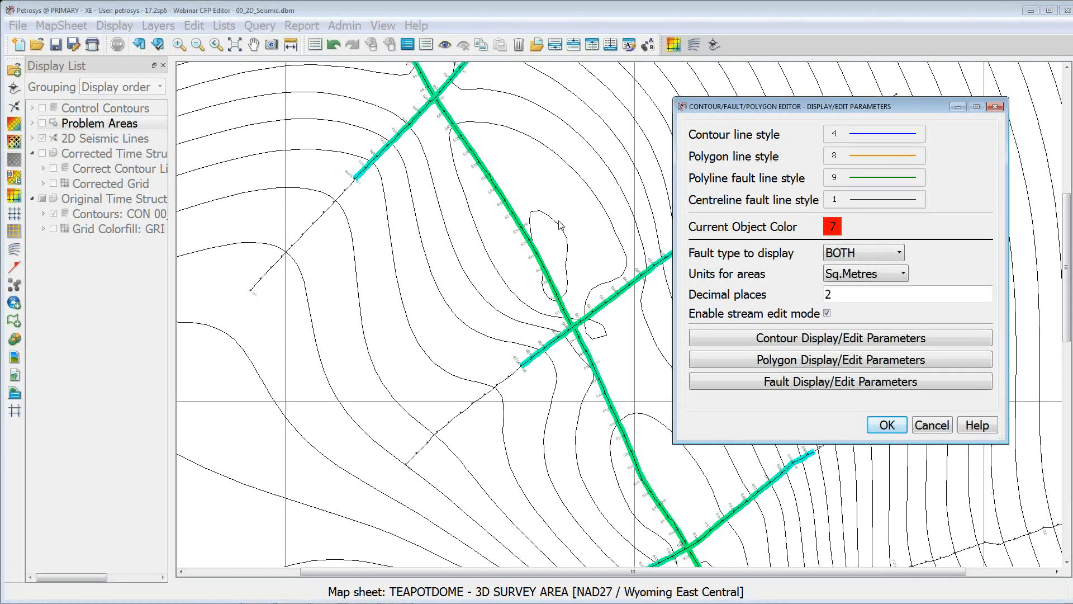
Keep stream edit mode enabled and accept the editor's display/edit parameters
left_click(827, 312)
left_click(827, 312)
left_click(887, 425)
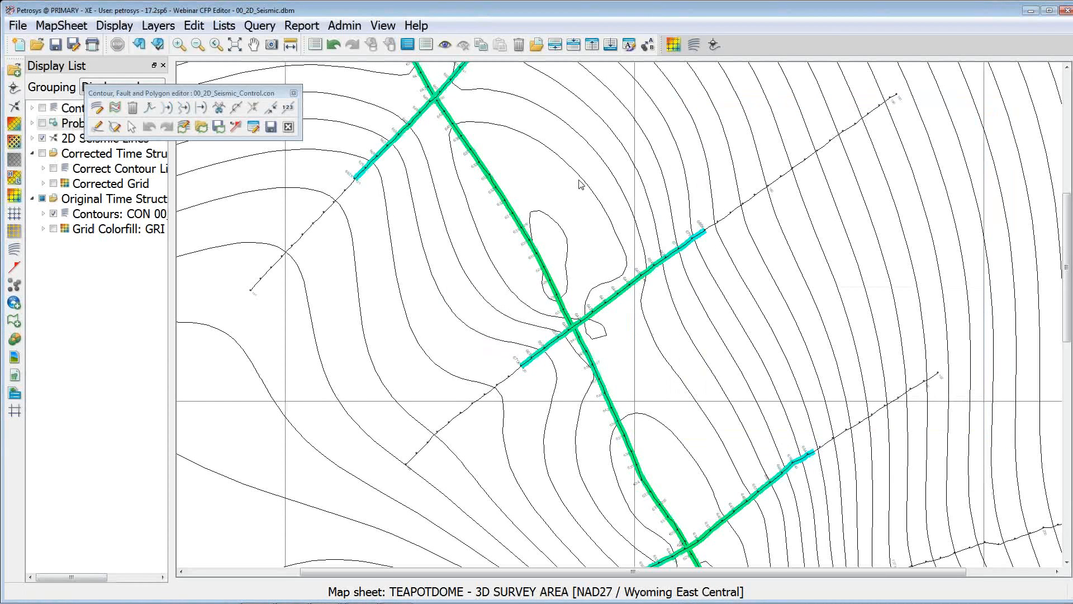
Start creating contours and trace a closed 630 contour around the small closure on the main seismic line north of the crossing line
left_click_drag(170, 95, 241, 260)
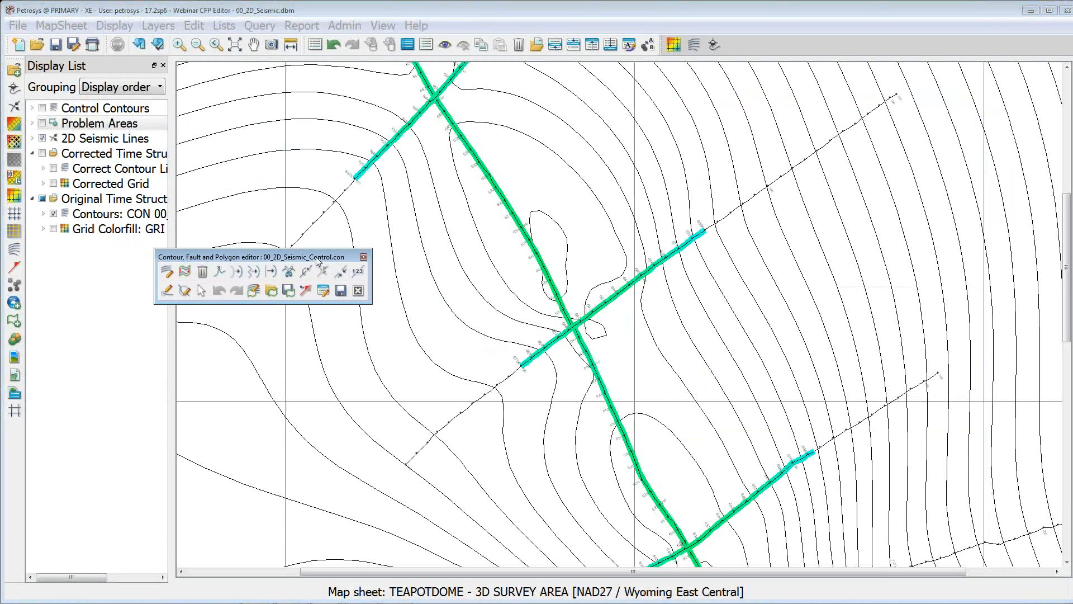
left_click_drag(317, 259, 348, 185)
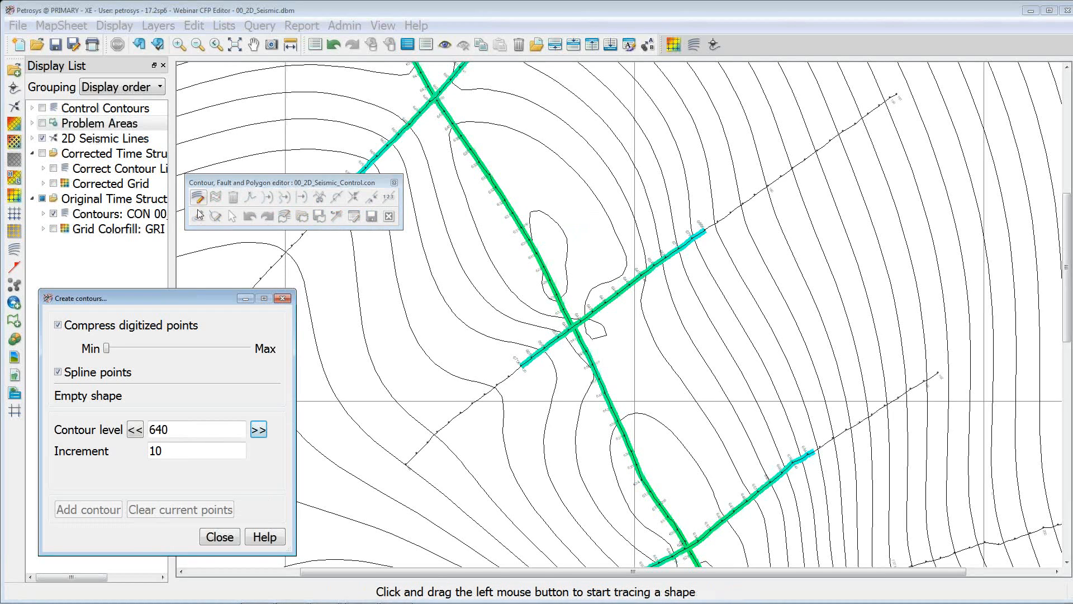
left_click_drag(194, 306, 305, 259)
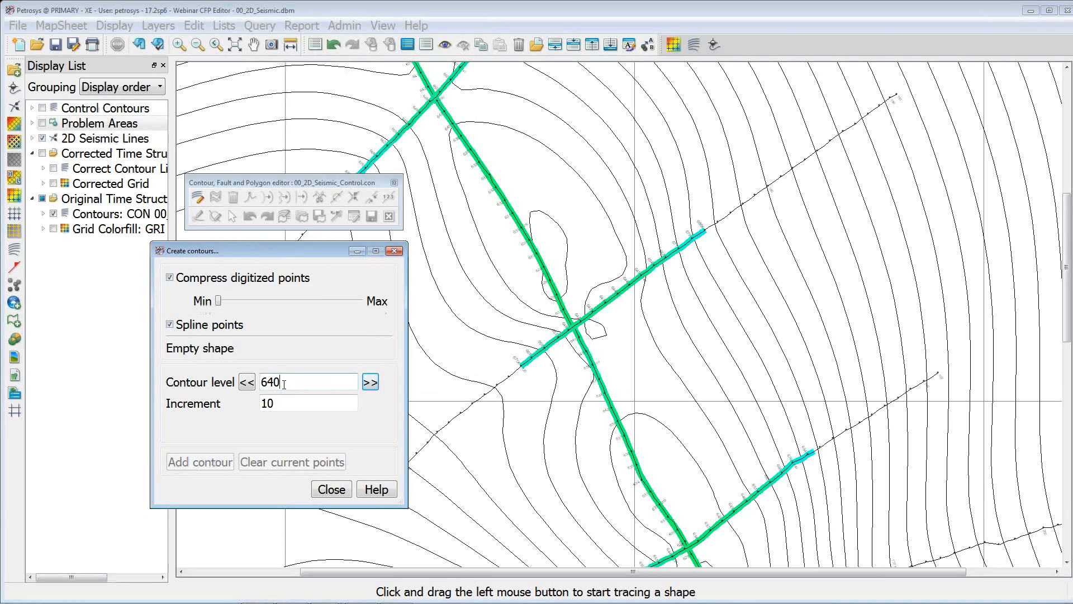
left_click(288, 407)
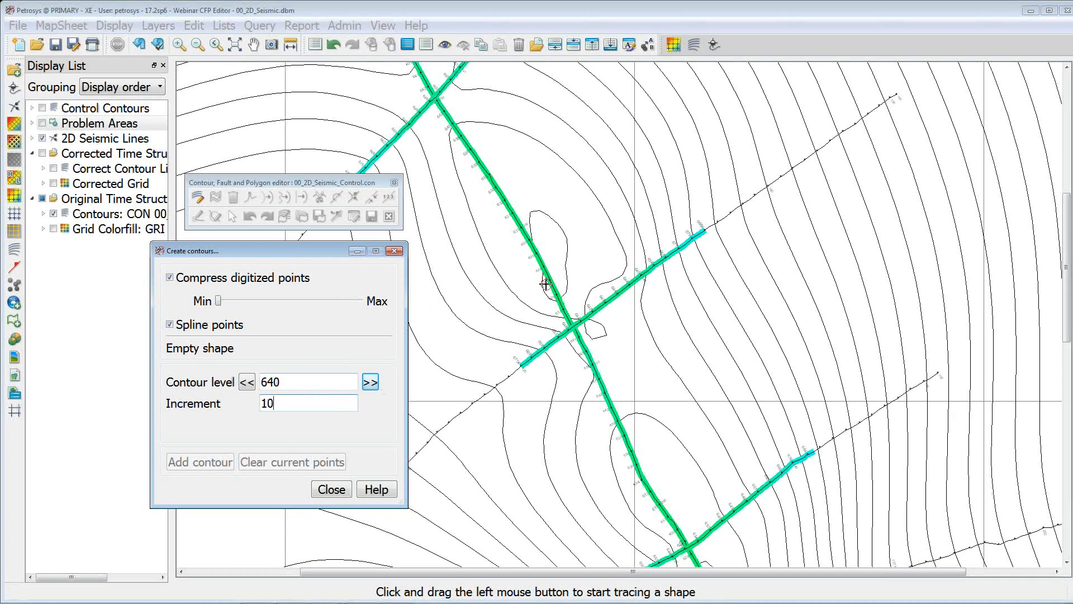
left_click(248, 385)
left_click_drag(268, 382, 290, 386)
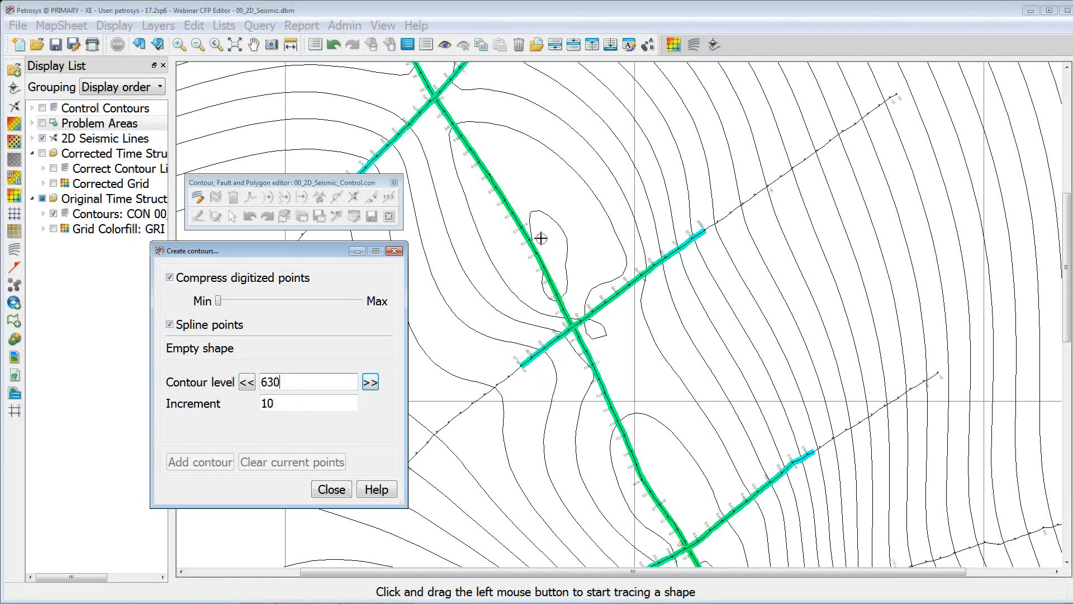
left_click(532, 240)
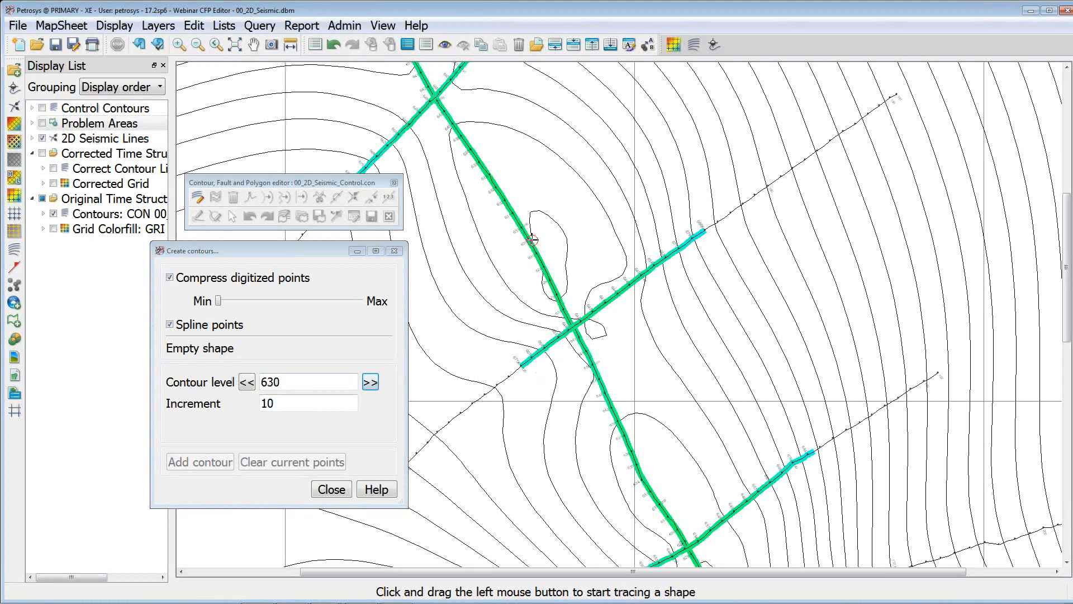
mouse_move(531, 234)
left_mouse_down()
mouse_move(533, 207)
mouse_move(564, 233)
mouse_move(565, 299)
mouse_move(549, 300)
mouse_move(532, 241)
left_mouse_up()
middle_click(532, 241)
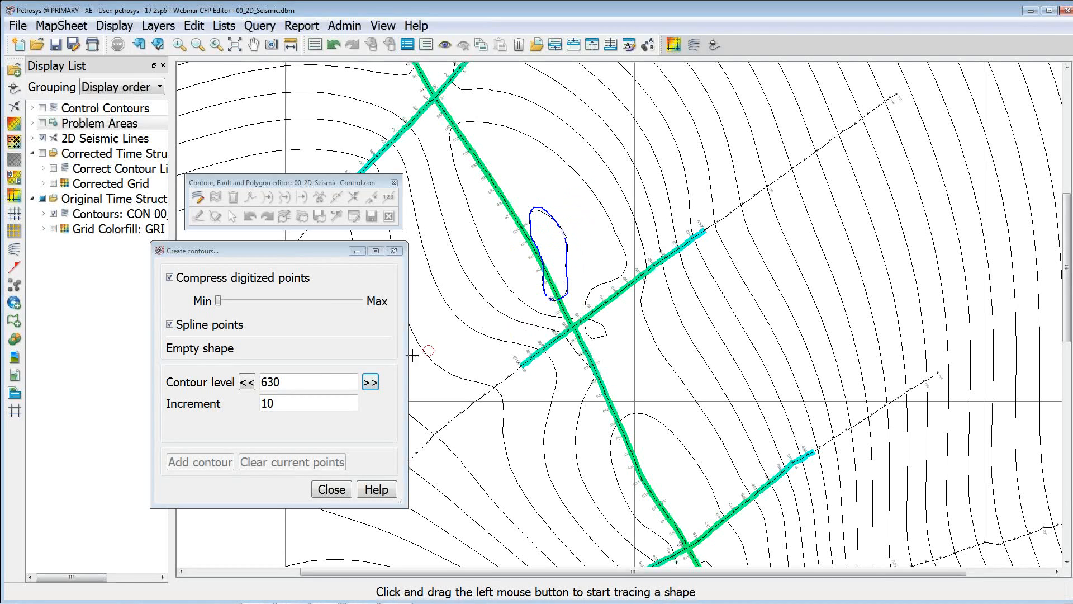
Trace a closed 640 contour around the 630 contour, keeping it north of the crossing seismic line
left_click(371, 382)
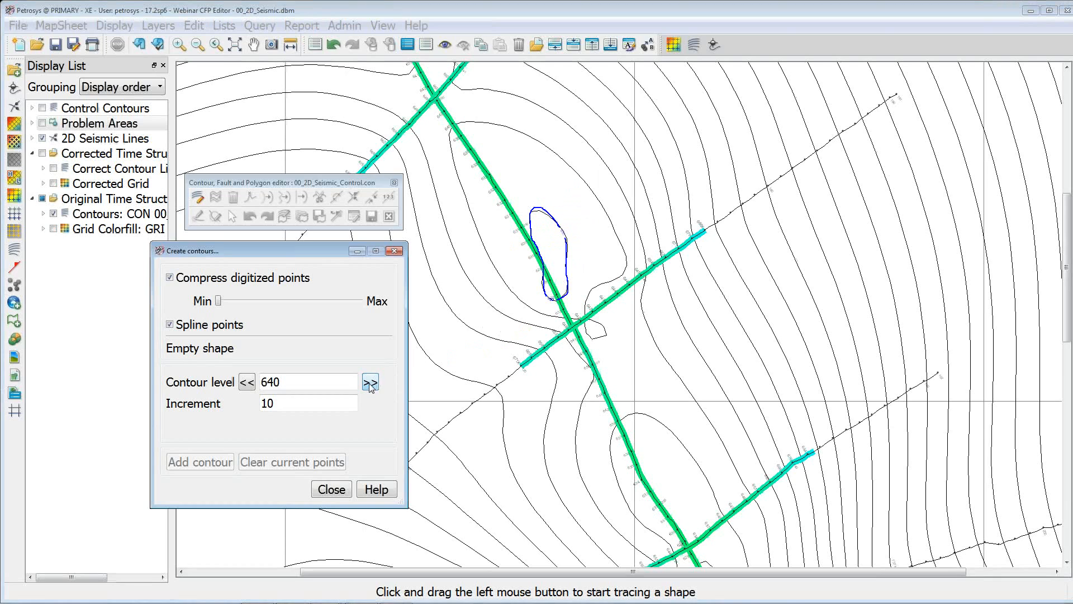
left_click(457, 122)
mouse_move(461, 122)
left_mouse_down()
mouse_move(528, 128)
mouse_move(584, 180)
mouse_move(606, 252)
mouse_move(589, 294)
mouse_move(542, 310)
mouse_move(512, 297)
mouse_move(453, 156)
mouse_move(458, 124)
left_mouse_up()
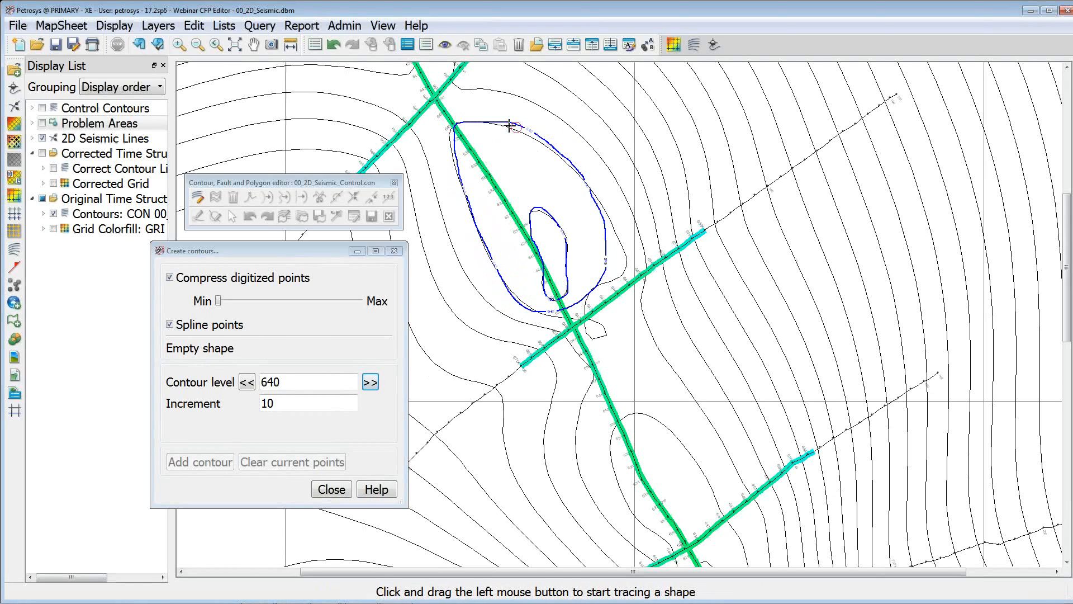
Trace an open 650 contour segment along the northeast flank of the 640 contour, stopping short of the crossing line, and add it
left_click(370, 382)
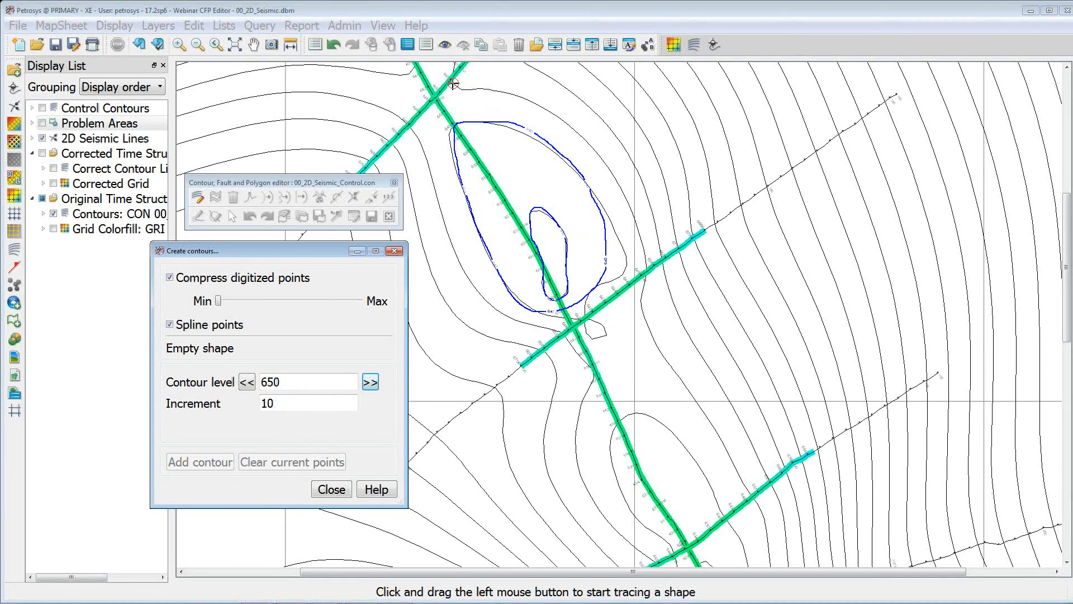
scroll(453, 82, "up", 2)
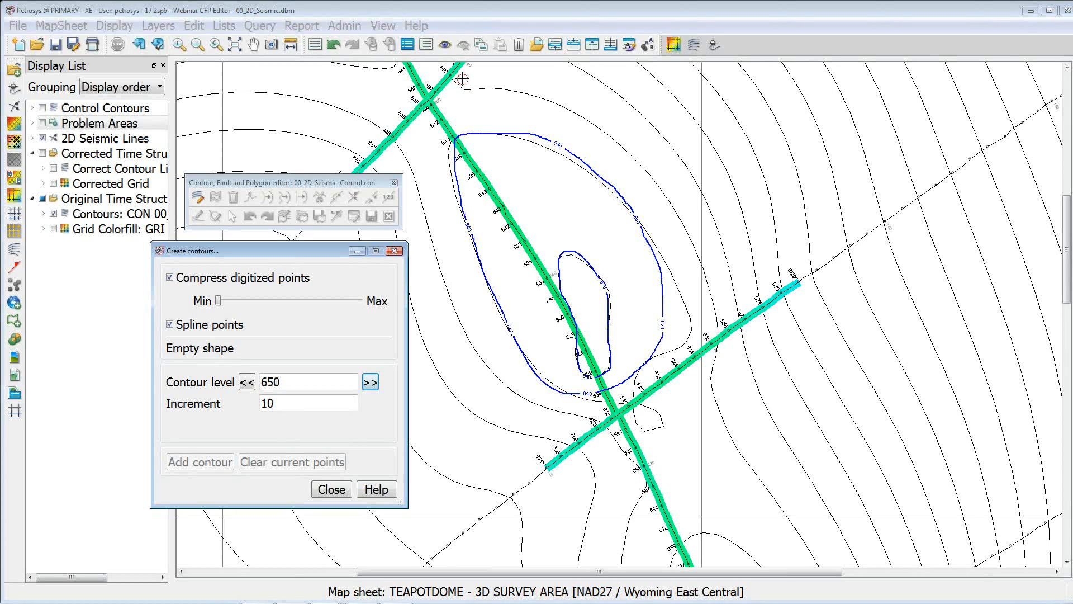
mouse_move(460, 78)
left_mouse_down()
mouse_move(567, 105)
mouse_move(651, 168)
mouse_move(704, 272)
mouse_move(709, 322)
left_mouse_up()
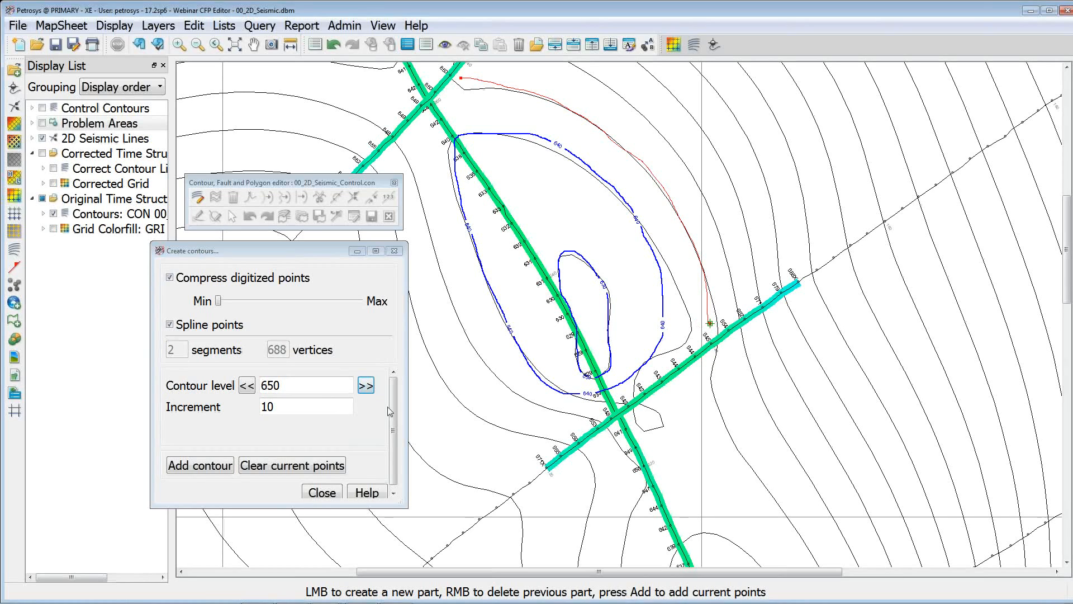
left_click(201, 465)
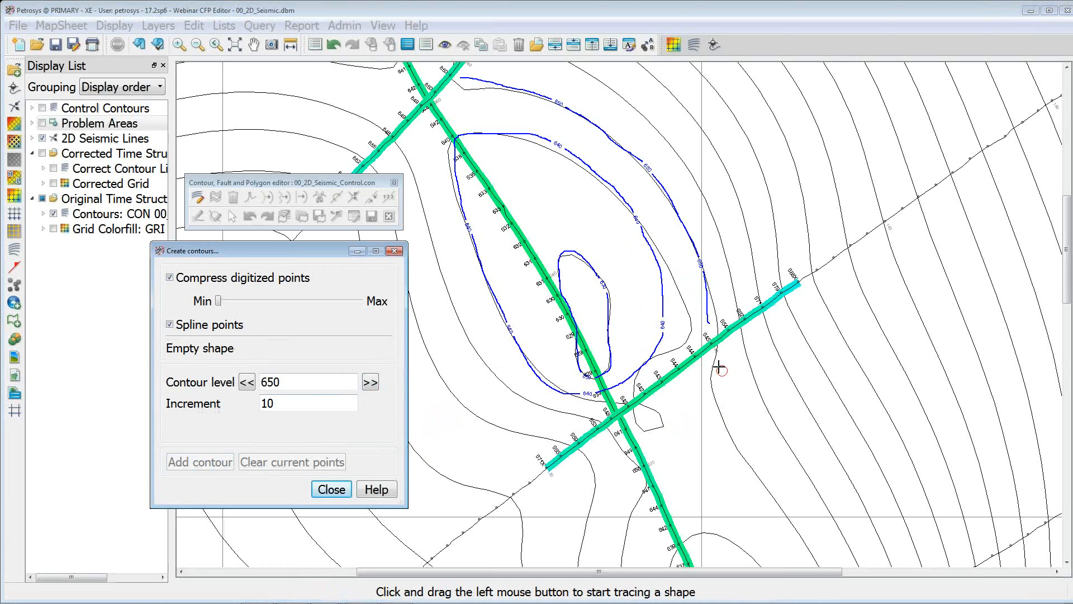
Add two more open 650 contour segments, southeast of the crossing line and along the closure's southwest flank, and finish creating contours
mouse_move(717, 360)
left_mouse_down()
mouse_move(696, 398)
mouse_move(639, 439)
left_mouse_up()
left_click(639, 439)
left_click(207, 474)
mouse_move(395, 149)
left_mouse_down()
mouse_move(464, 317)
mouse_move(496, 364)
mouse_move(549, 412)
mouse_move(586, 417)
left_mouse_up()
key("Return")
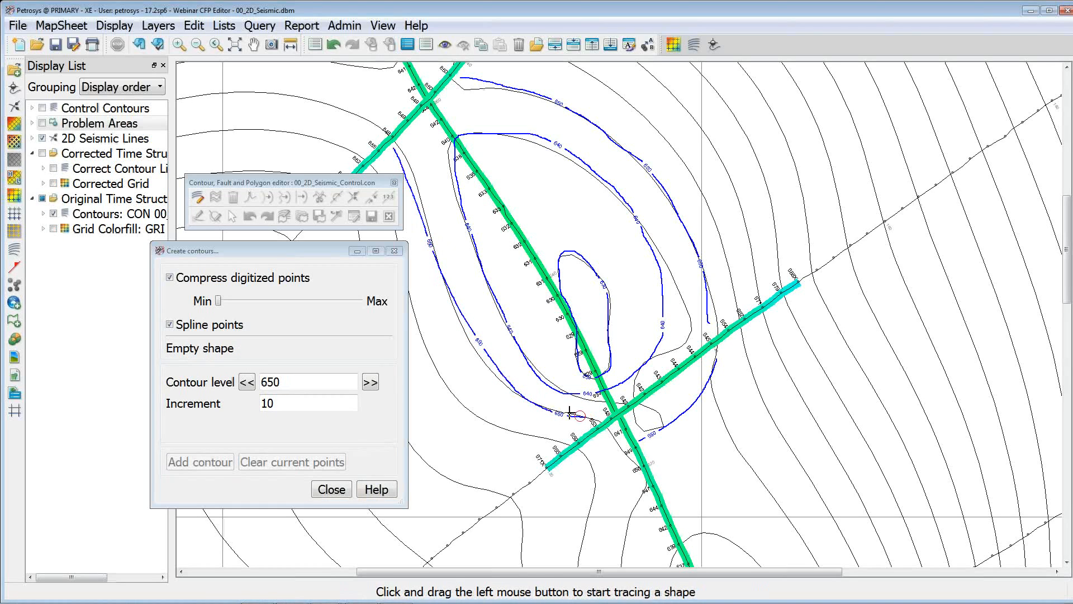
left_click(331, 490)
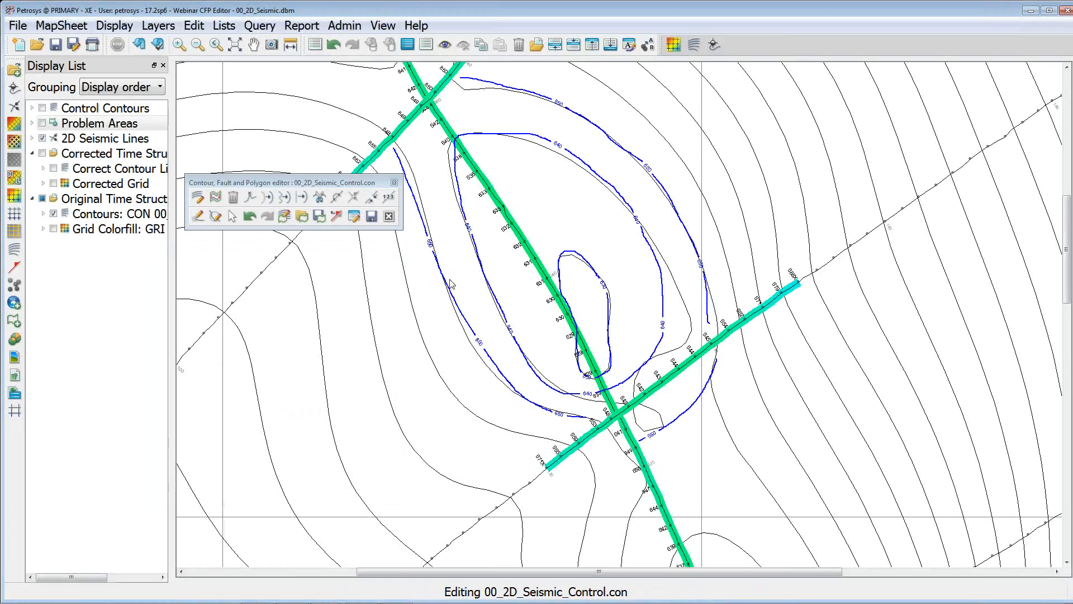
Start creating contours around the southernmost crossing seismic line, with the contour level at 780 and the increment at 20
scroll(452, 291, "down", 1)
scroll(451, 292, "down", 2)
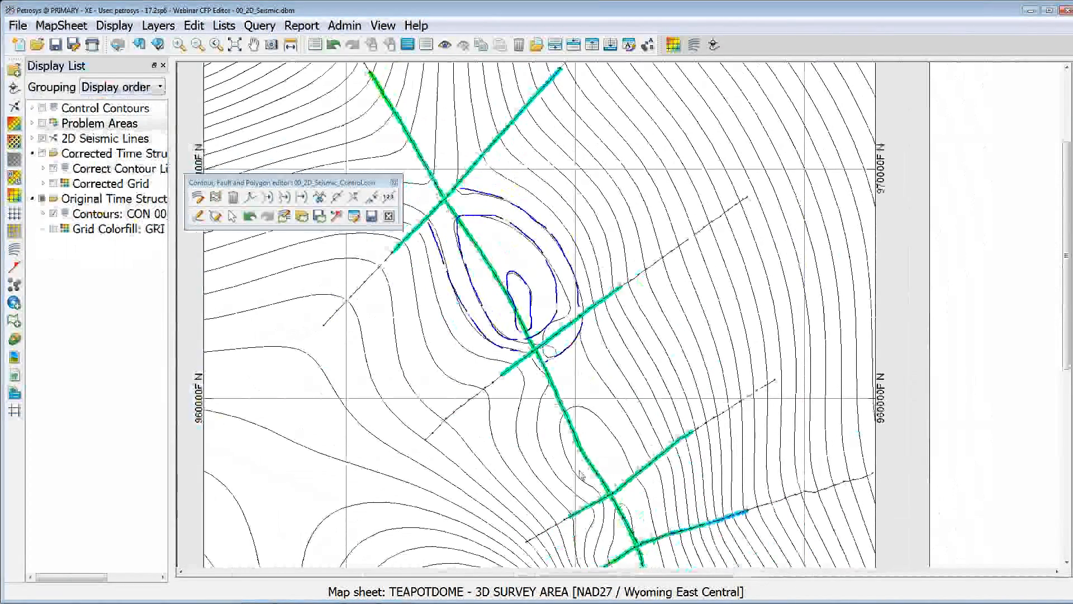
scroll(444, 522, "down", 2)
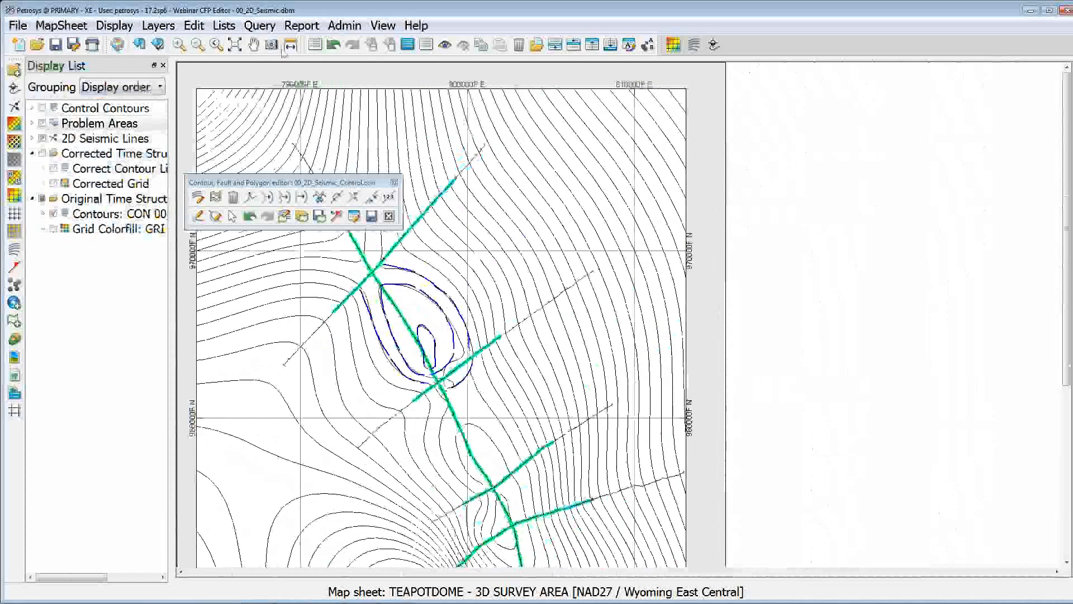
left_click(254, 44)
left_click_drag(401, 460, 494, 185)
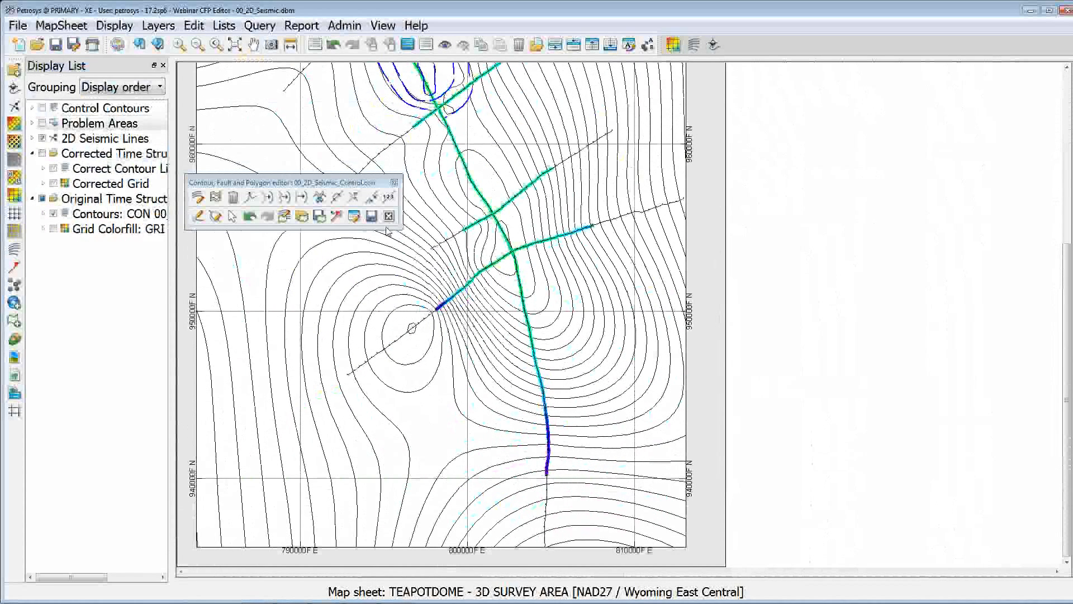
scroll(447, 318, "up", 3)
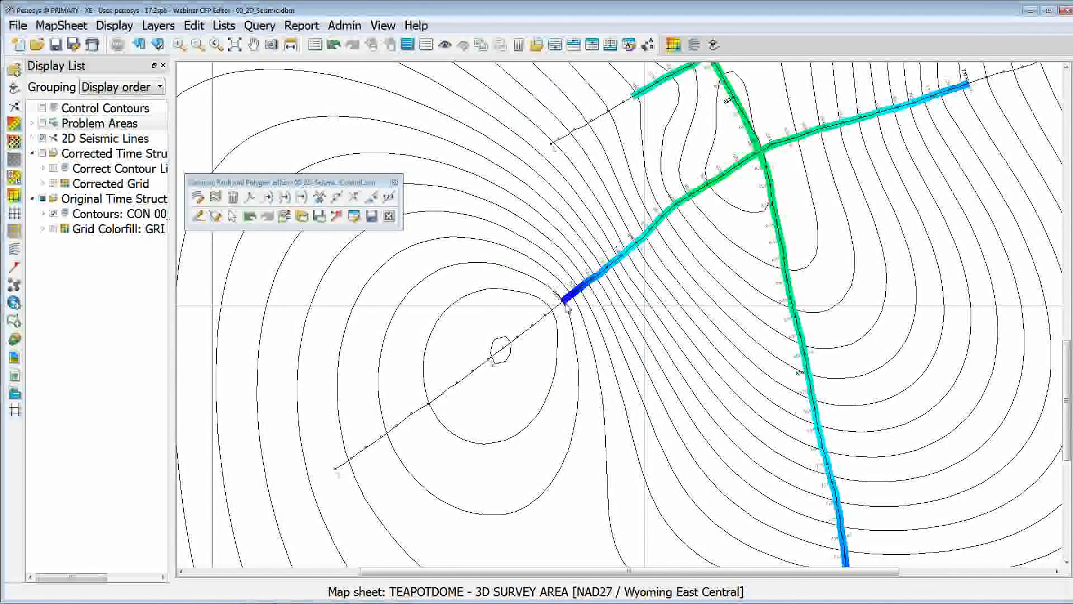
scroll(567, 308, "up", 2)
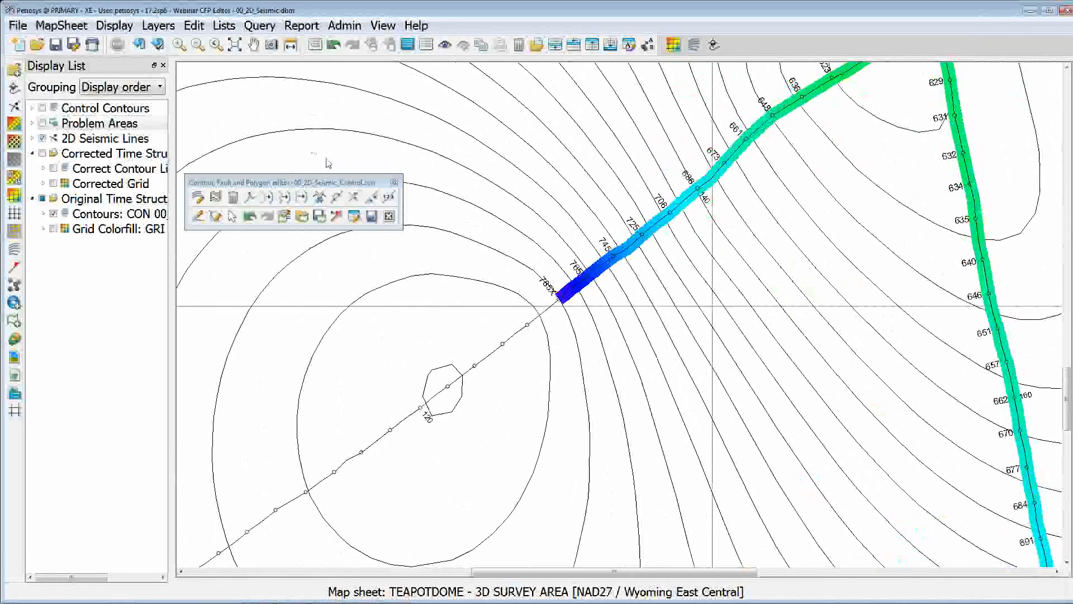
scroll(490, 350, "down", 2)
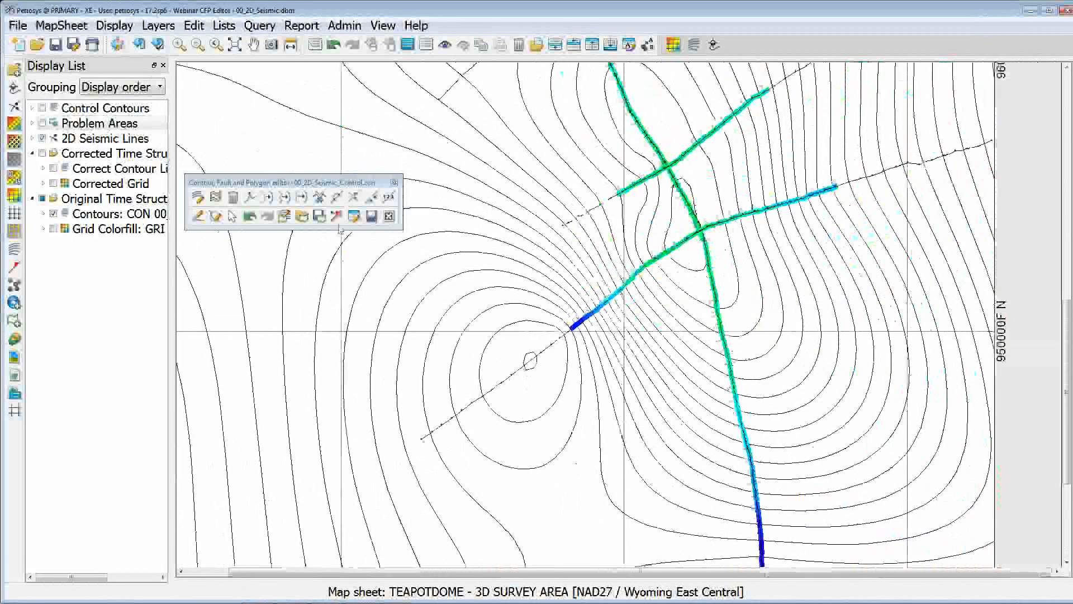
left_click(215, 197)
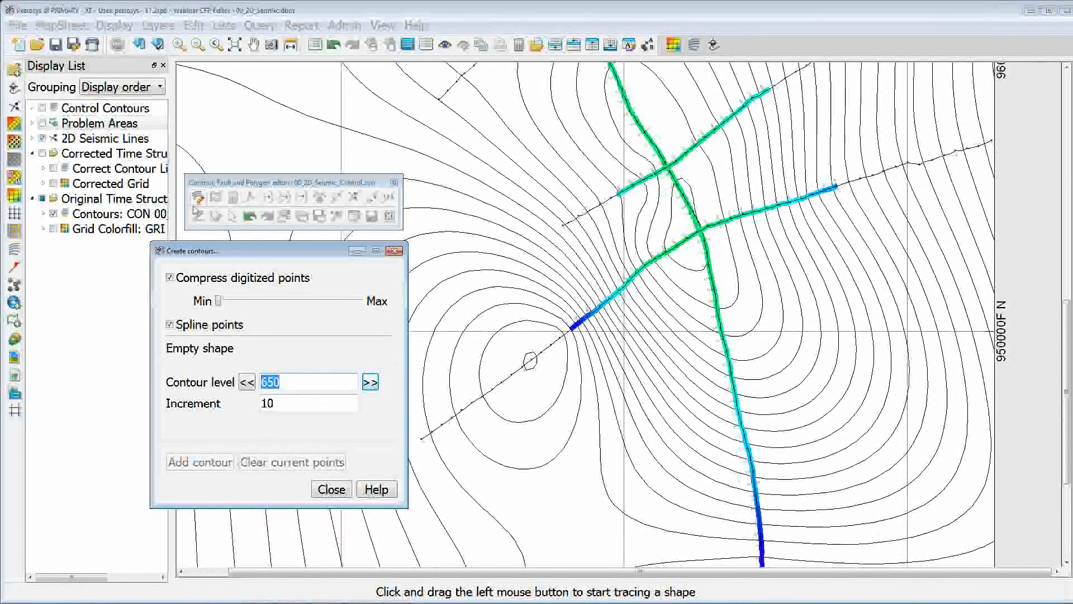
type("800")
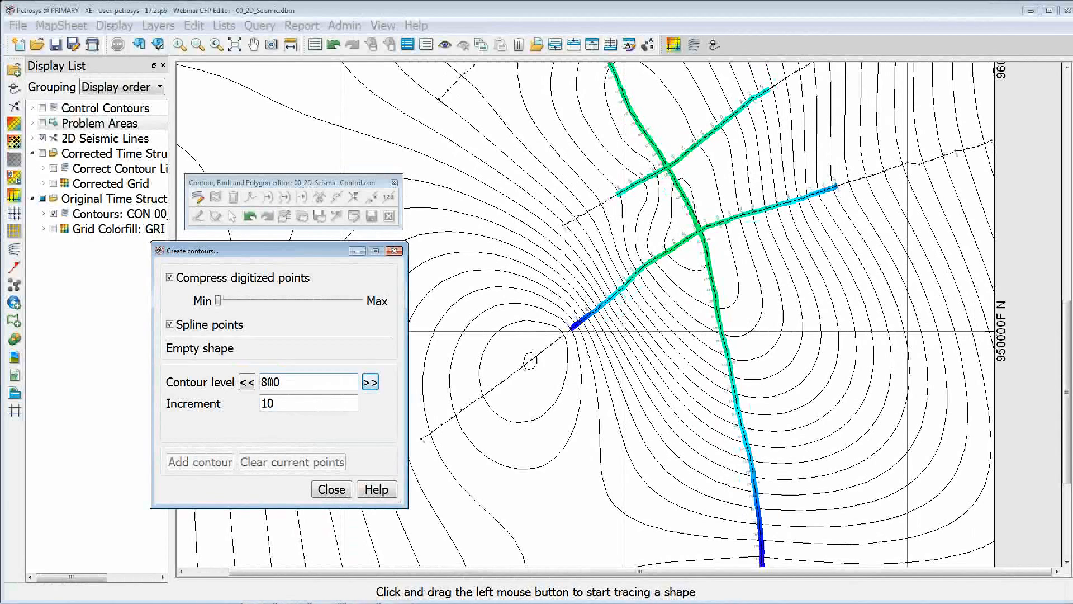
left_click(247, 382)
left_click(246, 381)
left_click_drag(282, 403, 226, 408)
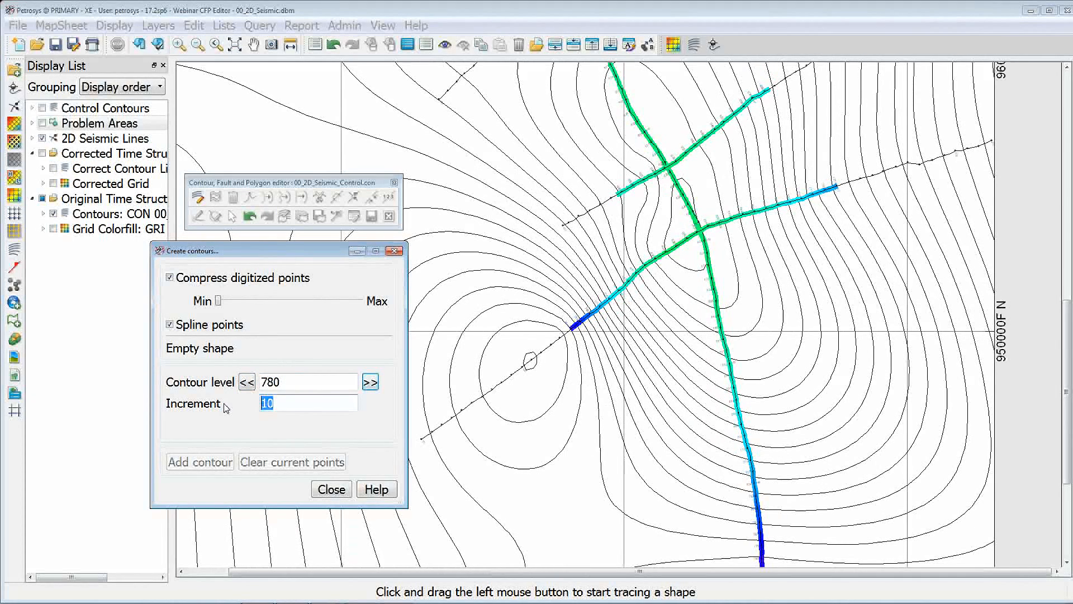
type("20")
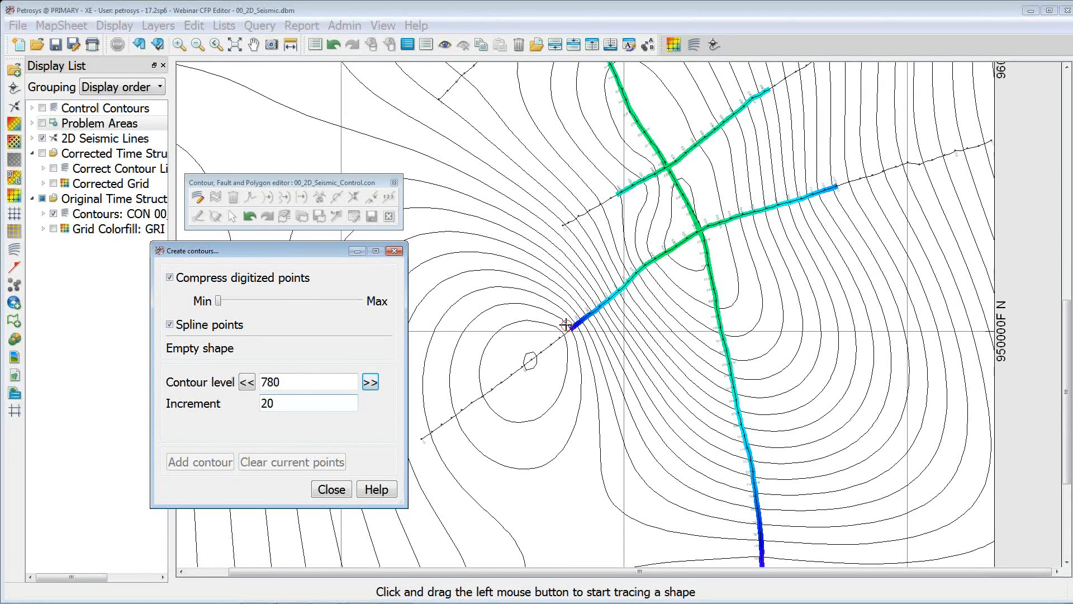
Trace the 780 contour from the southernmost crossing line's southwest picked end to the northwest, and southeast across the main line, curving north
mouse_move(570, 327)
left_mouse_down()
mouse_move(495, 229)
mouse_move(441, 112)
left_mouse_up()
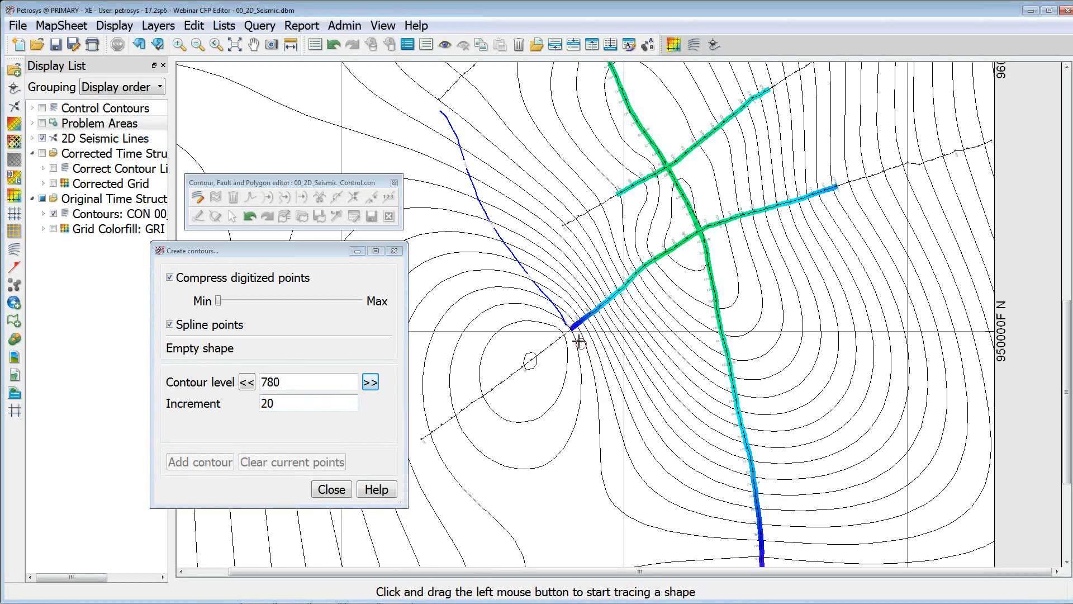
mouse_move(572, 328)
left_mouse_down()
mouse_move(669, 499)
mouse_move(755, 528)
mouse_move(816, 522)
mouse_move(876, 478)
mouse_move(903, 330)
left_mouse_up()
middle_click(903, 329)
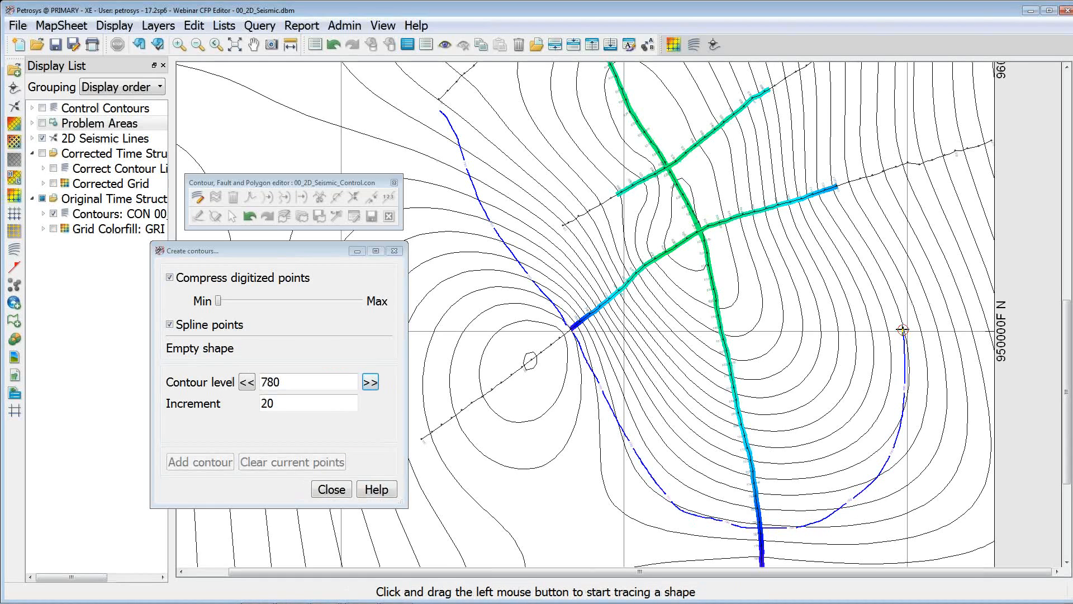
Trace an 800 contour outside the 780 contour, running down its southwest side, across the main line's south end and up the east side
left_click(371, 382)
mouse_move(402, 118)
left_mouse_down()
mouse_move(471, 271)
mouse_move(545, 370)
mouse_move(591, 458)
left_mouse_up()
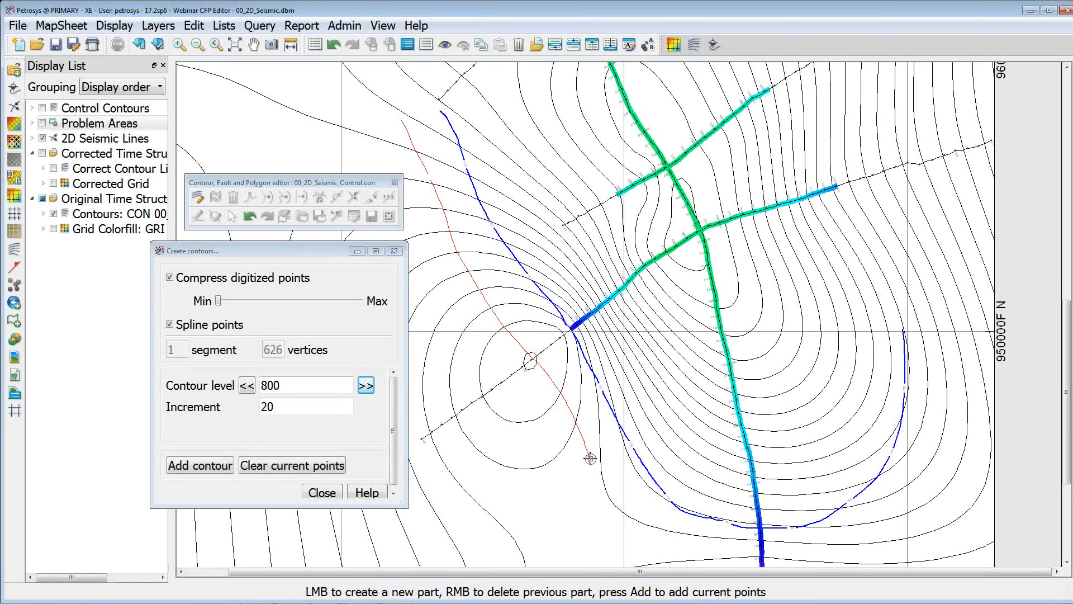
left_click(630, 523)
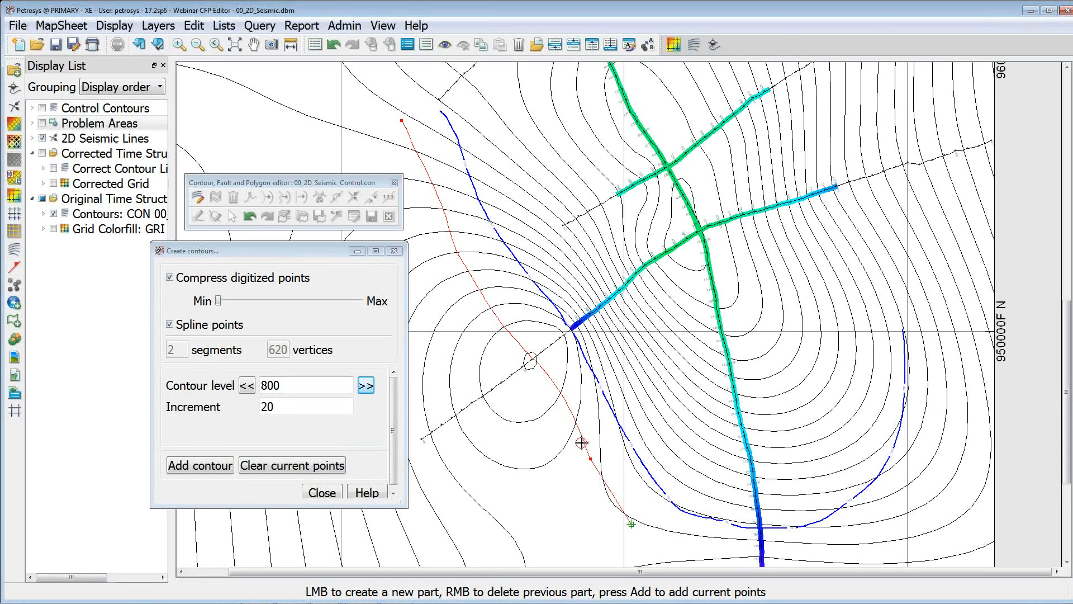
left_click(674, 537)
left_click(713, 548)
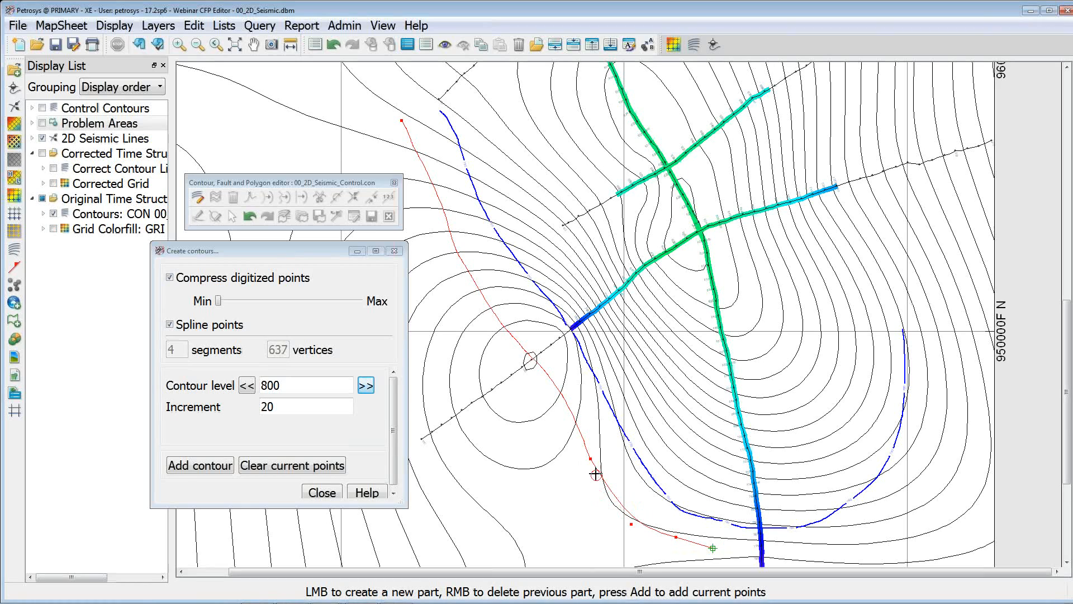
mouse_move(723, 553)
left_mouse_down()
mouse_move(897, 547)
mouse_move(919, 495)
mouse_move(937, 337)
left_mouse_up()
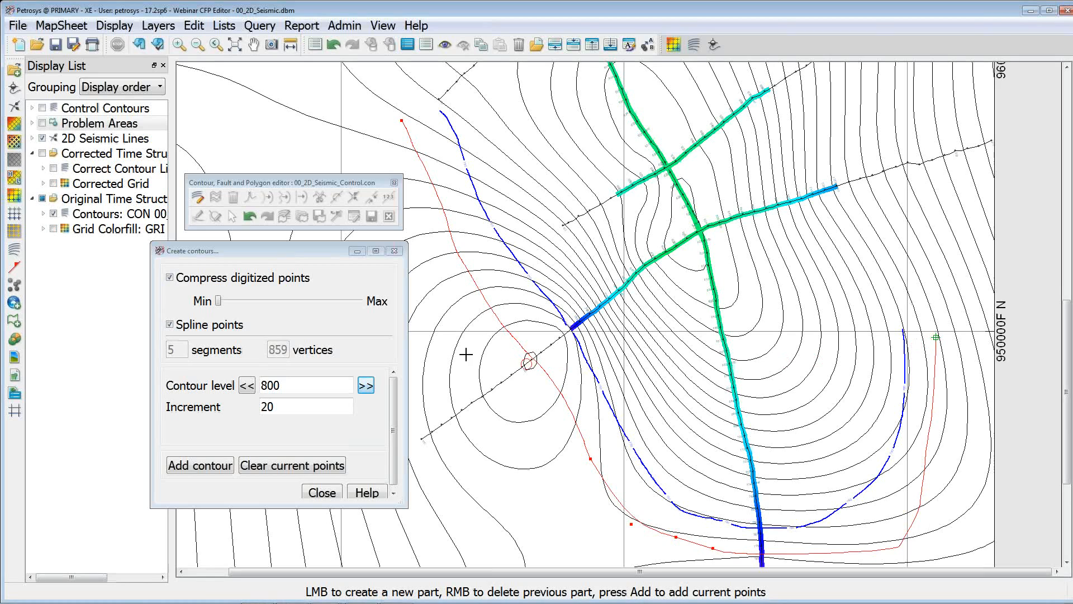
Try stronger compression of the digitized points on the 800 contour, return it to the minimum, and add the contour
left_click(224, 301)
left_click_drag(224, 303, 281, 304)
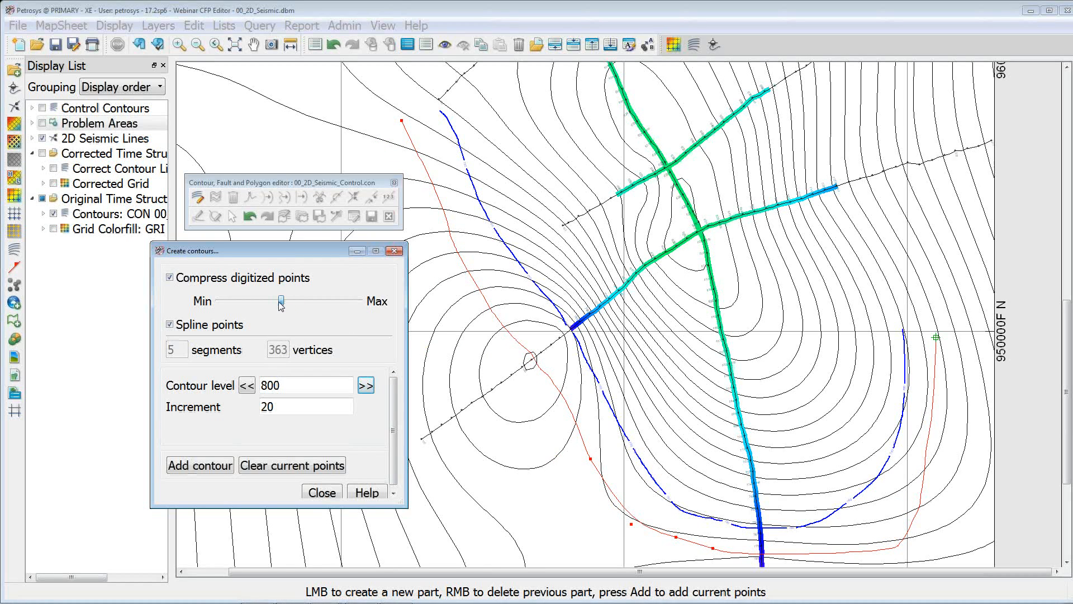
left_click_drag(279, 301, 242, 302)
left_click_drag(283, 252, 281, 219)
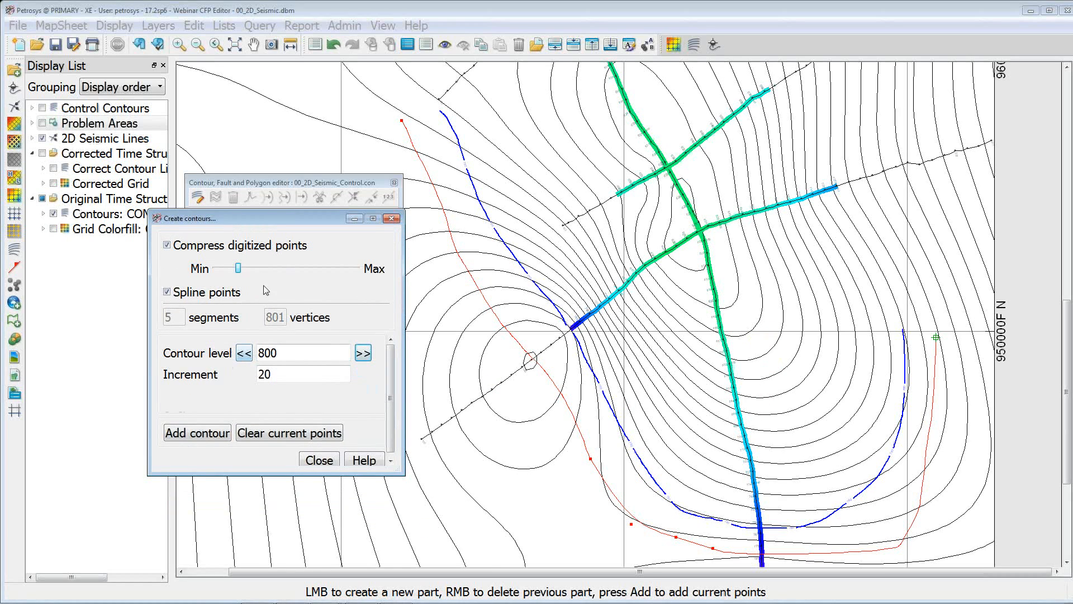
left_click_drag(239, 270, 217, 271)
left_click(196, 440)
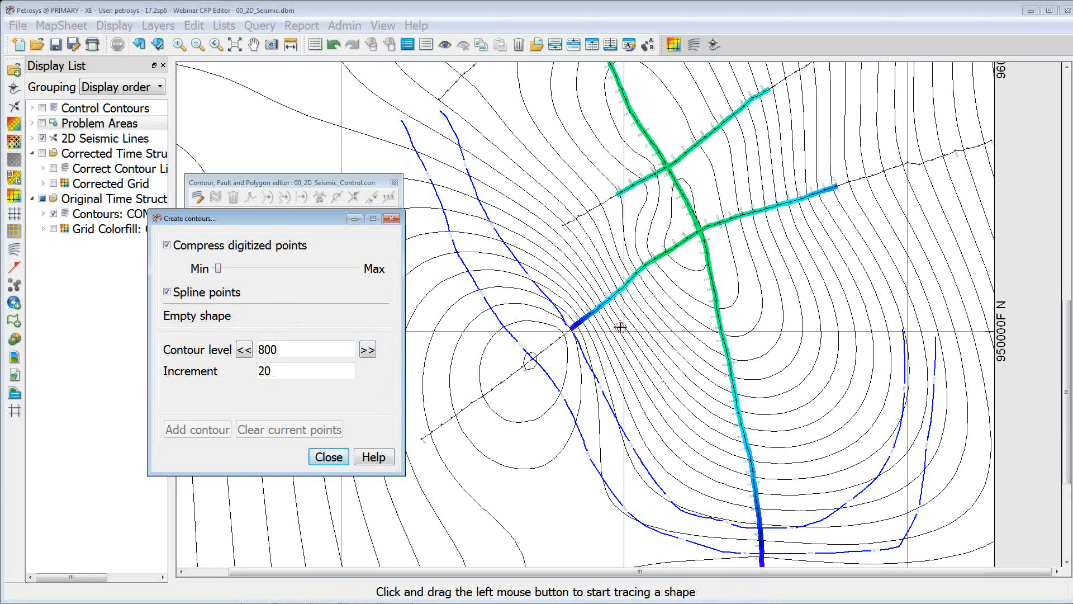
Hide the original time structure contours to leave the control contours with the seismic lines, and finish creating contours
scroll(621, 327, "down", 5)
left_click_drag(324, 219, 749, 147)
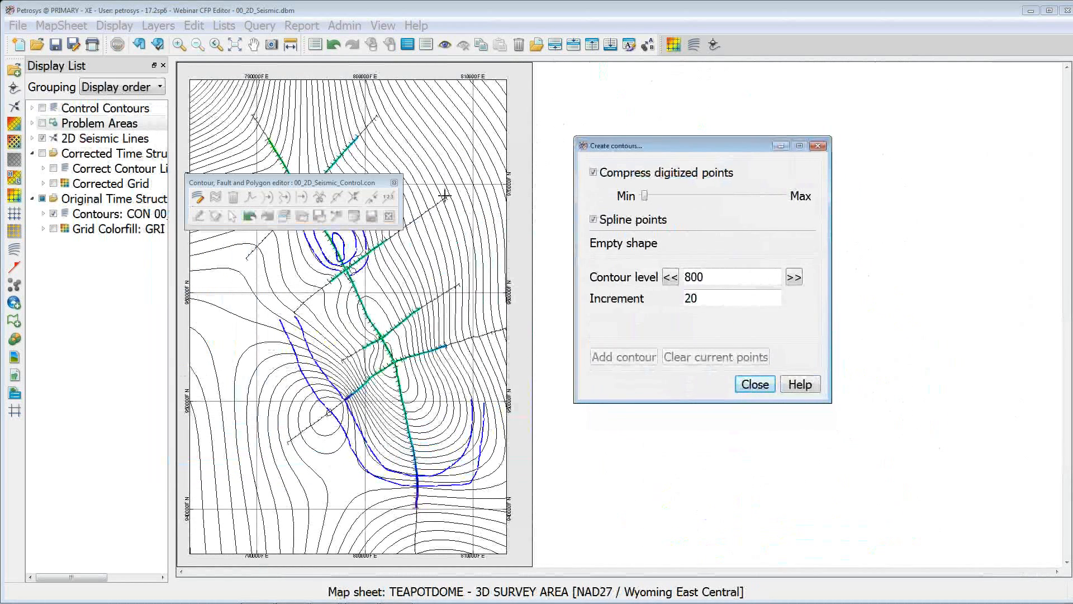
left_click_drag(347, 183, 762, 434)
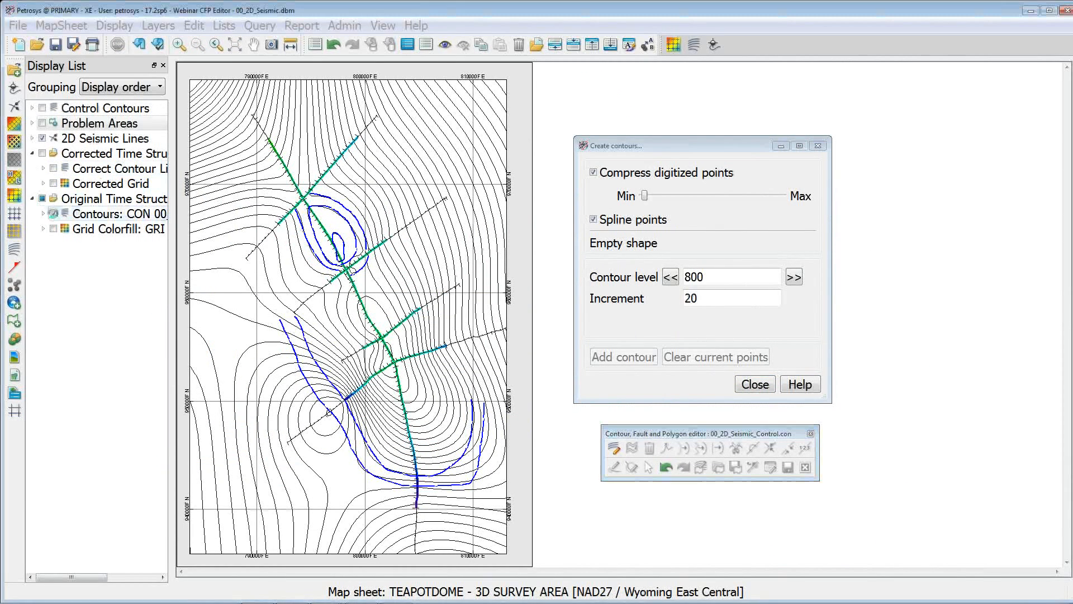
left_click(53, 213)
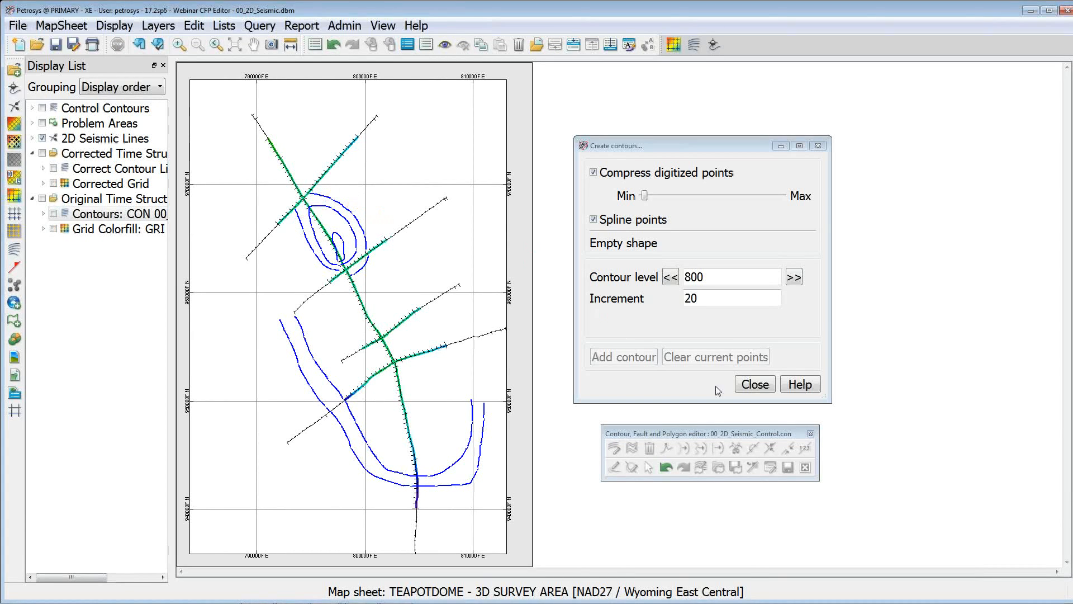
left_click(756, 385)
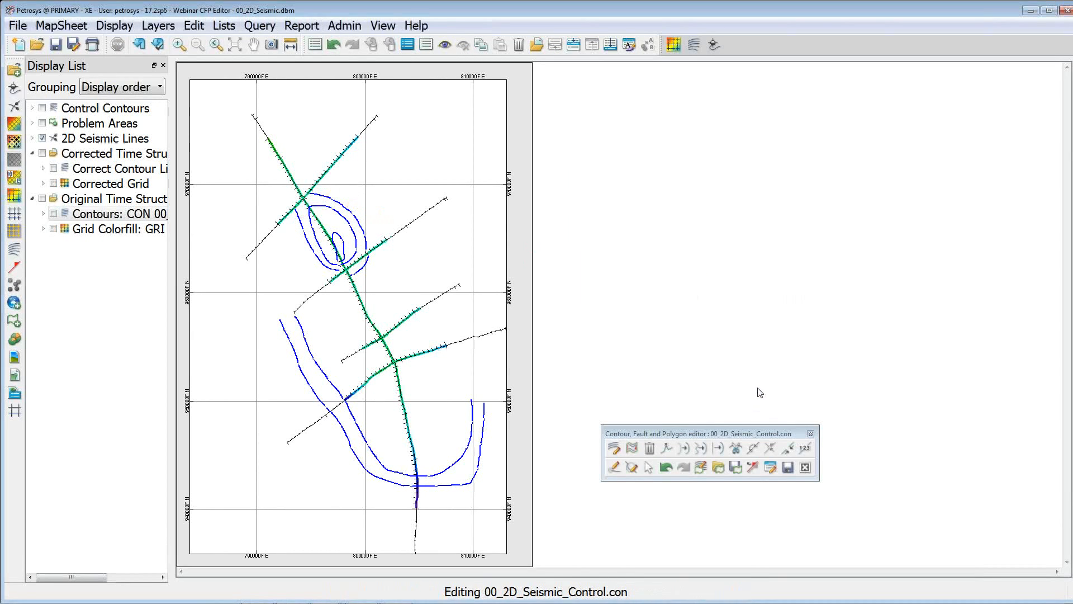
Exit the contour editor, saving the modified contour file 00_2D_Seismic_Control.con
left_click(805, 467)
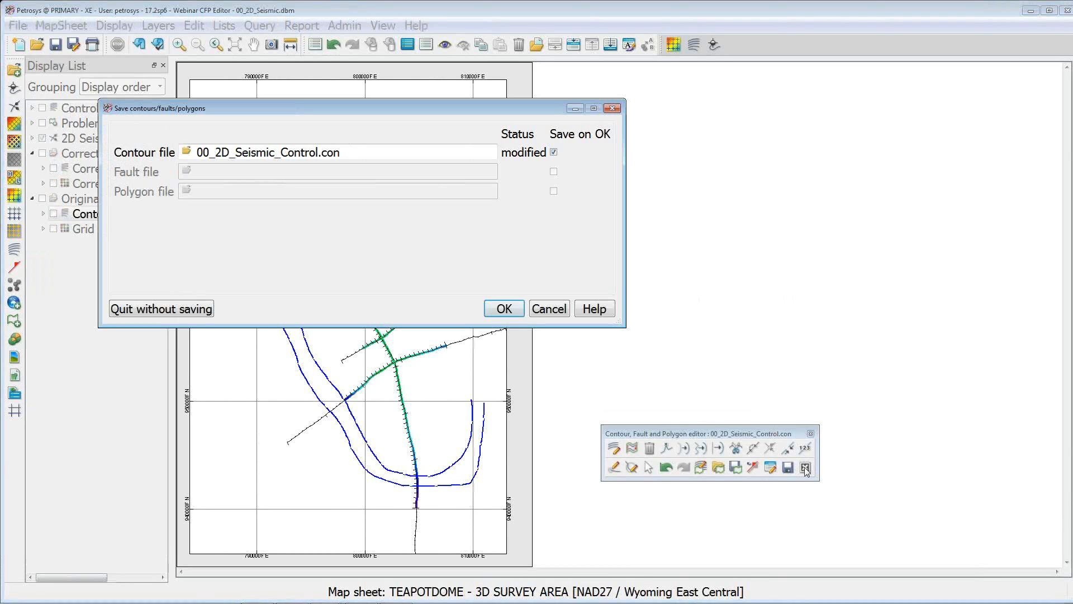
left_click(505, 309)
left_click(556, 348)
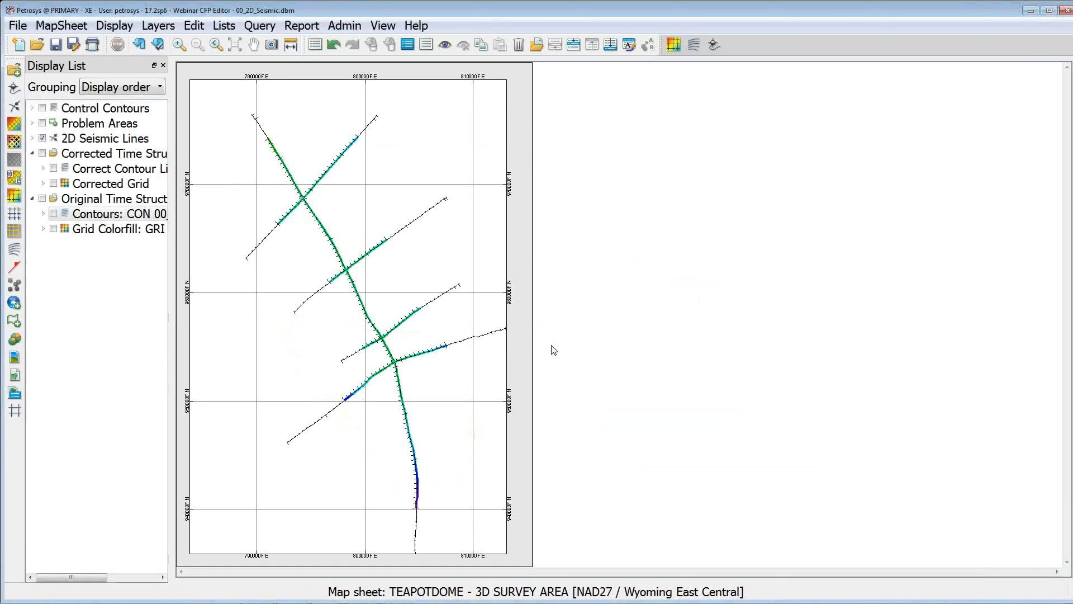
Switch to the Surface Modeling gridding task for 00_2D_Seismic_Ctrl.gri and set the sampled data file action to Don't-Create
mouse_move(576, 601)
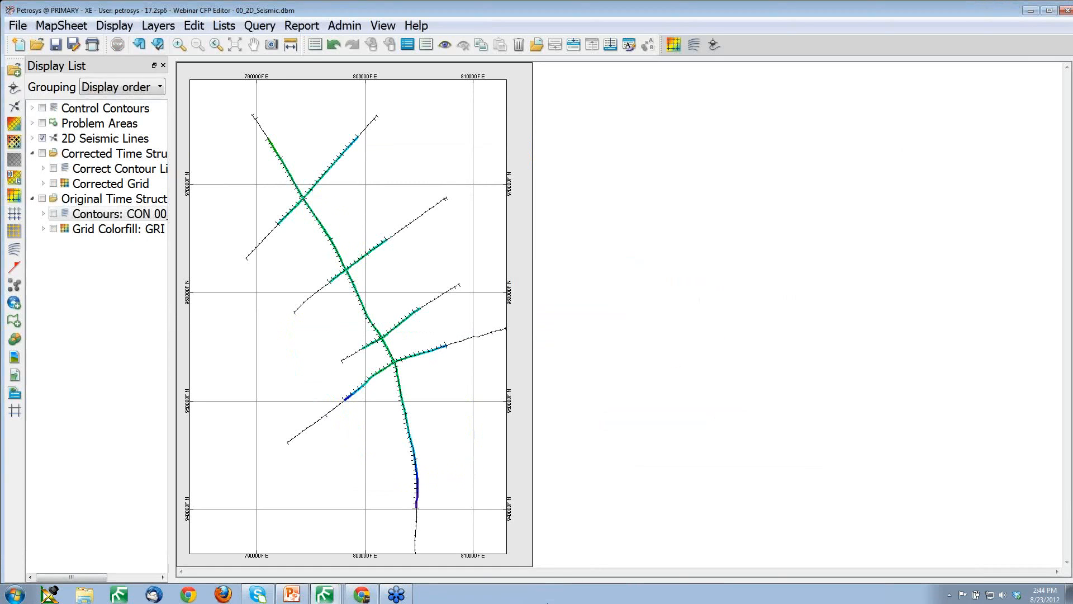
left_click(323, 594)
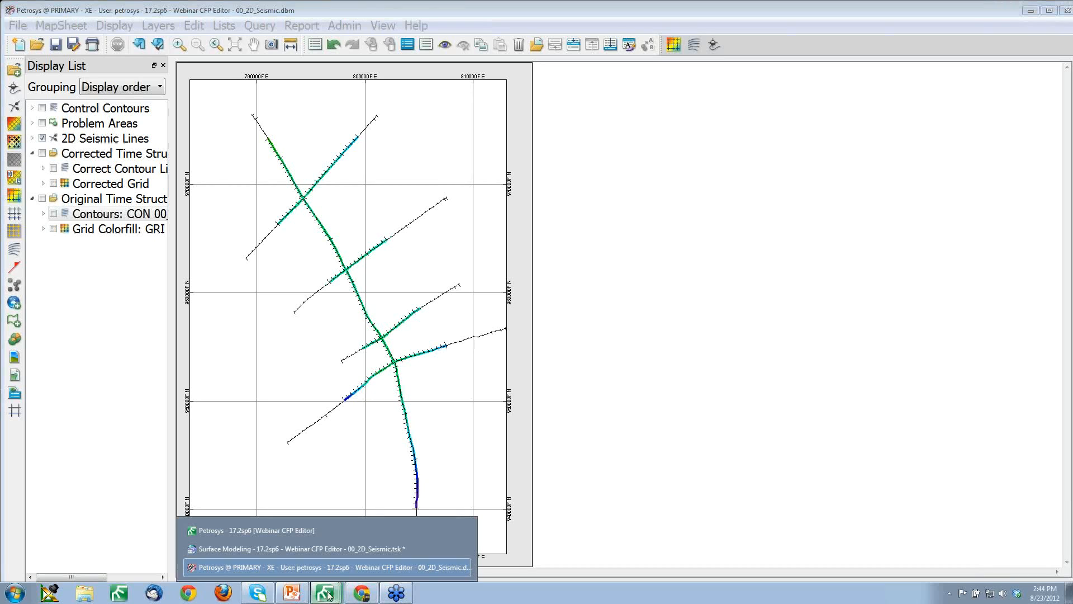
left_click(338, 551)
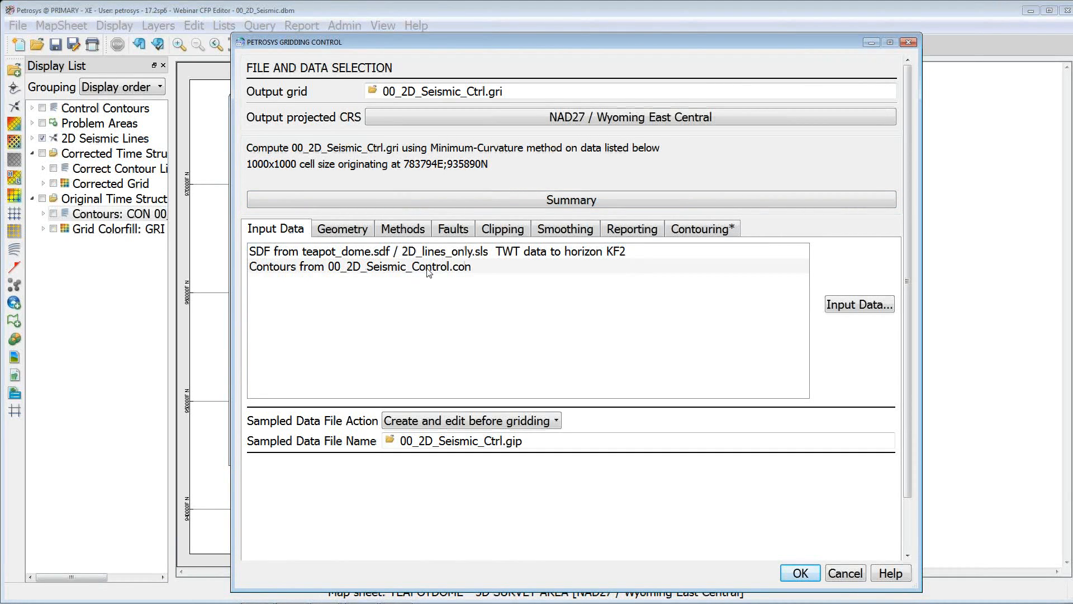
left_click(552, 424)
left_click(425, 434)
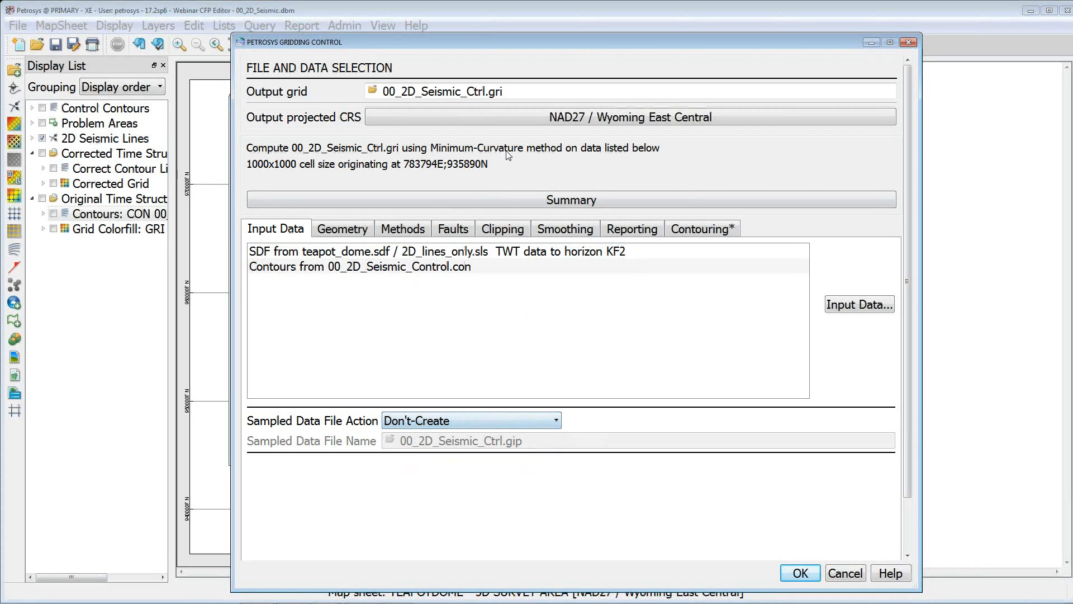
Review the geometry, method and contouring settings, accept them, run the second Create grid task for 00_2D_Seismic_Ctrl.gri, and return to the map
left_click(361, 233)
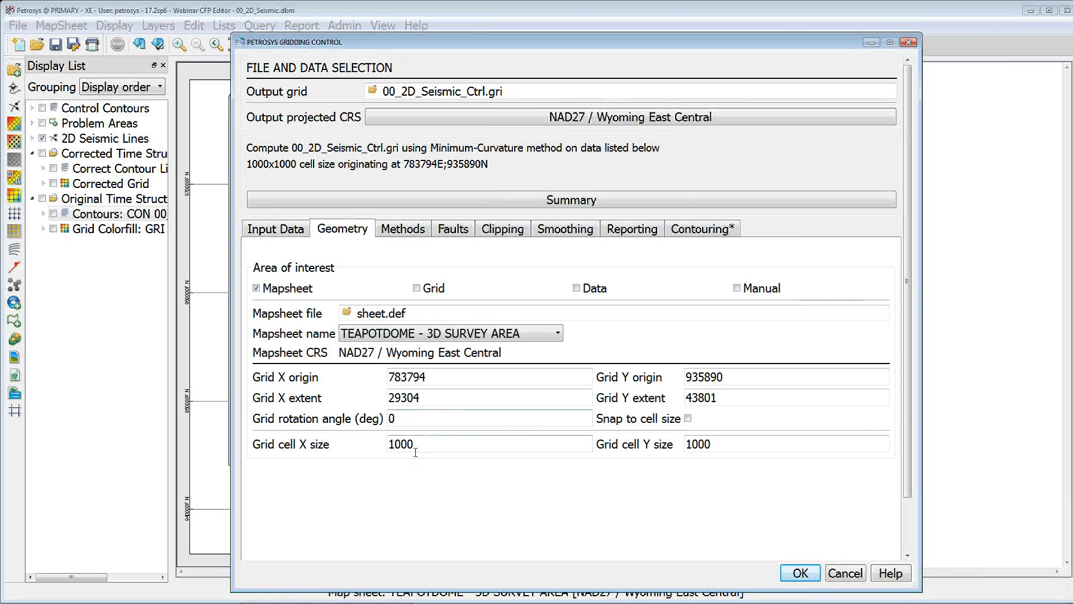
left_click(404, 230)
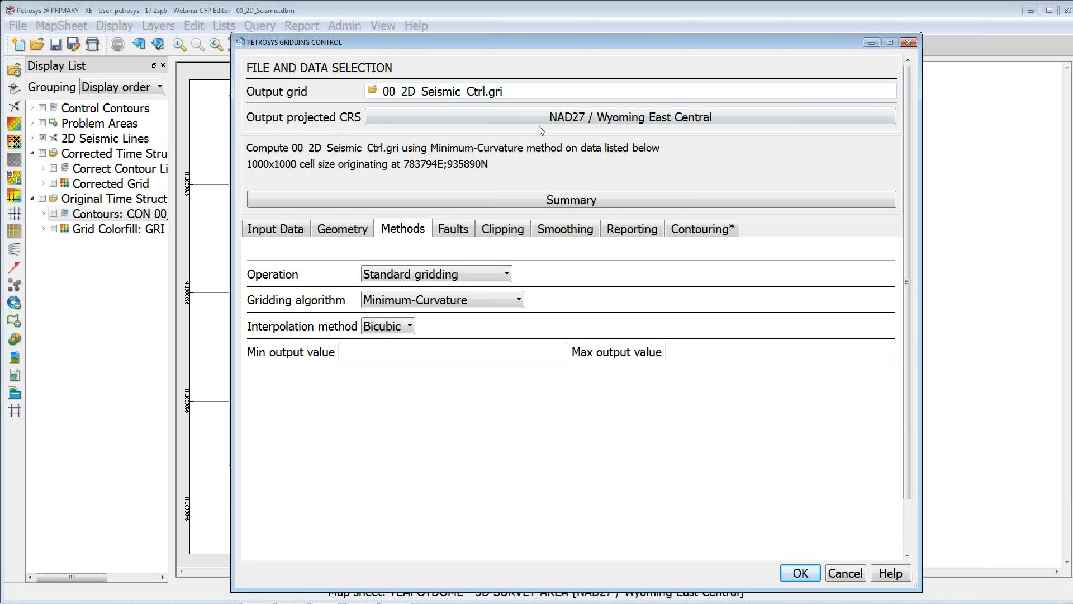
left_click(707, 230)
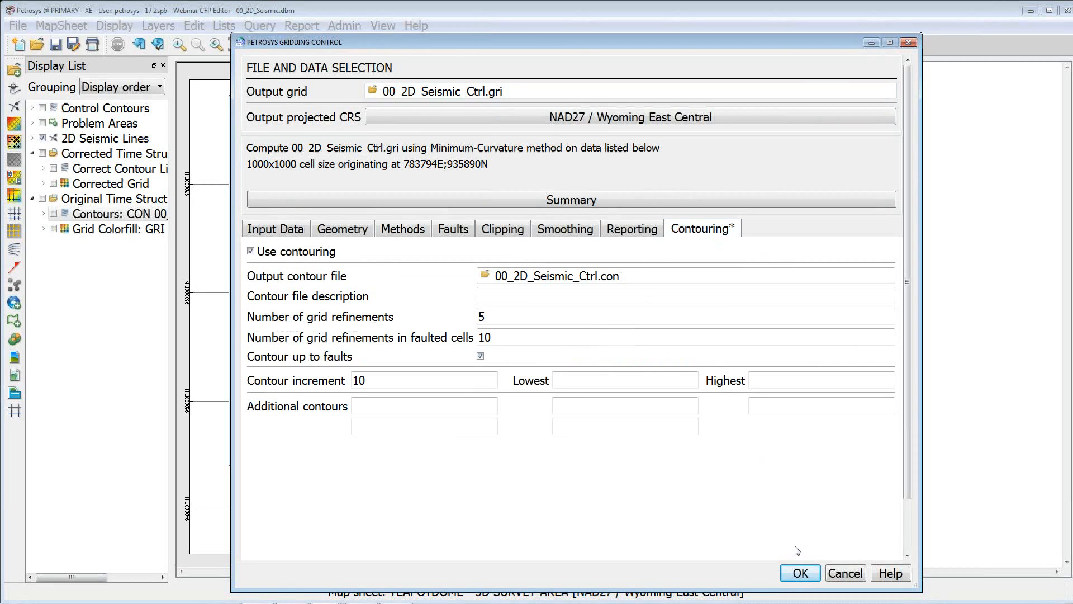
left_click(800, 574)
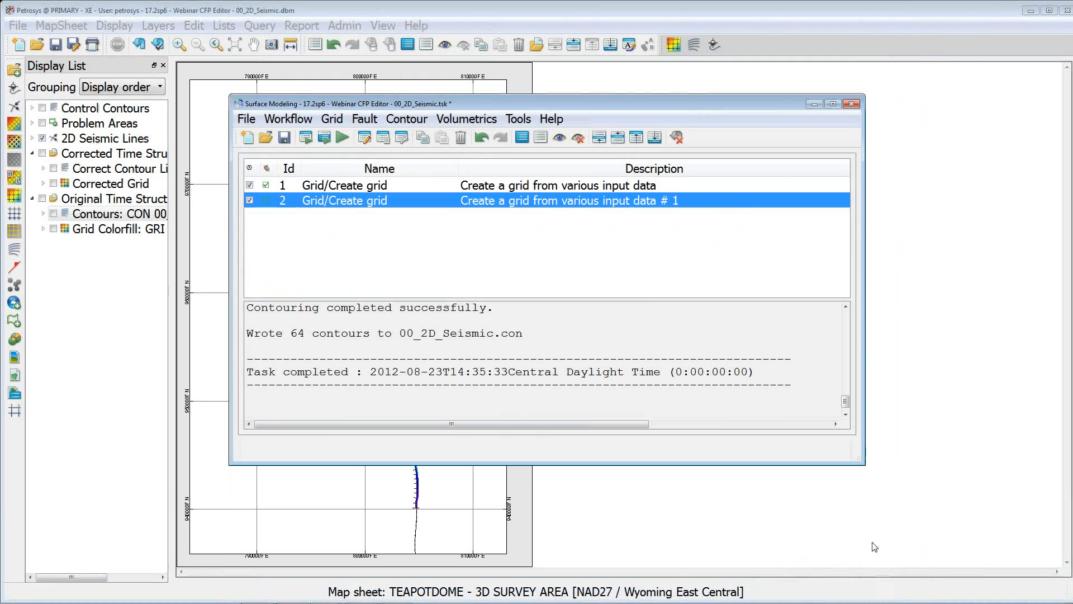
left_click(305, 137)
left_click(533, 398)
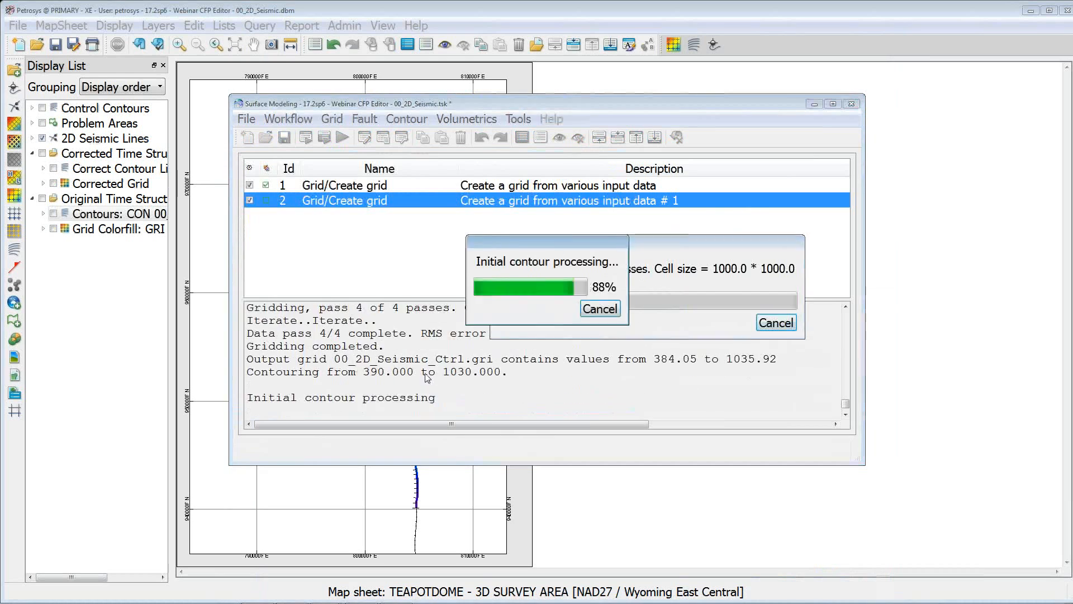
left_click(214, 288)
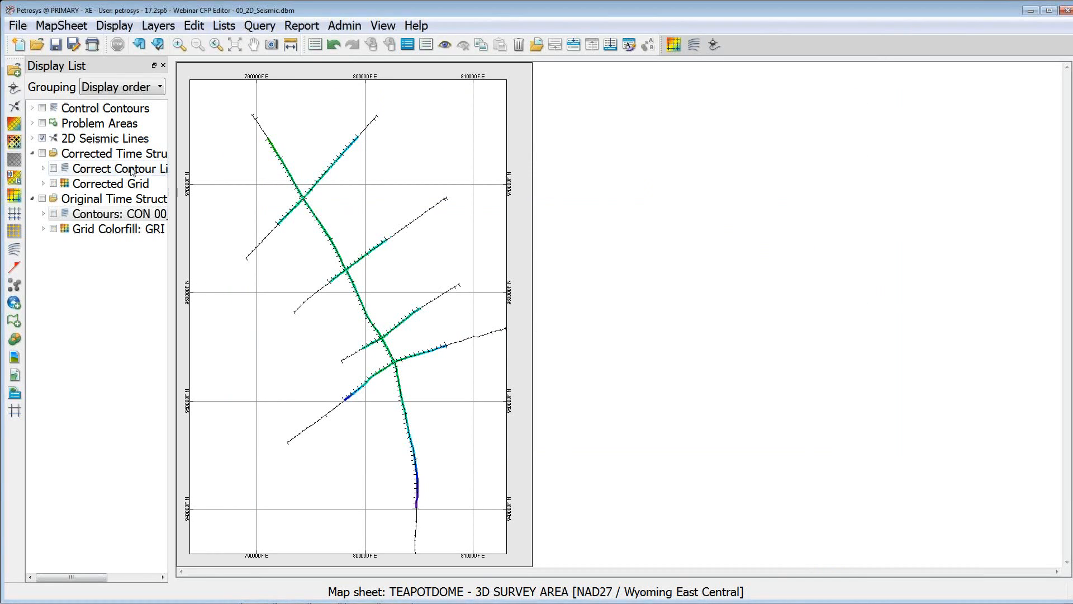
Display the Corrected Time Structure, compare it with the Problem Areas polygons, and examine the corrected contours around both areas
left_click(42, 153)
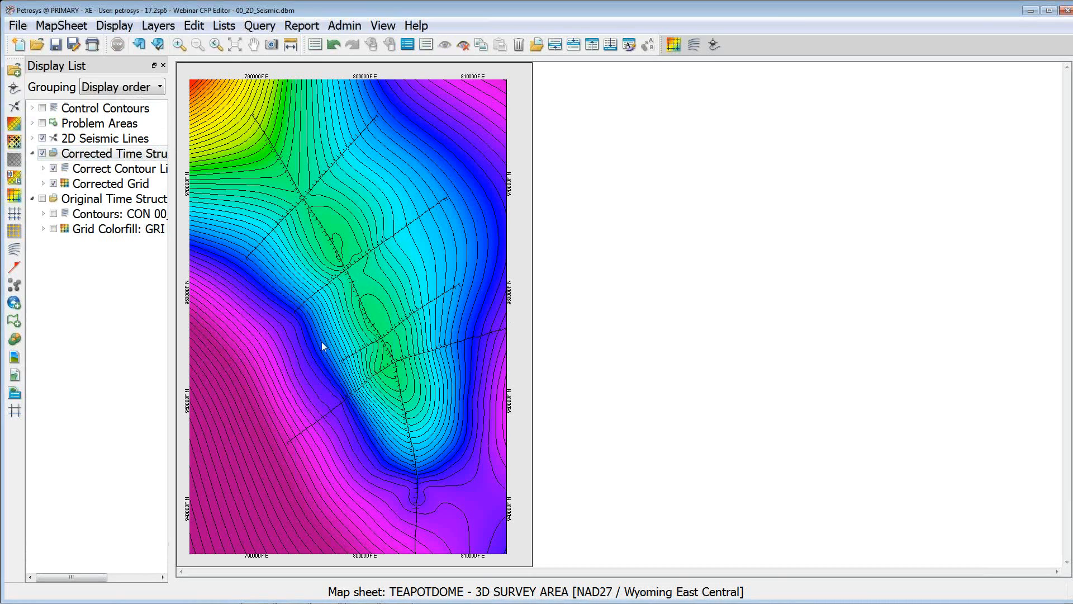
left_click(42, 123)
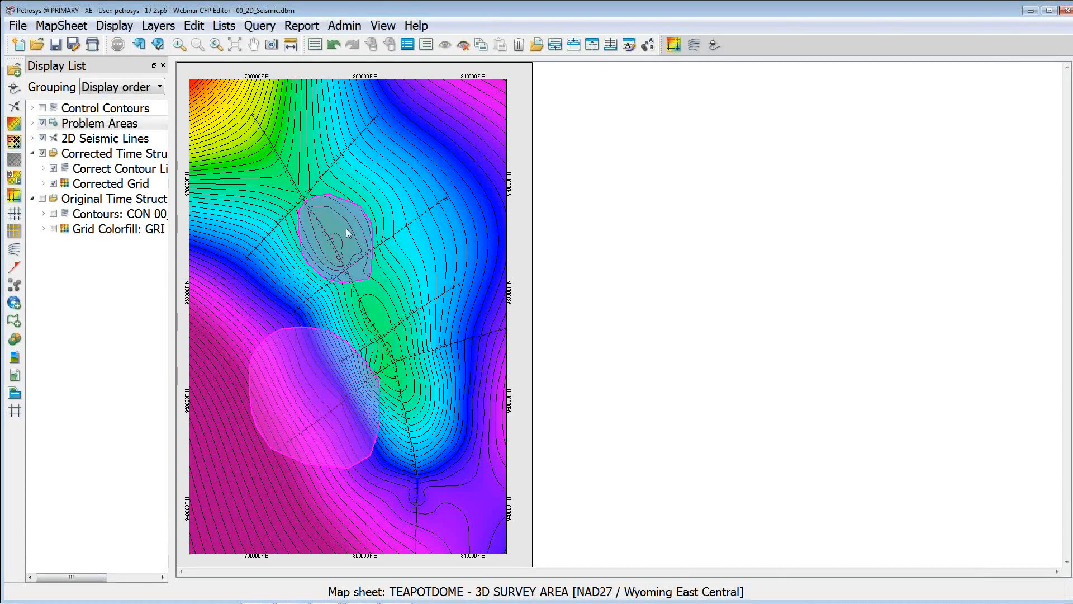
left_click(43, 123)
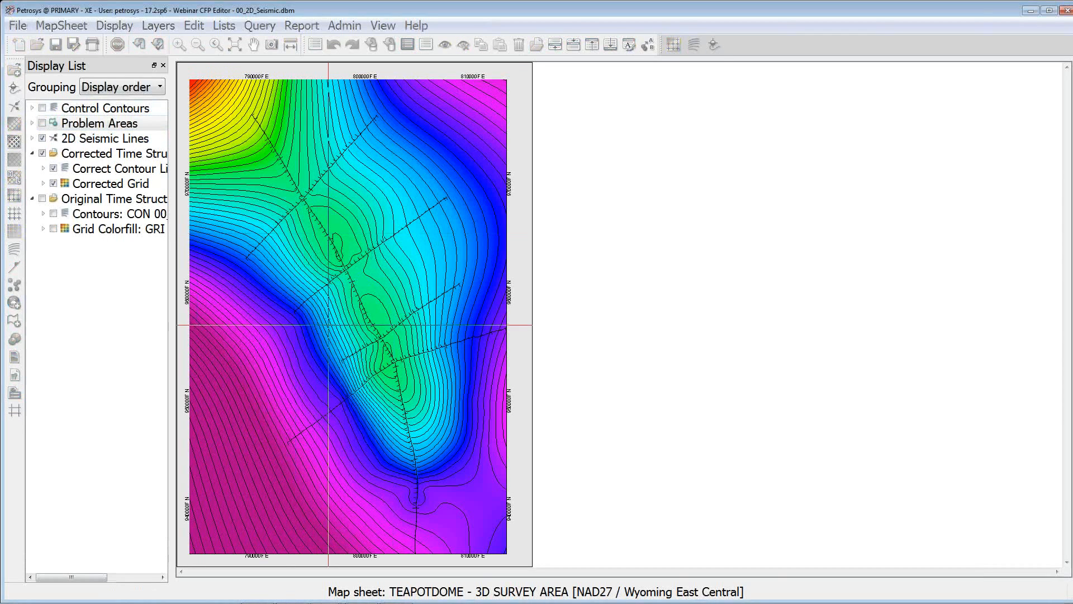
left_click_drag(278, 183, 387, 287)
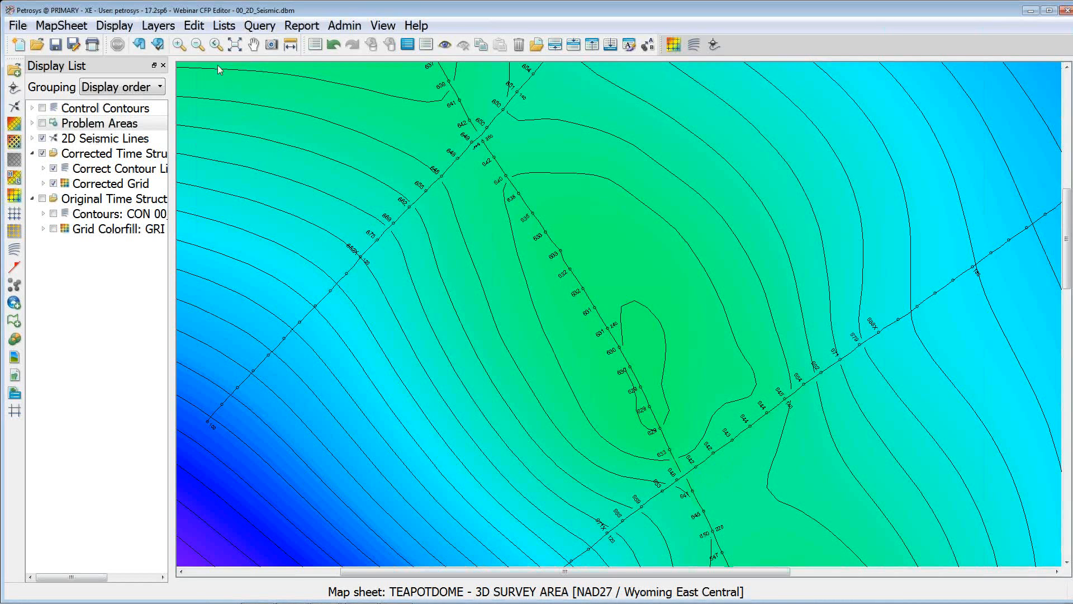
left_click(253, 46)
left_click_drag(431, 486, 655, 446)
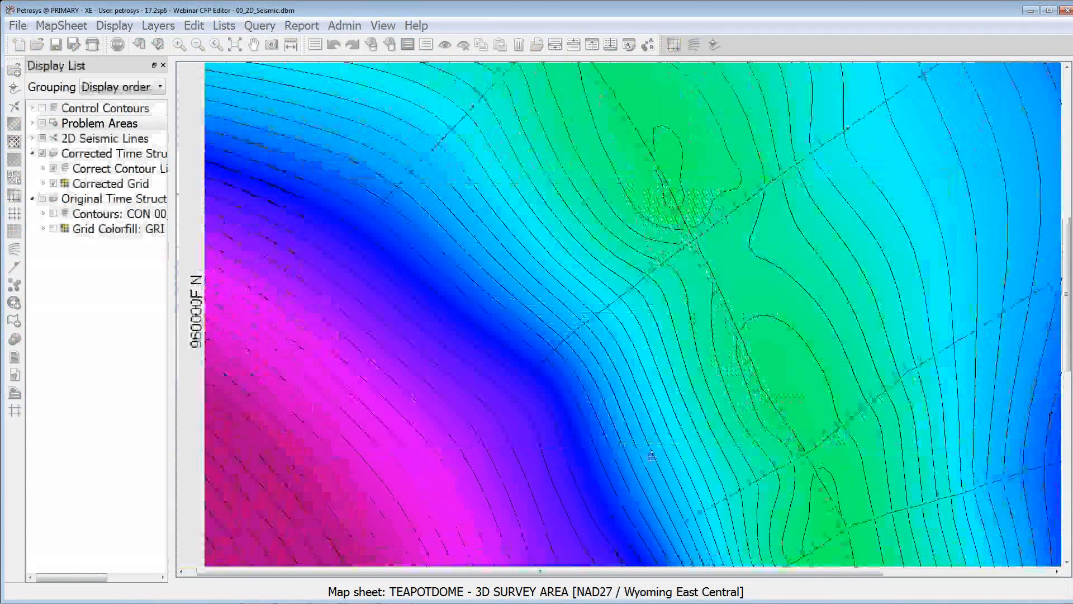
left_click_drag(666, 490, 638, 278)
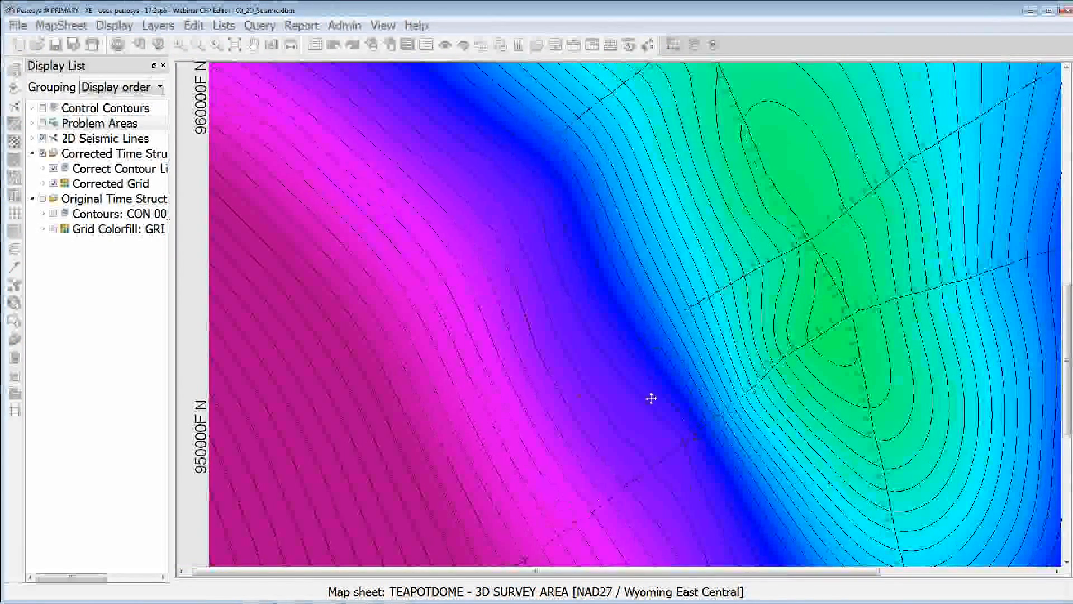
scroll(650, 397, "down", 1)
scroll(649, 397, "down", 7)
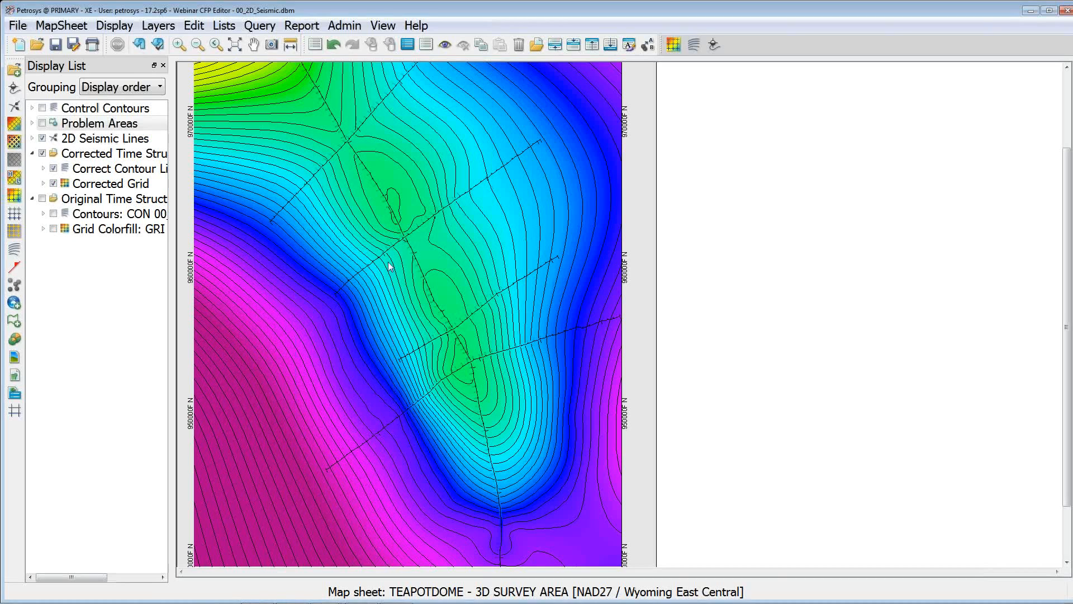
Open the map file 01_3D_Seismic.dbm without saving the current display changes, accepting the Tea Pot Dome SMT connection details
left_click(37, 45)
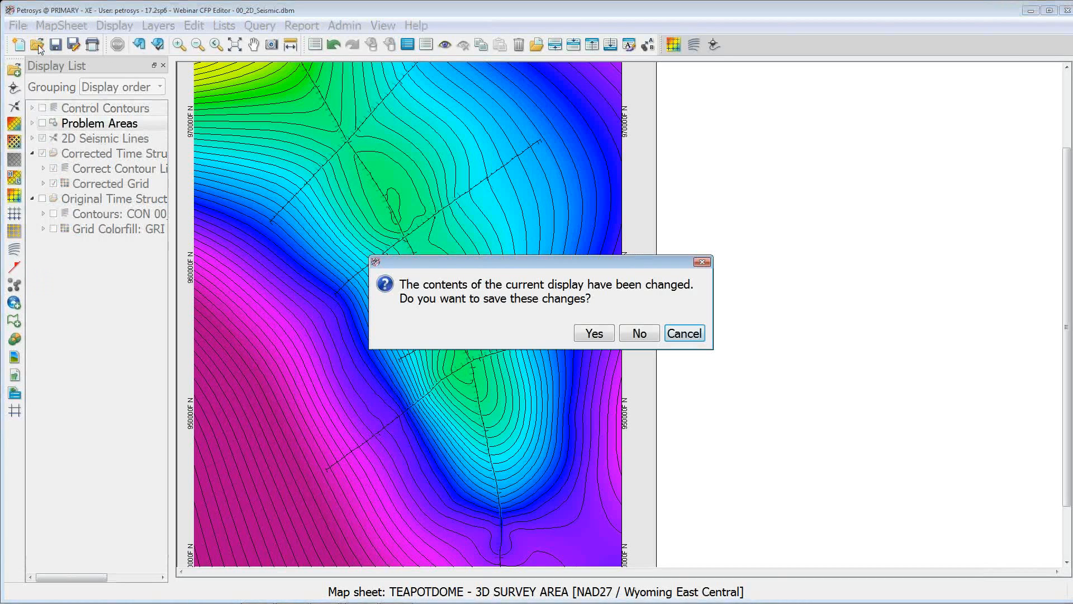
left_click(630, 333)
left_click(177, 262)
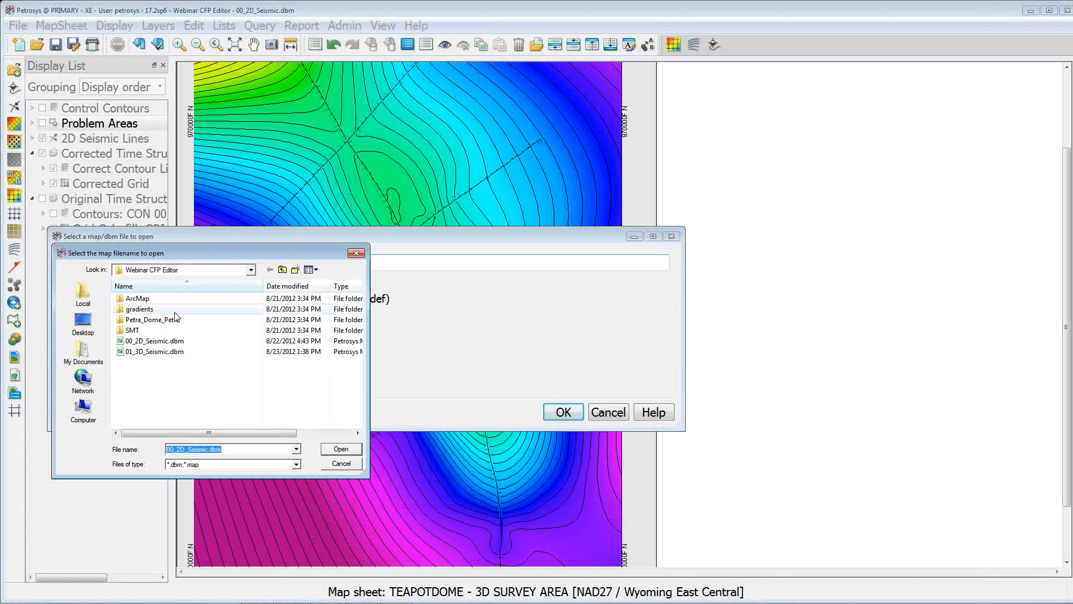
left_click(165, 352)
double_click(183, 352)
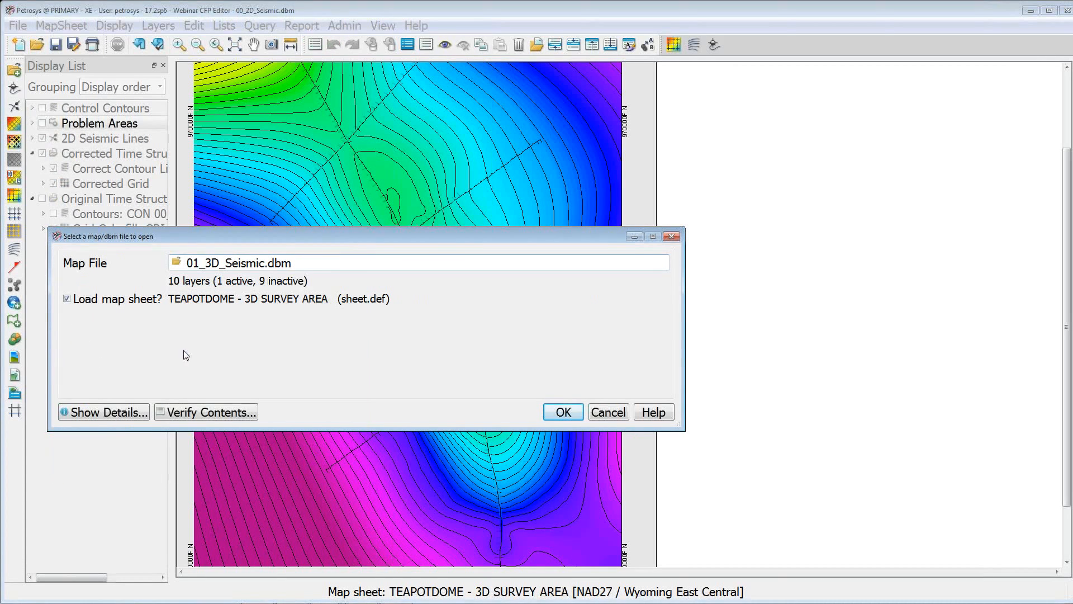
left_click(558, 414)
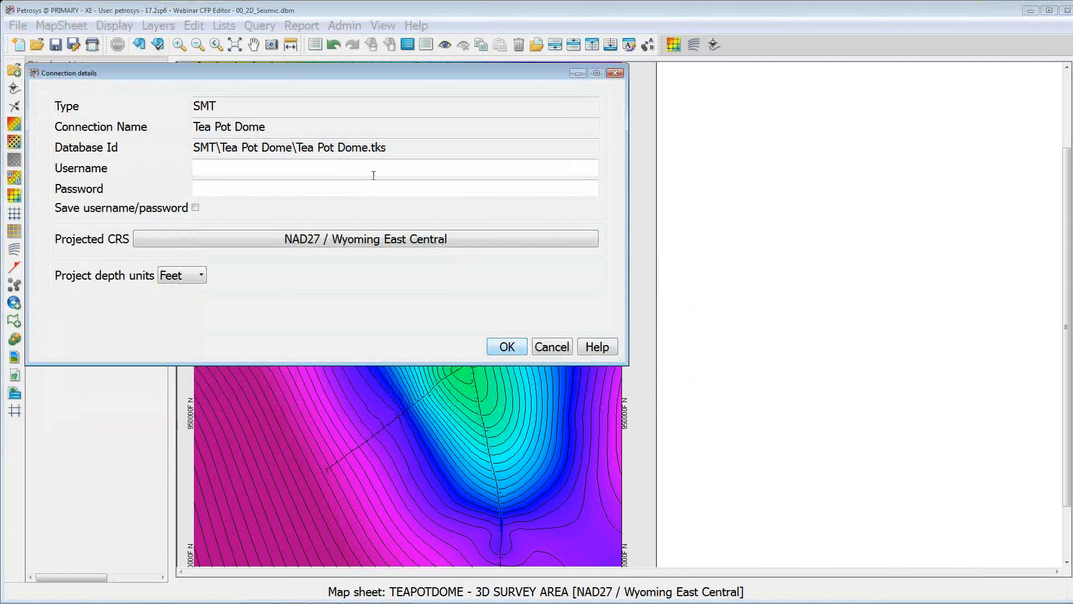
left_click(507, 345)
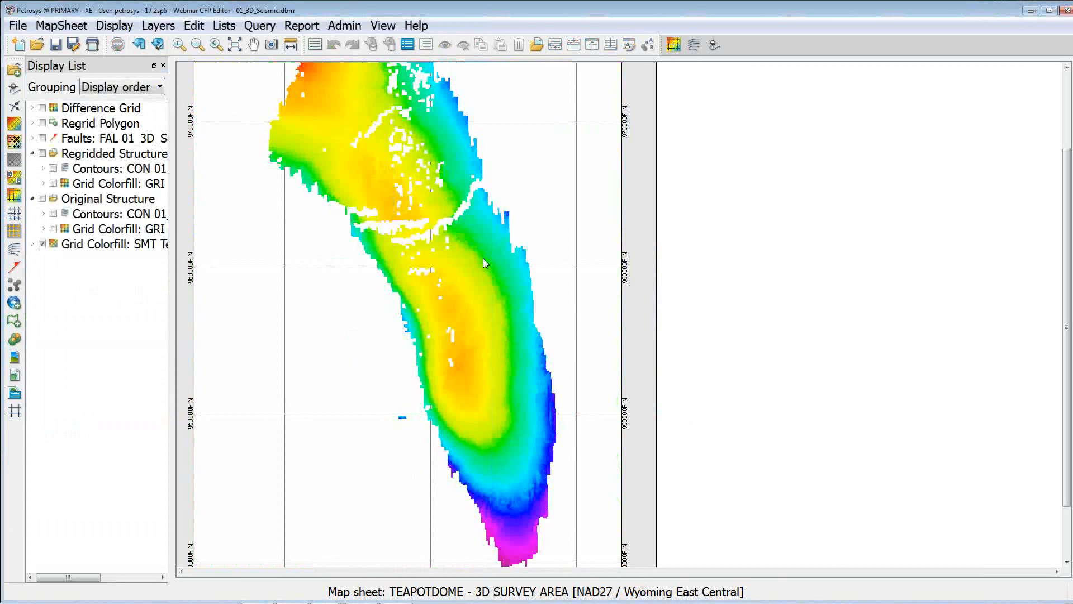
scroll(360, 227, "down", 2)
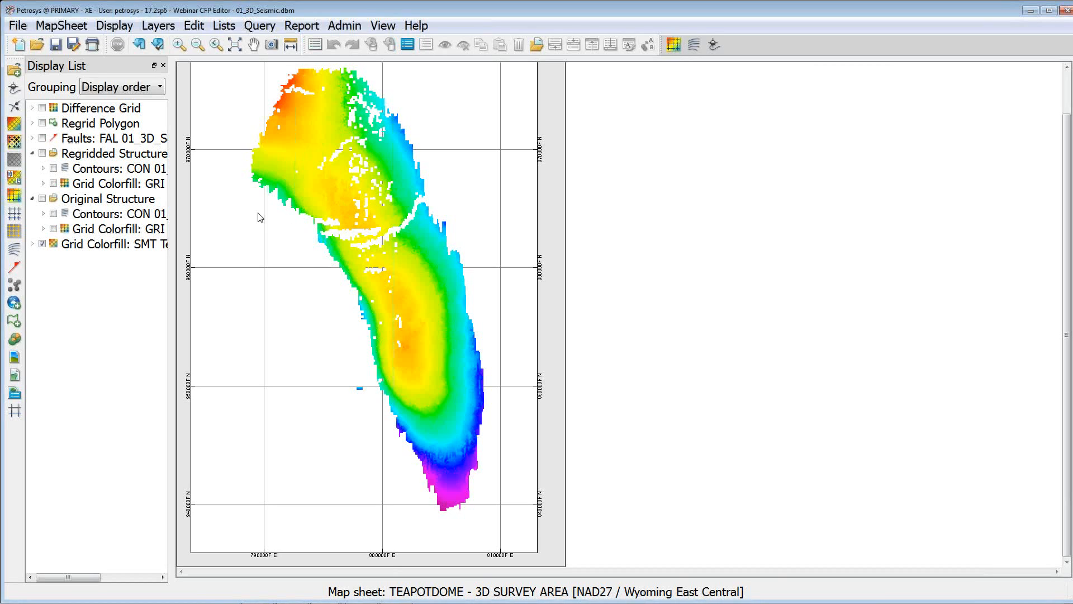
Switch to Surface Modeling and load the task file 01_3D_Seismic.tsk without saving the current task list
mouse_move(369, 597)
mouse_move(324, 592)
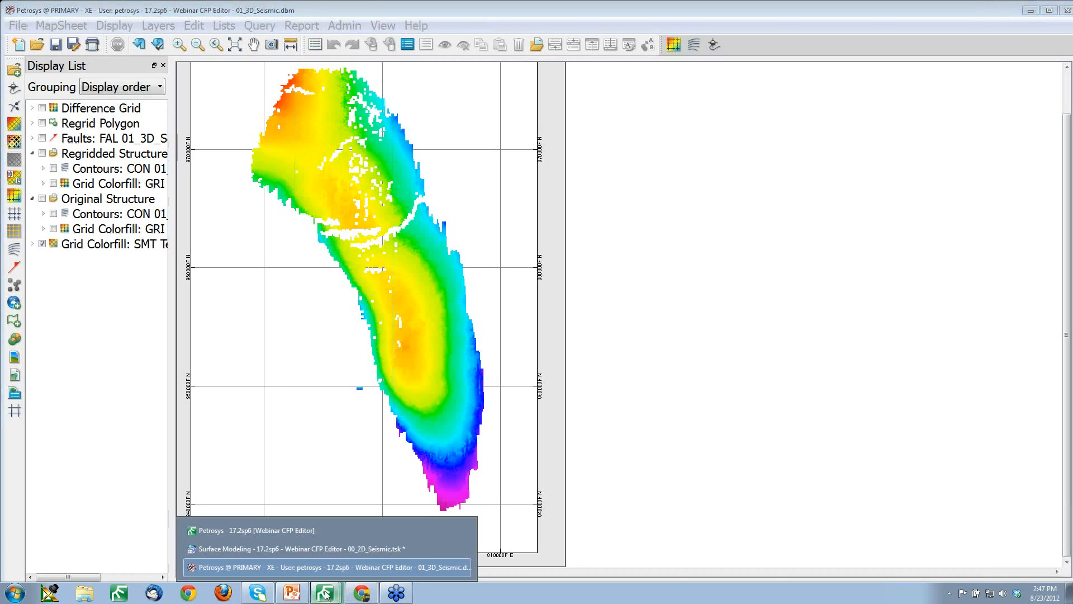
left_click(314, 553)
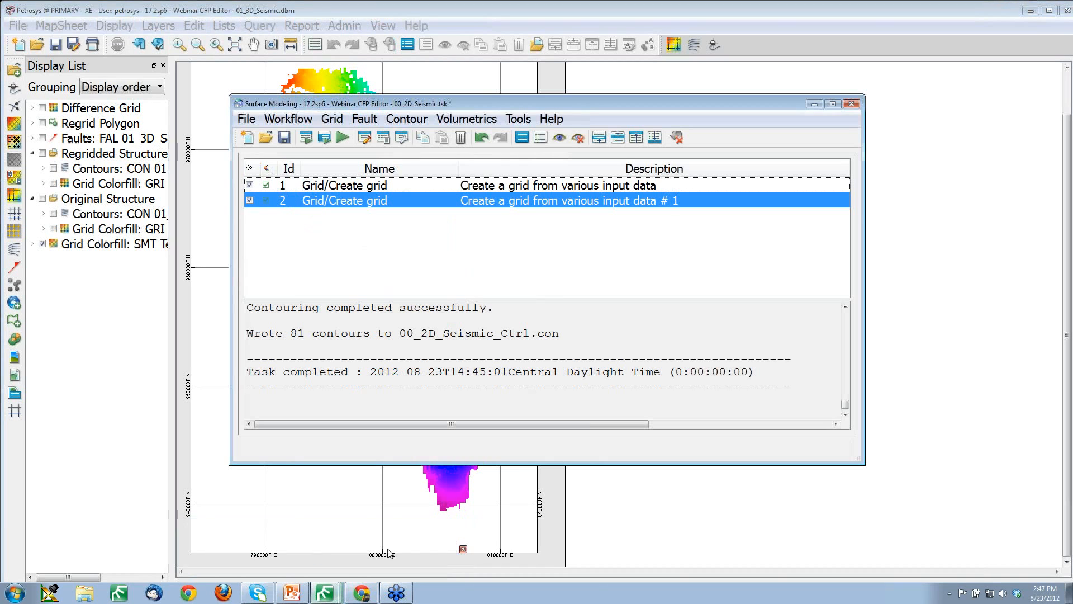
left_click(266, 137)
left_click(632, 301)
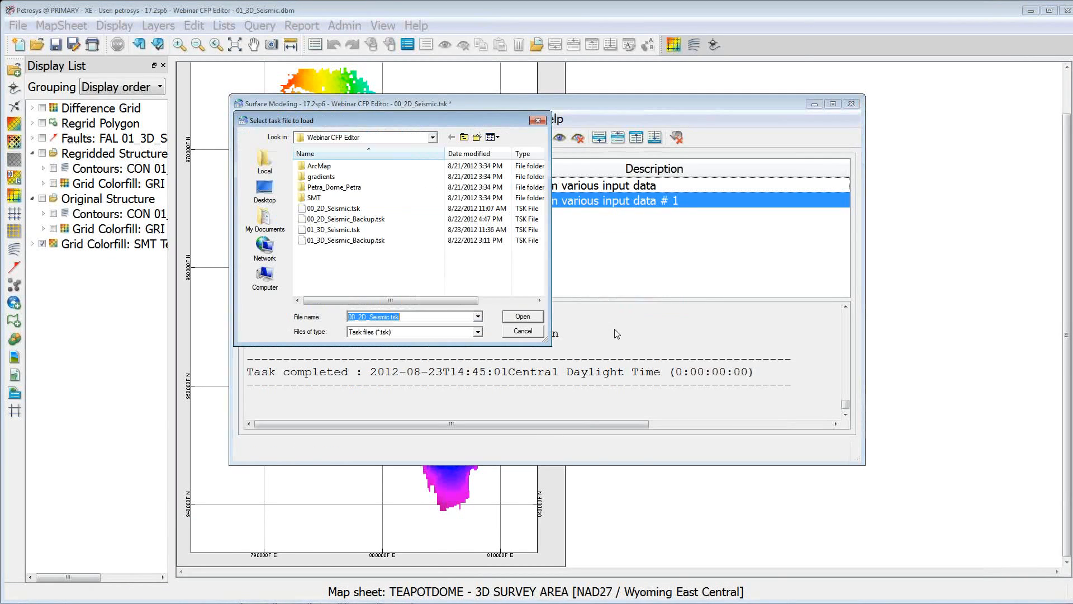
left_click(334, 230)
double_click(335, 230)
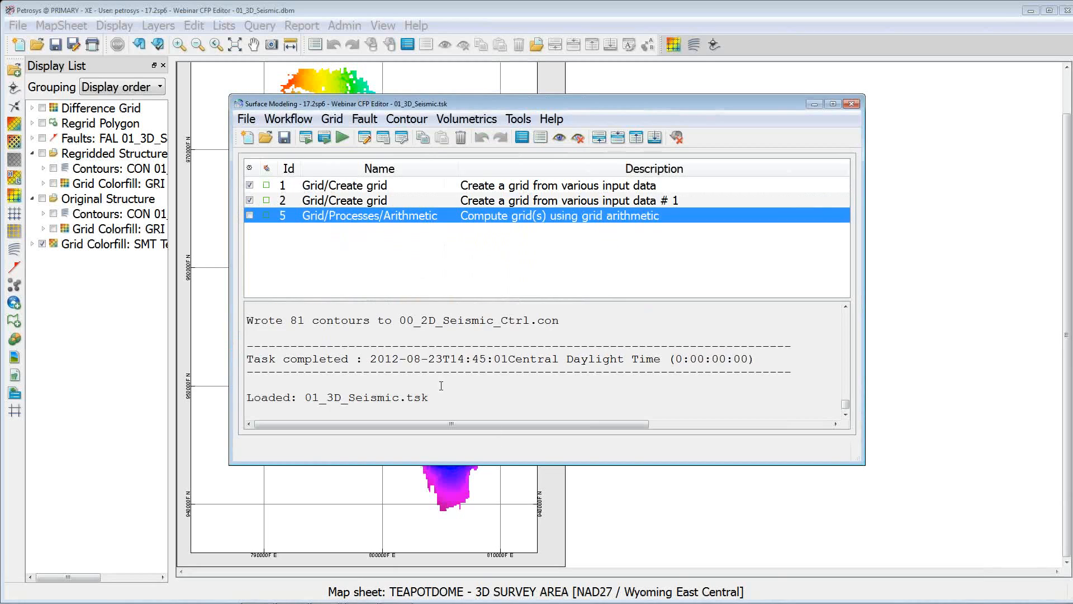
Open the first Create grid task for 01_3D_Seismic.gri and reconnect its seismic input data to the Tea Pot Dome project
double_click(402, 188)
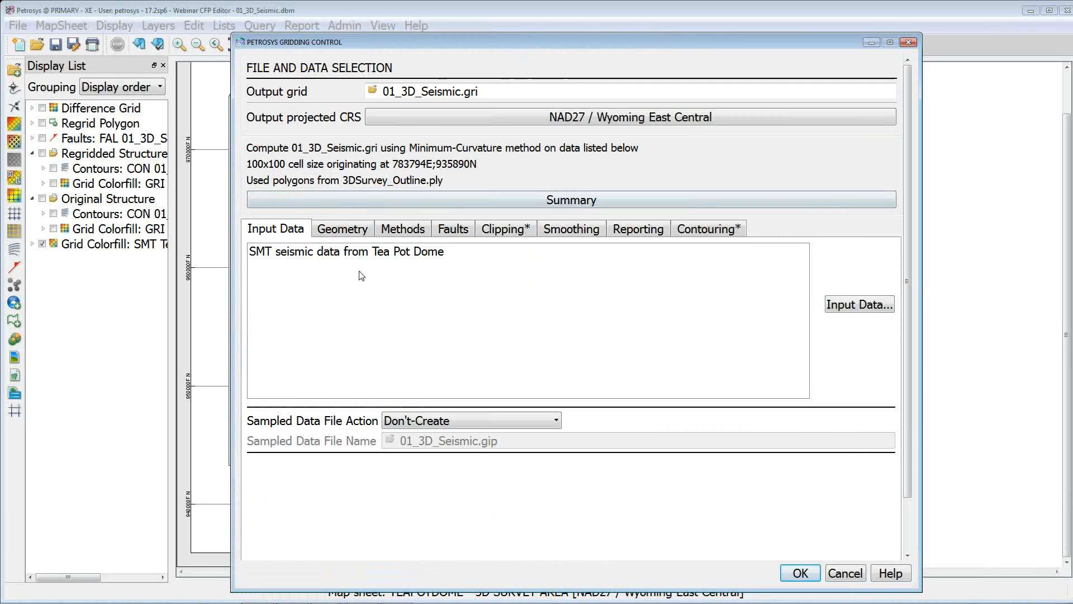
left_click(844, 303)
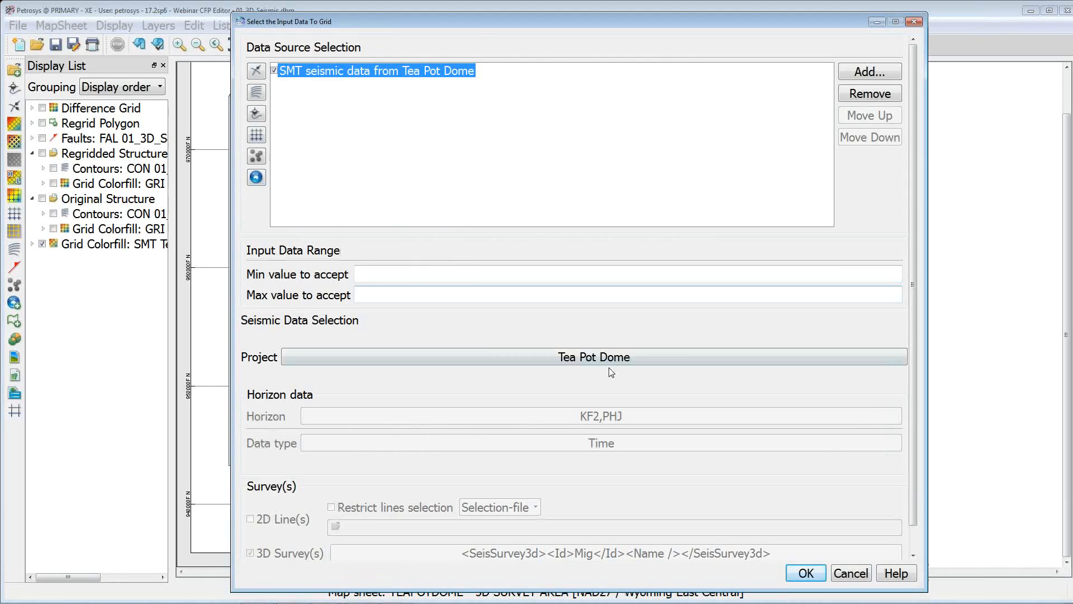
left_click(611, 372)
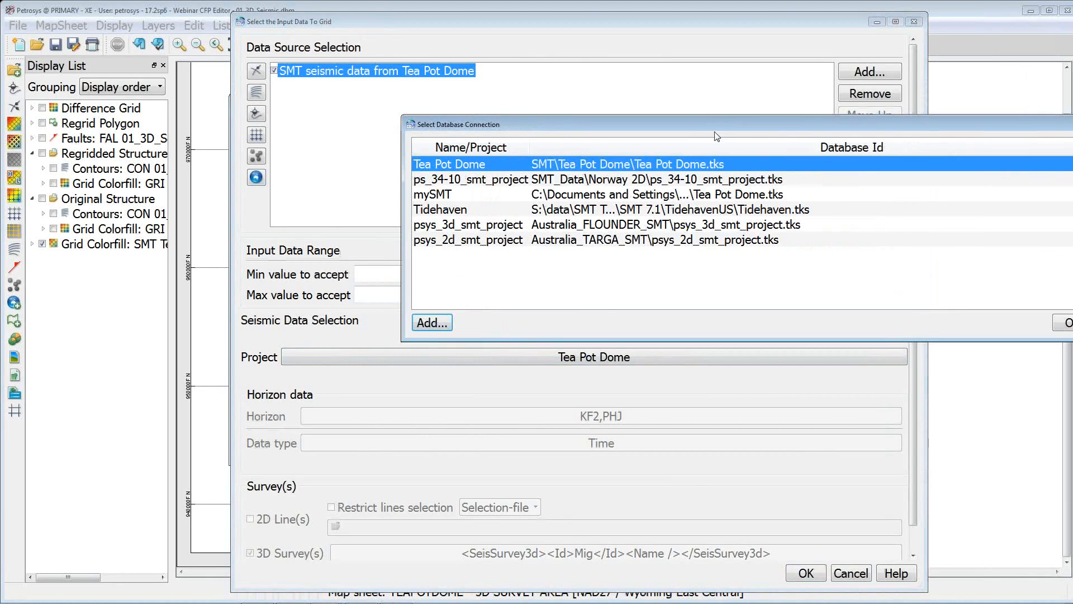
double_click(692, 168)
left_click(908, 460)
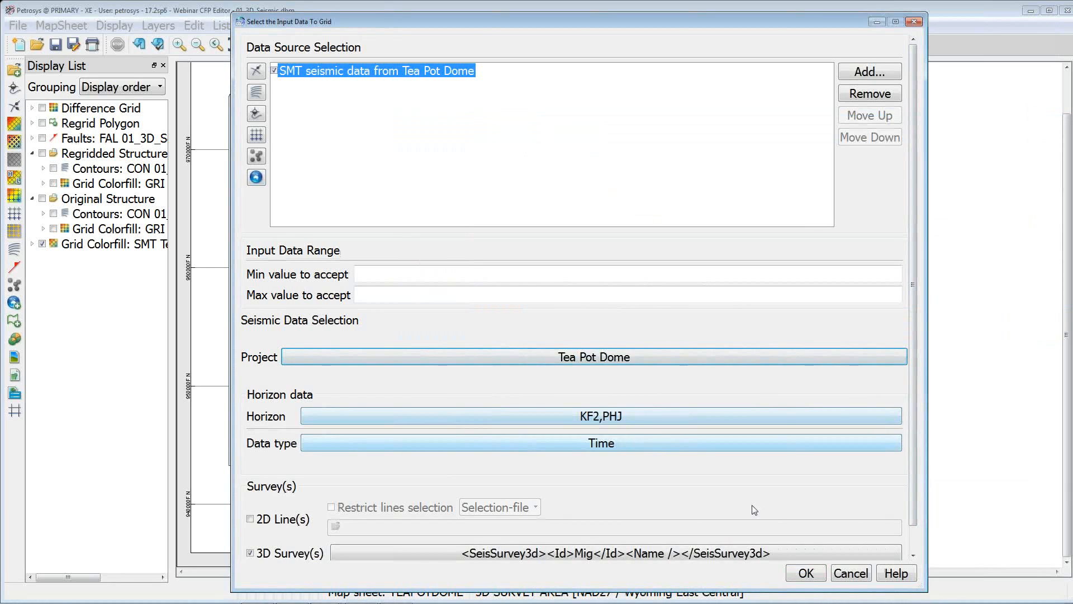
left_click(805, 573)
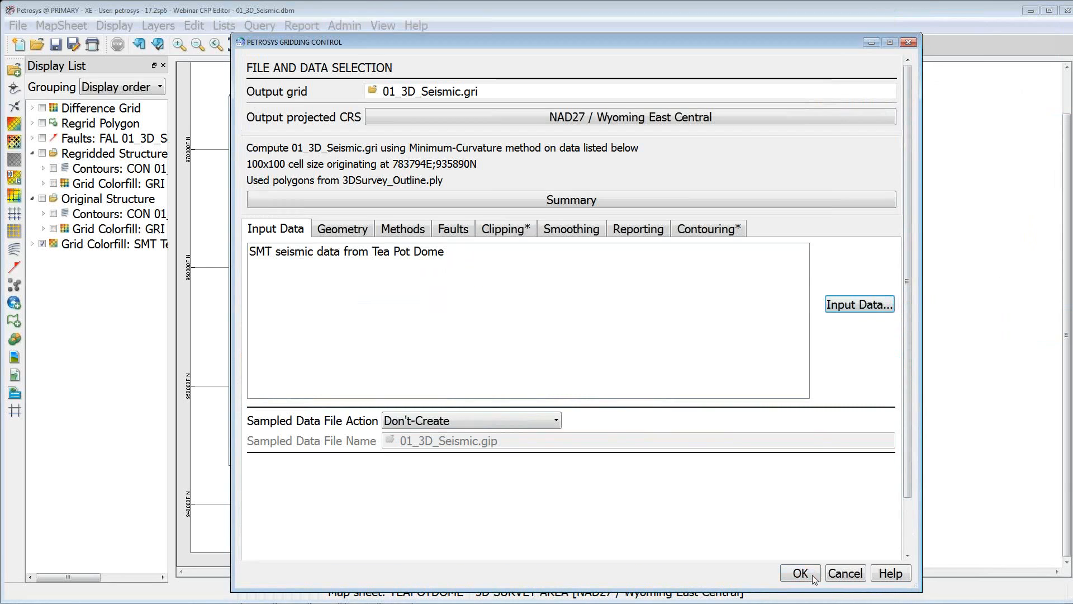
Review the geometry and clipping settings, accept them, and run the first Create grid task for 01_3D_Seismic.gri
left_click(347, 234)
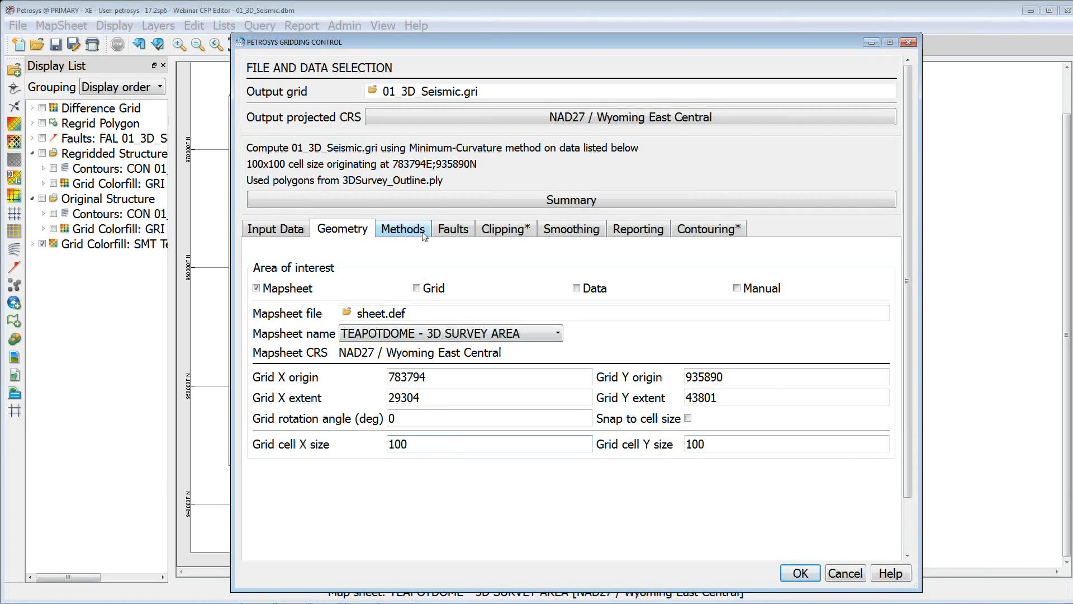
left_click(498, 231)
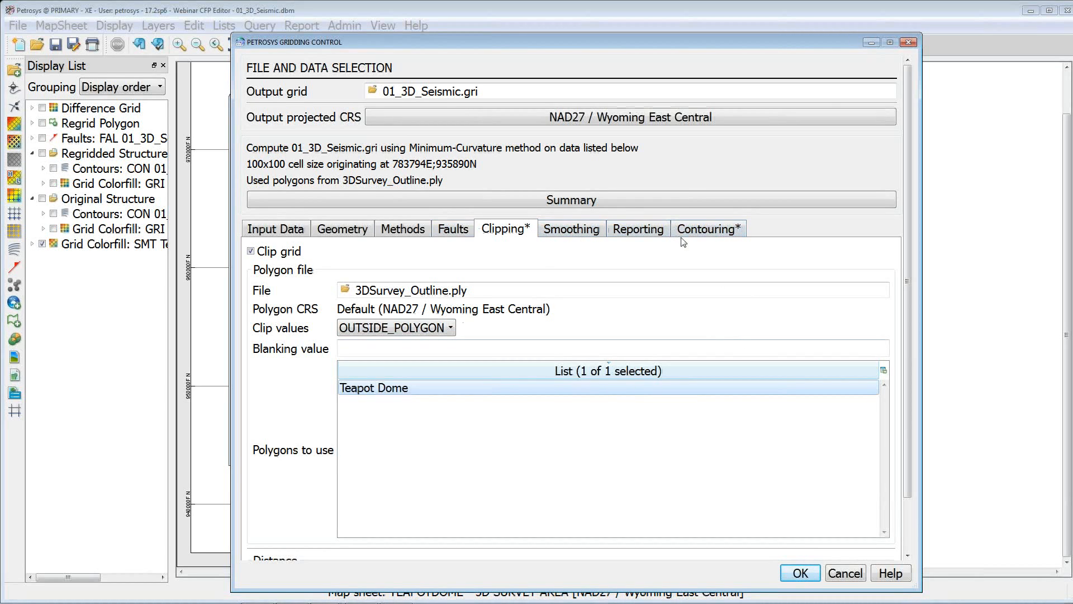
left_click(800, 573)
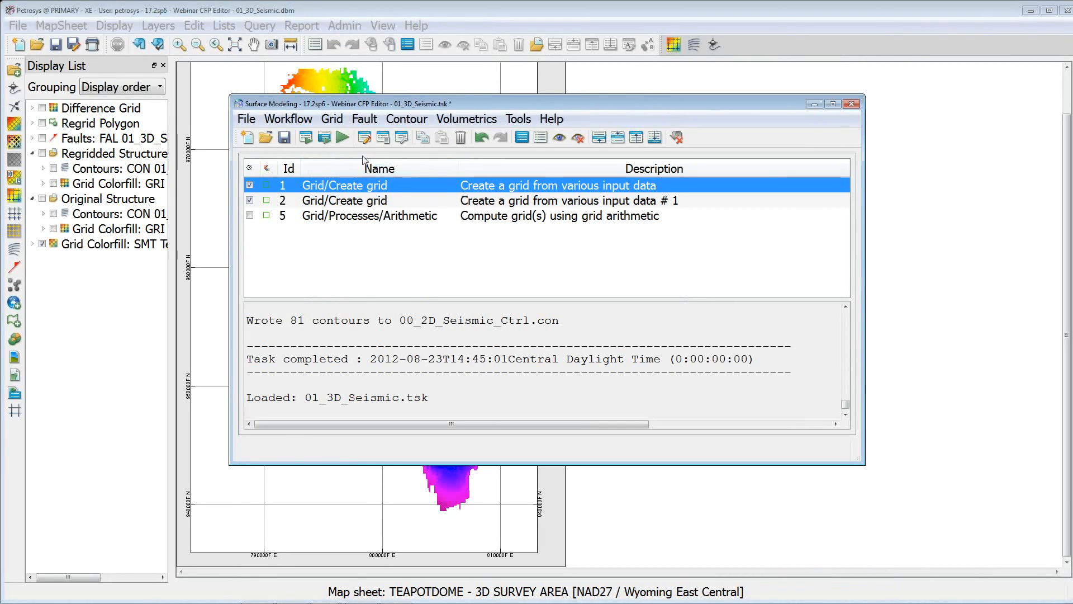
left_click(306, 141)
left_click(784, 397)
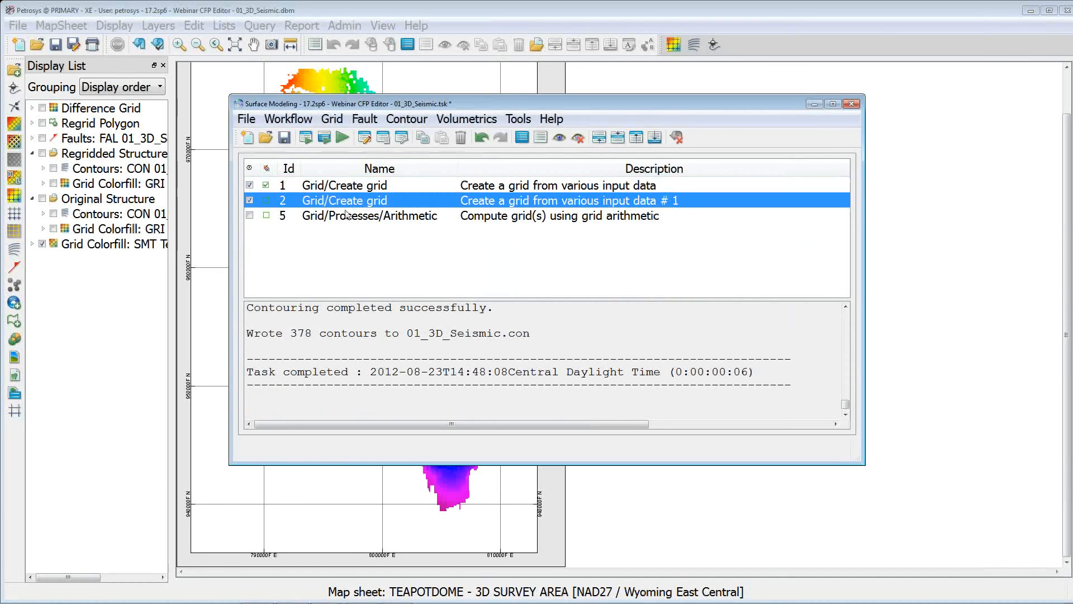
Return to the map, display the Original Structure grid and contours, and examine the contours across the fault zone north of 960000F N
left_click(202, 211)
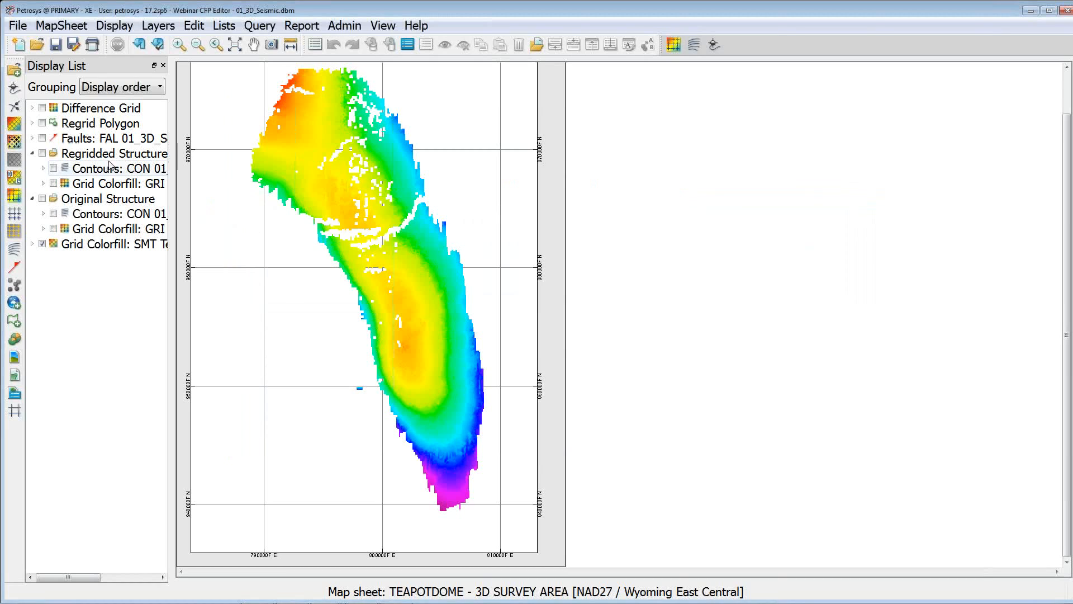
left_click(42, 199)
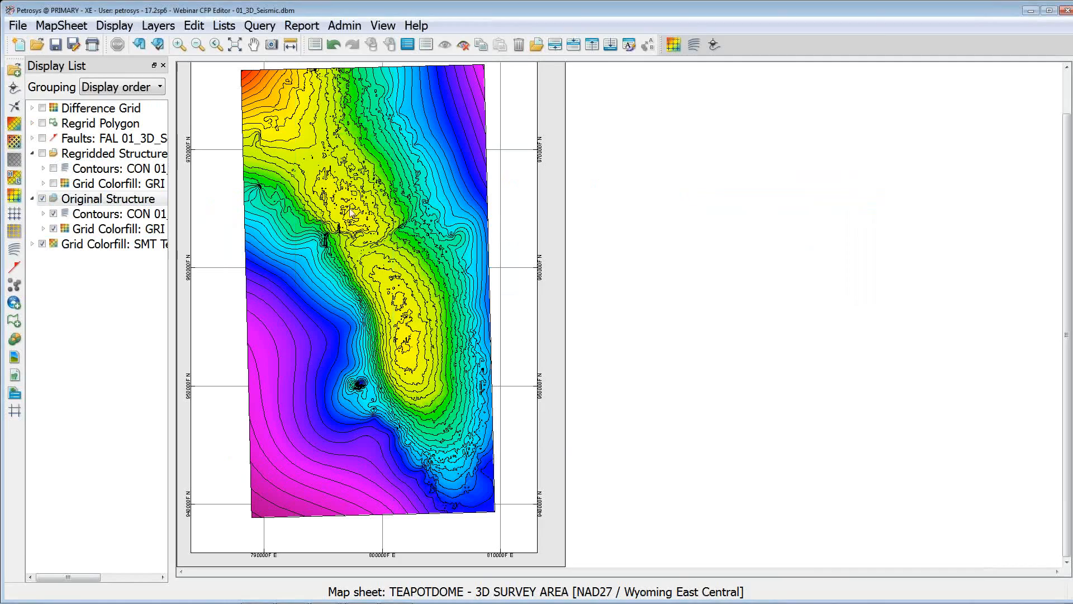
scroll(343, 239, "up", 2)
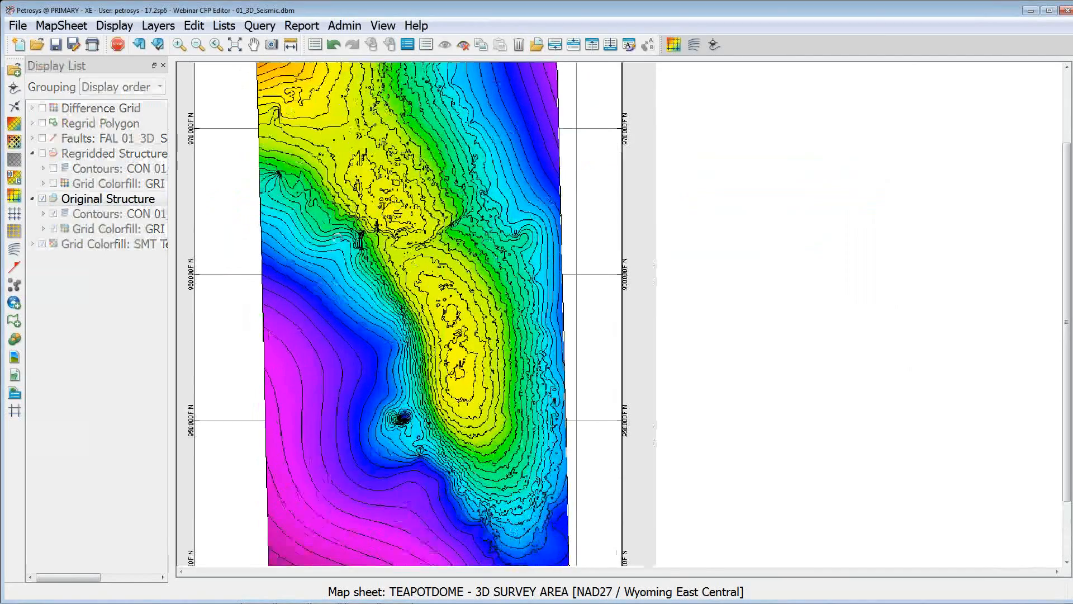
scroll(525, 249, "up", 1)
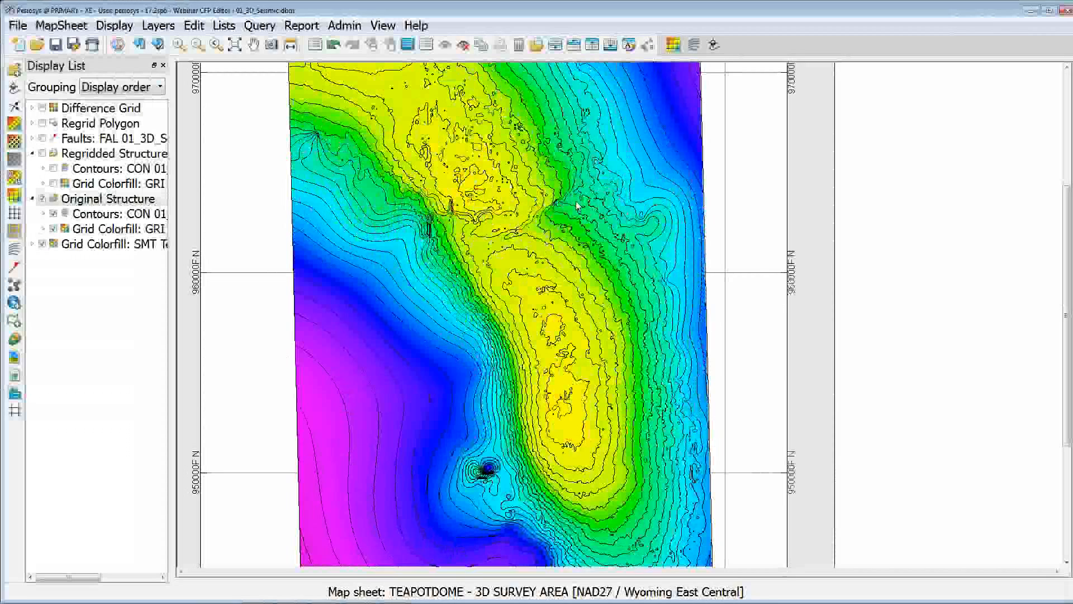
left_click(235, 46)
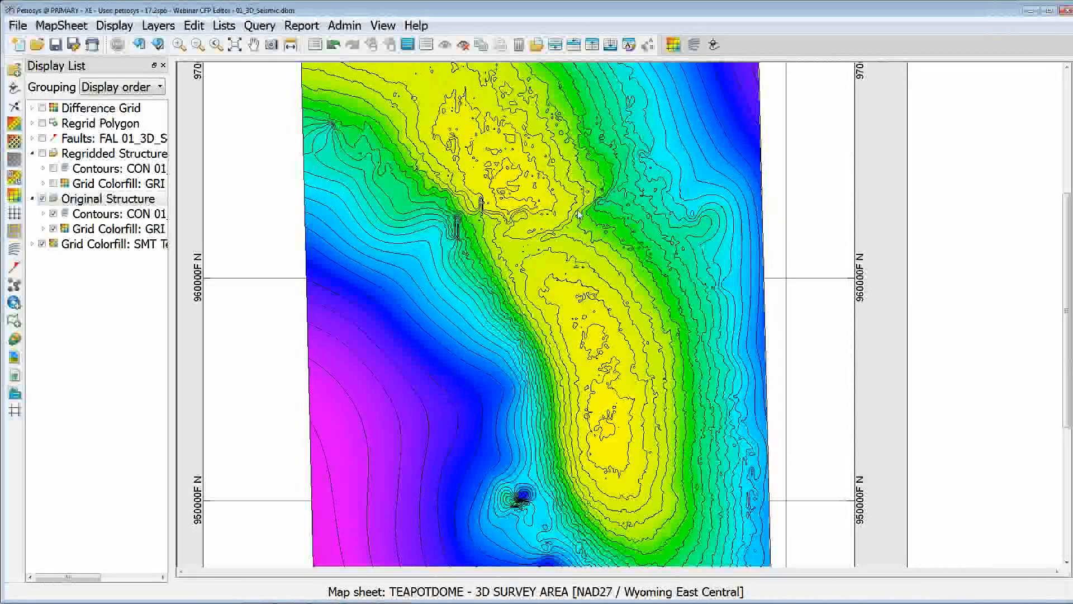
scroll(584, 215, "up", 1)
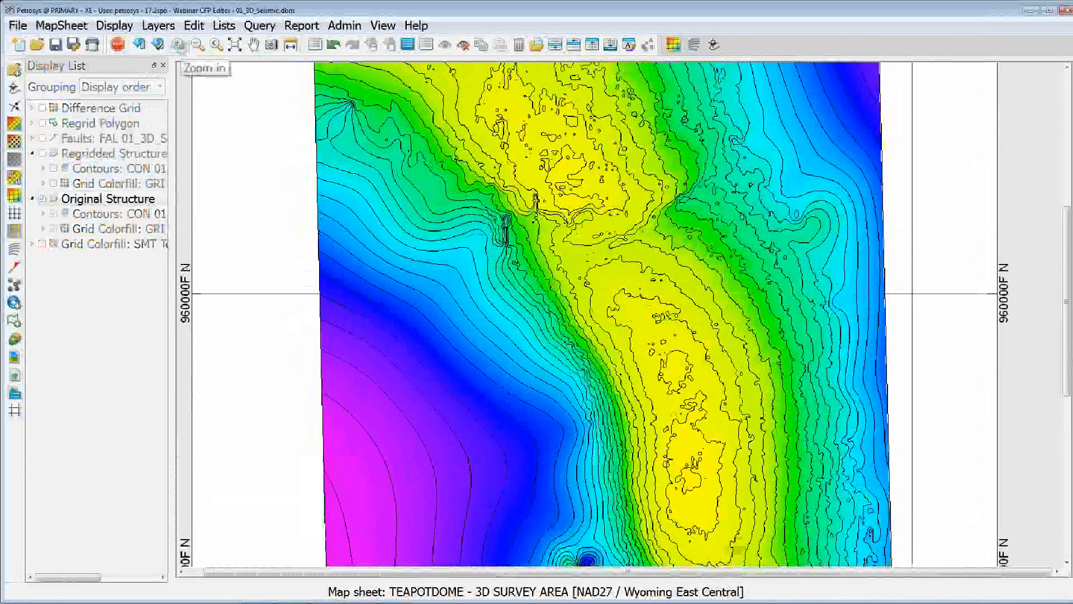
left_click_drag(403, 86, 761, 289)
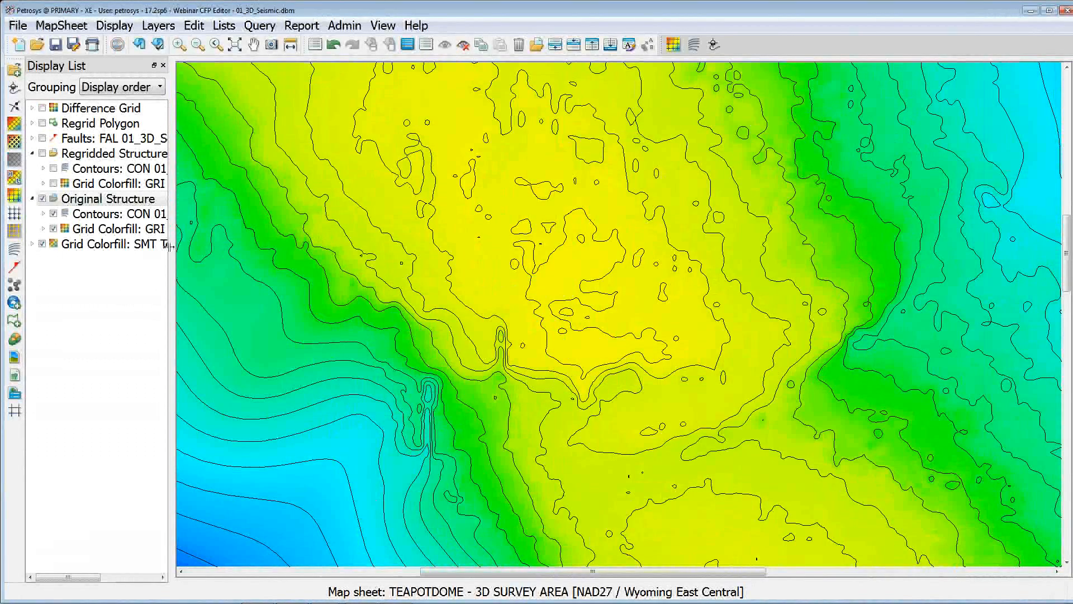
Hide the Original Structure grid colorfill and open 01_3D_Seismic.fal as the fault file in the contour, fault and polygon editor
left_click(53, 228)
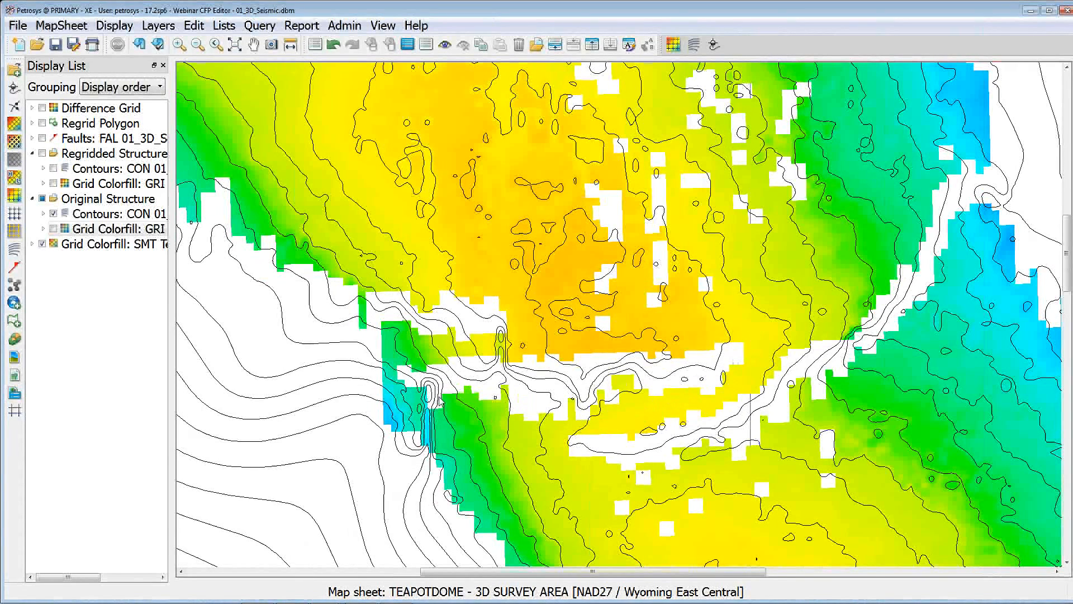
left_click(203, 28)
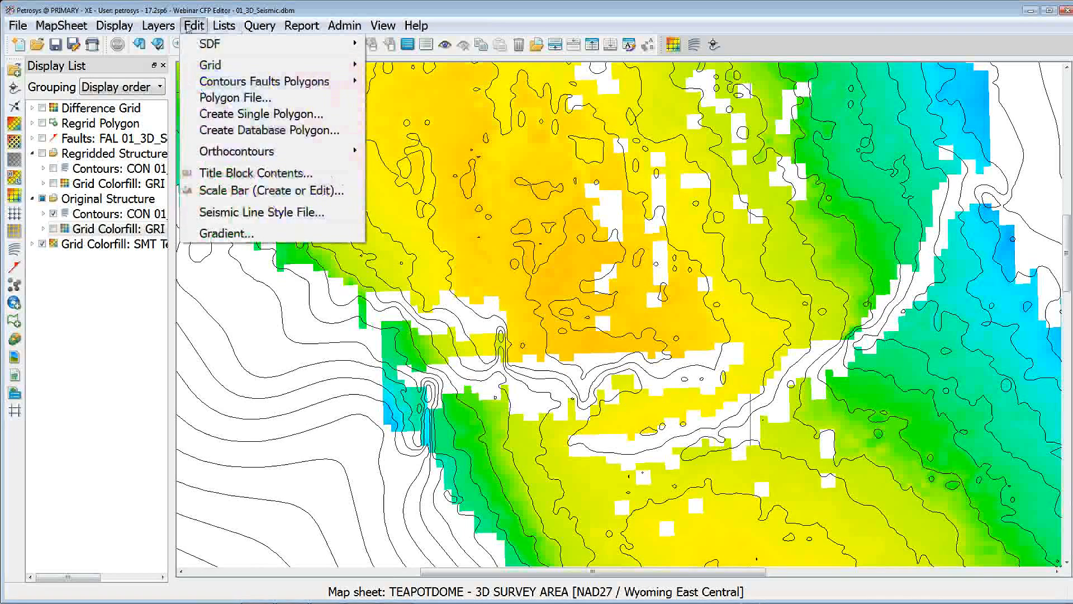
mouse_move(197, 89)
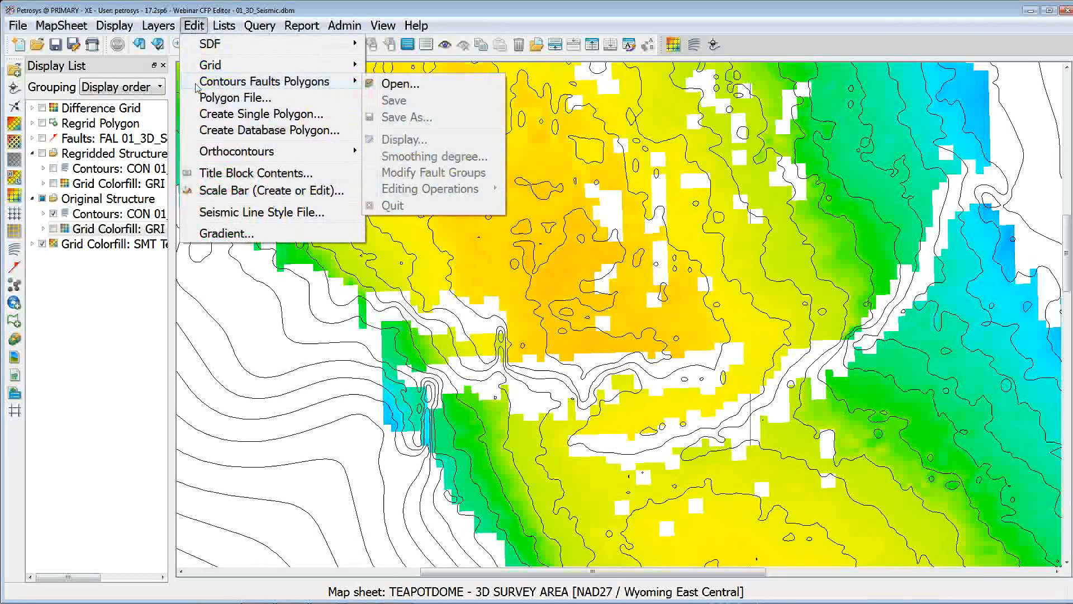
left_click(395, 84)
middle_click(445, 121)
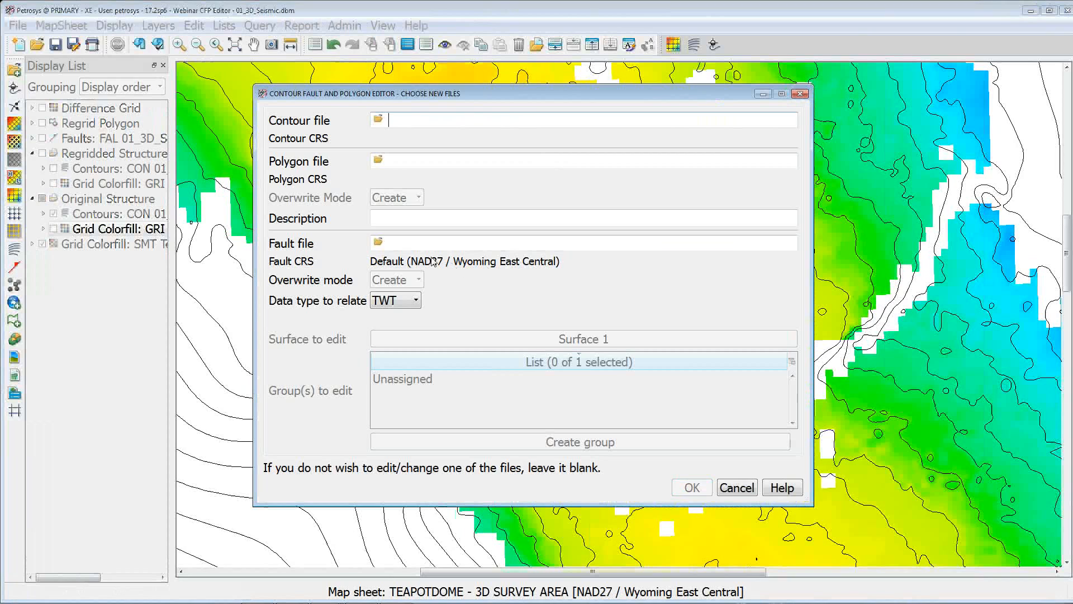
left_click(378, 242)
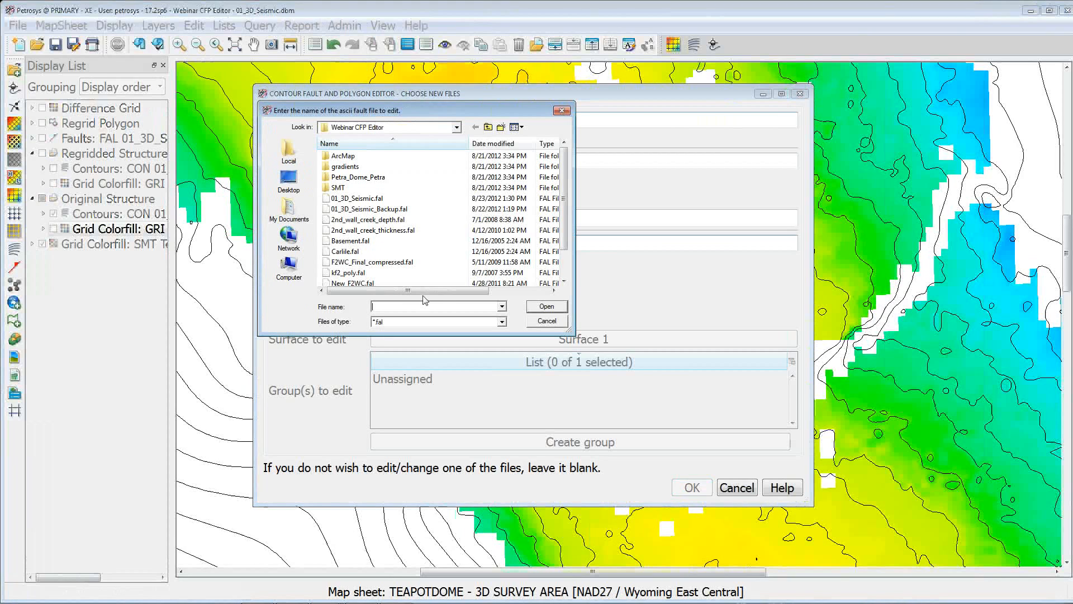
double_click(374, 199)
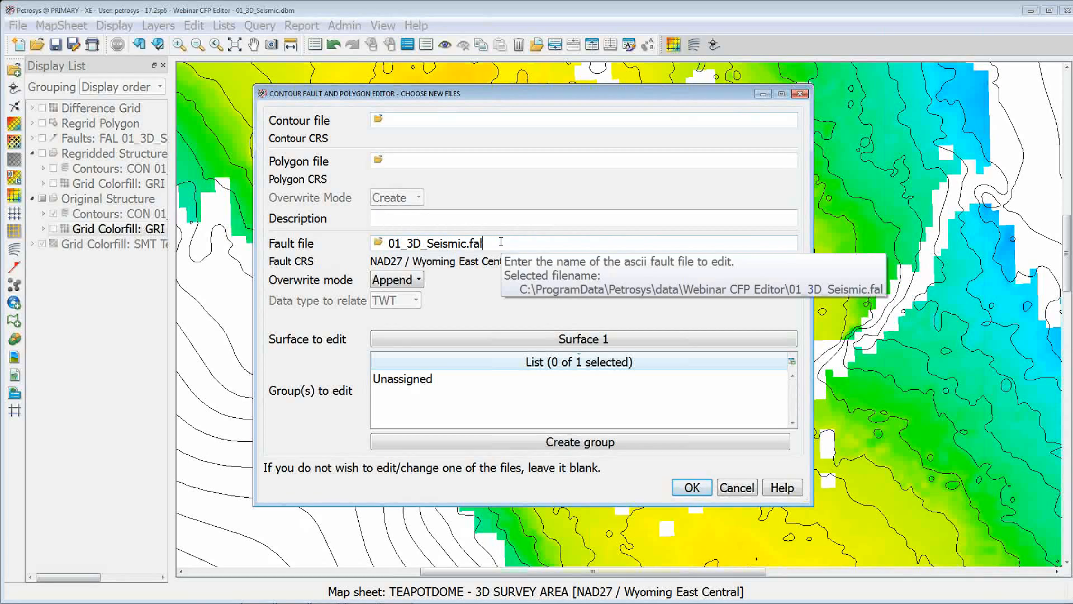
Set the fault file's overwrite mode to Create with the Unassigned group, allow overwriting, and accept the display and edit parameters
left_click(412, 281)
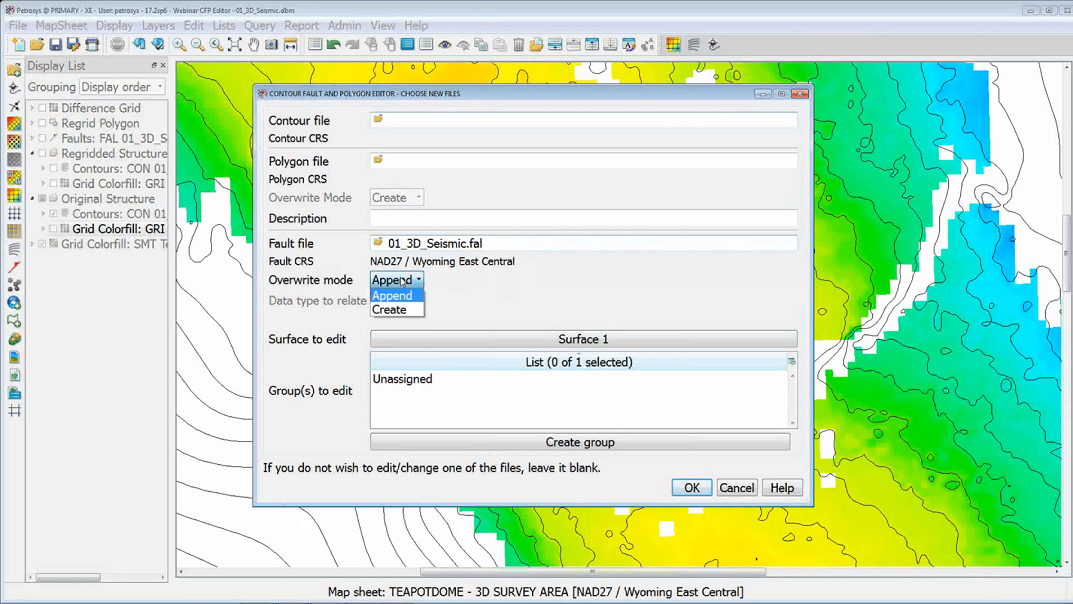
left_click(411, 311)
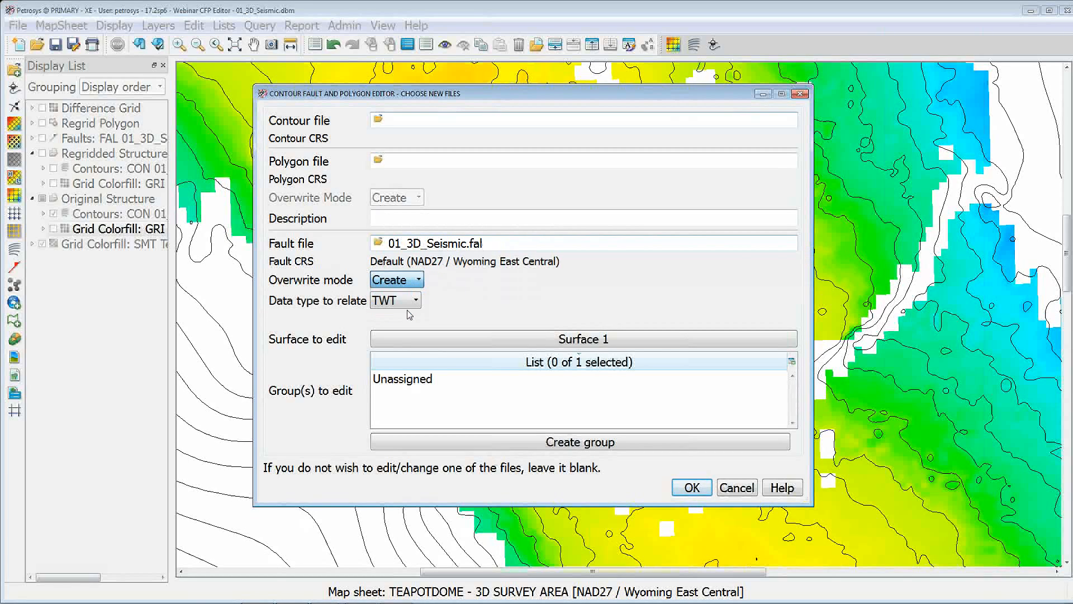
left_click(486, 385)
left_click(692, 488)
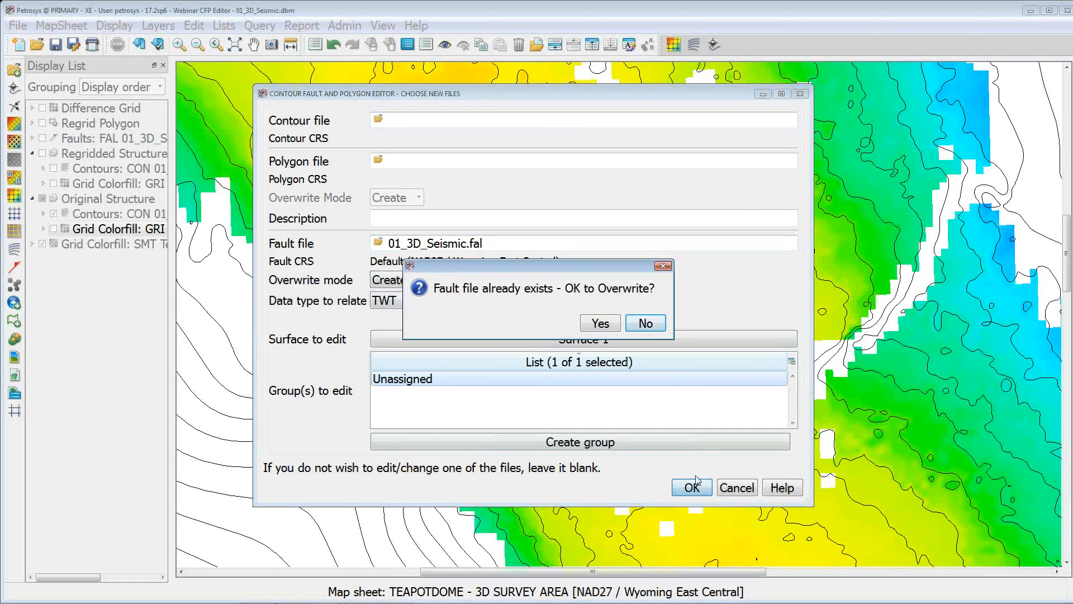
left_click(597, 319)
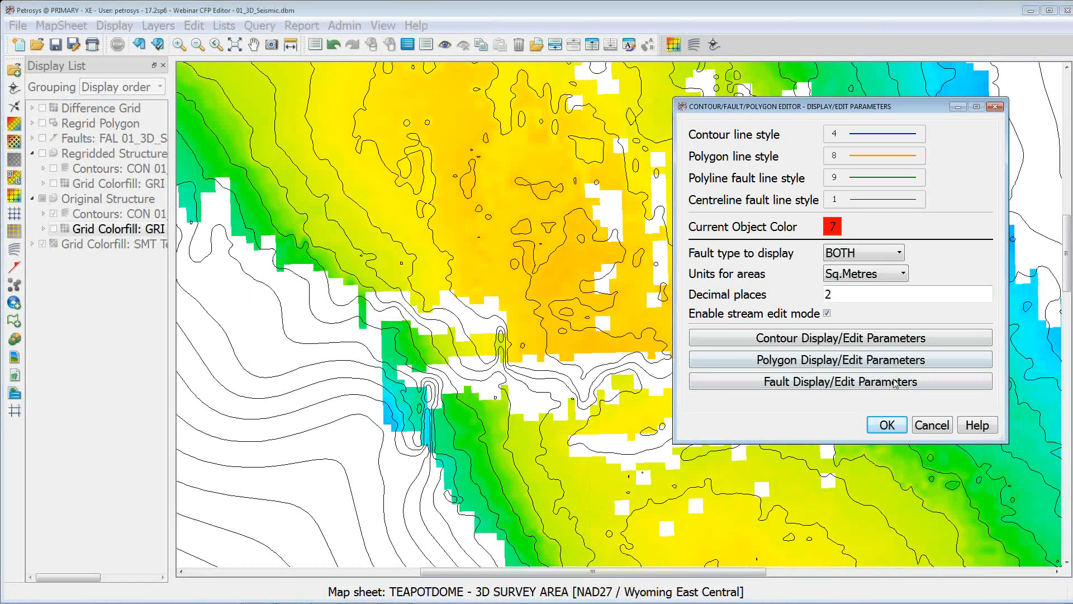
left_click(886, 426)
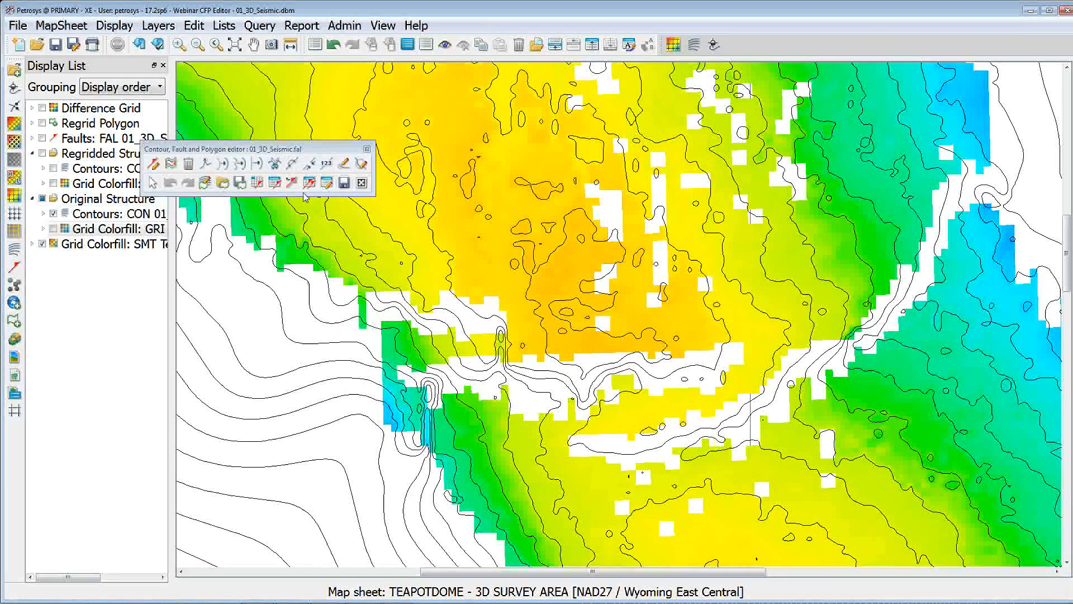
Trace polyline fault A around the long data gap that curves up toward the northeast, and add it to the Unassigned group
left_click(153, 163)
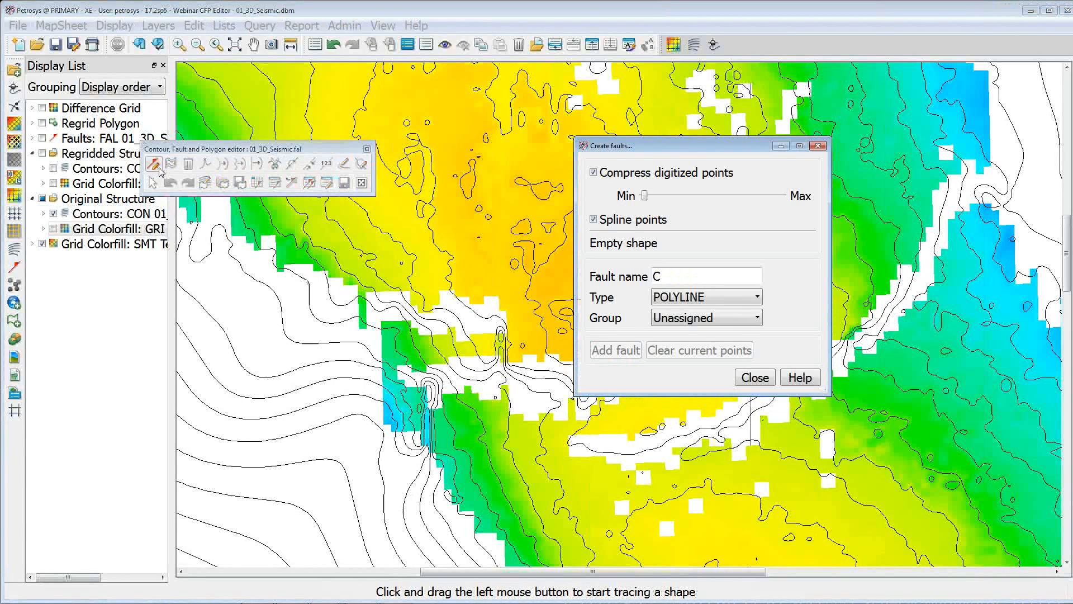
left_click_drag(649, 148, 125, 242)
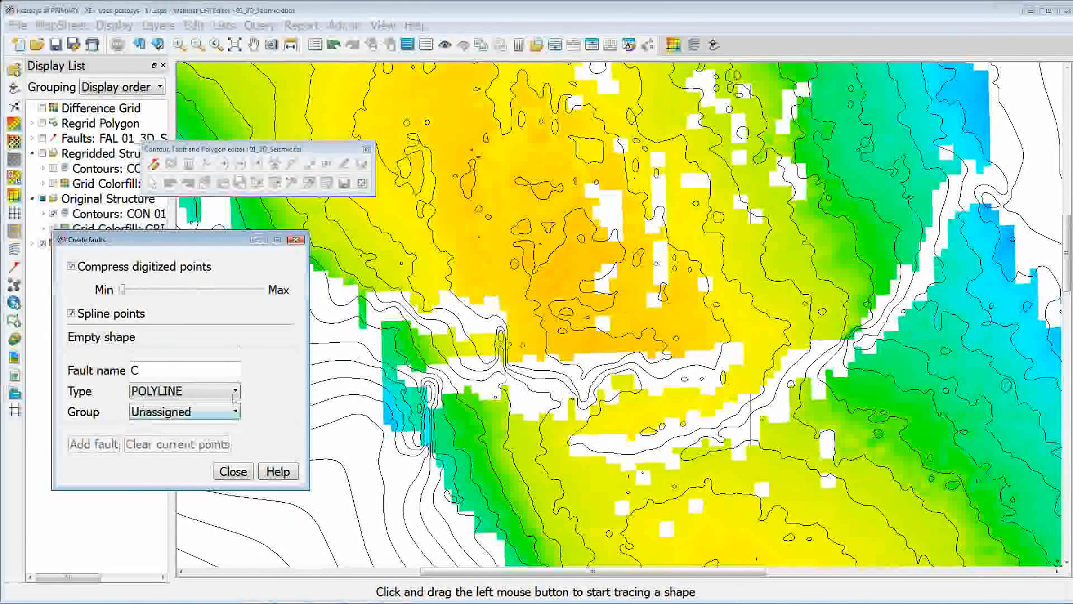
left_click(150, 370)
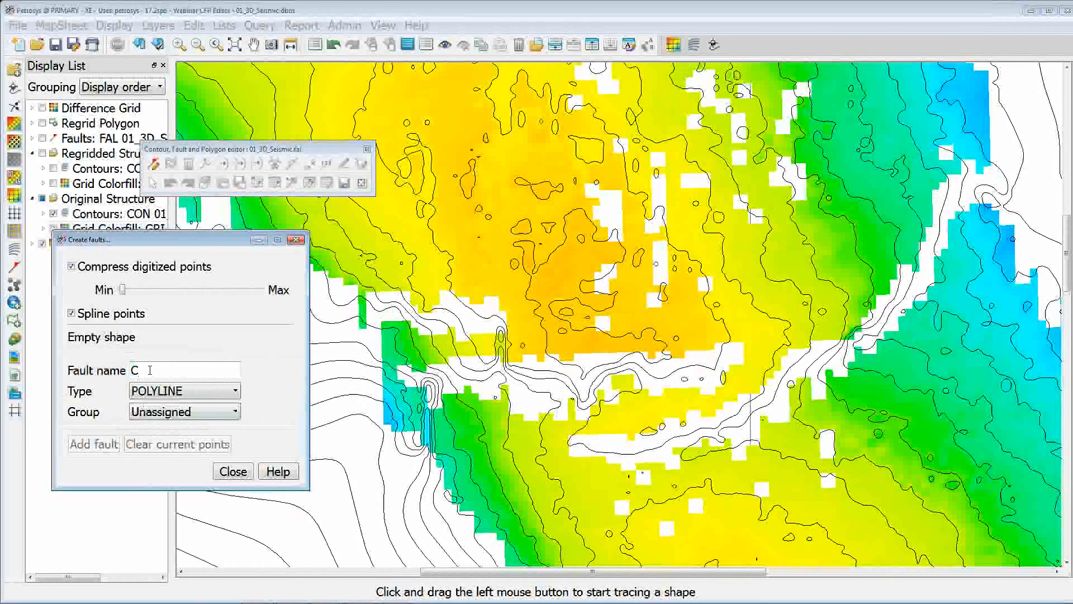
left_click_drag(150, 370, 123, 363)
mouse_move(568, 441)
left_mouse_down()
mouse_move(687, 424)
mouse_move(852, 329)
mouse_move(948, 179)
mouse_move(975, 158)
mouse_move(873, 331)
mouse_move(794, 394)
mouse_move(696, 442)
mouse_move(616, 455)
mouse_move(568, 441)
left_mouse_up()
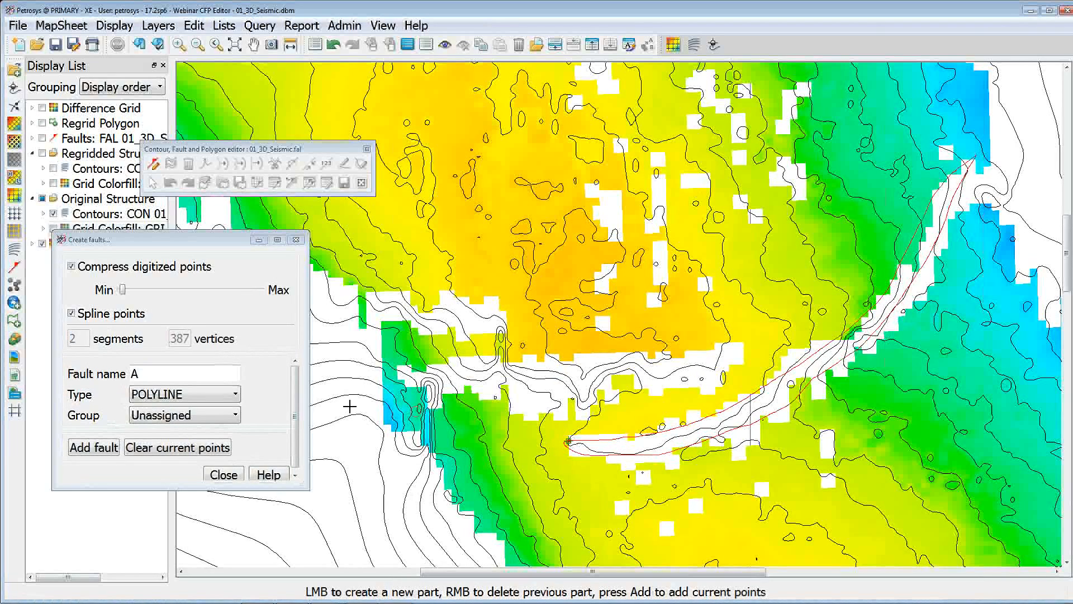
left_click(76, 450)
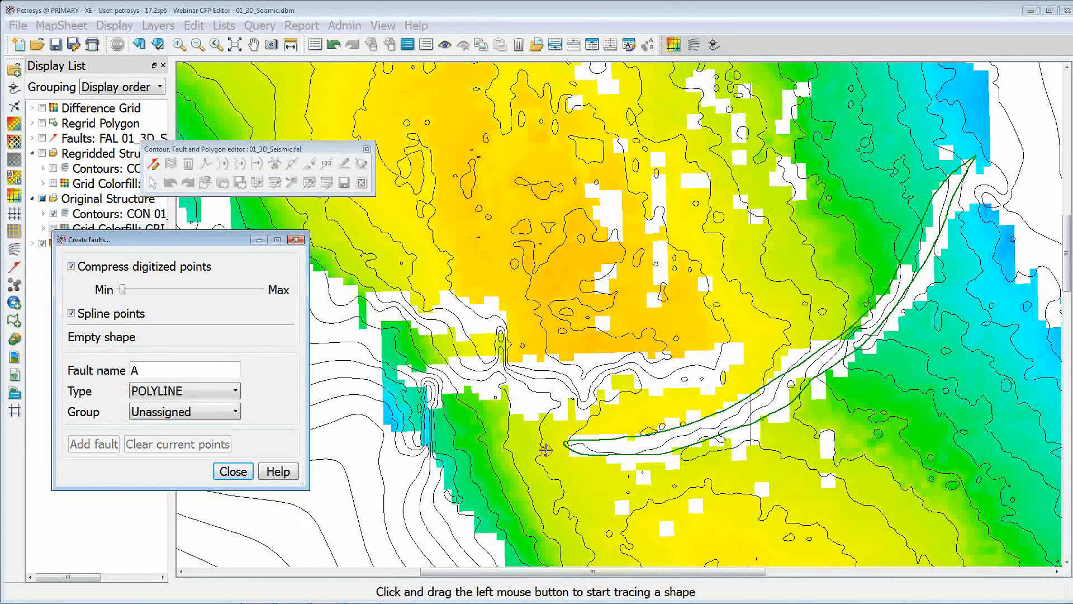
Trace polyline fault B around the wide east-west data gap in the middle of the map and add it
double_click(134, 370)
mouse_move(393, 367)
left_mouse_down()
mouse_move(609, 359)
mouse_move(743, 338)
mouse_move(715, 365)
mouse_move(647, 387)
mouse_move(554, 402)
mouse_move(431, 395)
mouse_move(397, 369)
left_mouse_up()
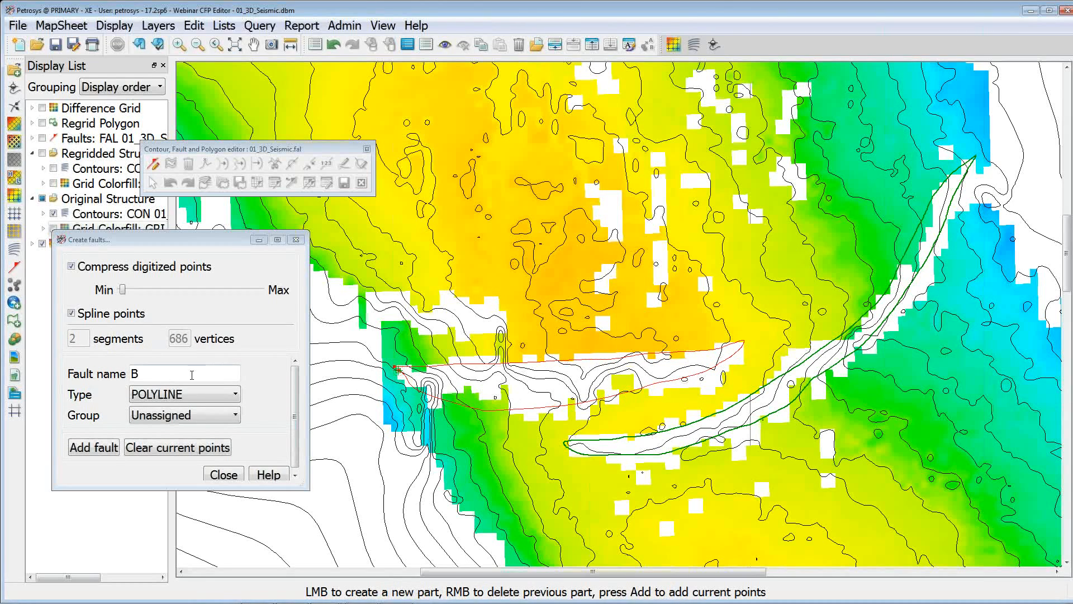
left_click(93, 446)
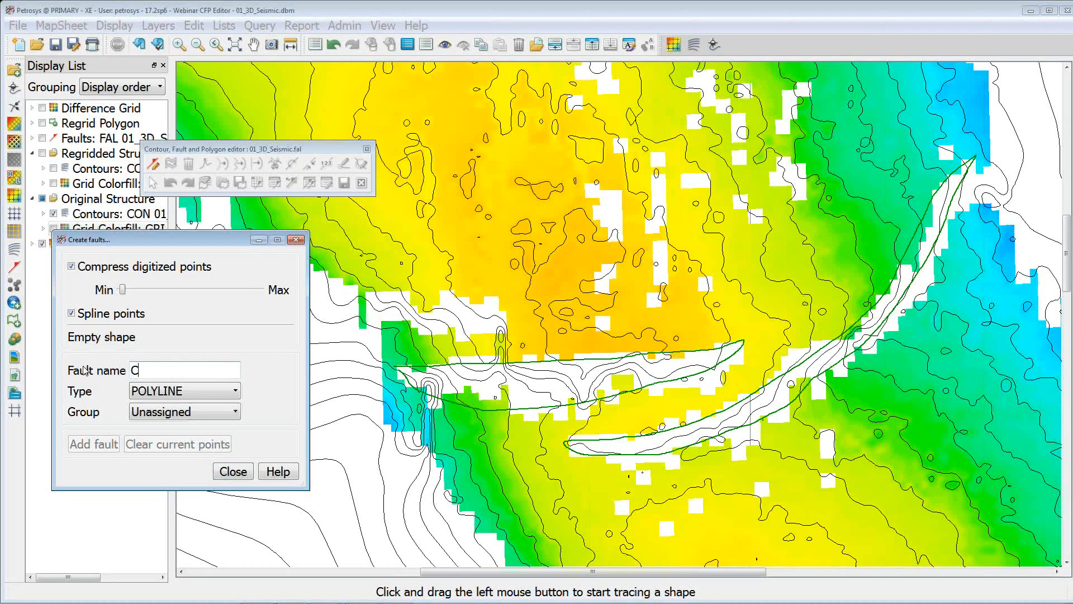
Trace and add polyline fault C around the short data gap northwest of fault B, and finish creating faults
mouse_move(350, 292)
left_mouse_down()
mouse_move(525, 290)
mouse_move(498, 308)
mouse_move(400, 313)
mouse_move(339, 293)
mouse_move(351, 292)
left_mouse_up()
middle_click(352, 293)
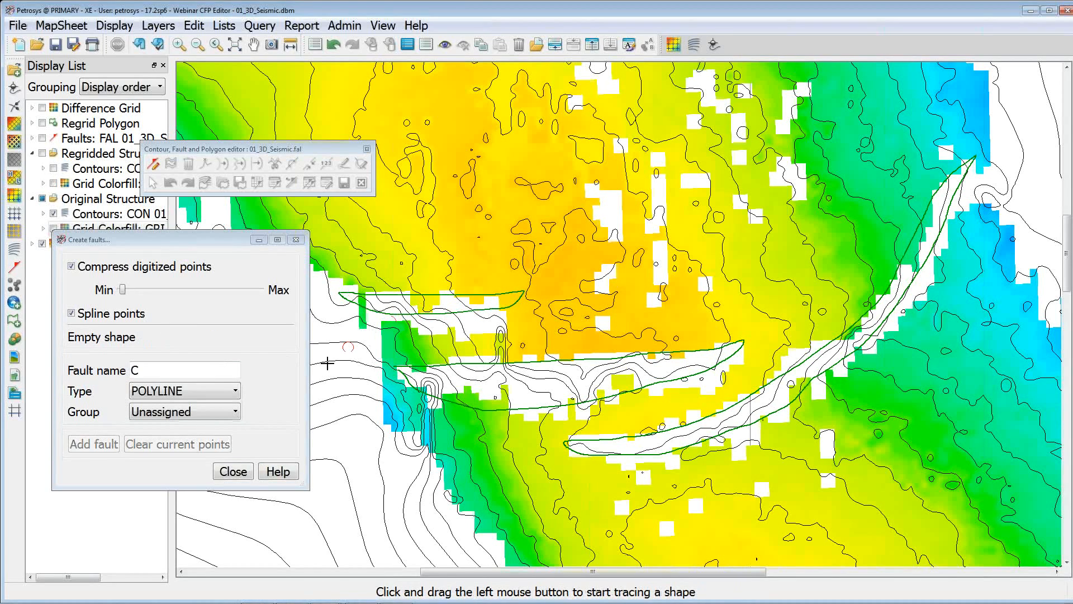
left_click(239, 470)
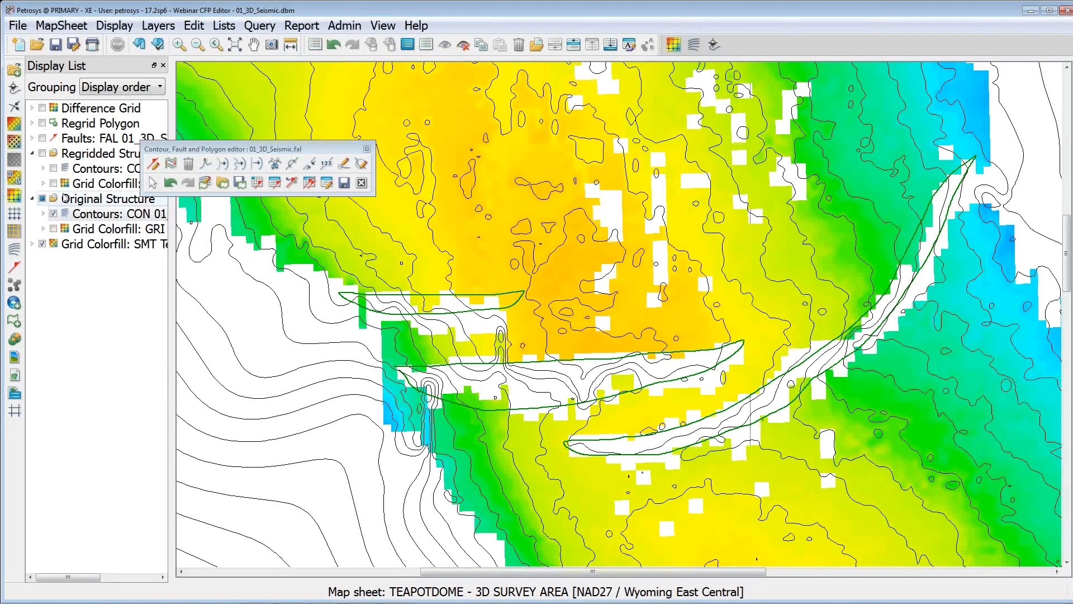
Hide the Original Structure and SMT colorfill layers and join the open western ends of fault B
left_click(42, 199)
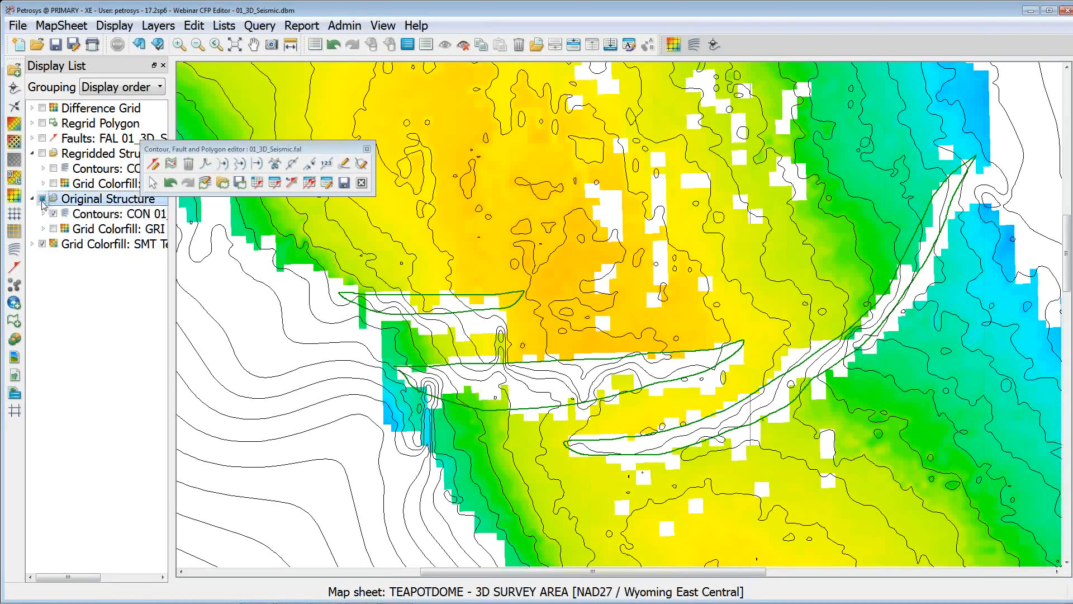
left_click(42, 244)
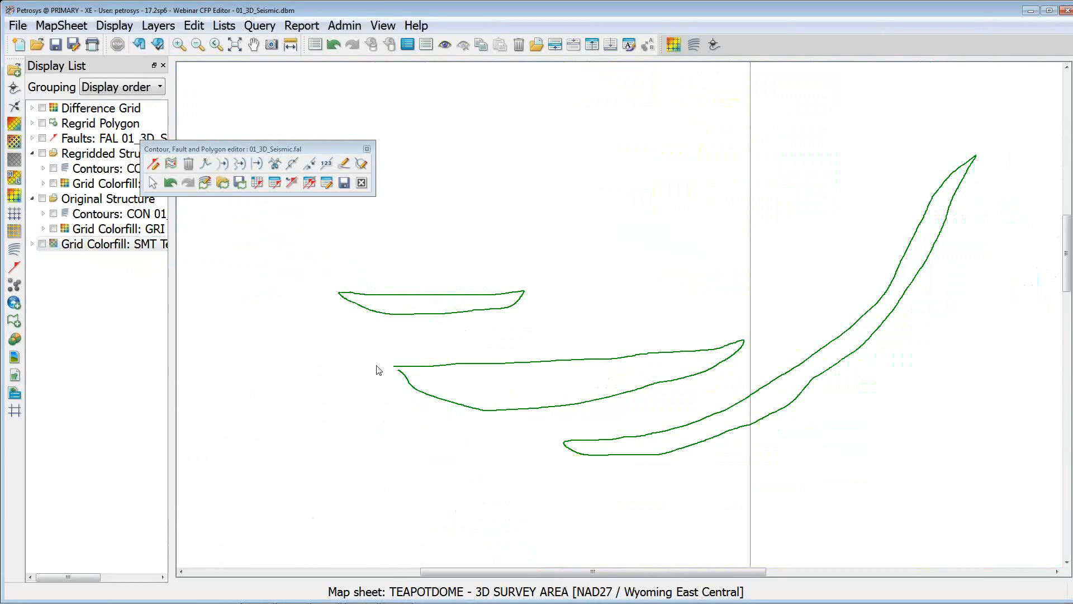
left_click(310, 168)
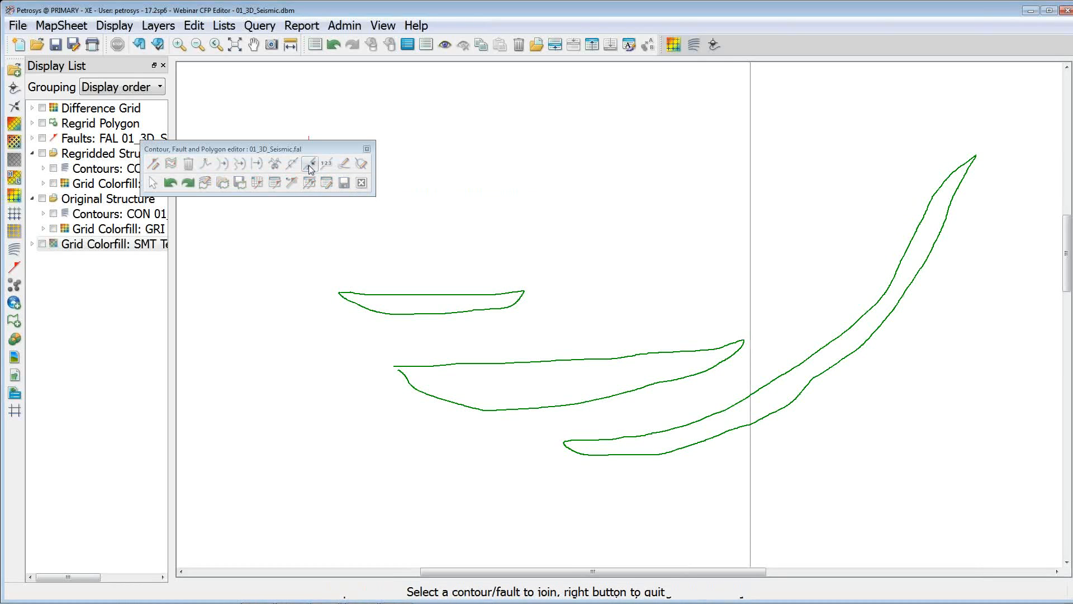
left_click(400, 375)
left_click(393, 368)
right_click(386, 370)
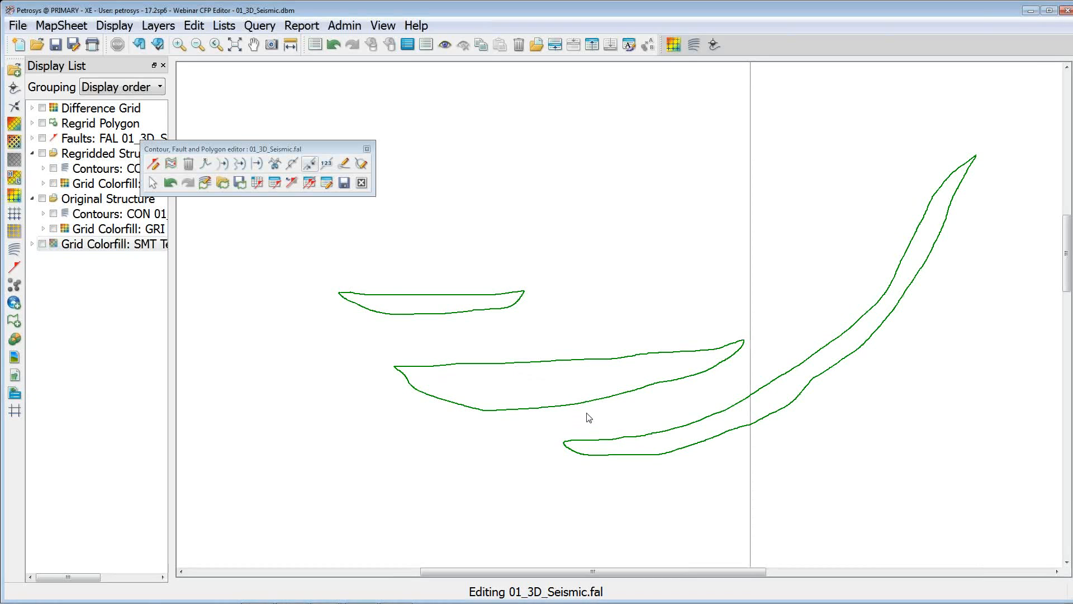
Save the faults to 01_3D_Seismic.fal and quit the fault editor
left_click(361, 182)
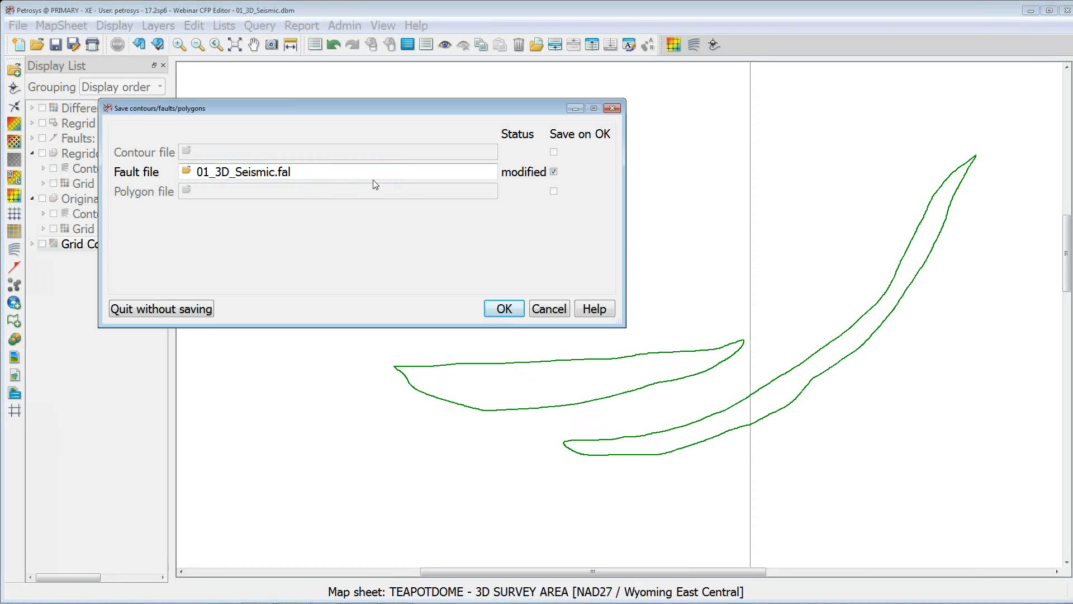
left_click(504, 310)
left_click(561, 348)
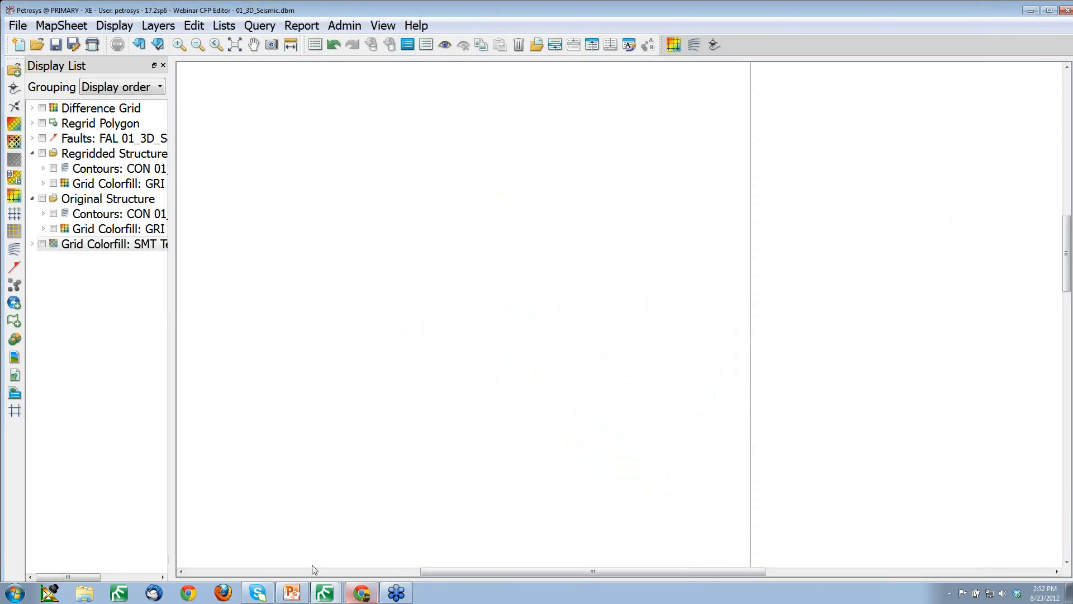
Display the Original Structure grid and contours again and switch to Surface Modeling
left_click(41, 202)
left_click(42, 199)
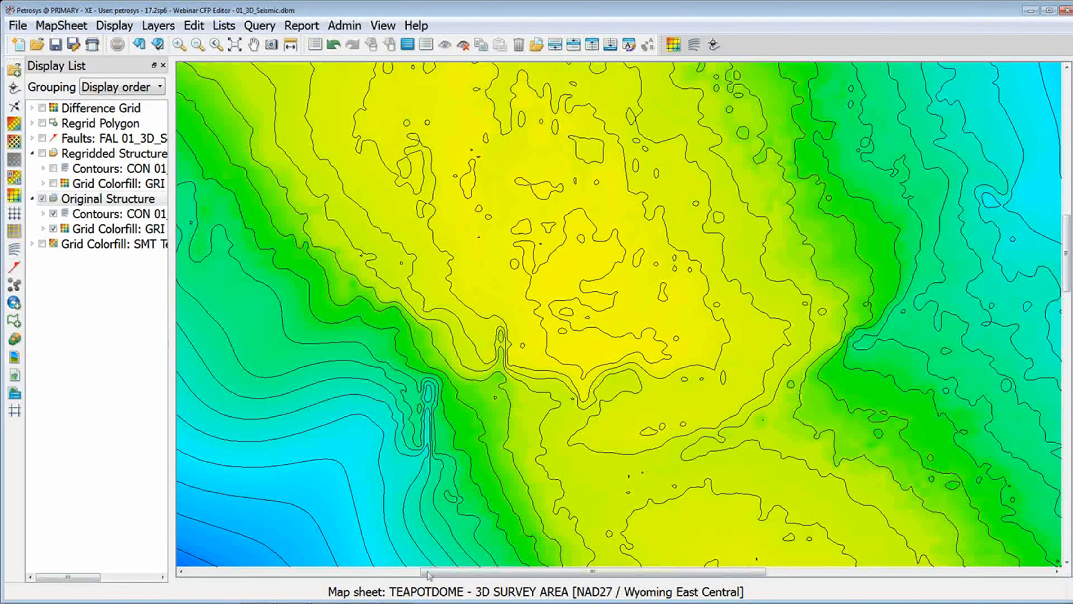
mouse_move(325, 591)
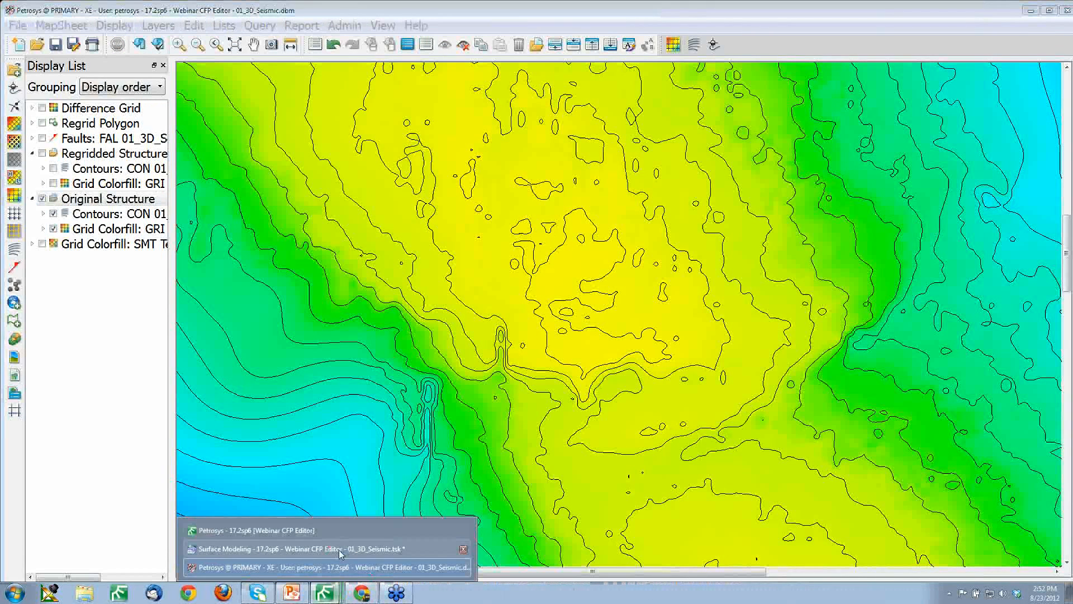
left_click(342, 549)
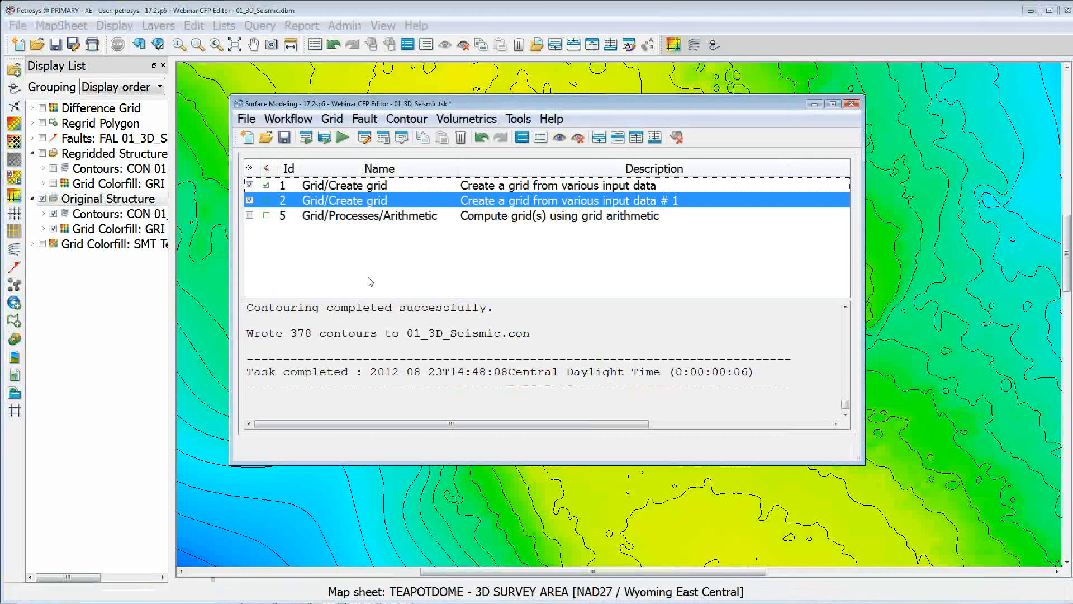
Set the first Create grid task to use polyline faults from 01_3D_Seismic.fal and run the workflow, overwriting the existing grid and contour files
double_click(378, 186)
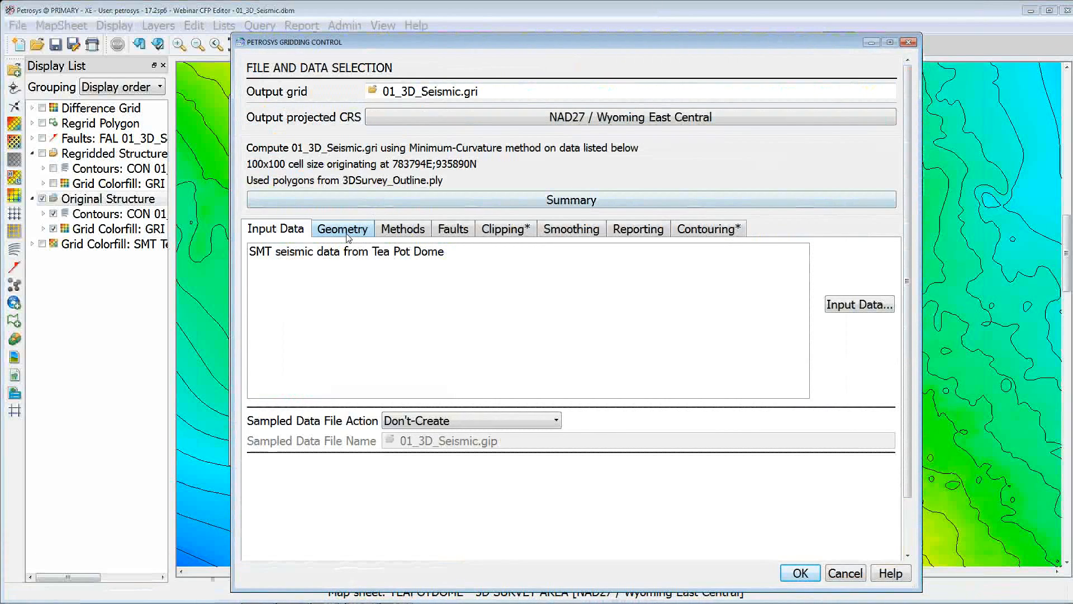
left_click(453, 229)
left_click(304, 253)
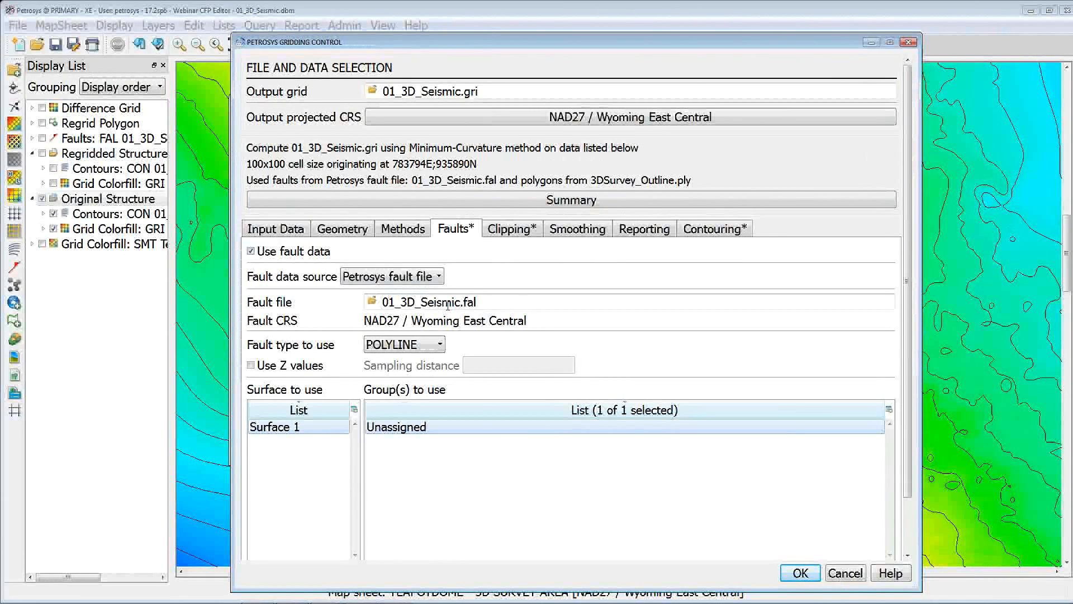
left_click(417, 429)
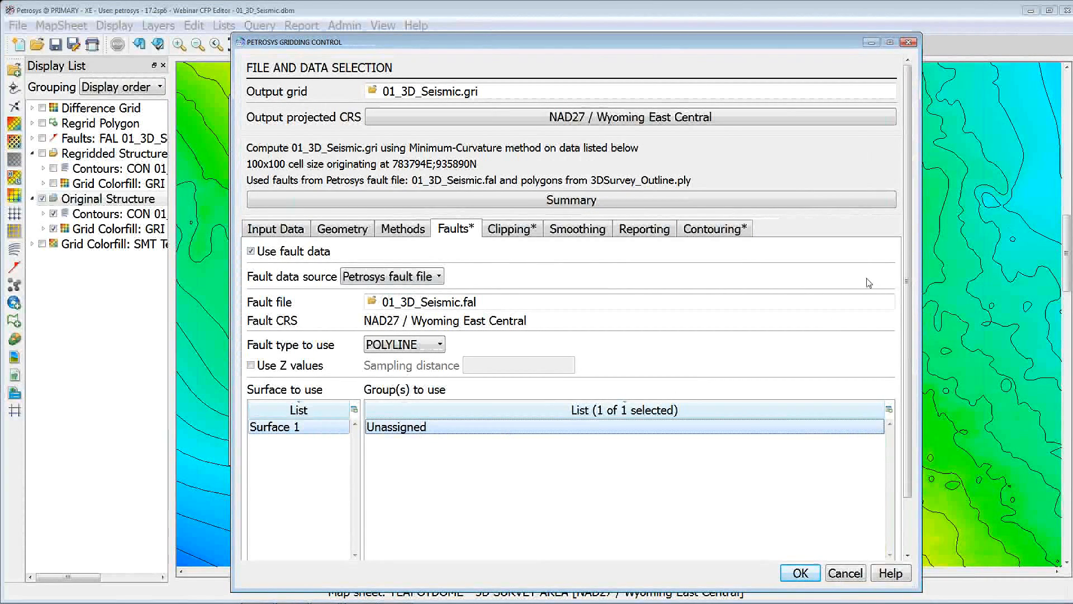
scroll(909, 247, "down", 2)
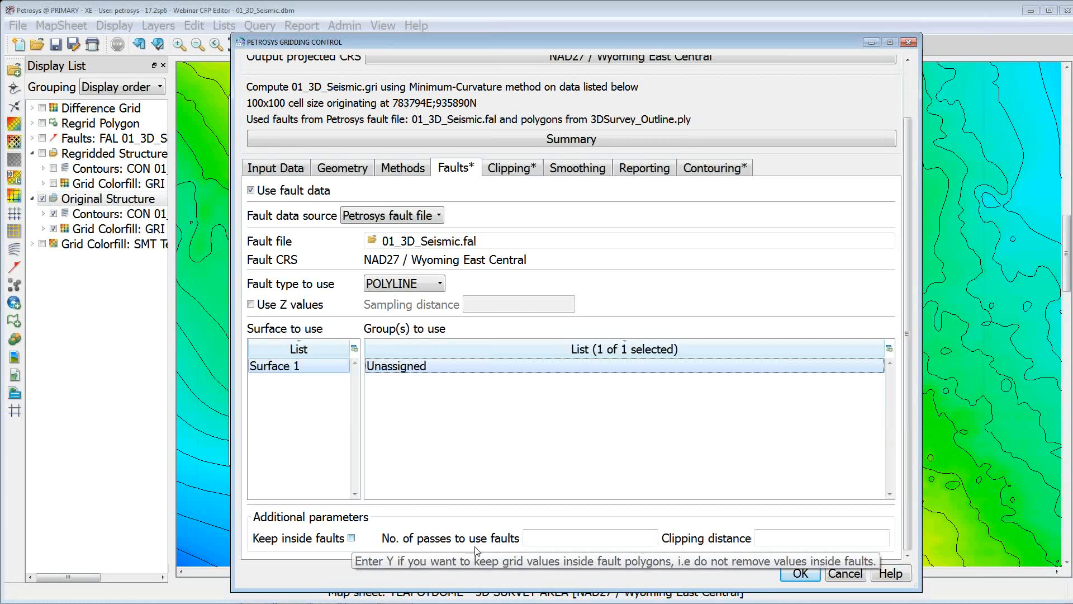
left_click(800, 574)
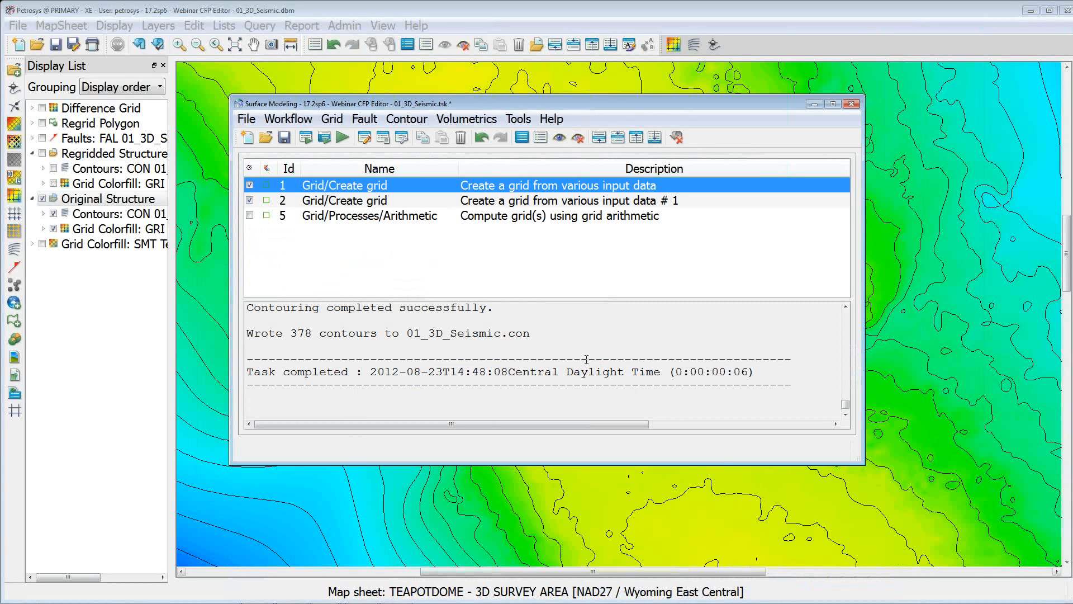
left_click(342, 136)
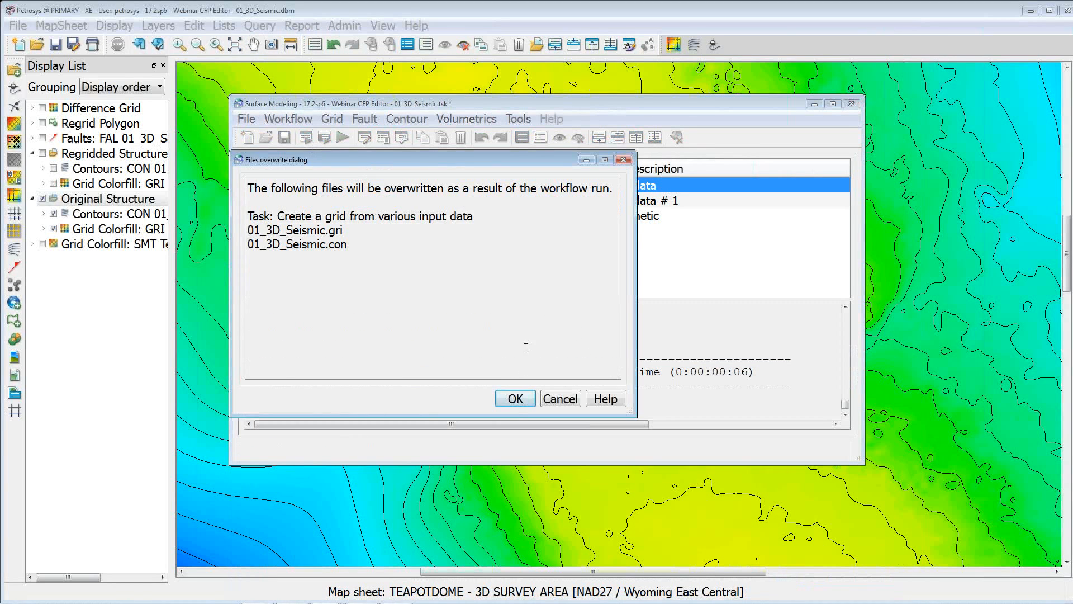
left_click(516, 399)
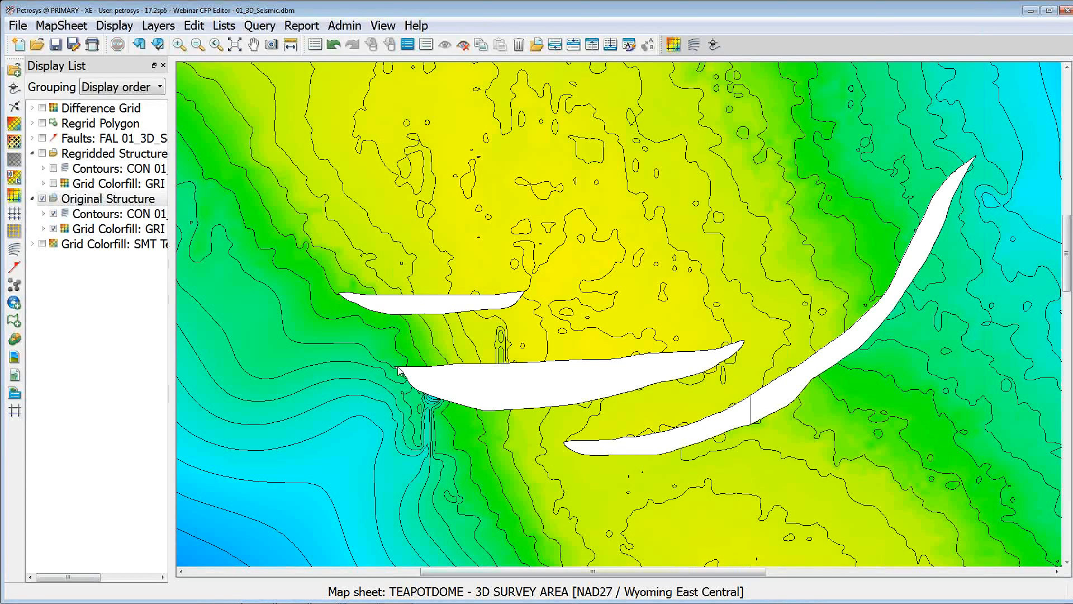
Examine the faulted contours with the Original Structure colorfill hidden, and display the colorfill again
left_click(53, 229)
left_click(53, 230)
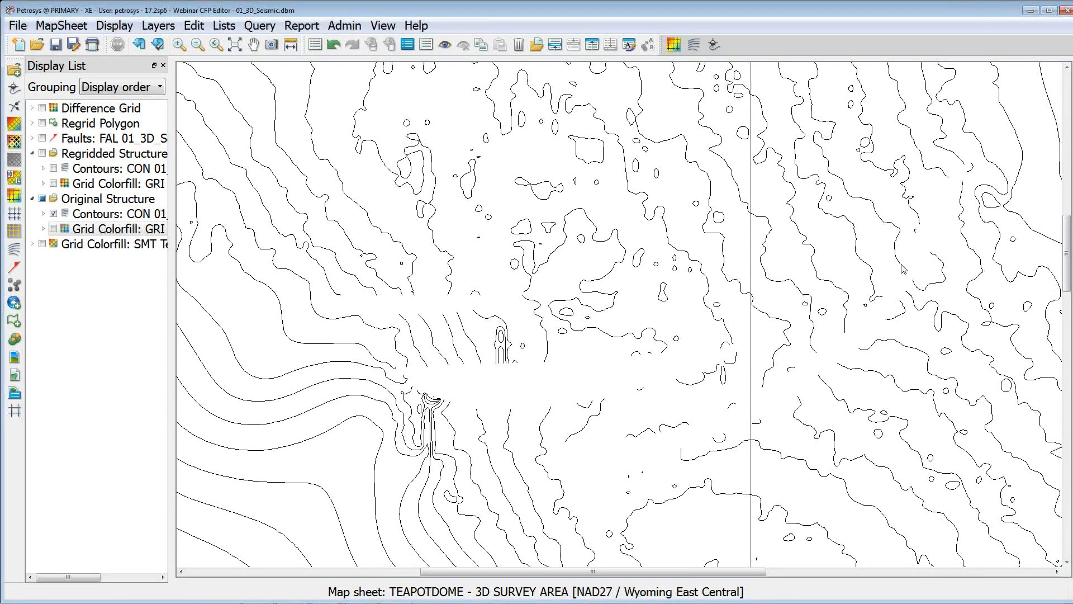
left_click(54, 228)
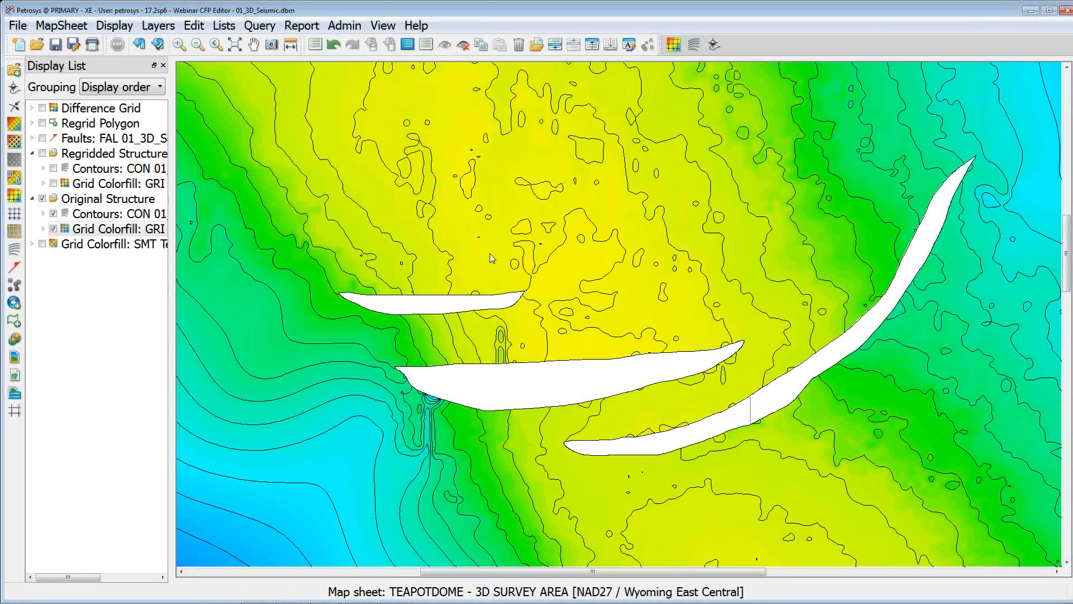
Hide the Original Structure grid colorfill and display the 01_3D_Seismic faults over the contours around and north of the faults
left_click(254, 44)
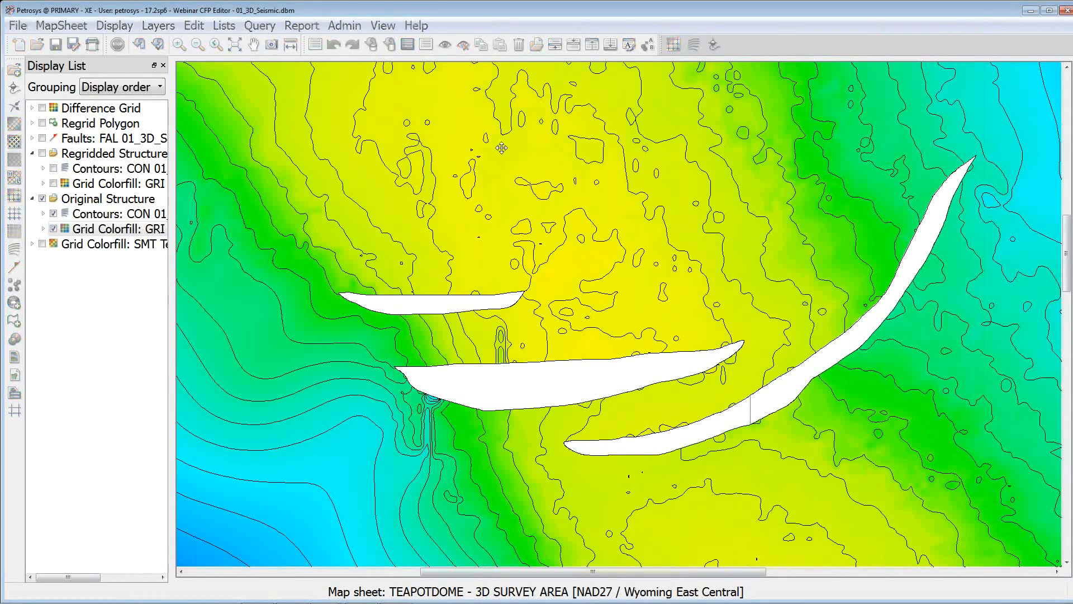
left_click_drag(517, 149, 556, 247)
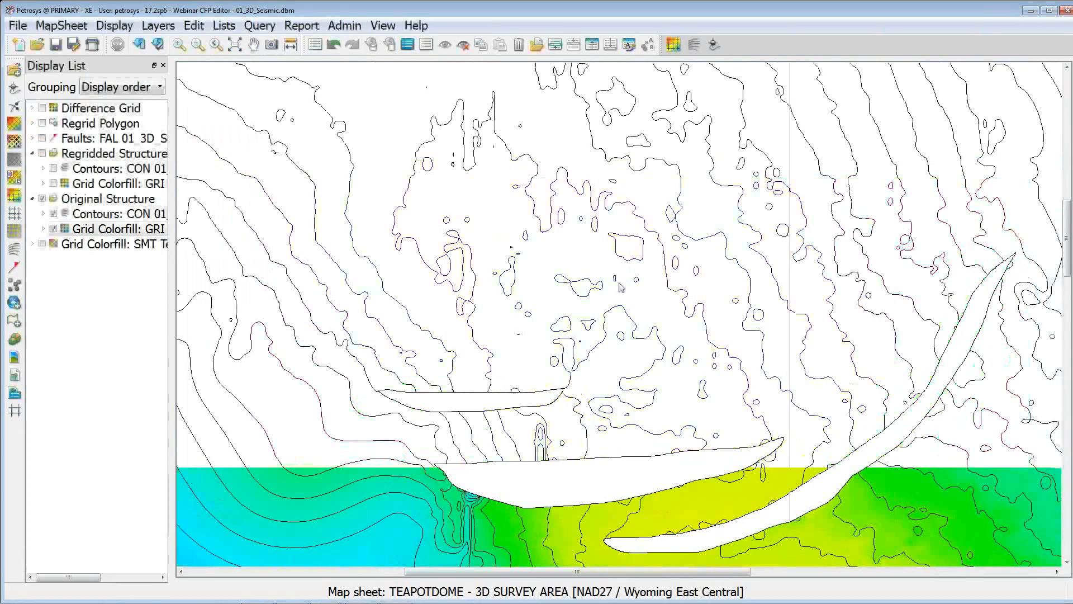
left_click(54, 229)
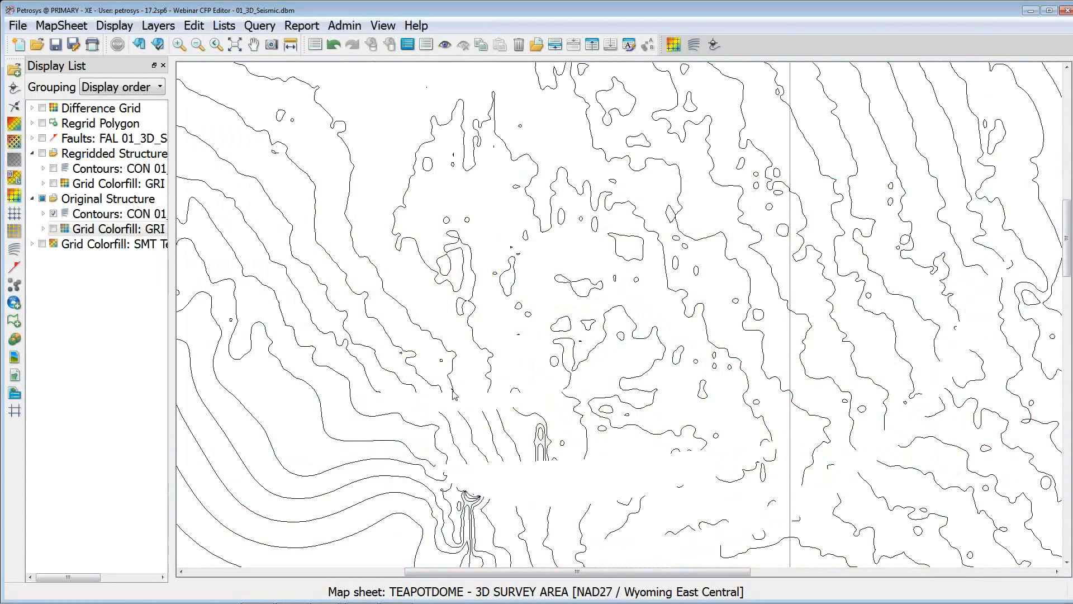
left_click(42, 138)
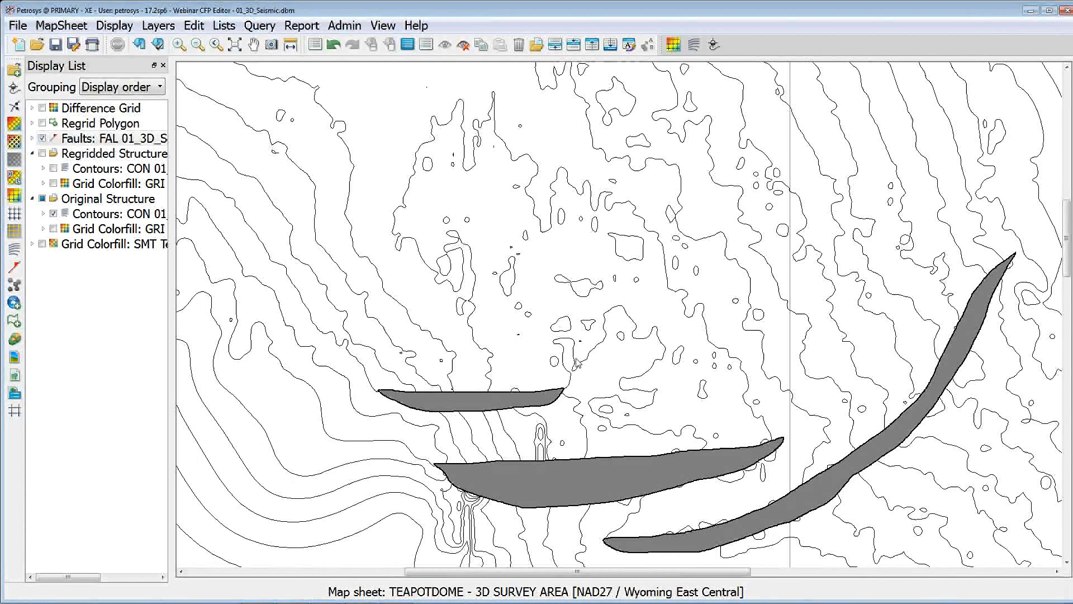
Open contour, fault and polygon editing with 01_3D_Seismic_Control.con as the contour file and 01_3D_Seismic.ply as the polygon file
left_click(194, 25)
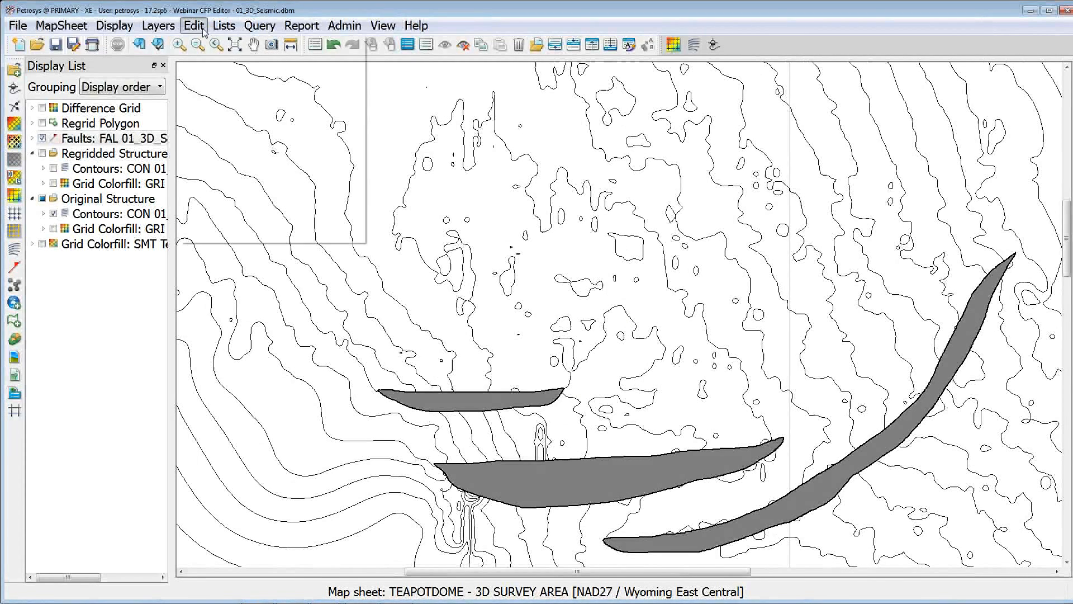
mouse_move(224, 84)
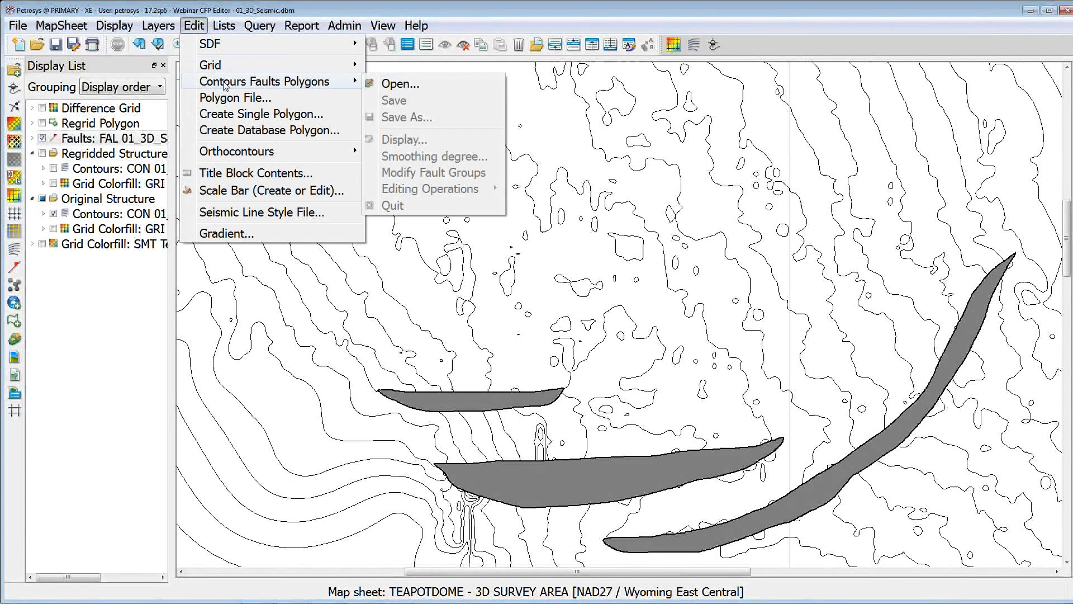
left_click(423, 83)
left_click(378, 119)
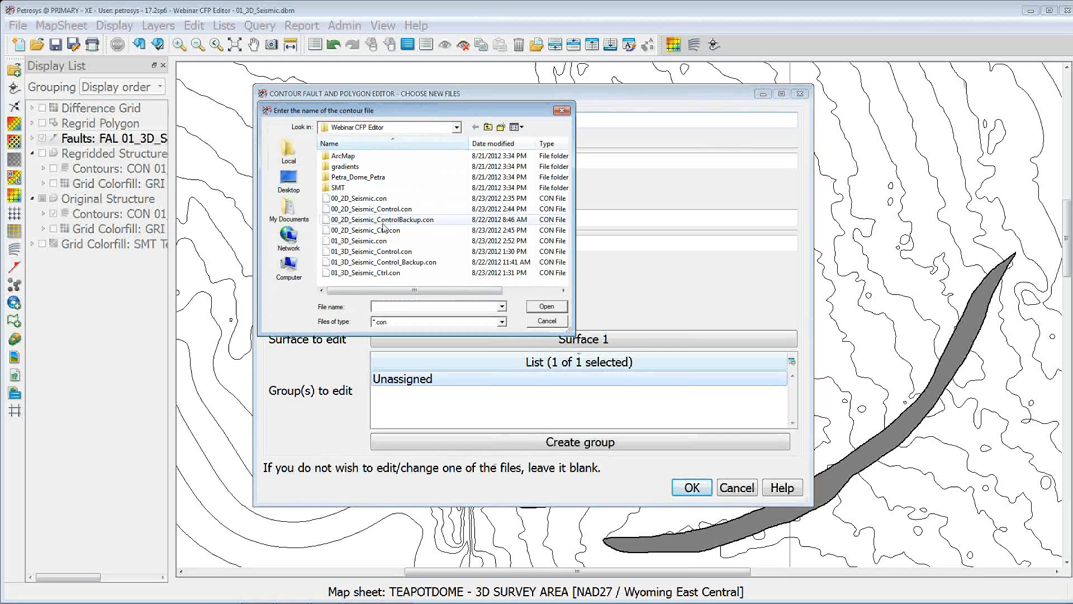
double_click(383, 251)
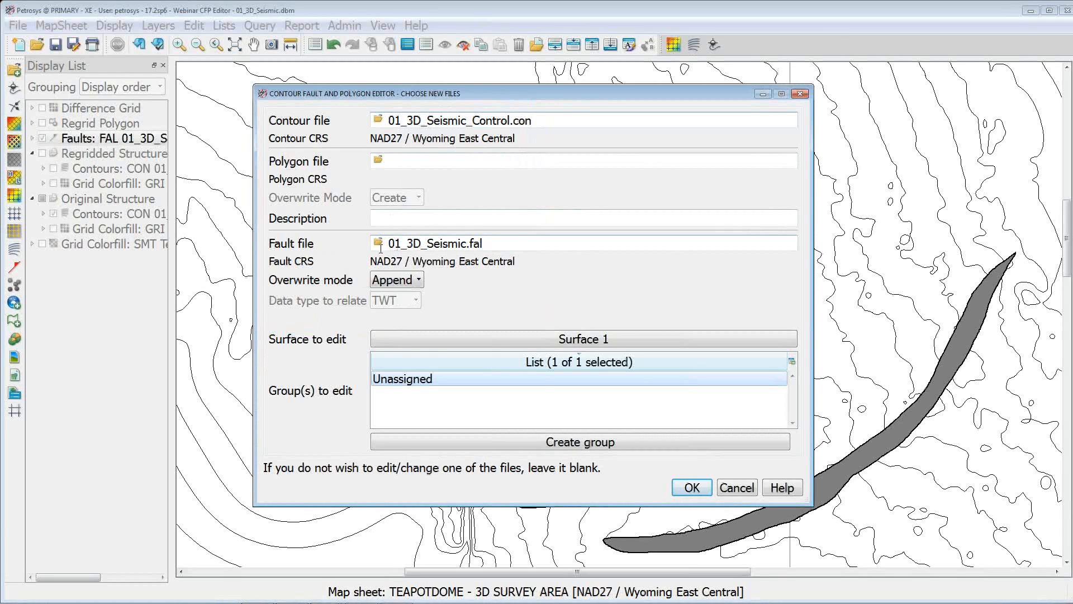
left_click(378, 160)
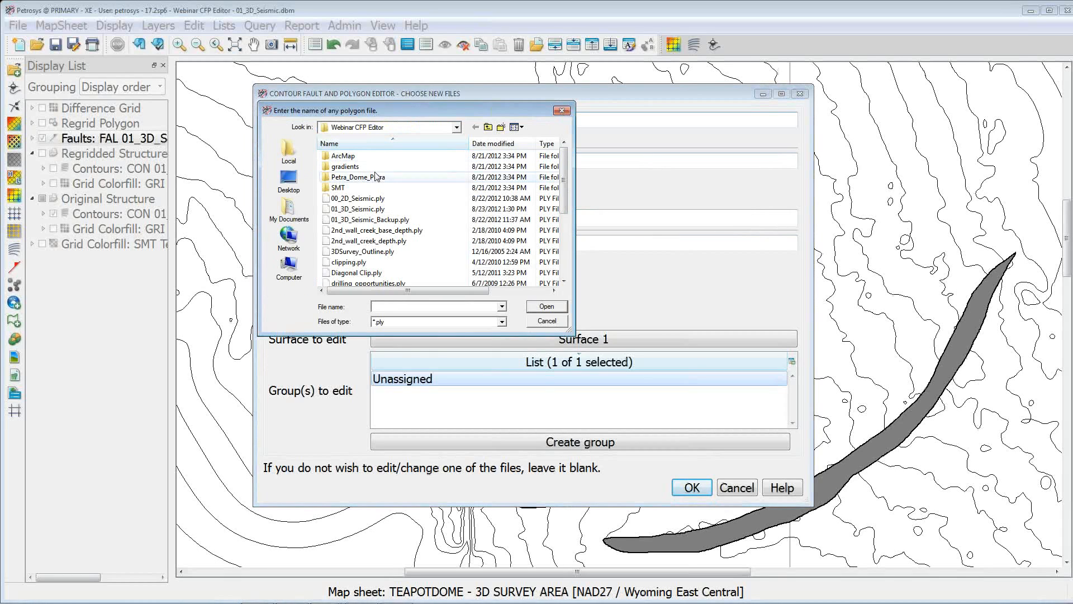
left_click(385, 209)
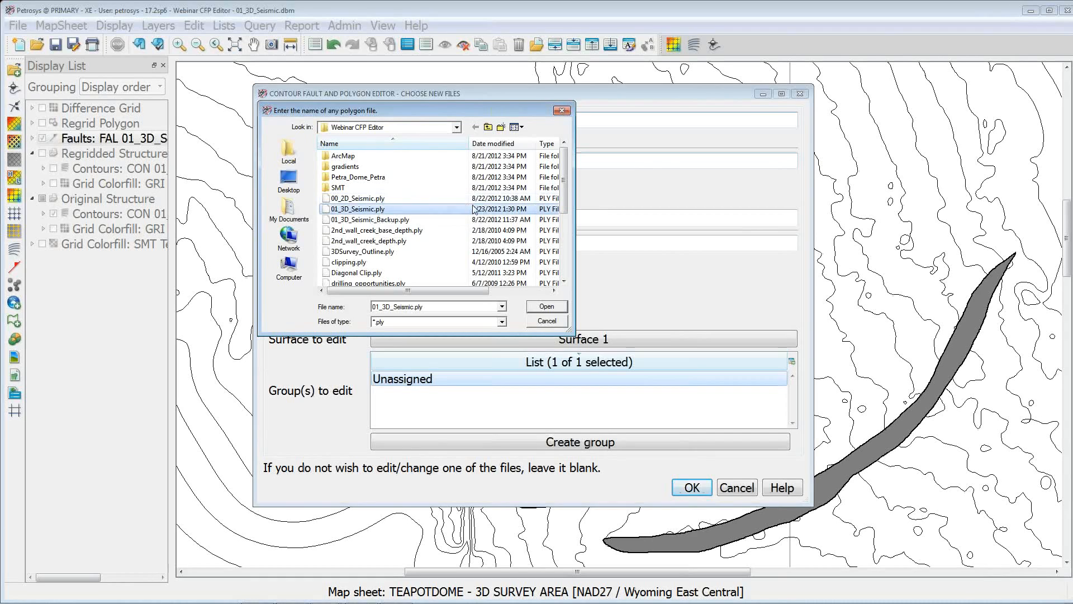
left_click(547, 307)
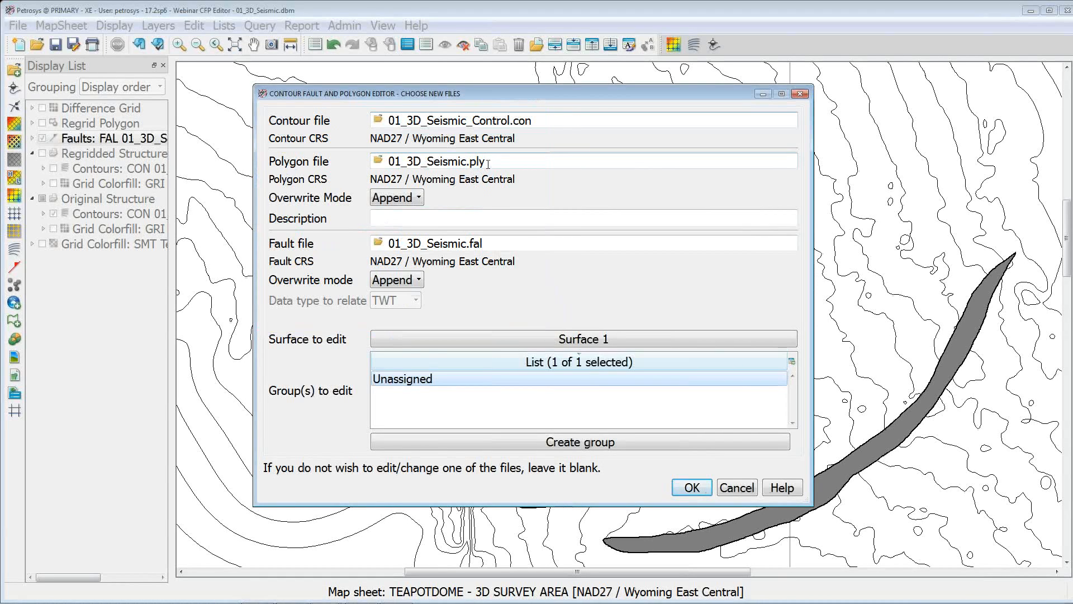
Set the polygon file's overwrite mode to Create, approve overwriting the file, and accept the display and edit parameters to start editing
left_click(420, 200)
left_click(415, 224)
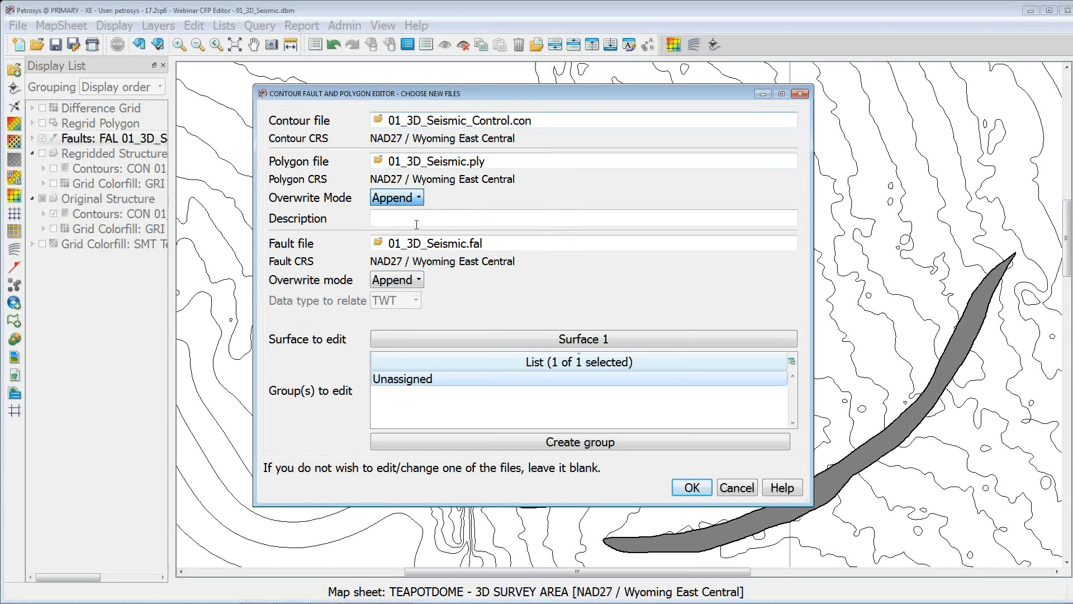
left_click(417, 201)
left_click(416, 215)
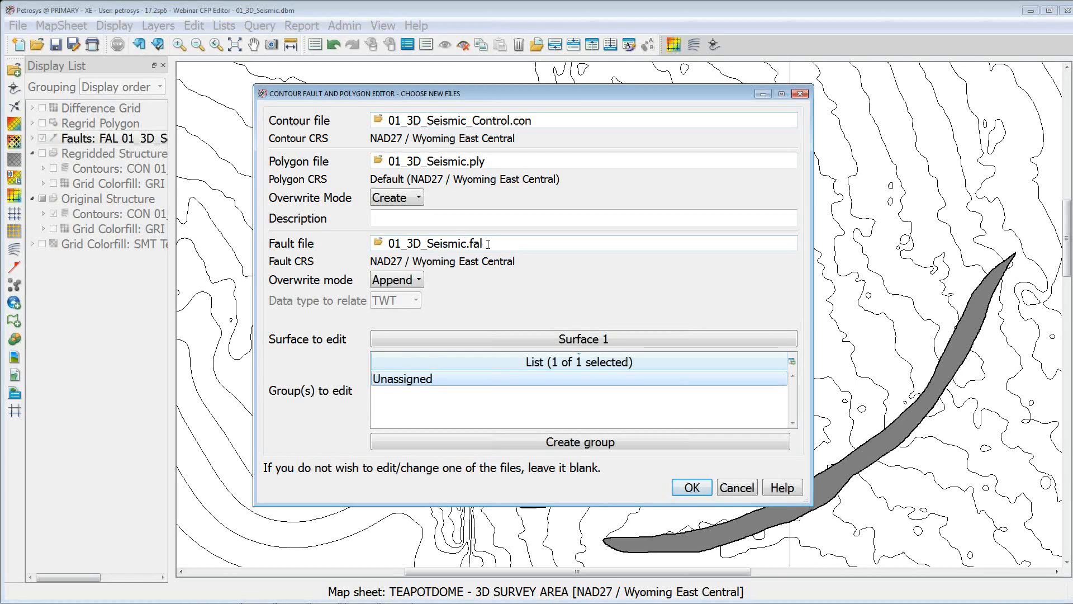
left_click(689, 488)
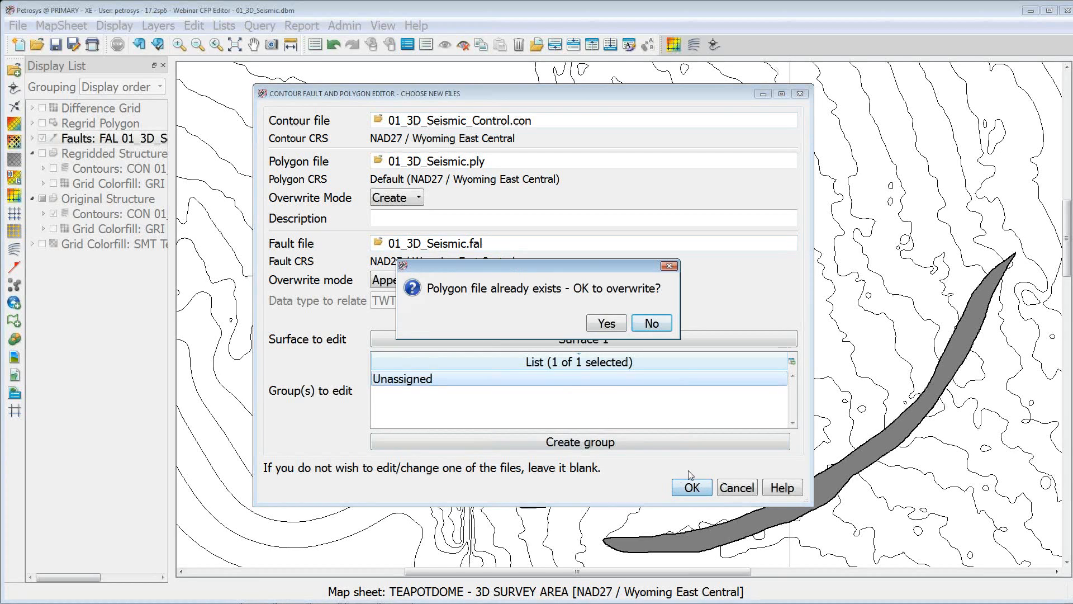
left_click(598, 324)
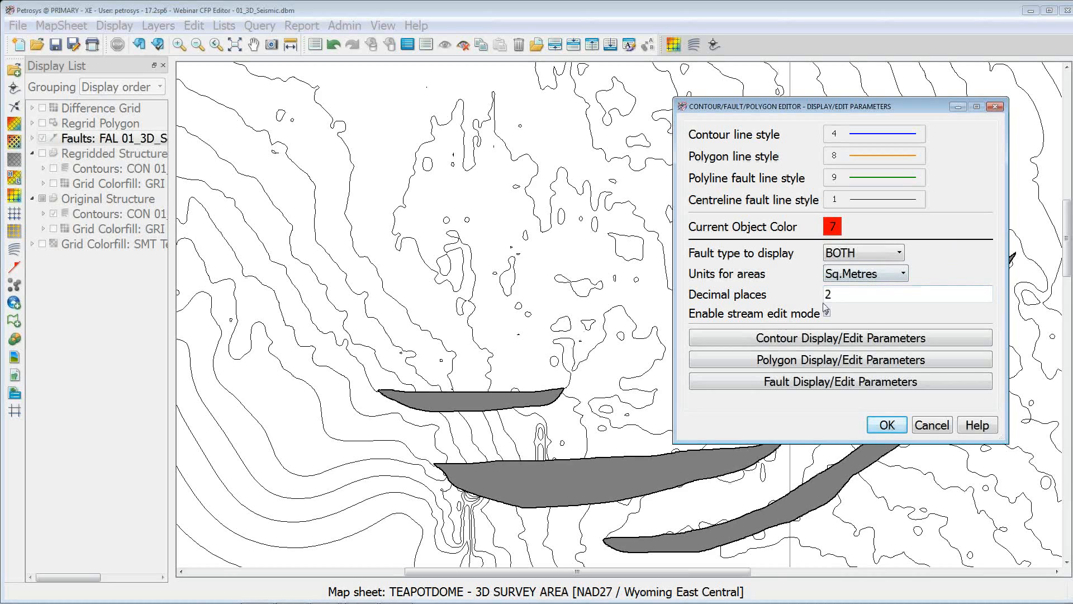
left_click(887, 424)
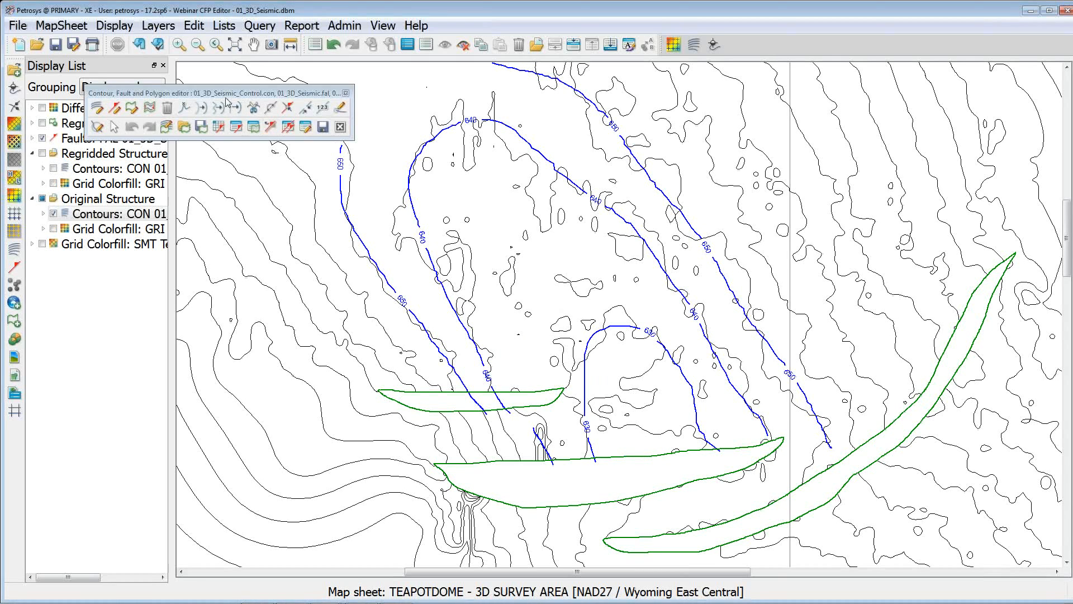
Break the 630 control contour near both ends just north of fault B, and the western 650 contour just north of fault C
left_click_drag(228, 91, 279, 289)
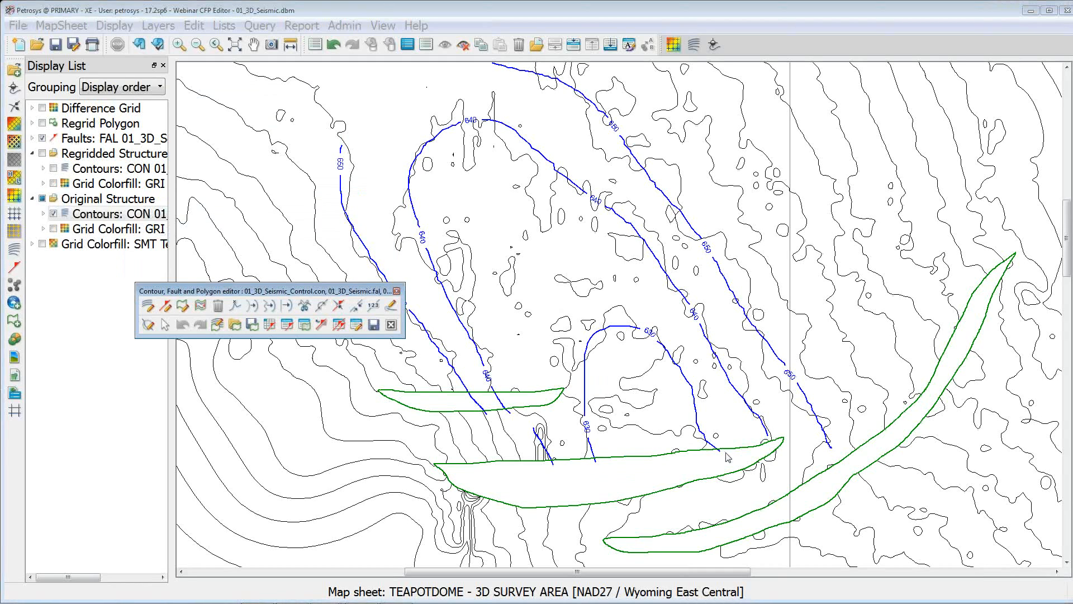
left_click(305, 306)
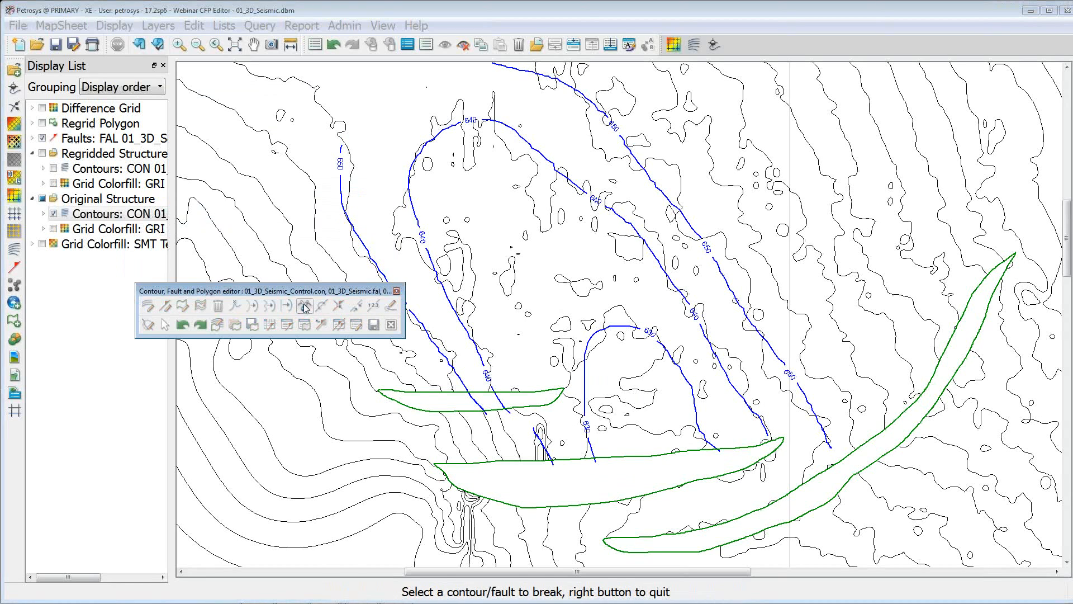
left_click(590, 447)
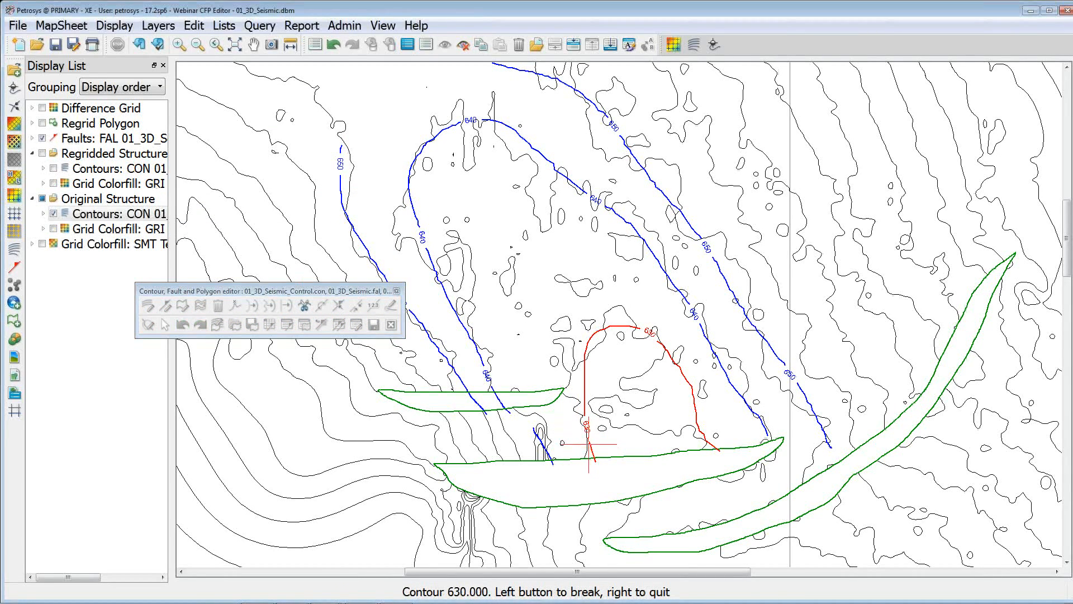
left_click(592, 447)
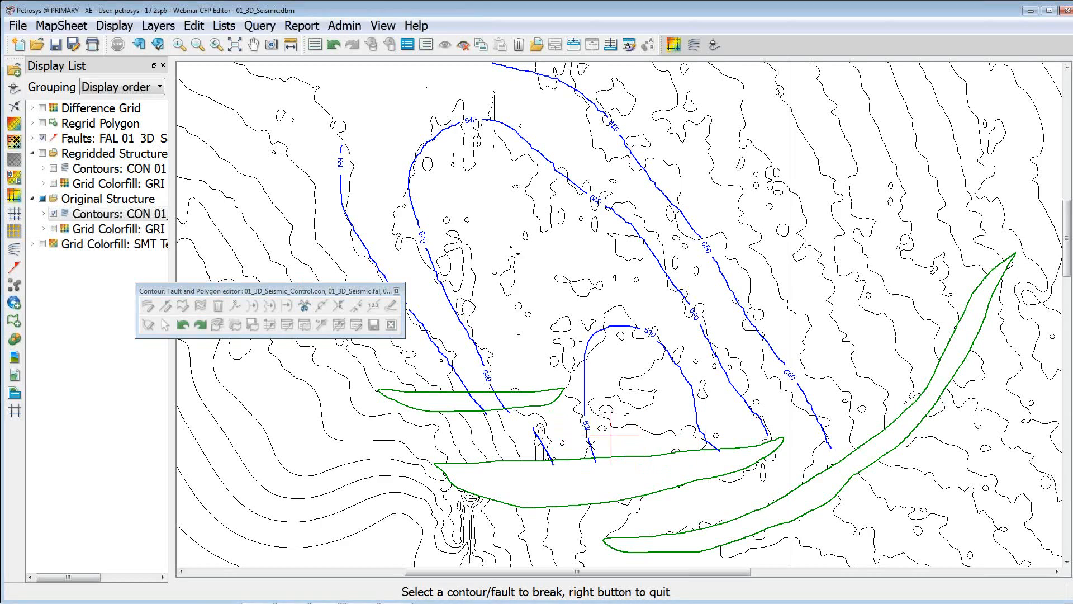
left_click(700, 436)
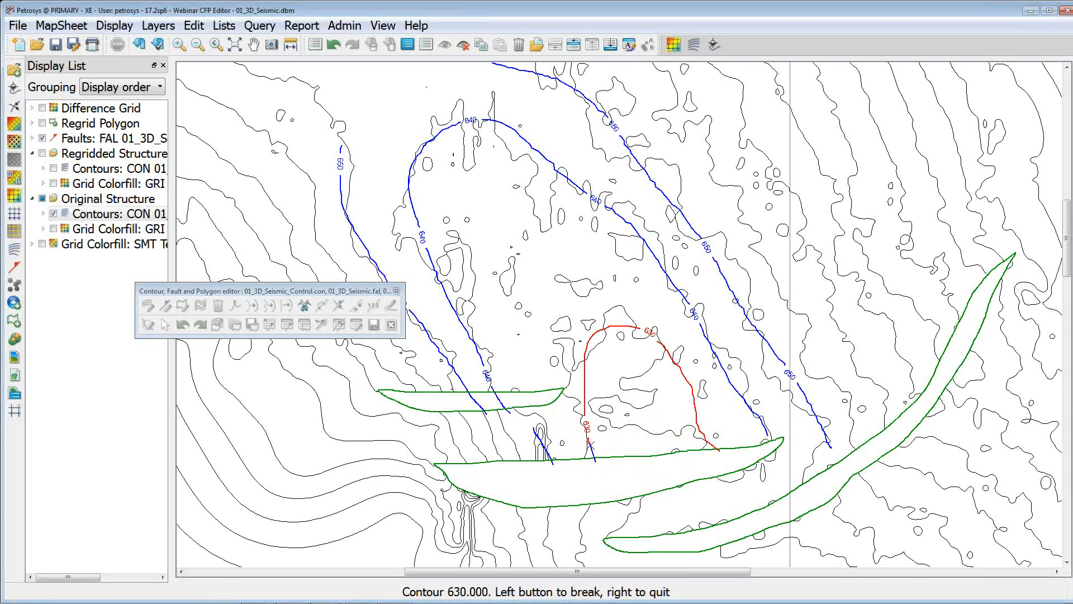
left_click(700, 436)
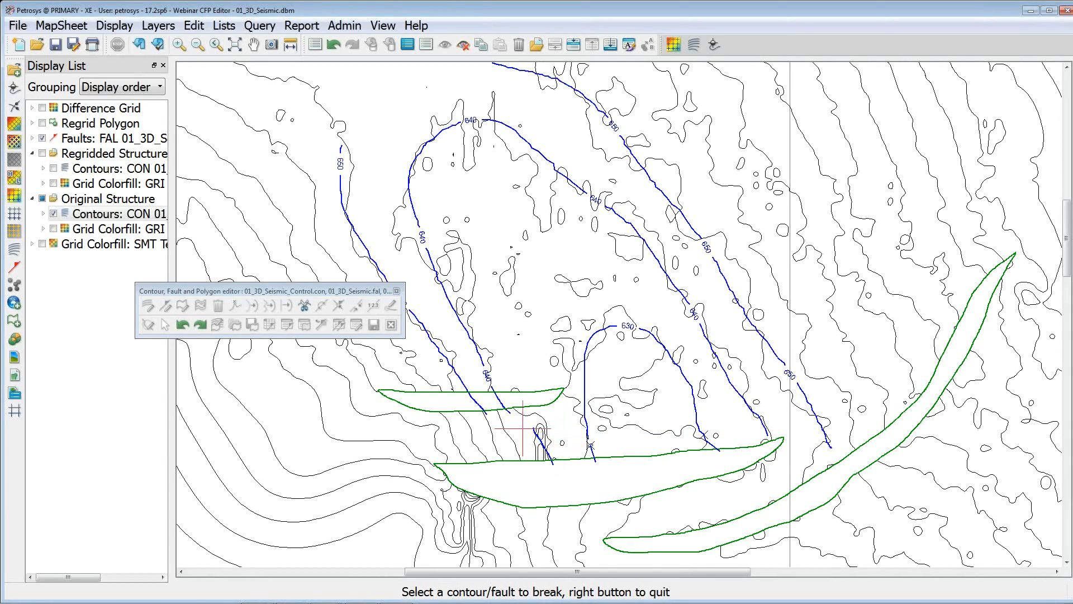
double_click(462, 381)
right_click(466, 371)
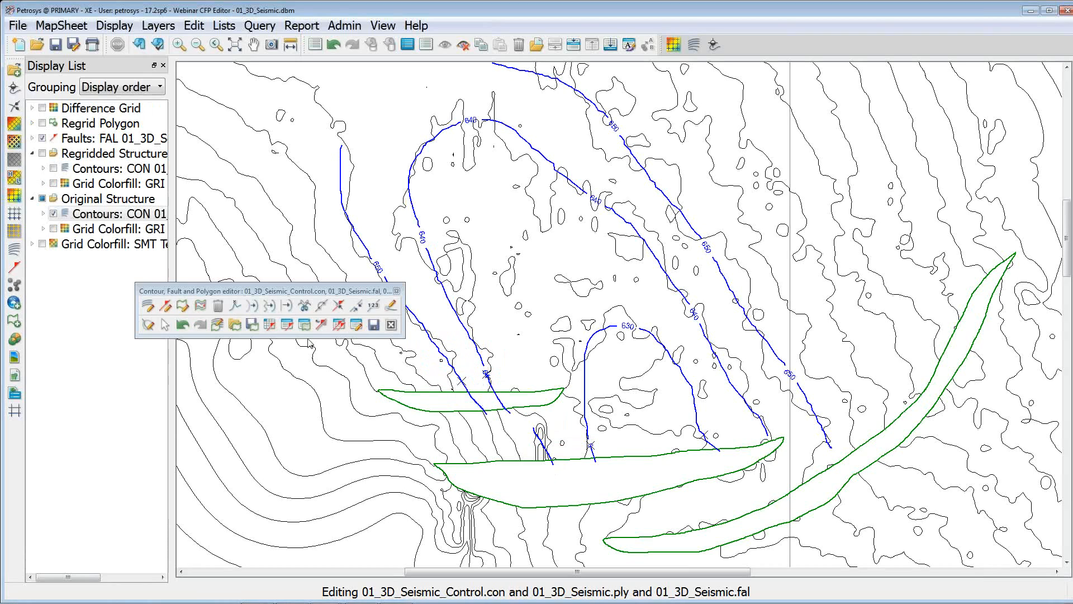
Delete the western 650 and 640 stubs crossing fault C, and the leftover contour pieces and 630 stubs just north of fault B
left_click(219, 309)
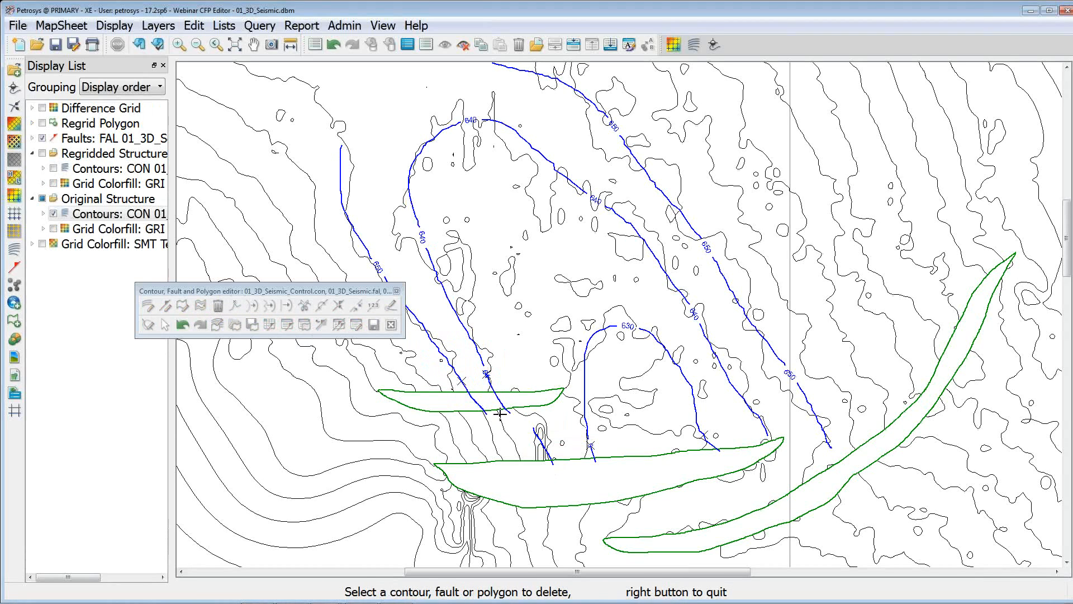
left_click(473, 404)
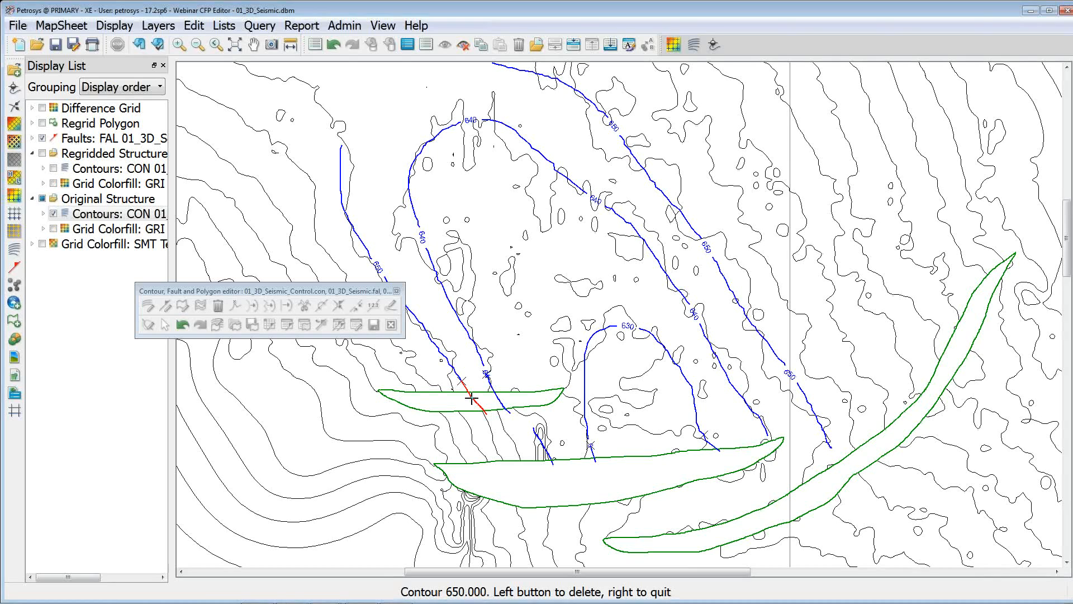
left_click(475, 400)
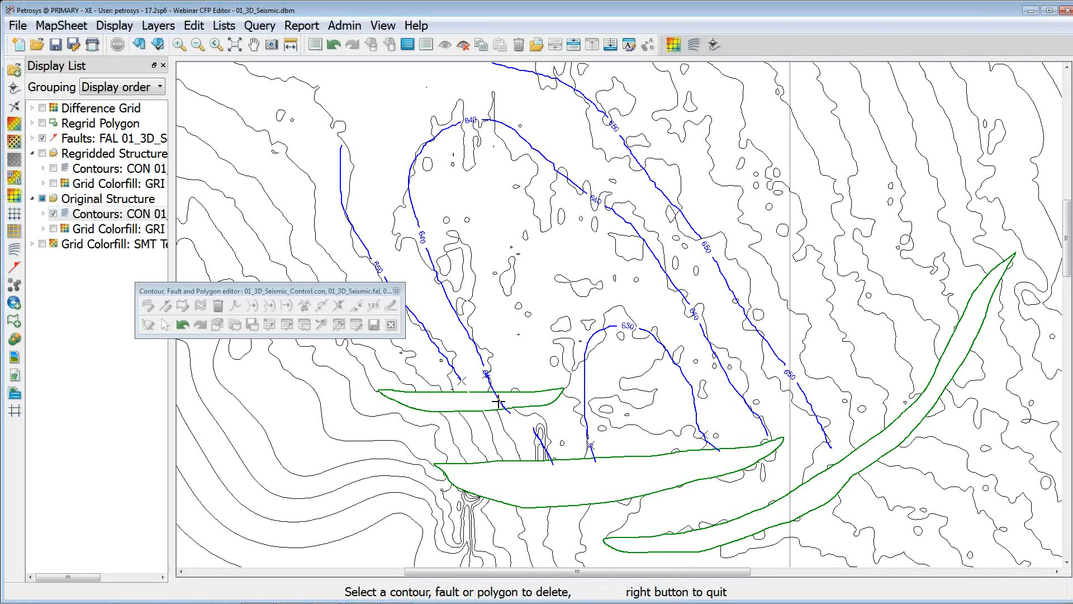
left_click(497, 401)
left_click(501, 403)
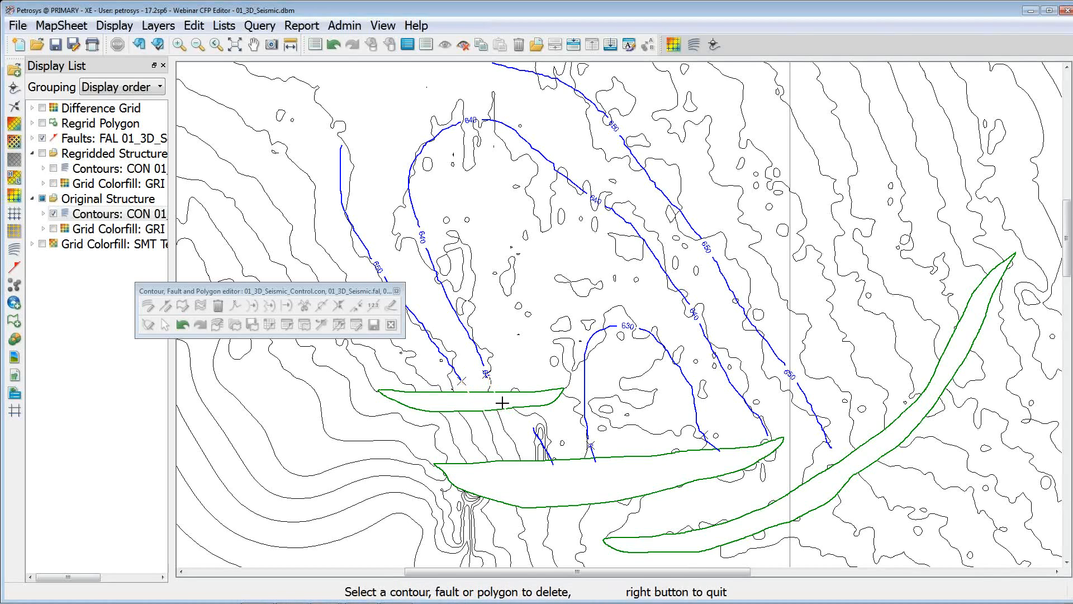
left_click(538, 441)
left_click(538, 441)
left_click(723, 442)
left_click(723, 442)
right_click(714, 395)
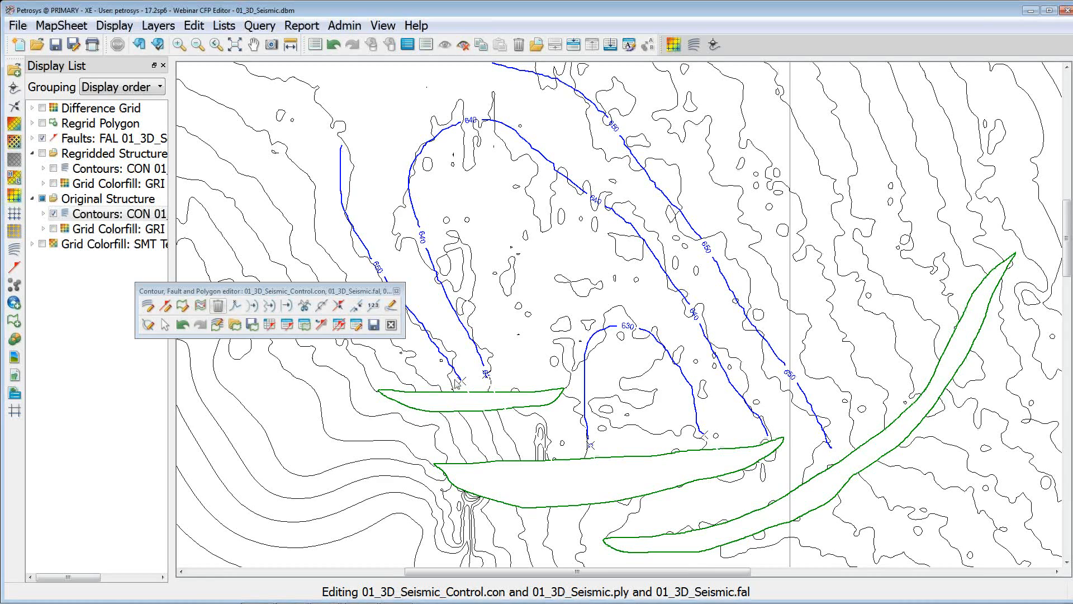
Hide the Original Structure contours and trace a short level 650 extension from the western 650 contour's end toward fault C
left_click(53, 214)
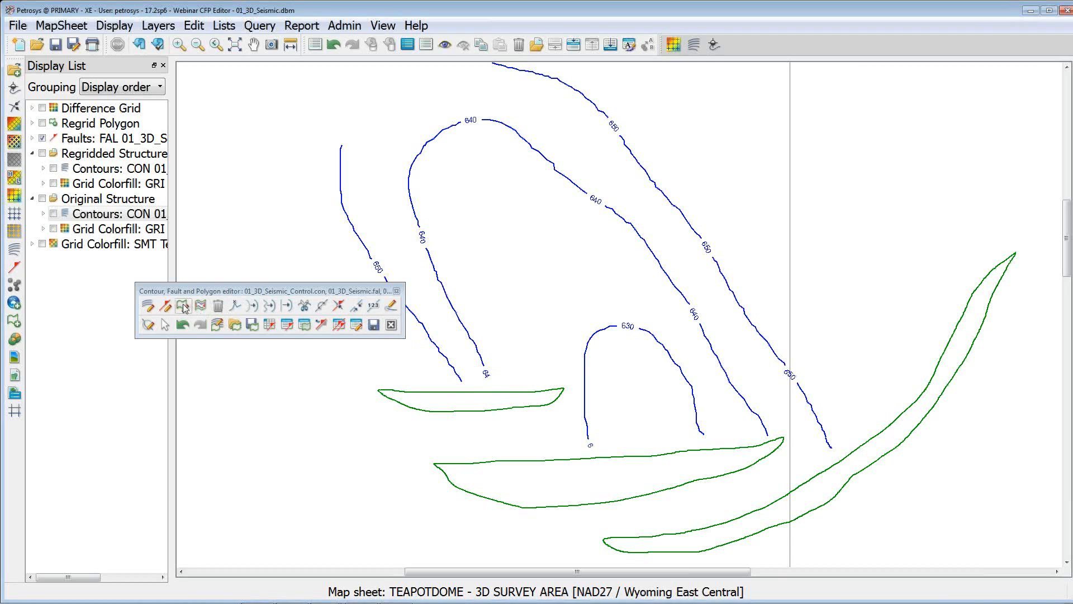
left_click(147, 306)
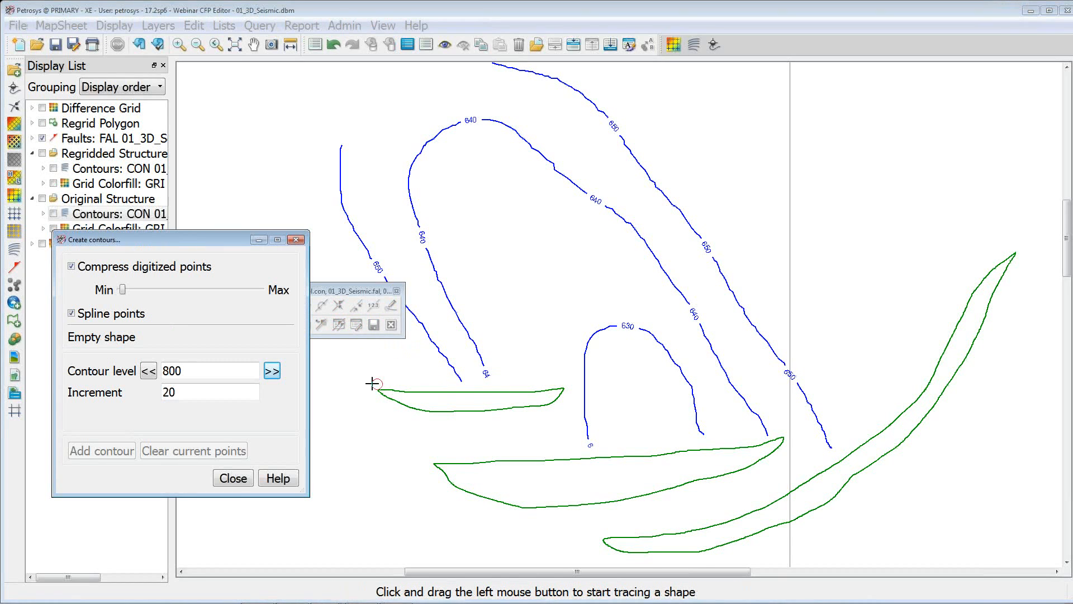
left_click_drag(208, 371, 157, 373)
type("650")
left_click(464, 384)
left_click(464, 385)
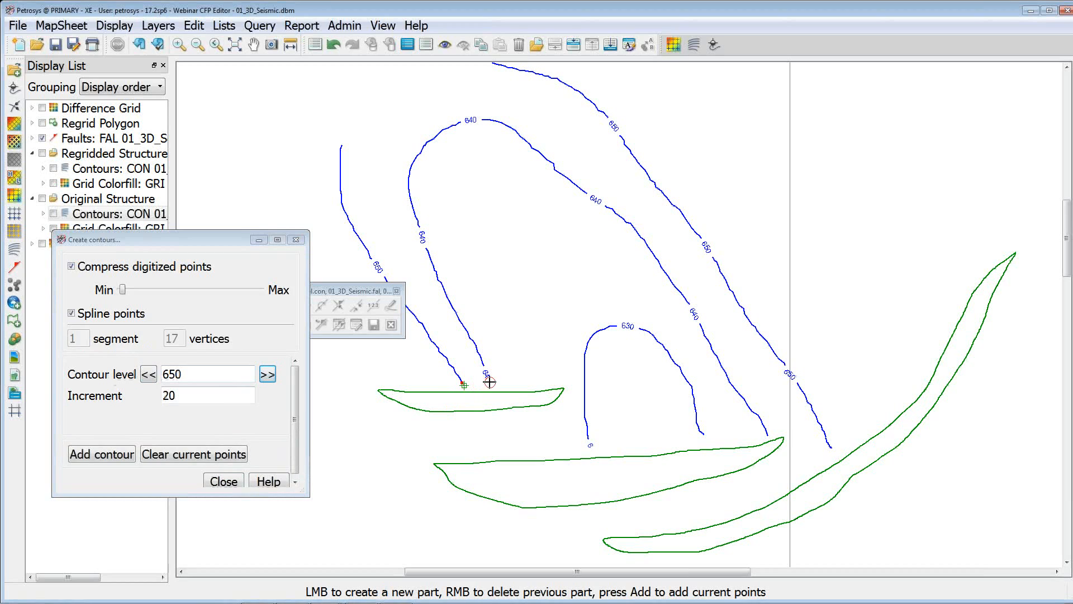
Set the contour increment to 10, discard the 640 trace, and add the western extension as a 650 contour
double_click(163, 395)
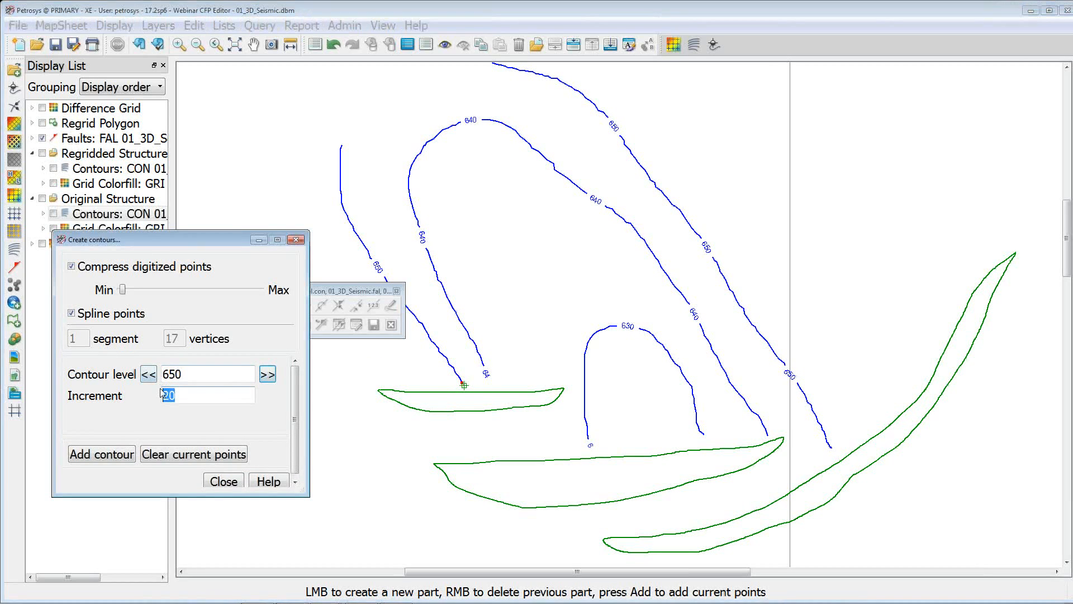
type("10")
left_click(149, 374)
left_click_drag(489, 376, 496, 387)
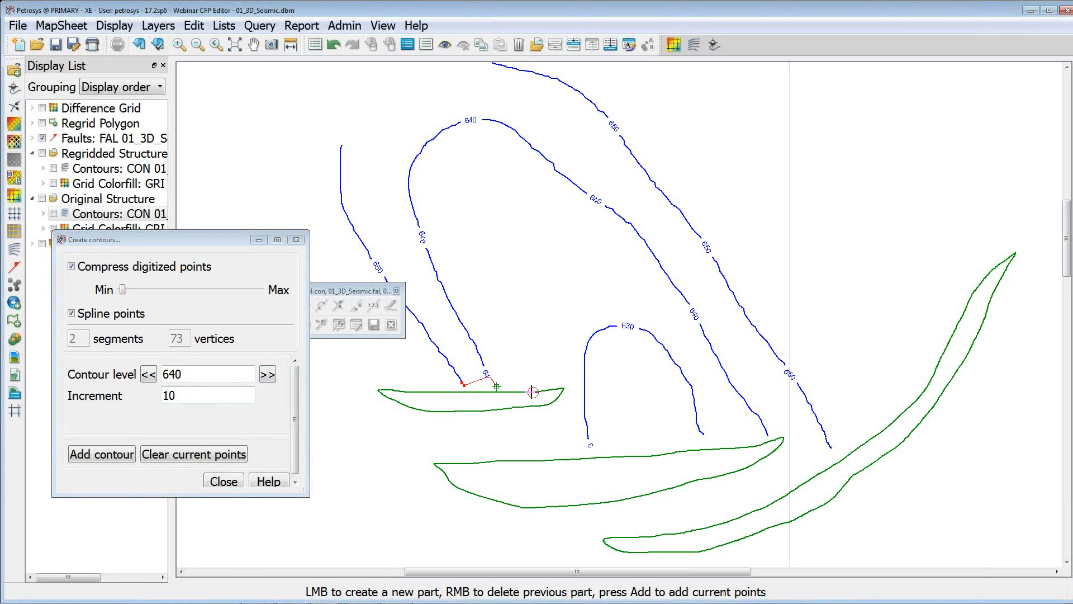
right_click(500, 386)
left_click(149, 374)
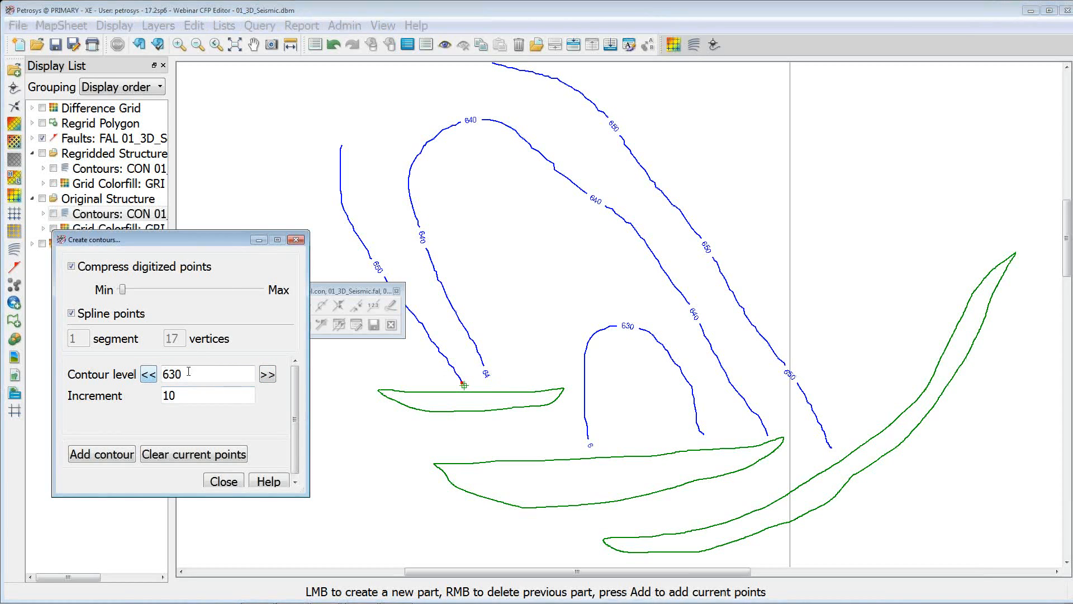
left_click(268, 374)
left_click(268, 374)
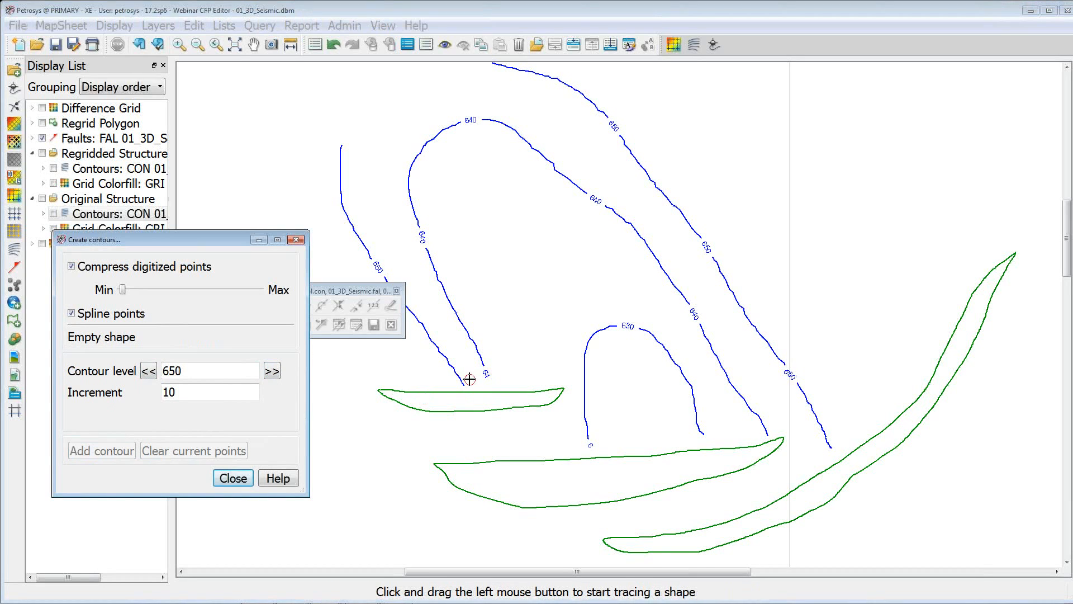
Add a short level 640 contour from the western 640 contour's end down to the north edge of fault C
left_click(148, 371)
left_click(487, 375)
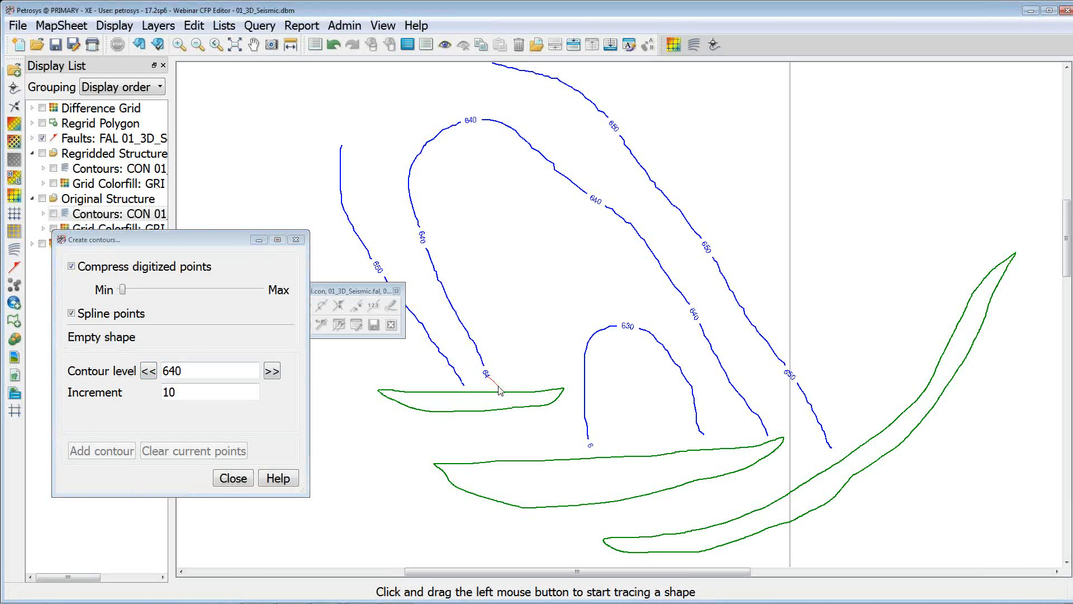
left_click(90, 452)
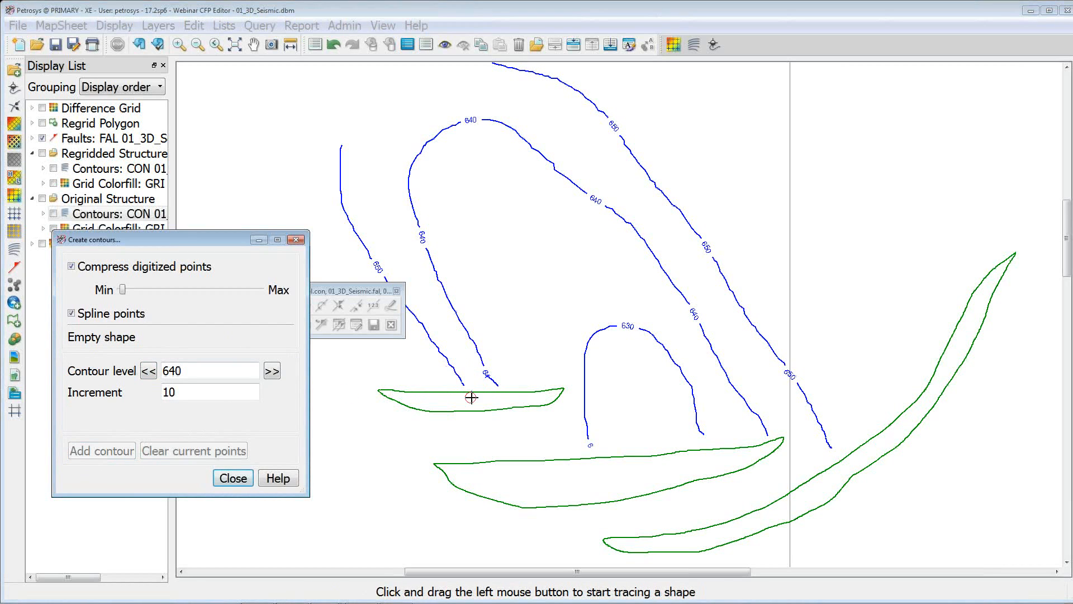
Add short level 630 contours extending both ends of the 630 contour toward the north edge of fault B
left_click(148, 371)
left_click(589, 450)
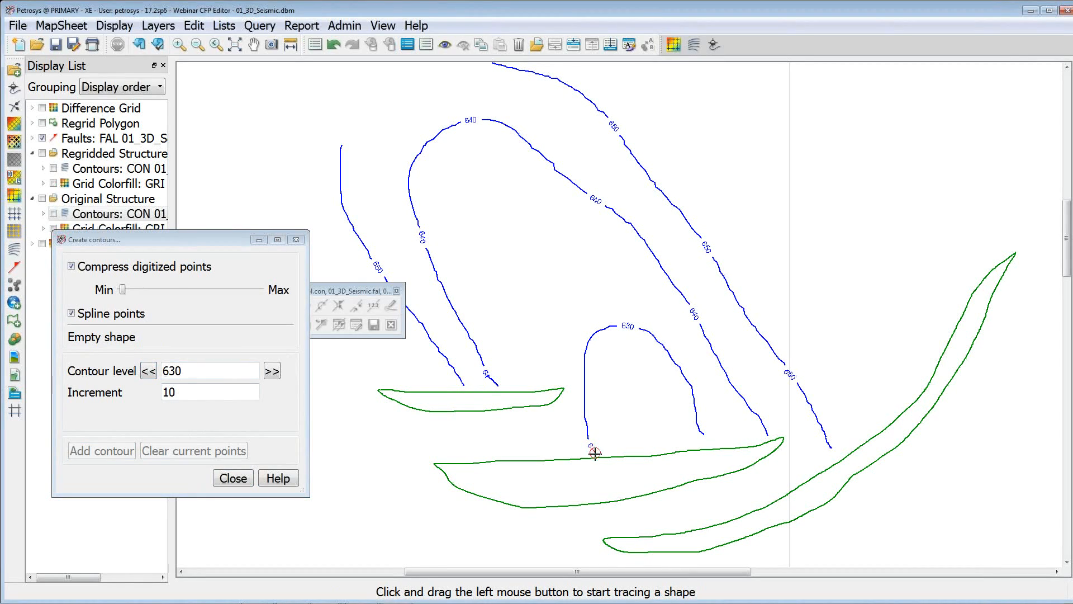
left_click_drag(595, 452, 595, 453)
left_click(133, 452)
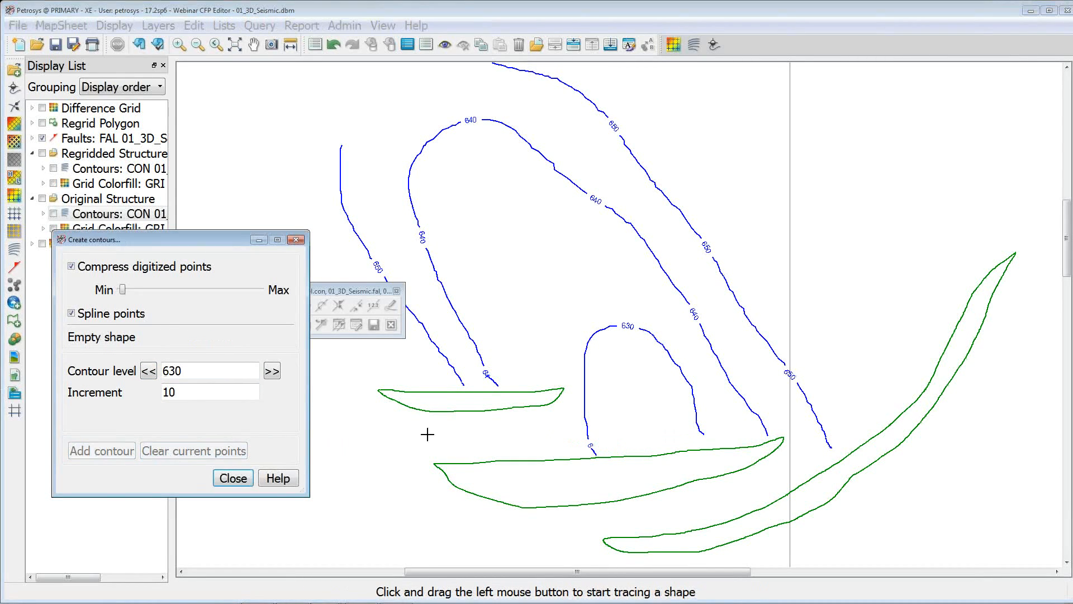
left_click_drag(703, 434, 713, 446)
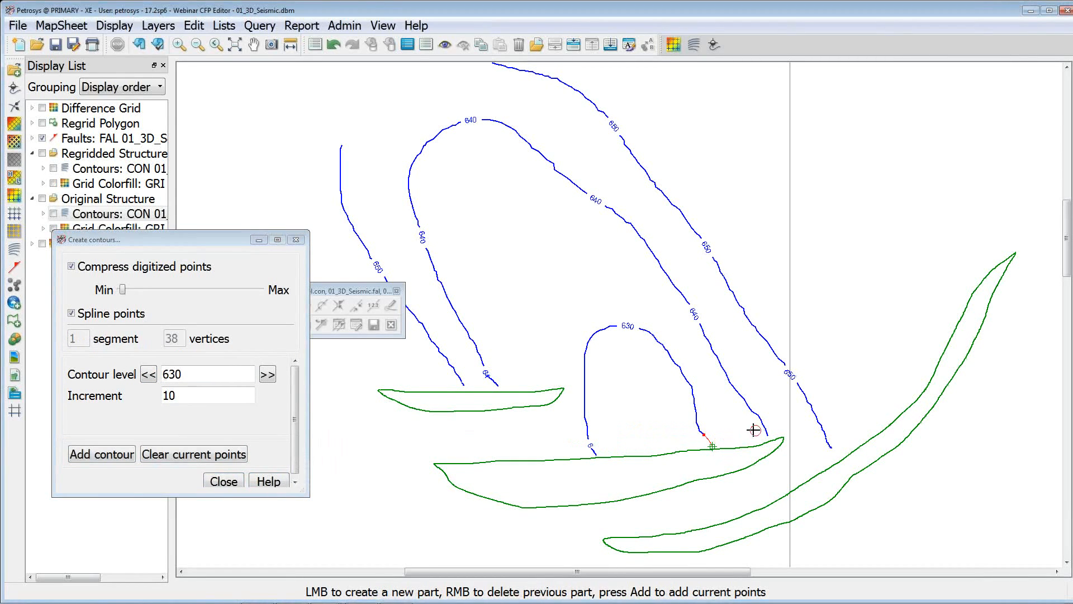
left_click(102, 453)
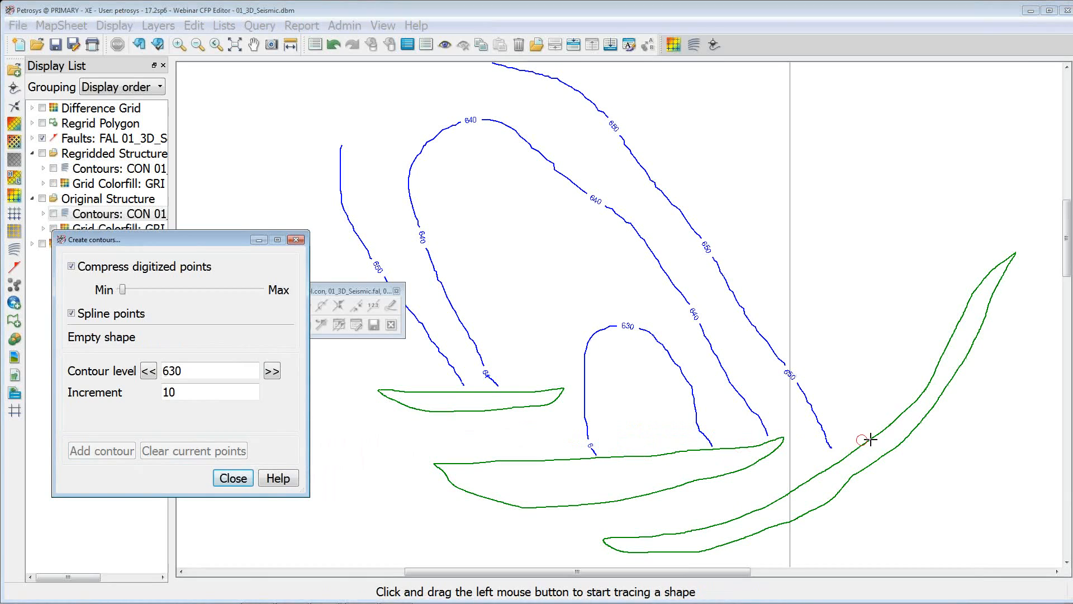
Add a short level 650 contour extending the eastern 650 contour toward the curved eastern fault, and finish creating contours
left_click(272, 371)
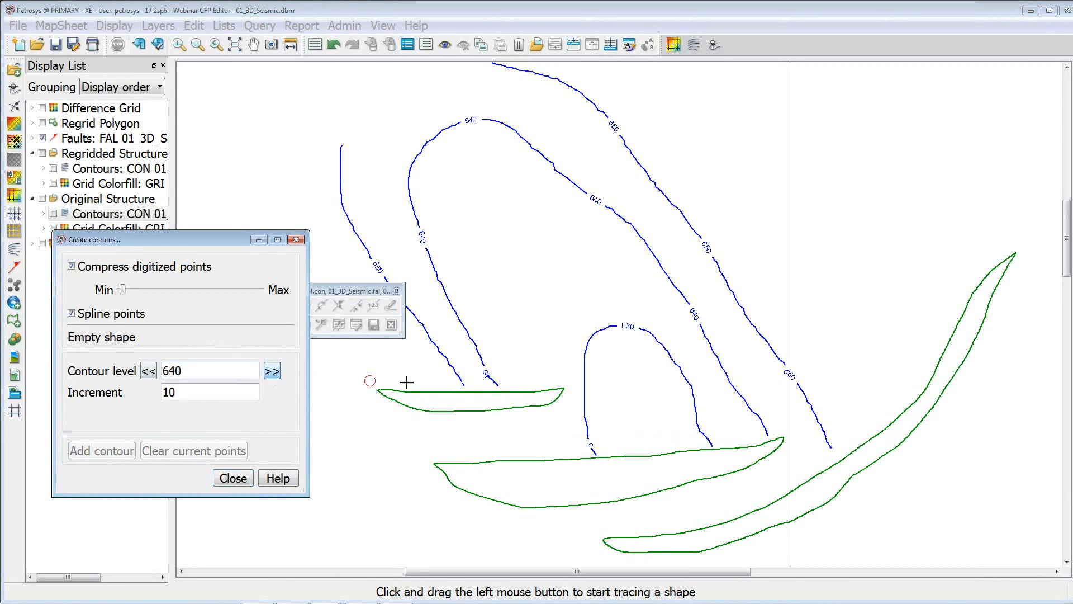
left_click(275, 373)
left_click(835, 451)
left_click_drag(835, 451, 840, 460)
right_click(839, 458)
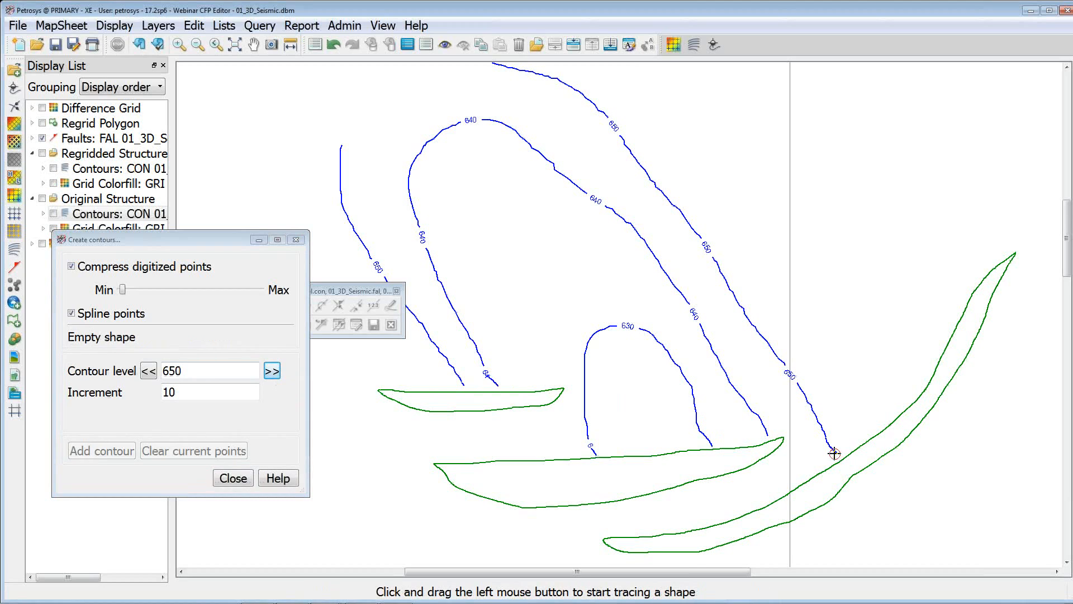
left_click(233, 478)
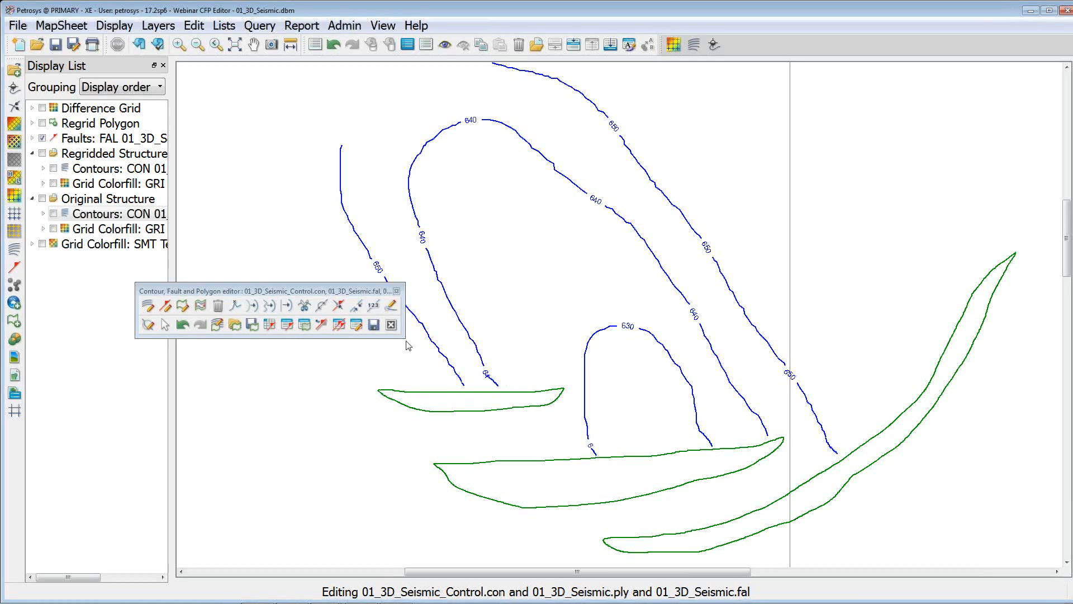
Set a larger proximity radius and snap the western 640 contour's end to the north edge of fault C
left_click(340, 307)
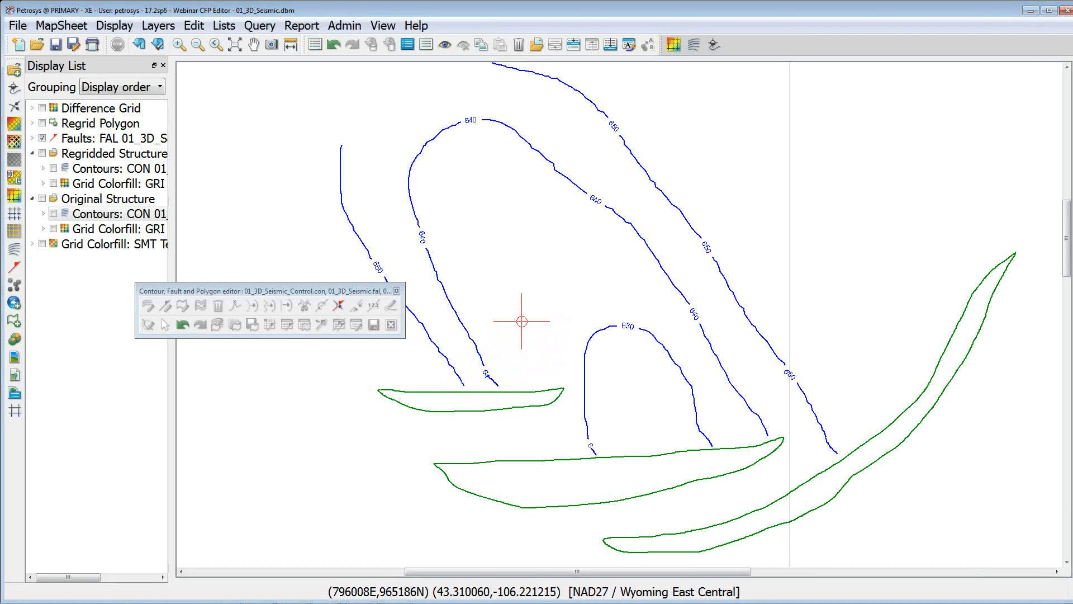
left_click(504, 381)
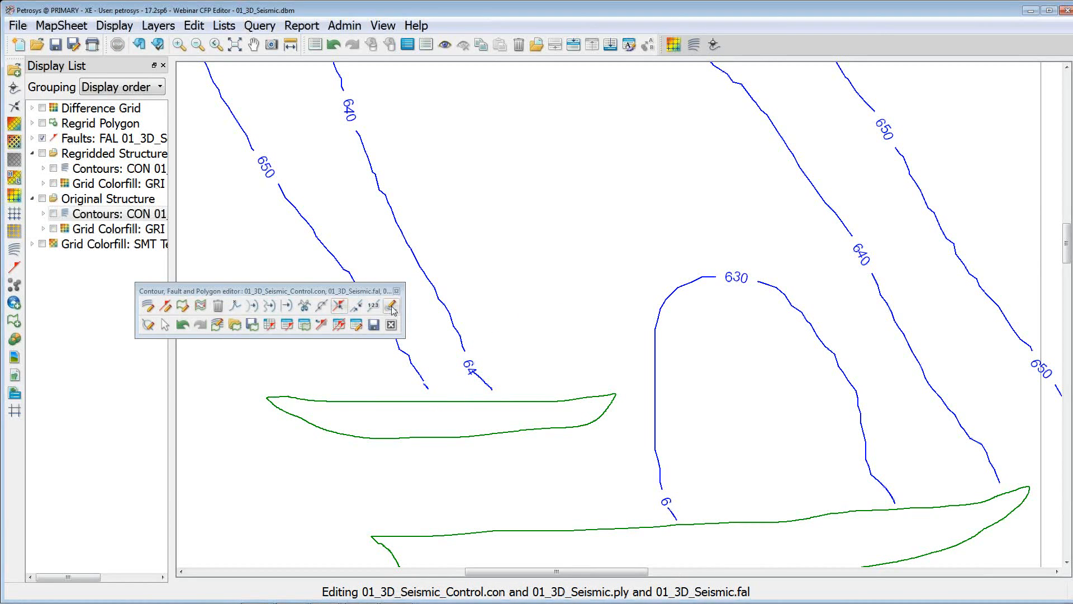
left_click(391, 307)
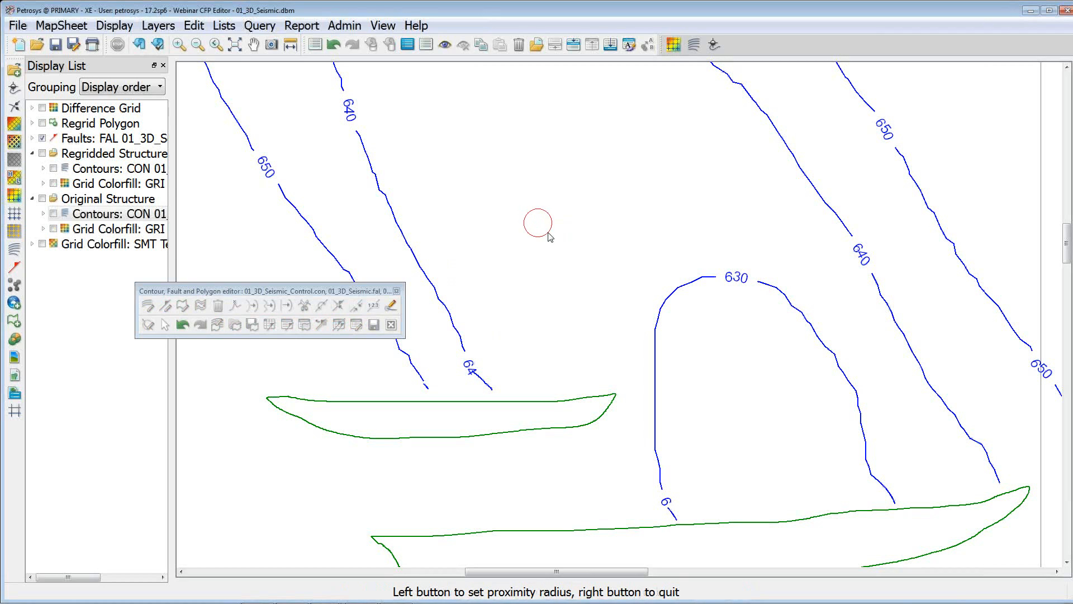
left_click(558, 247)
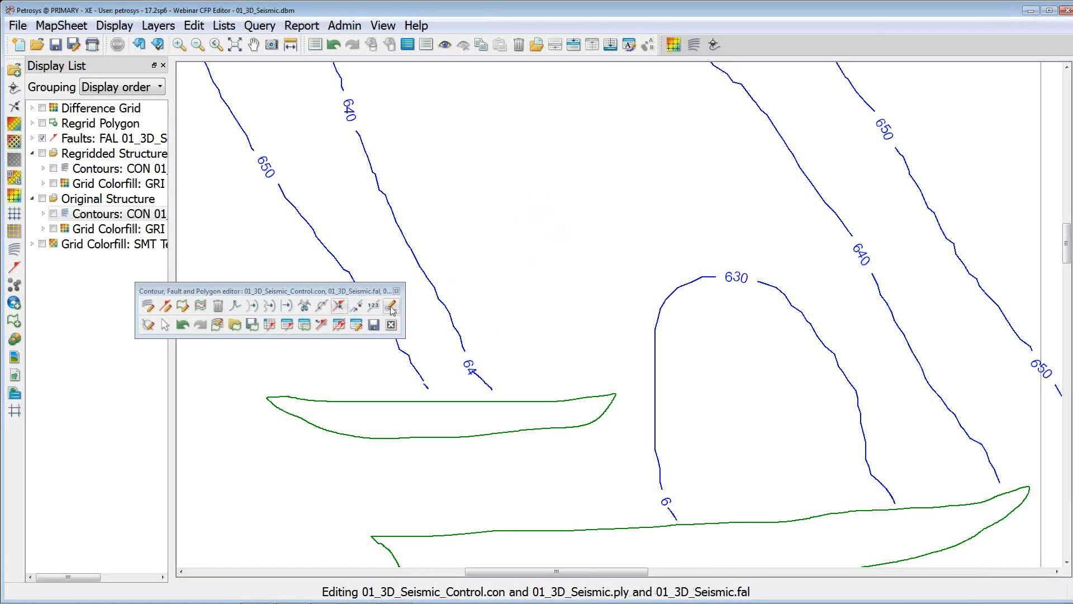
left_click(338, 306)
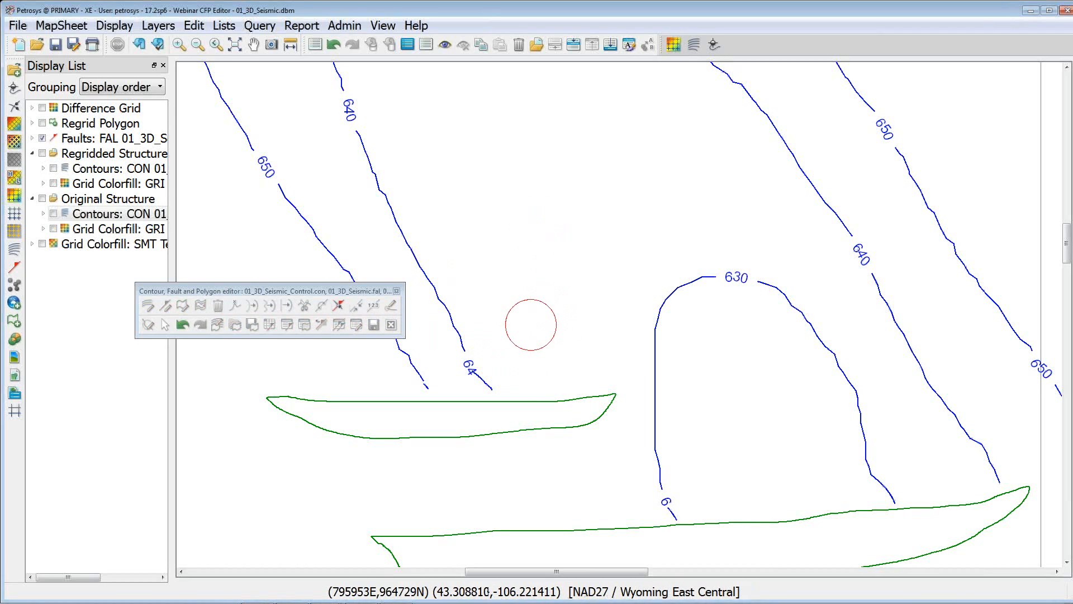
left_click(493, 395)
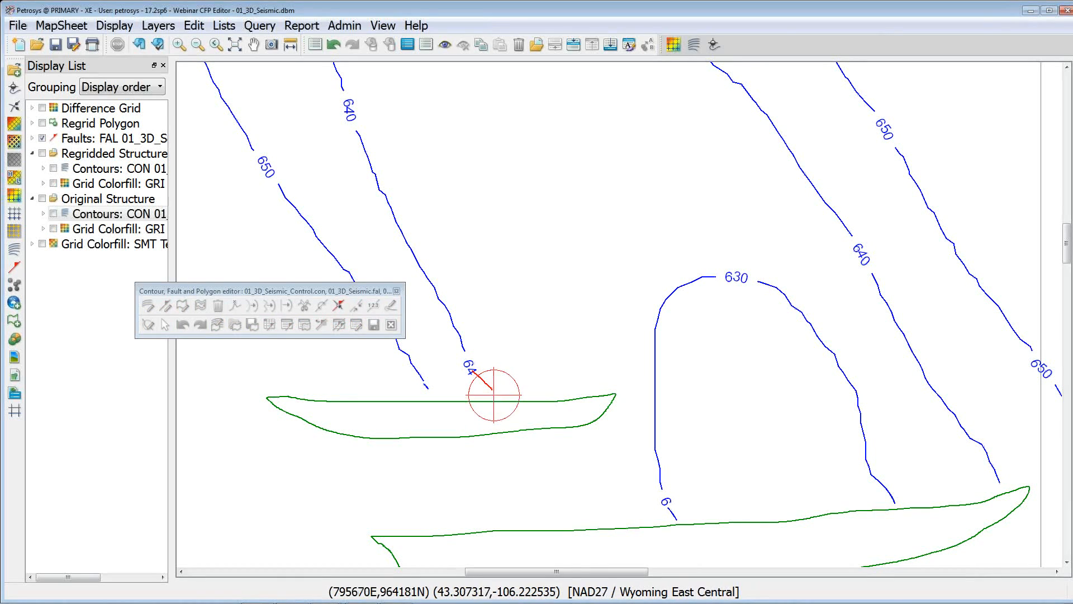
left_click(494, 400)
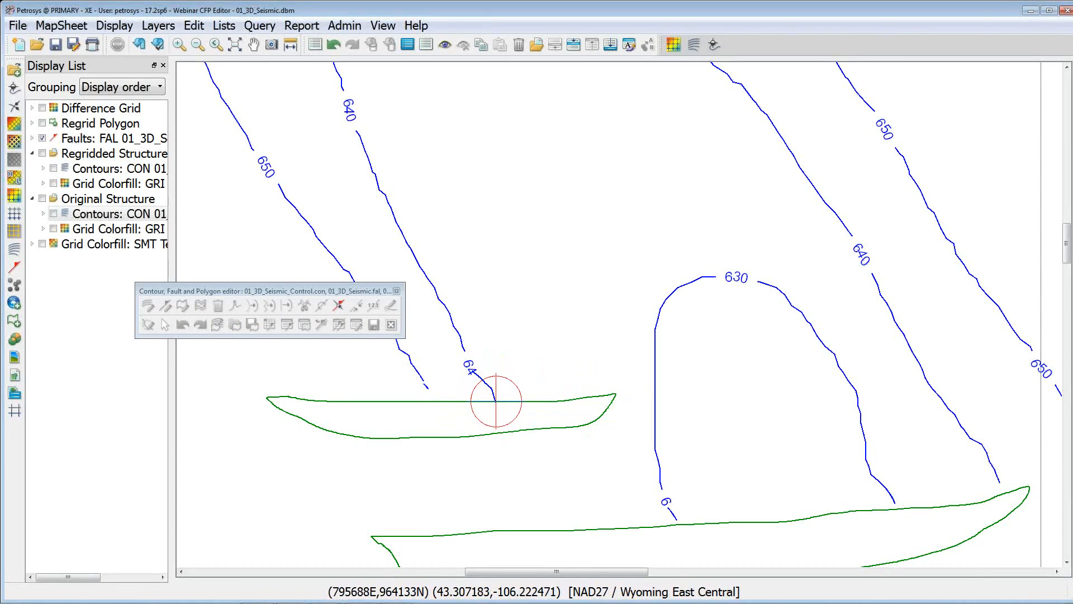
Try to snap the western 650 contour's end to the north edge of fault C
left_click(441, 400)
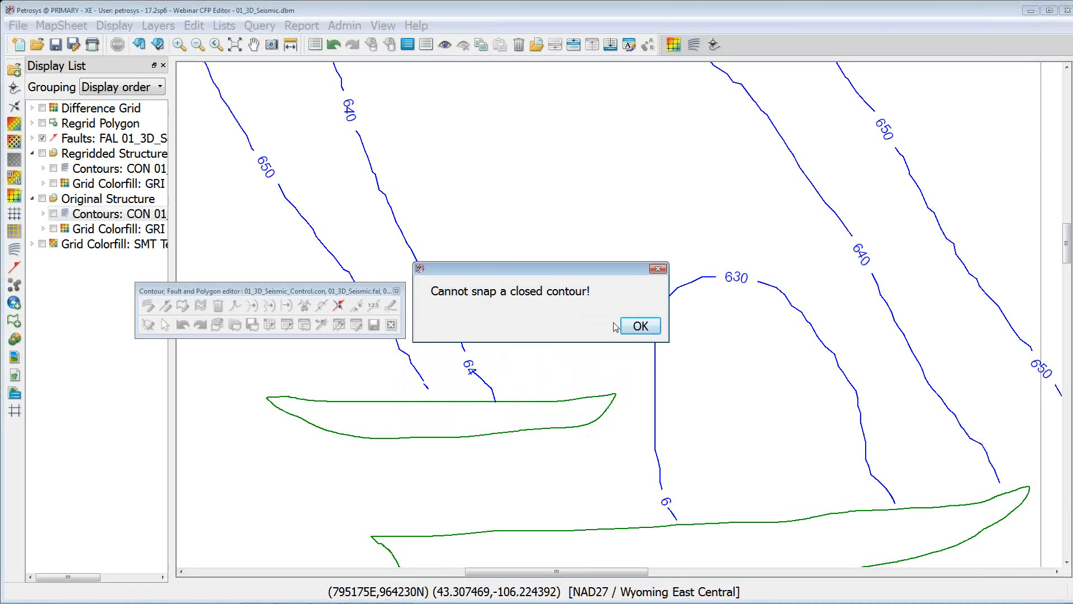
left_click(639, 326)
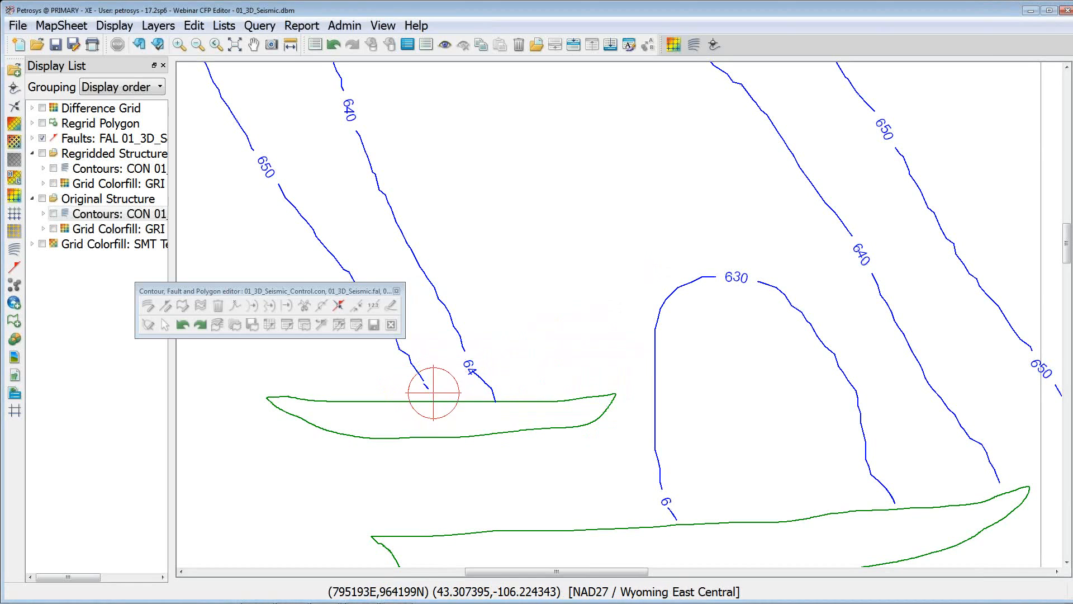
left_click(438, 400)
left_click(641, 326)
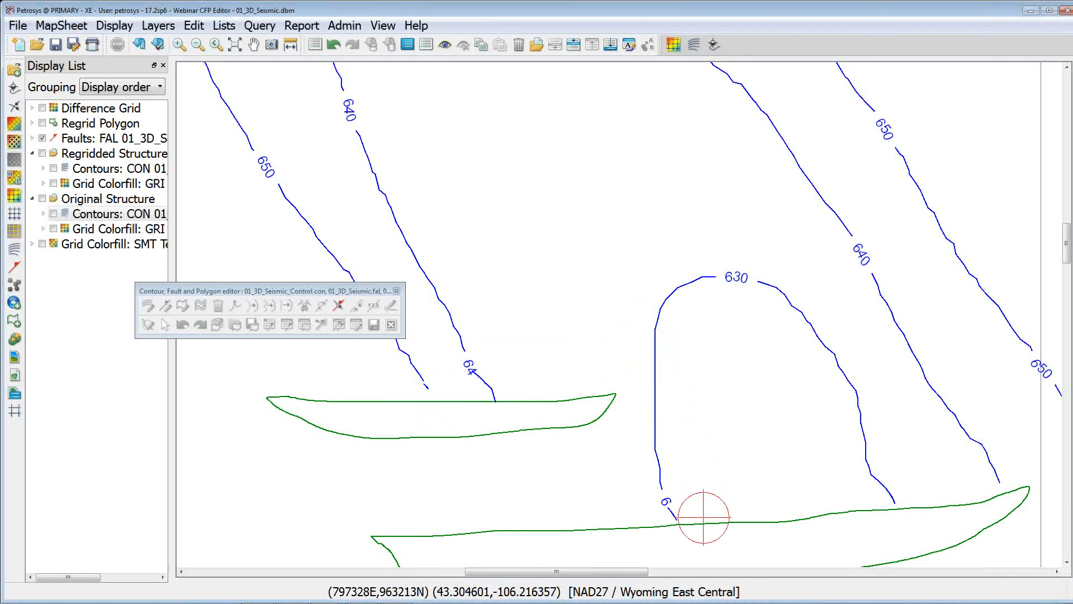
Snap both ends of the 630 contour and the eastern 640 contour's end to the north edge of fault B
left_click(674, 518)
left_click(895, 505)
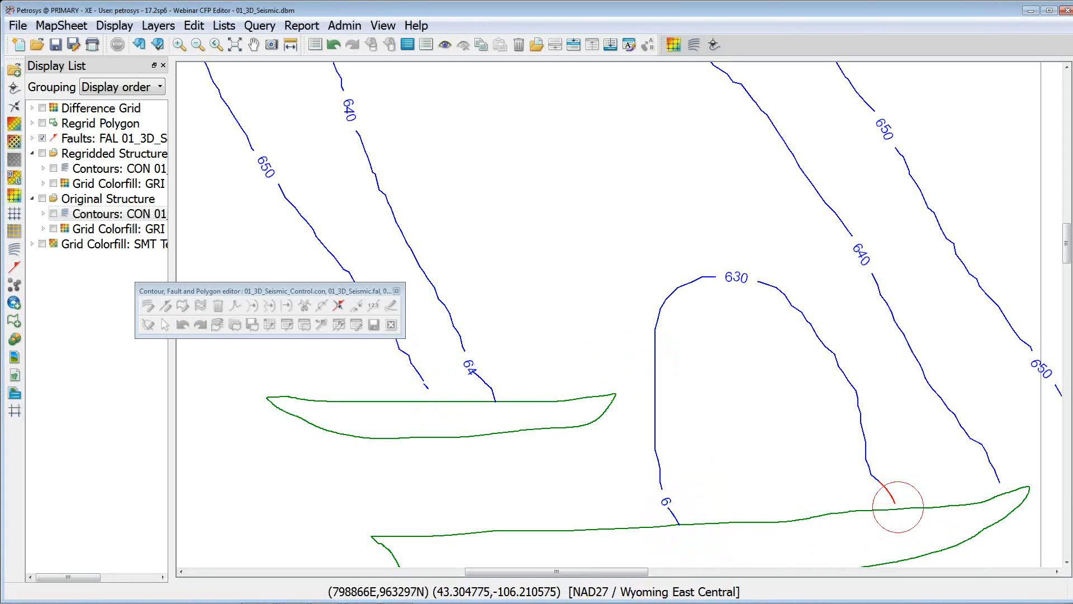
left_click(1000, 491)
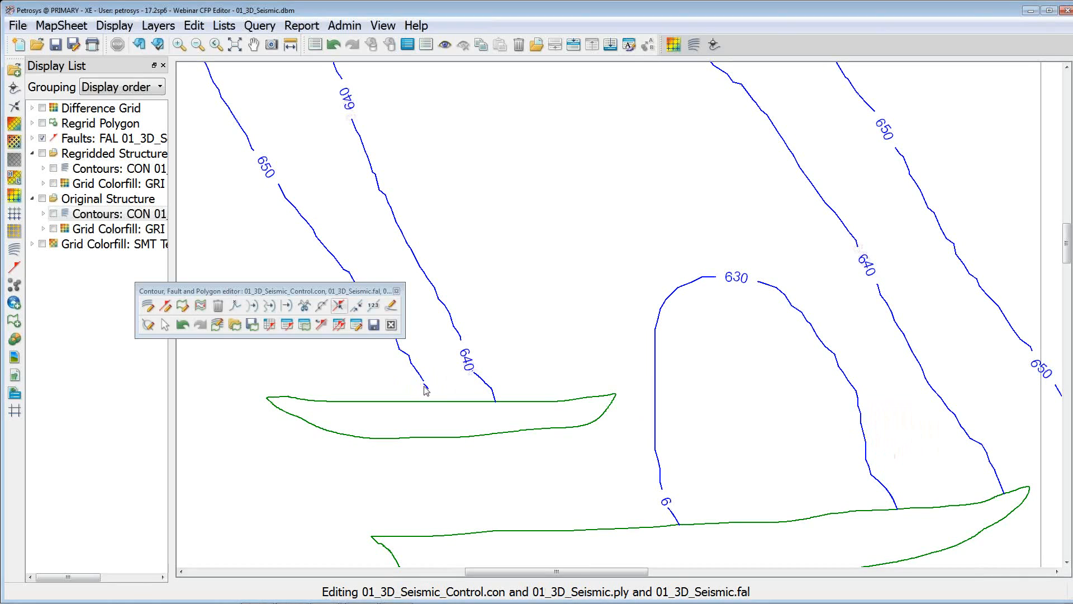
Try to join the western 650 contour to the short fragment at its southern end near fault C
left_click(360, 306)
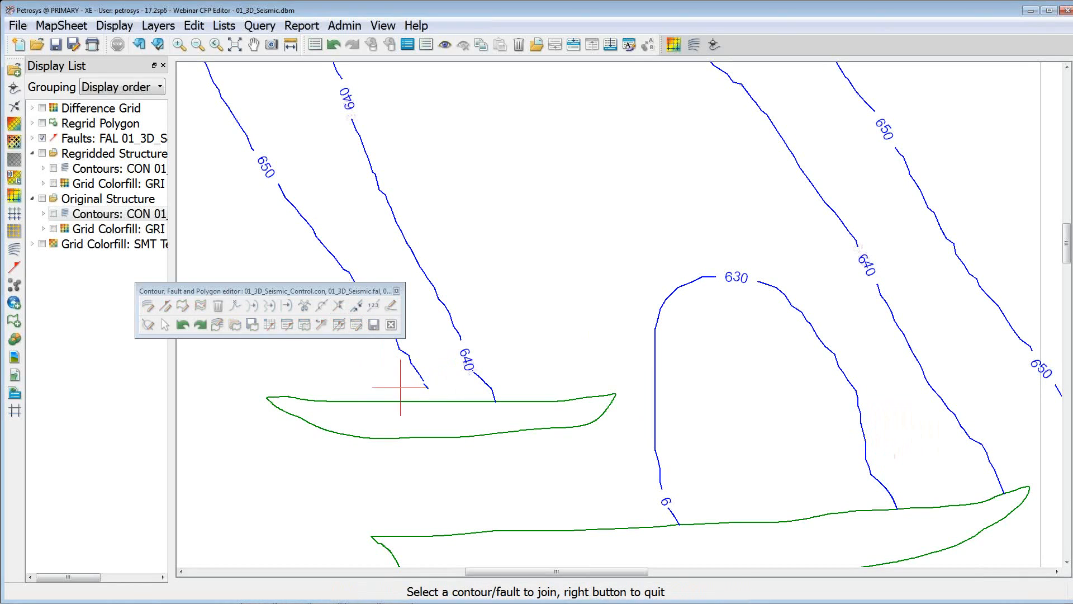
left_click(422, 383)
left_click(487, 408)
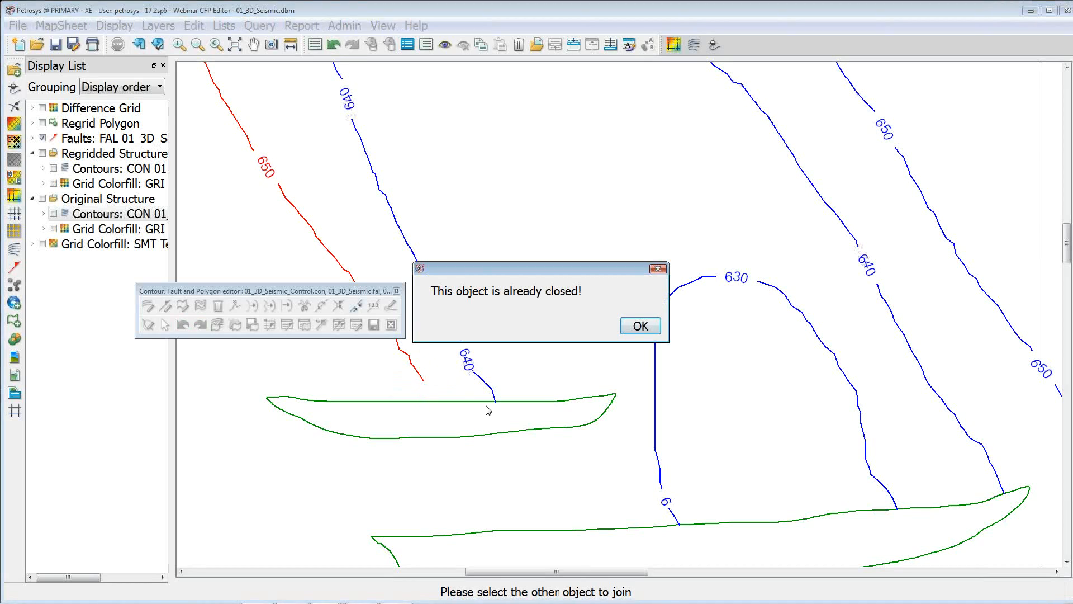
left_click(639, 331)
right_click(485, 366)
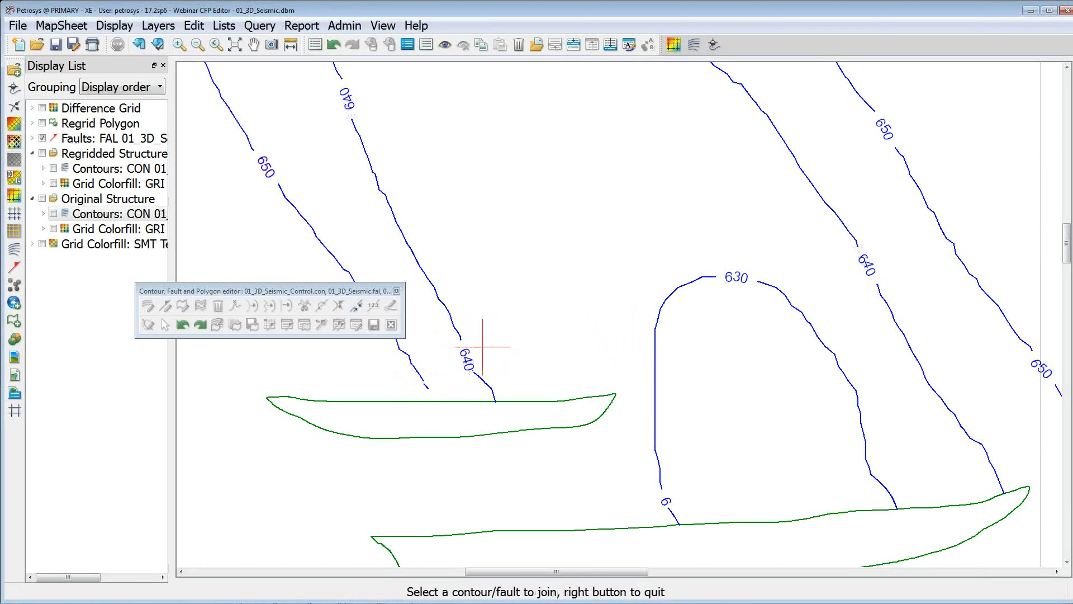
right_click(483, 347)
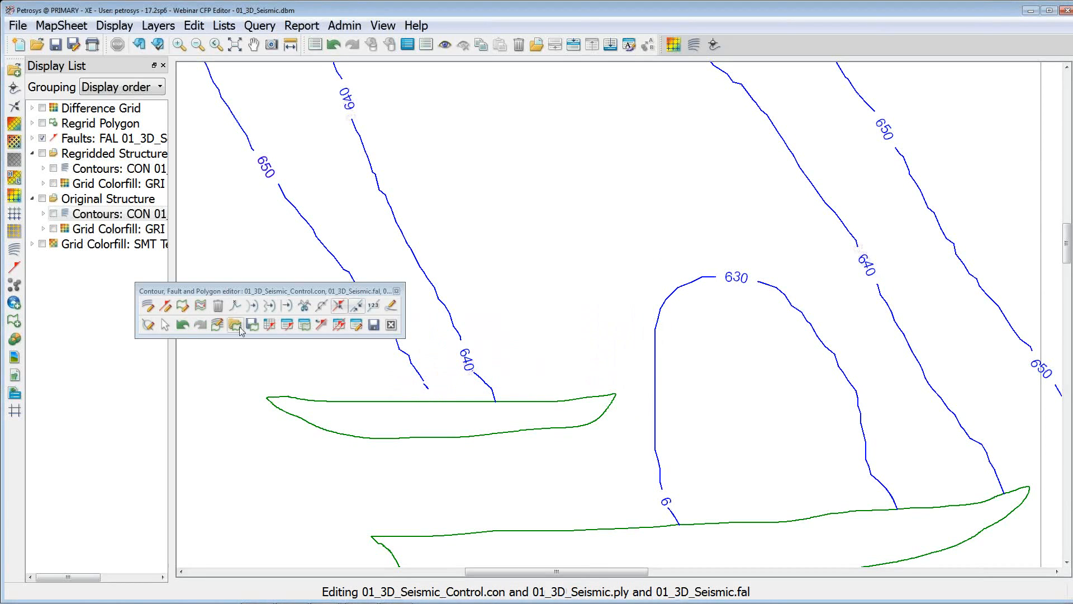
Delete the short contour fragment at the southern end of the western 650 contour
left_click(218, 305)
left_click(431, 387)
left_click(432, 388)
right_click(435, 382)
Add a short level 650 contour from the western 650 contour's end toward the north edge of fault C
left_click(149, 306)
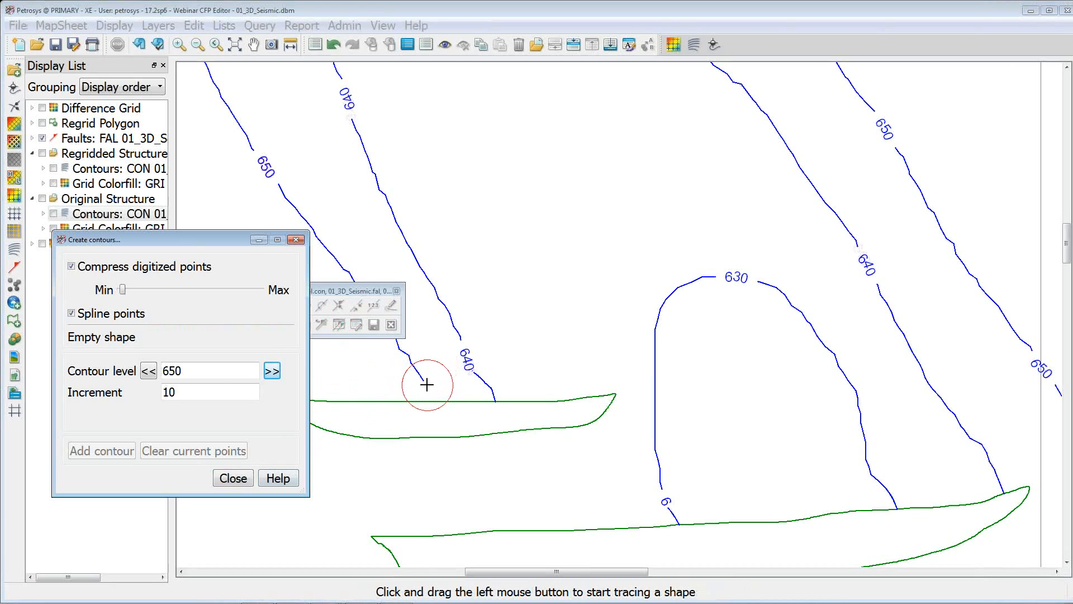
left_click_drag(426, 384, 434, 396)
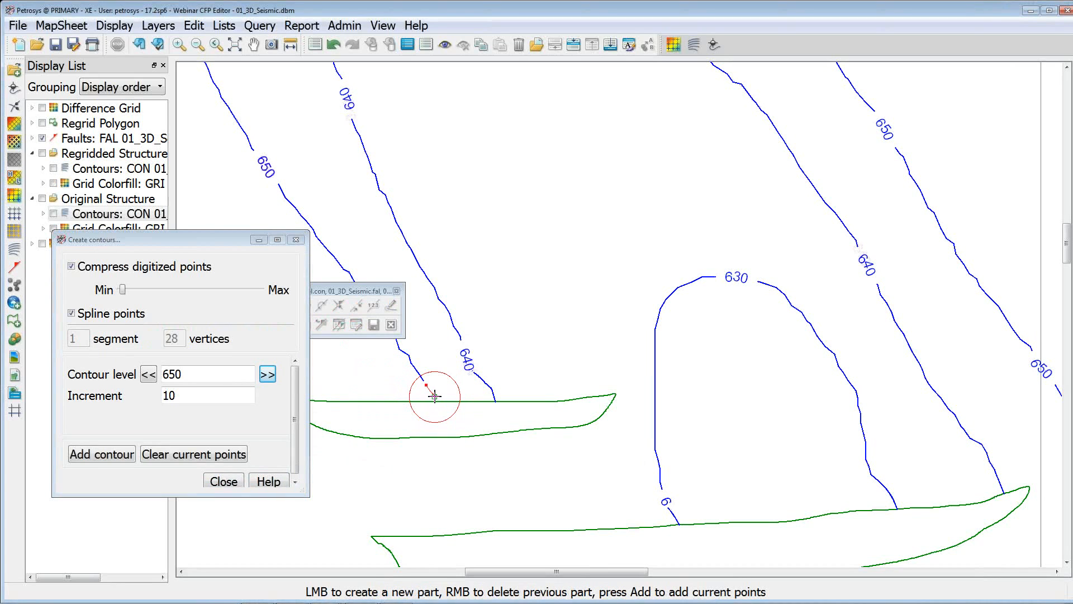
left_click(122, 455)
left_click(371, 395)
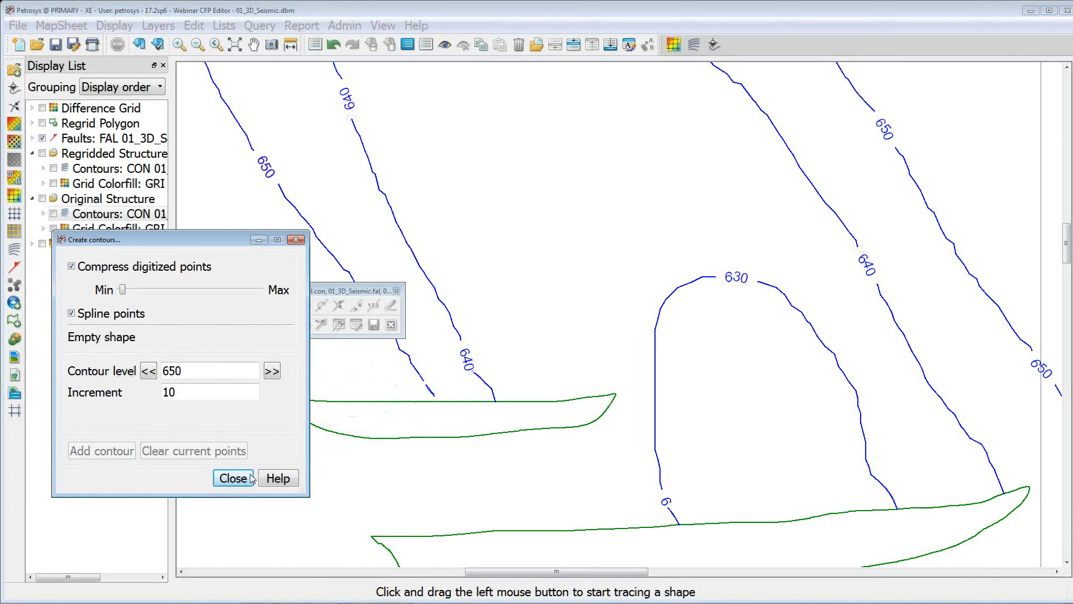
left_click(233, 478)
Try to join the new short 650 contour to the western 650 contour
left_click(357, 306)
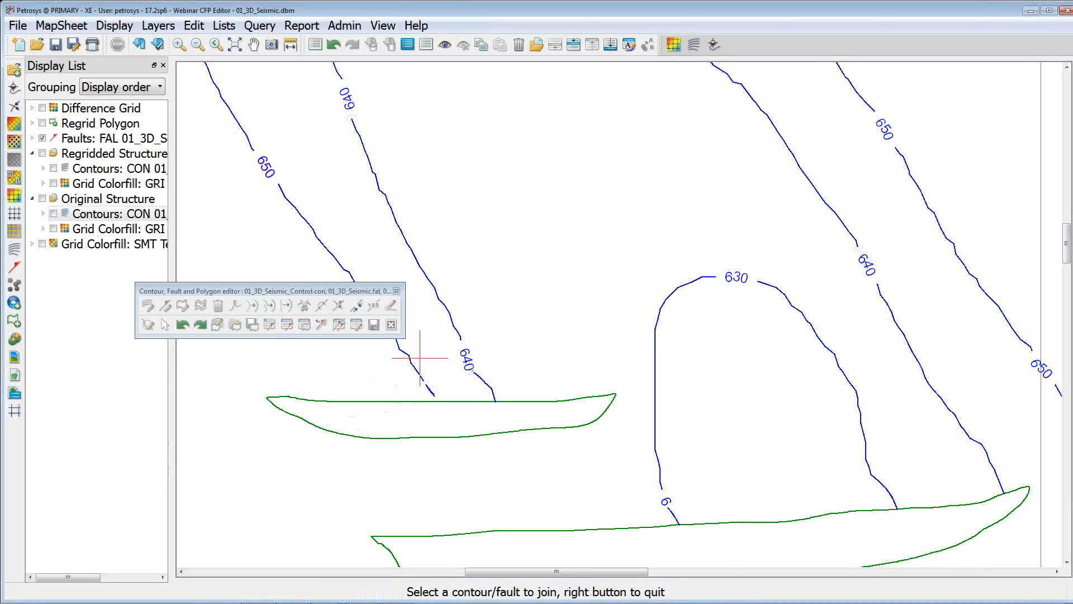
left_click(428, 387)
left_click(431, 391)
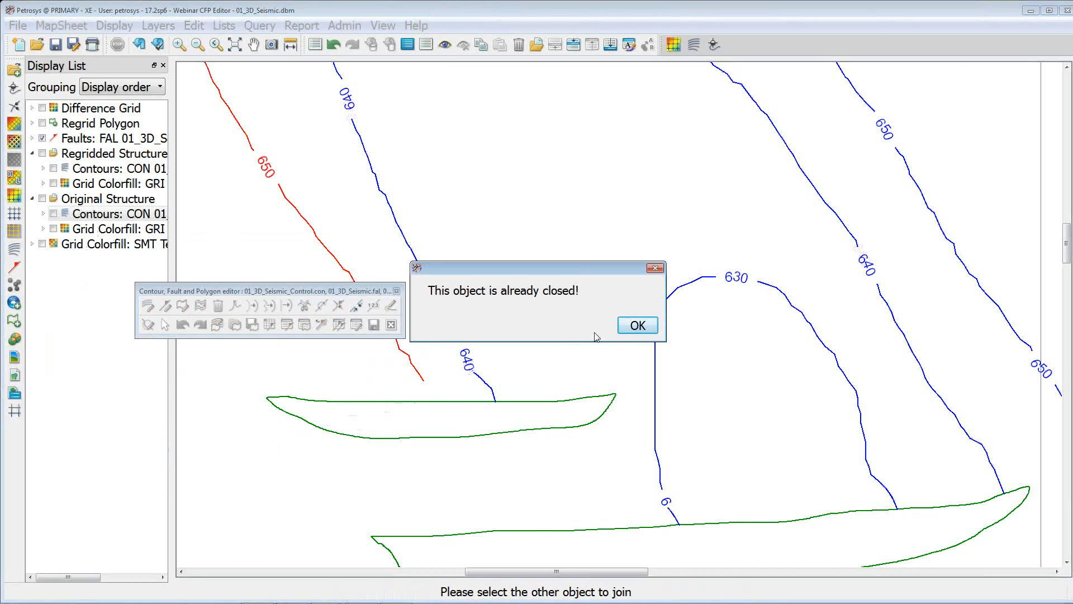
left_click(637, 326)
right_click(484, 364)
right_click(439, 382)
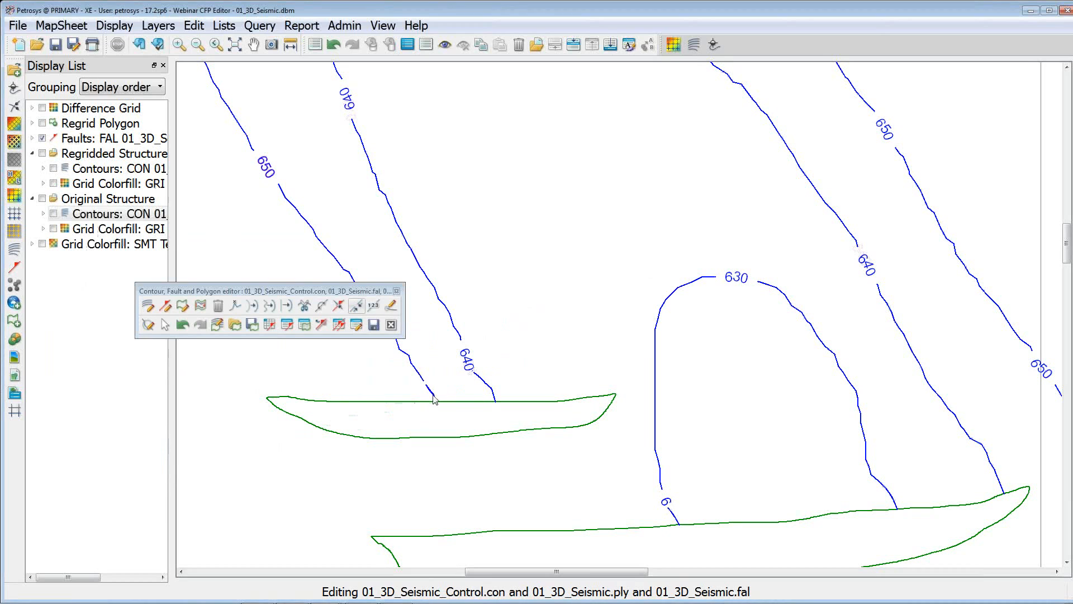
Delete the short 650 contour just added between the western 650 contour and fault C
scroll(434, 398, "up", 3)
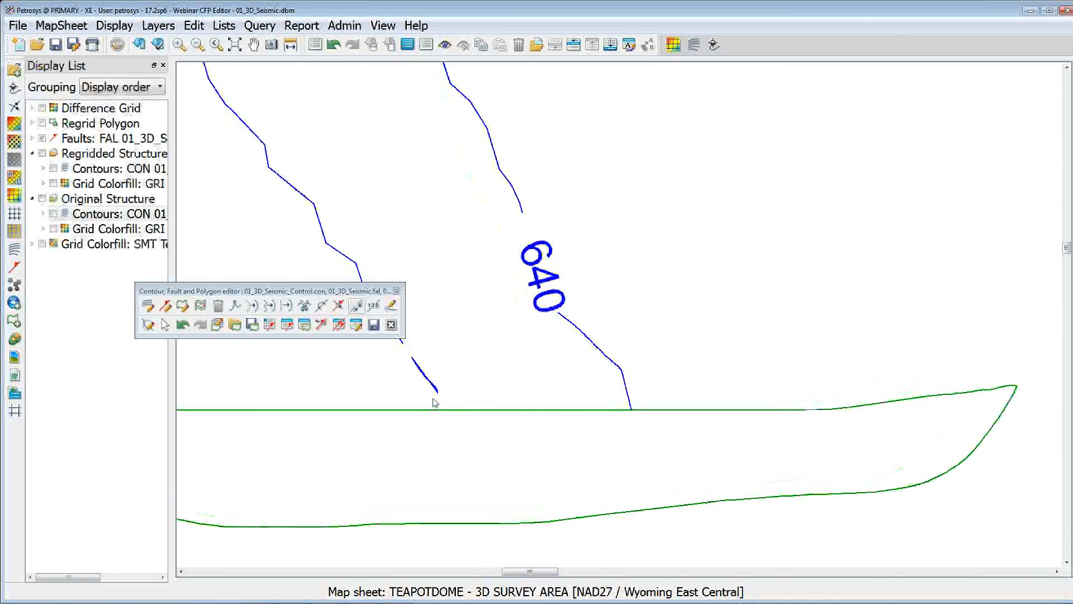
scroll(434, 401, "up", 1)
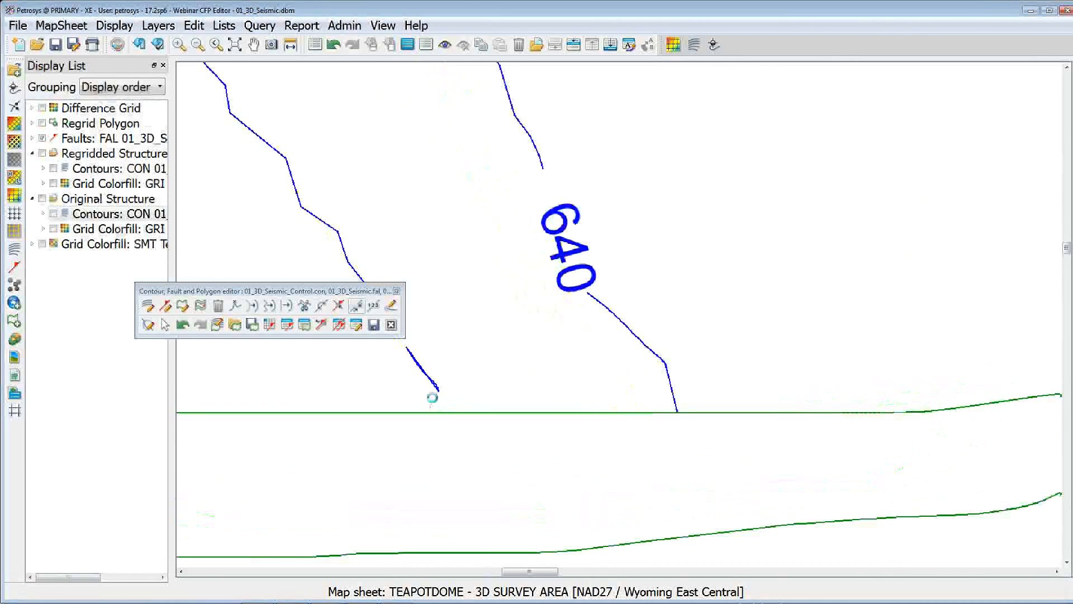
left_click(218, 306)
left_click(434, 380)
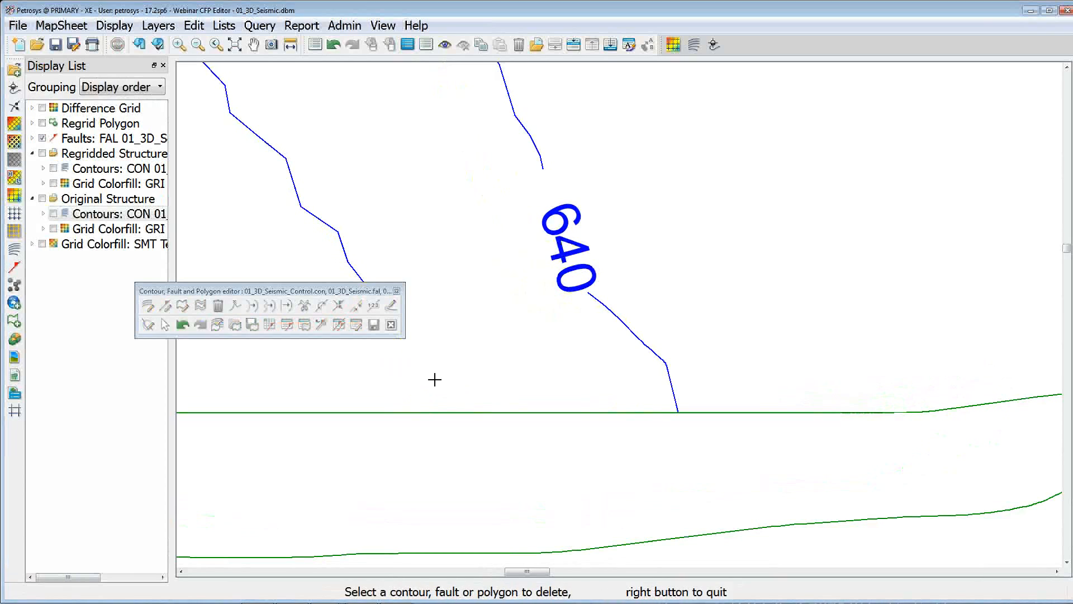
right_click(459, 353)
Draw a replacement level 650 contour from just below the western 650 contour's end down toward fault C, leaving a small gap
left_click_drag(196, 292, 272, 155)
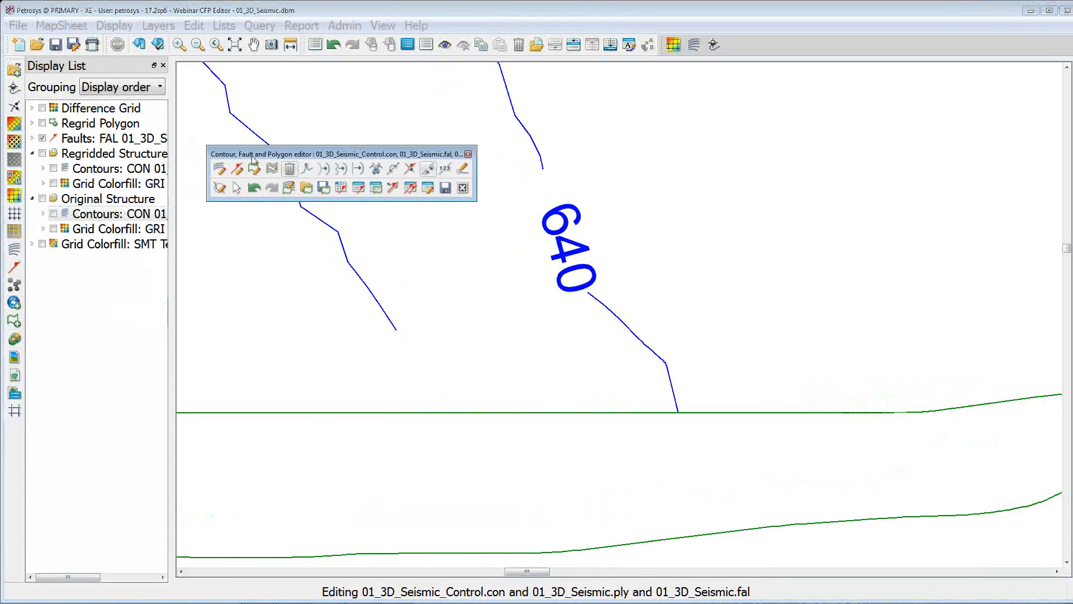
left_click(219, 168)
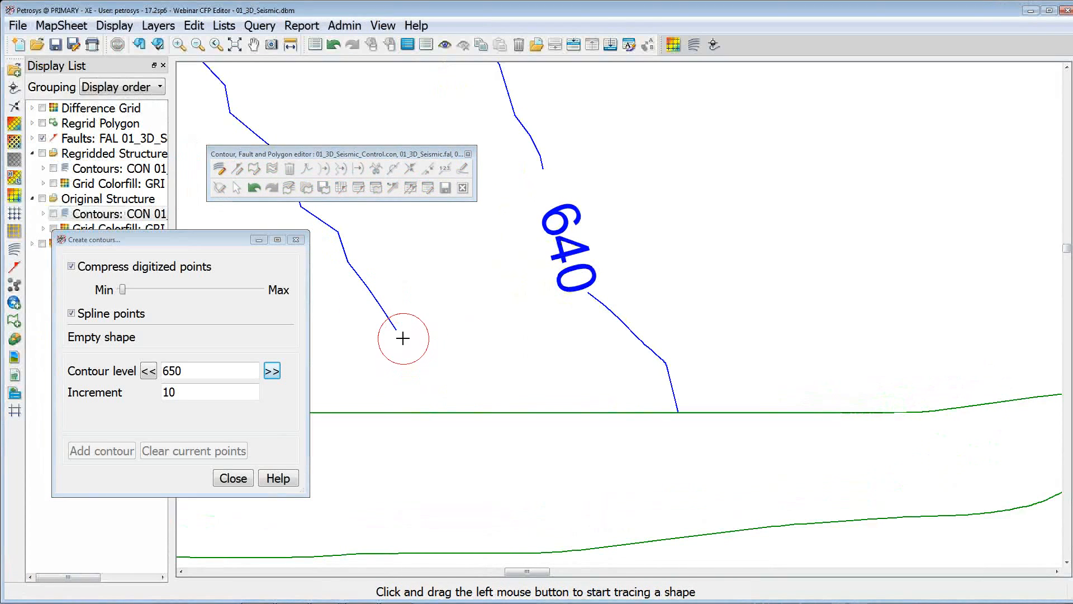
left_click_drag(403, 338, 436, 388)
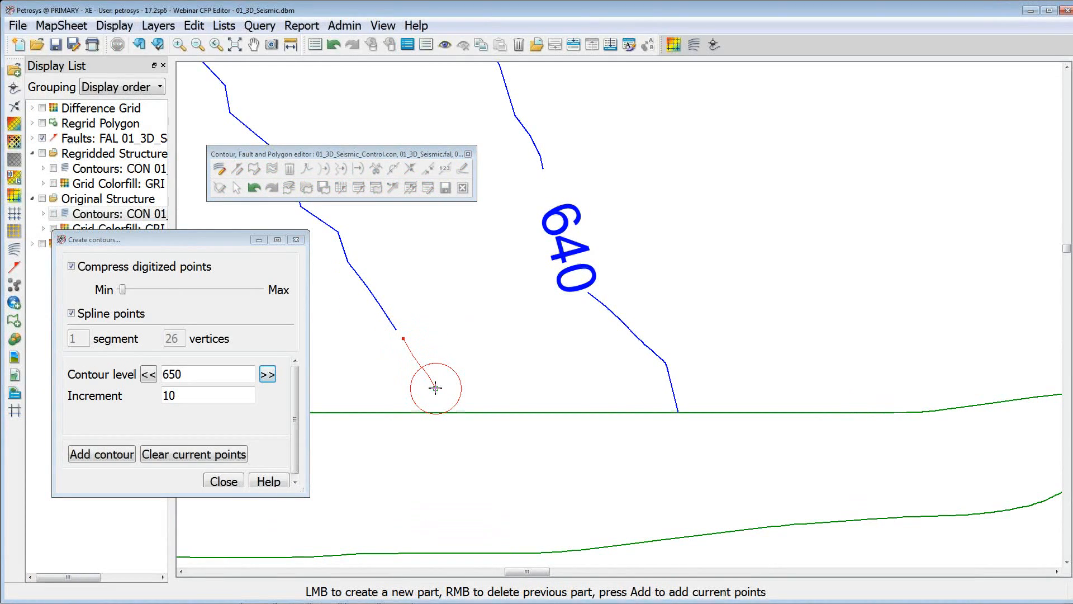
left_click(132, 454)
right_click(434, 232)
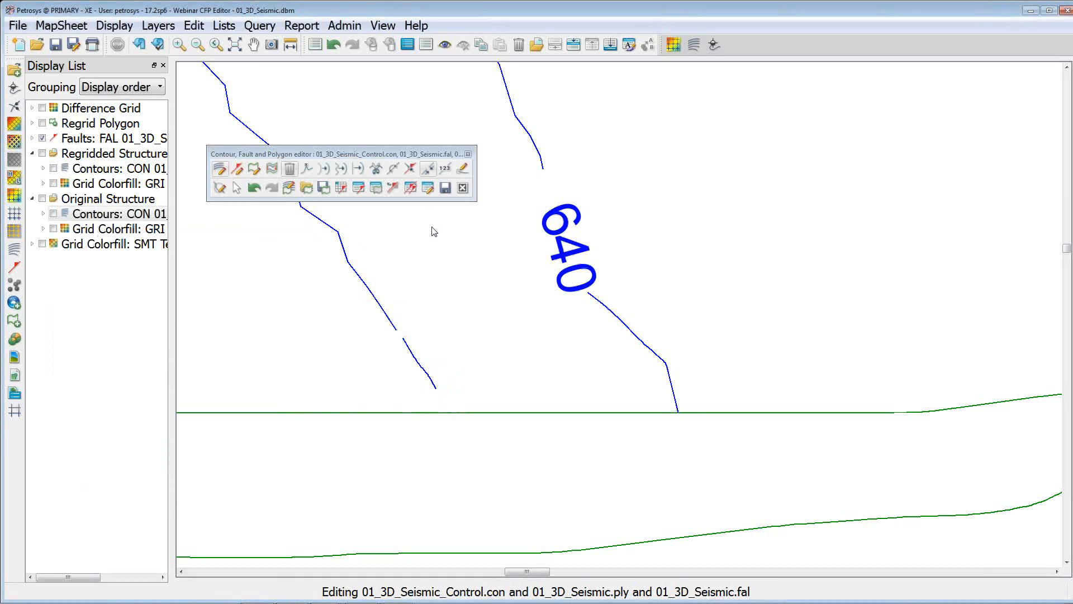
Join the western 650 contour to the replacement segment below its southern end
left_click(411, 169)
left_click(386, 323)
left_click(406, 341)
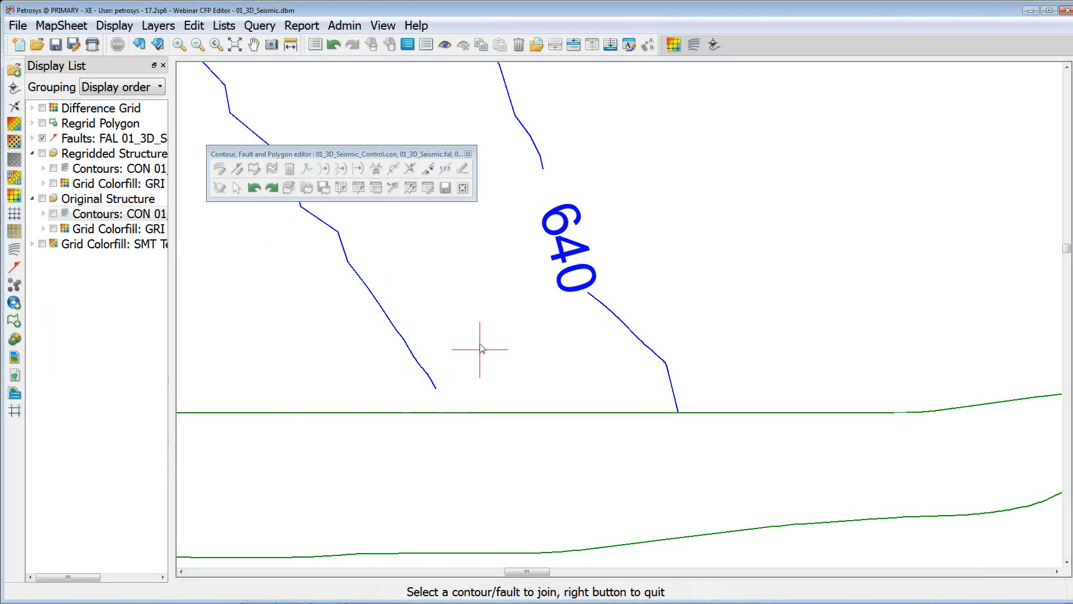
right_click(474, 342)
Snap the joined western 650 contour's end toward the north edge of fault C
left_click(410, 188)
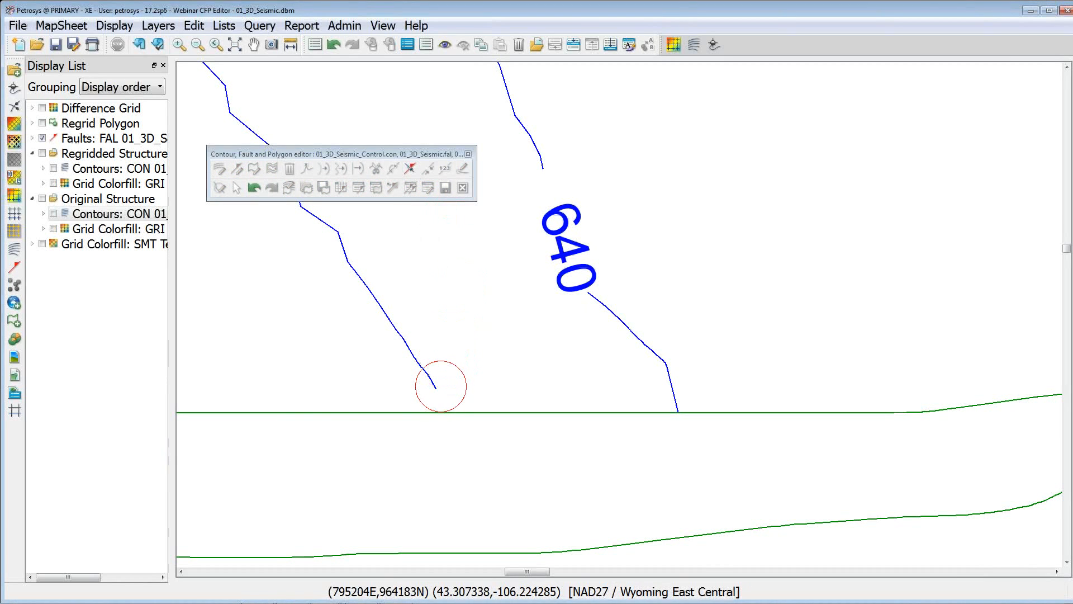
left_click(443, 403)
left_click(445, 403)
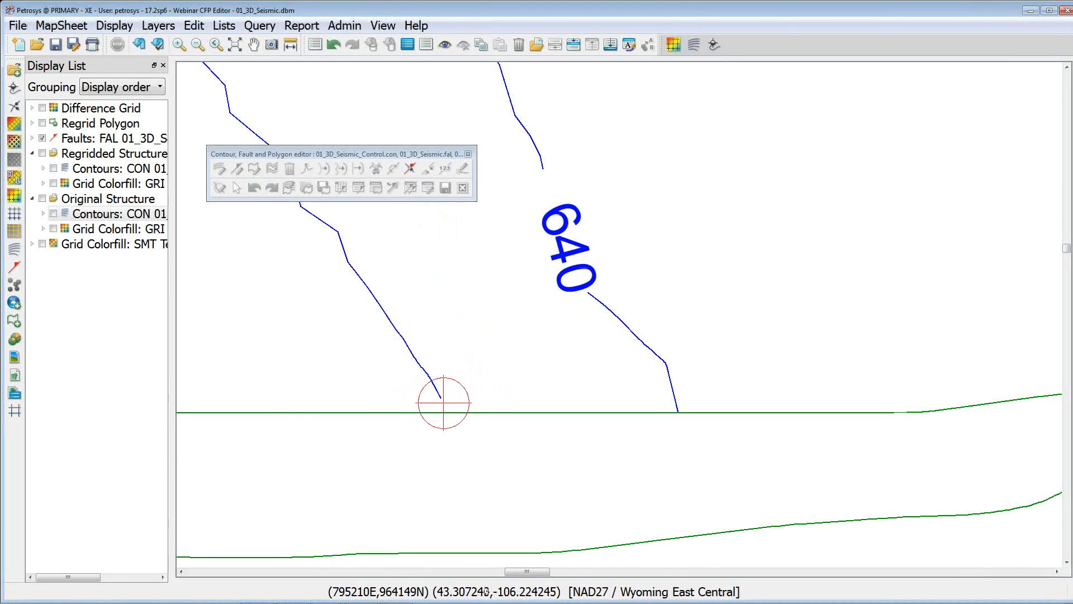
right_click(439, 406)
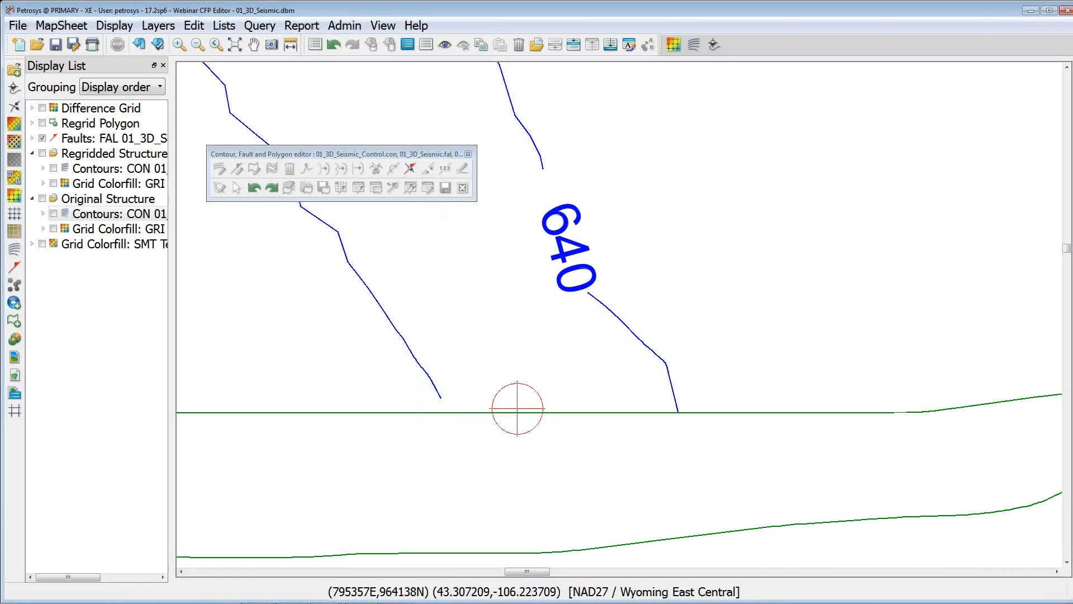
Snap the eastern 650 contour's end to the northwest edge of the curved fault A
scroll(517, 398, "down", 4)
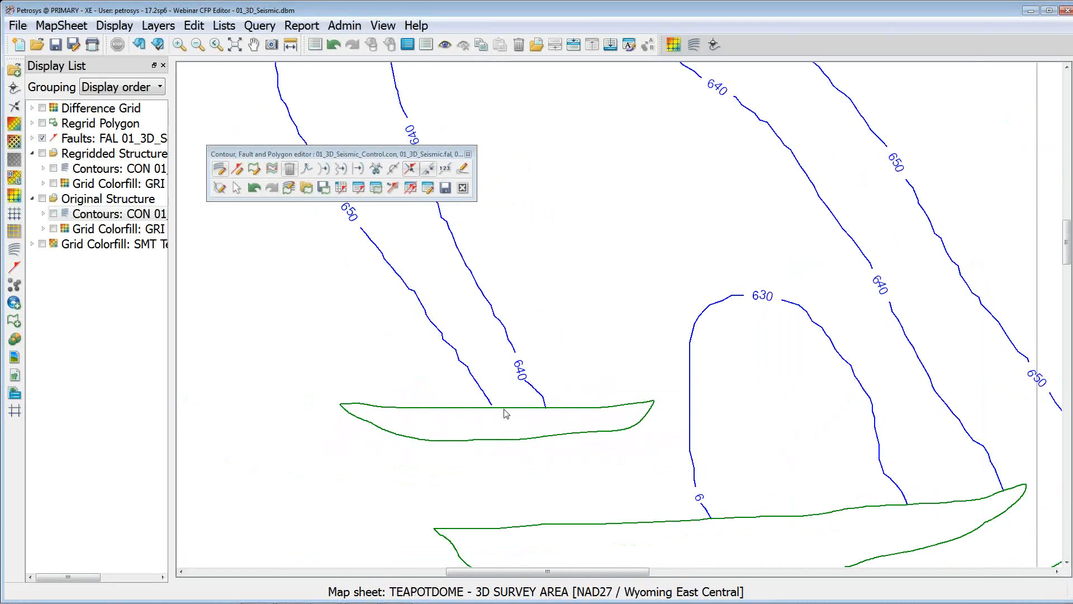
scroll(965, 445, "down", 2)
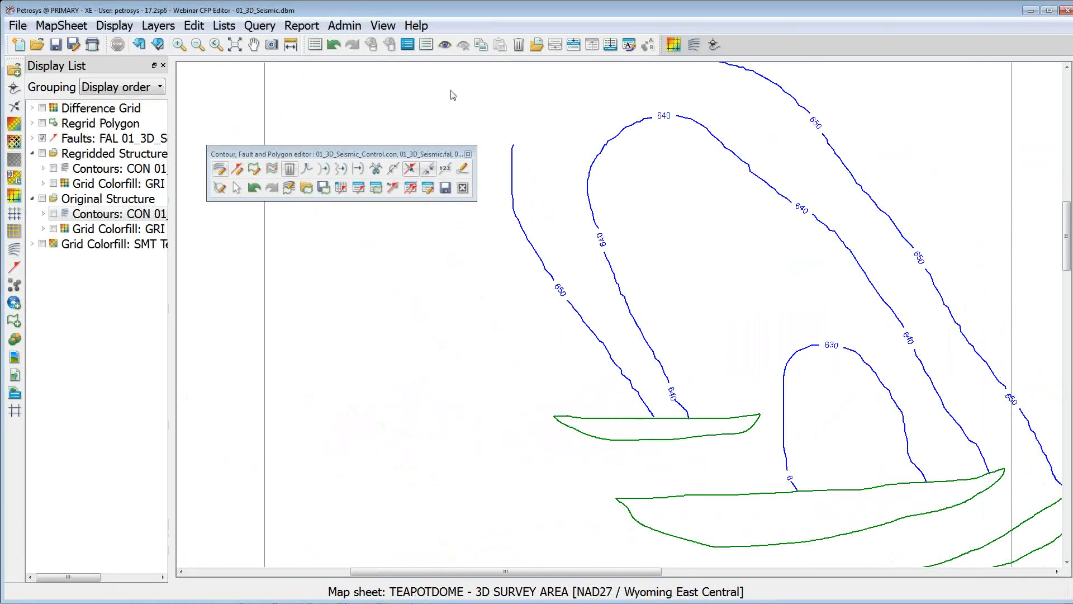
left_click(254, 45)
left_click_drag(875, 321, 627, 330)
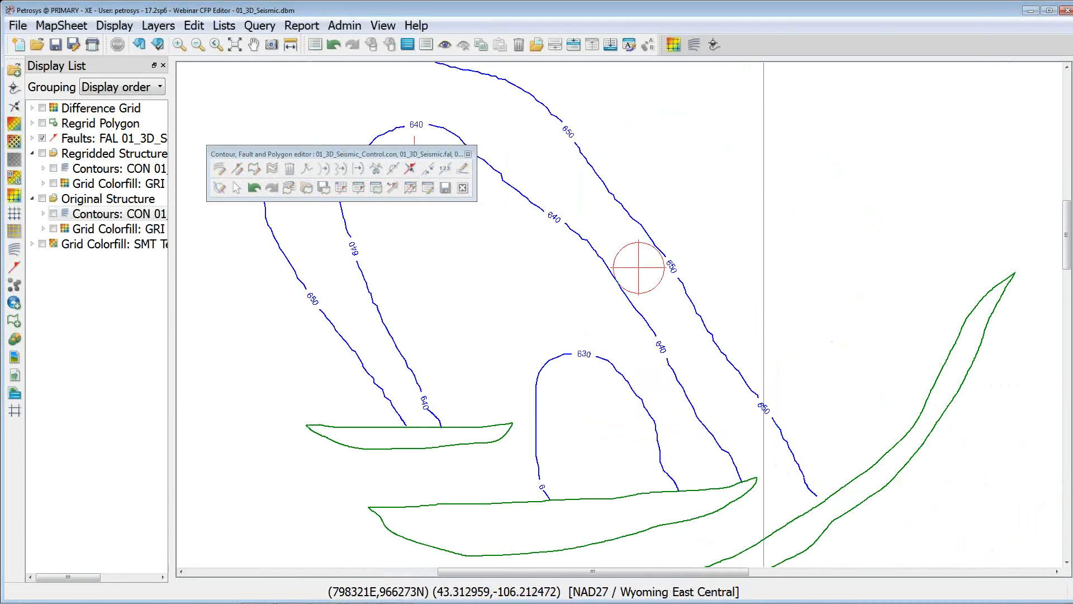
left_click(815, 498)
left_click(817, 501)
right_click(827, 443)
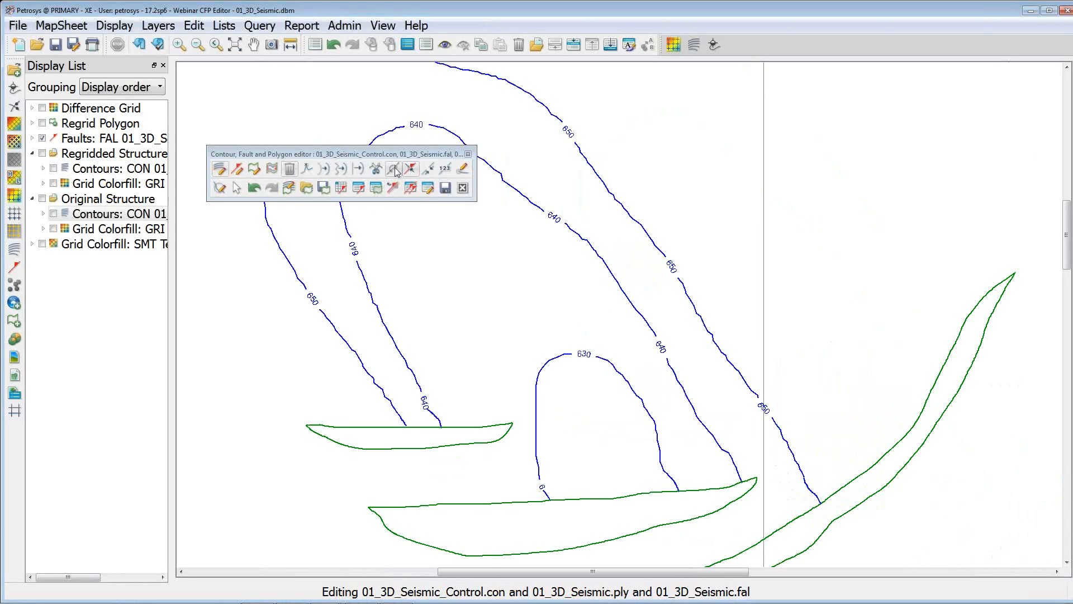
Add a level 650 contour running from the south edge of fault C to the north edge of fault B
left_click(221, 169)
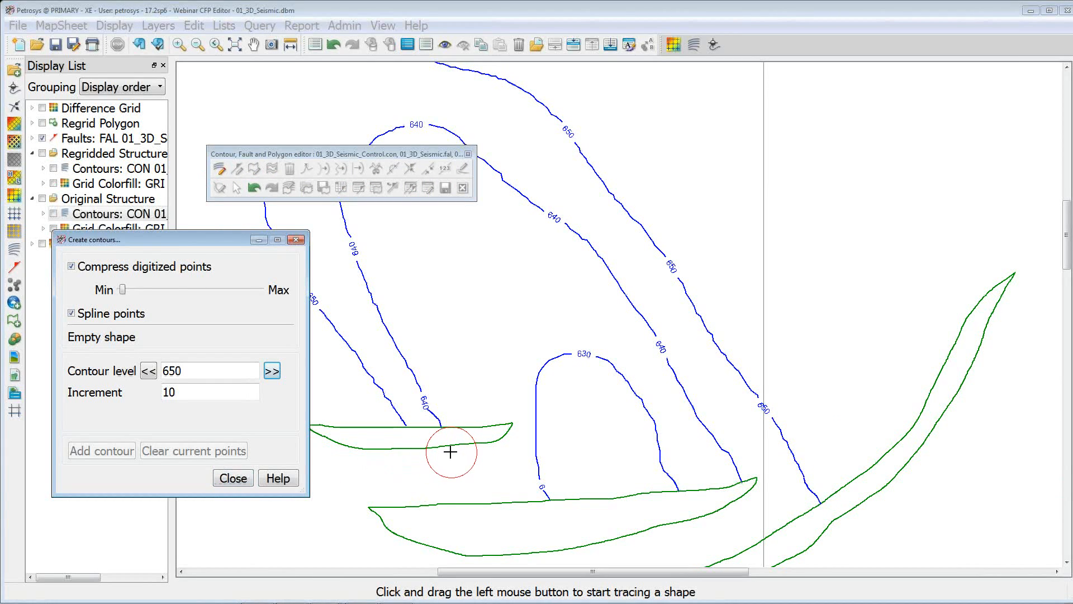
left_click_drag(451, 451, 478, 499)
left_click(103, 453)
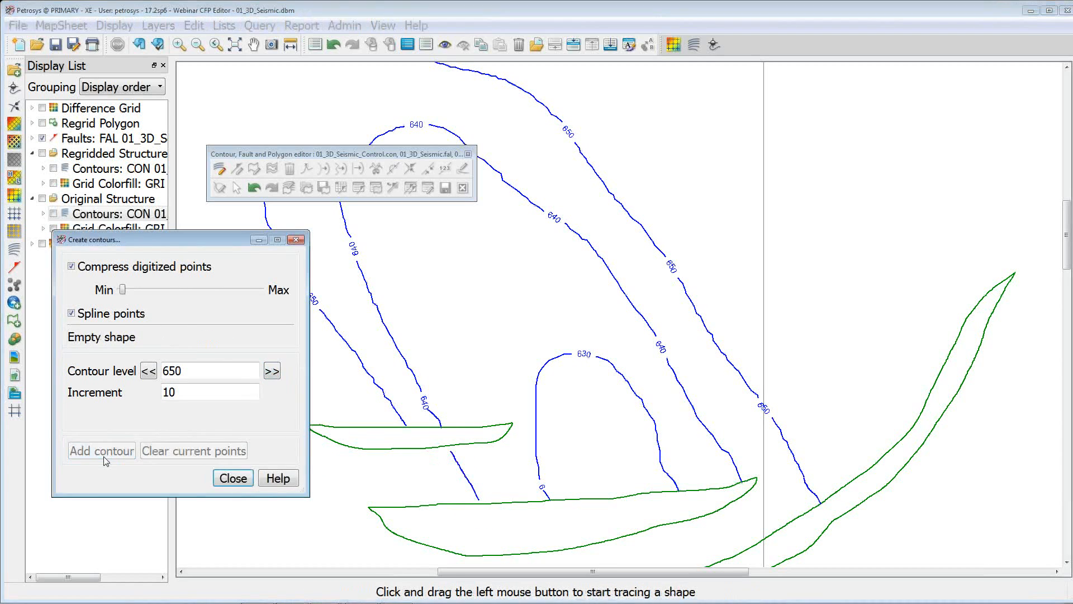
key("Escape")
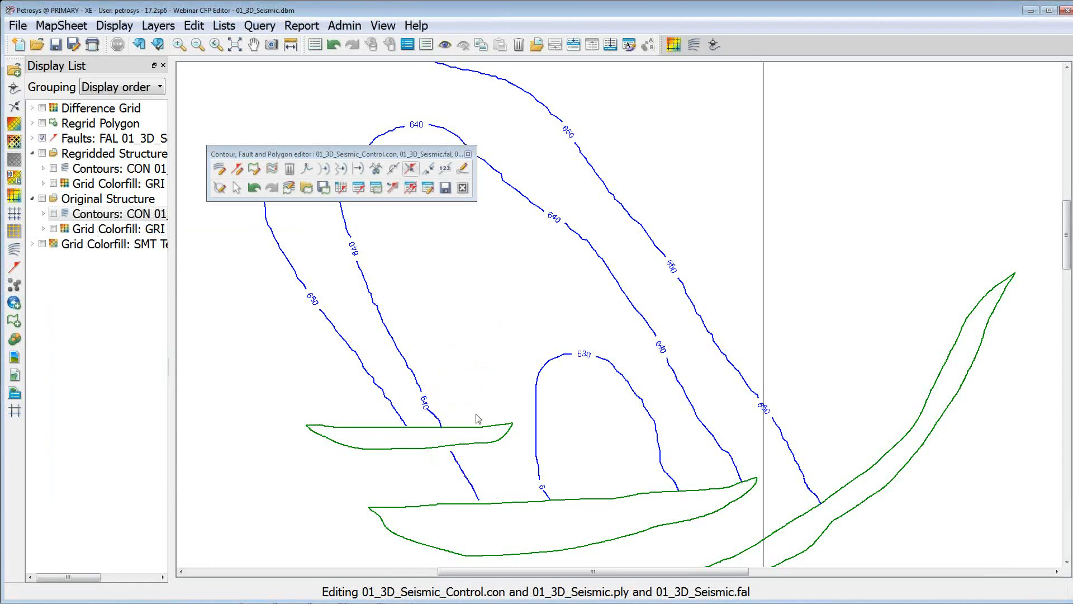
Display the original structure's contours and set a small proximity radius for editing
left_click(53, 214)
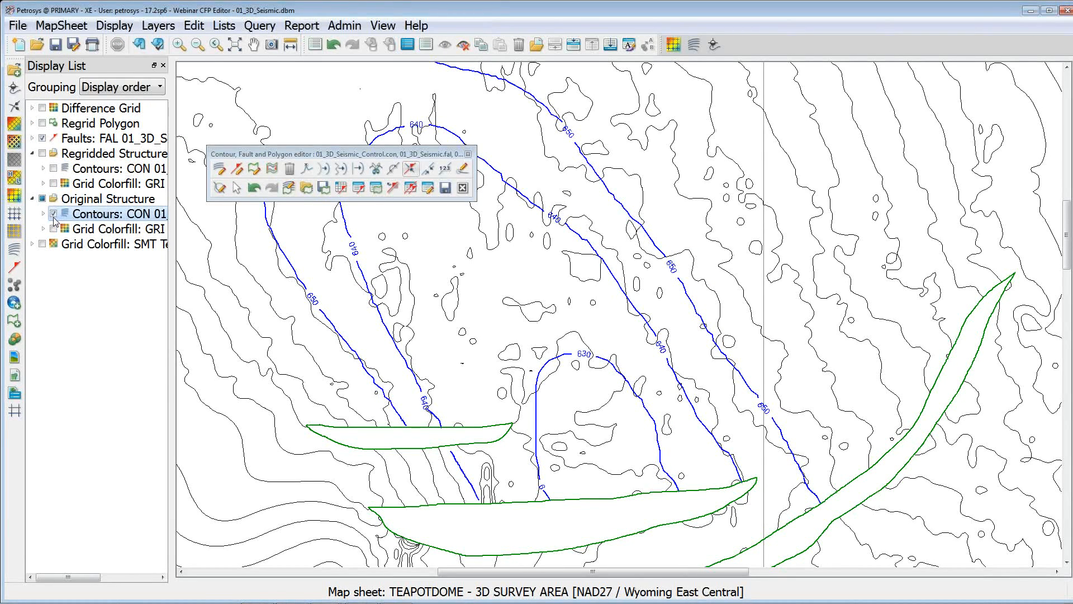
left_click_drag(355, 154, 820, 144)
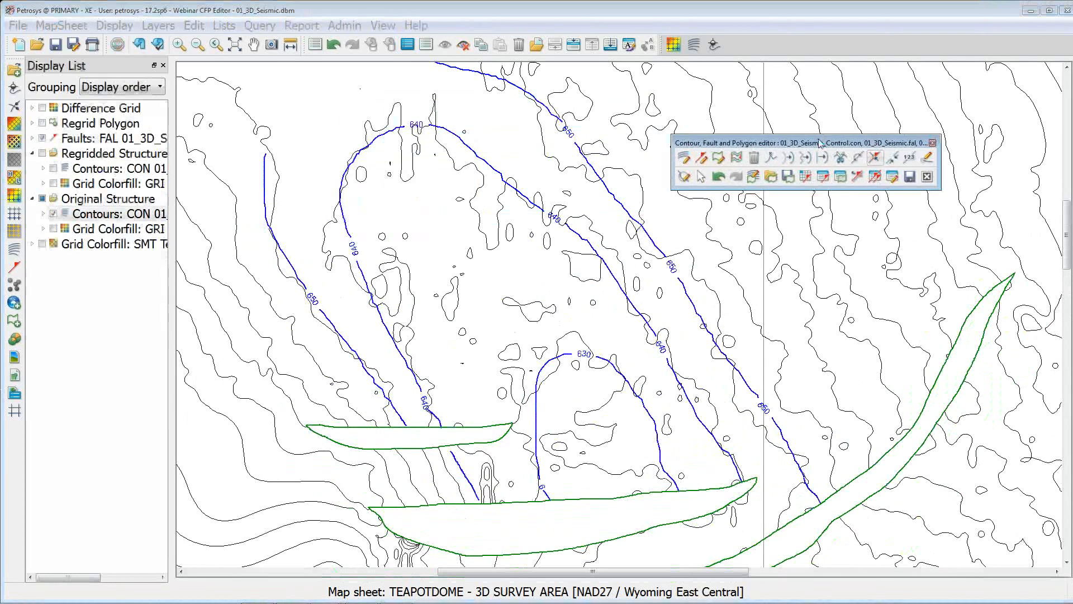
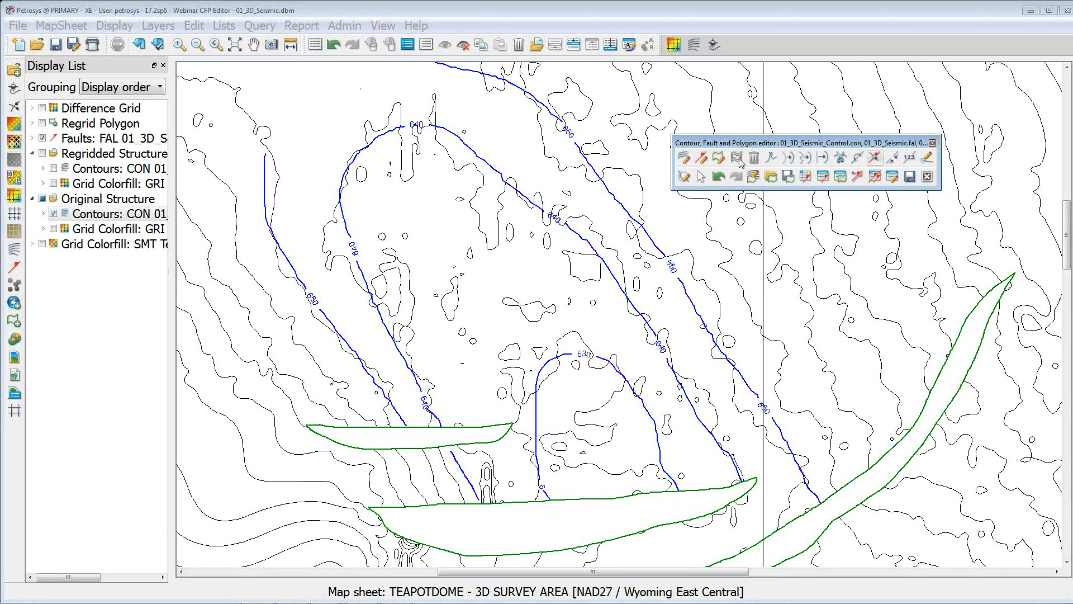
left_click(925, 157)
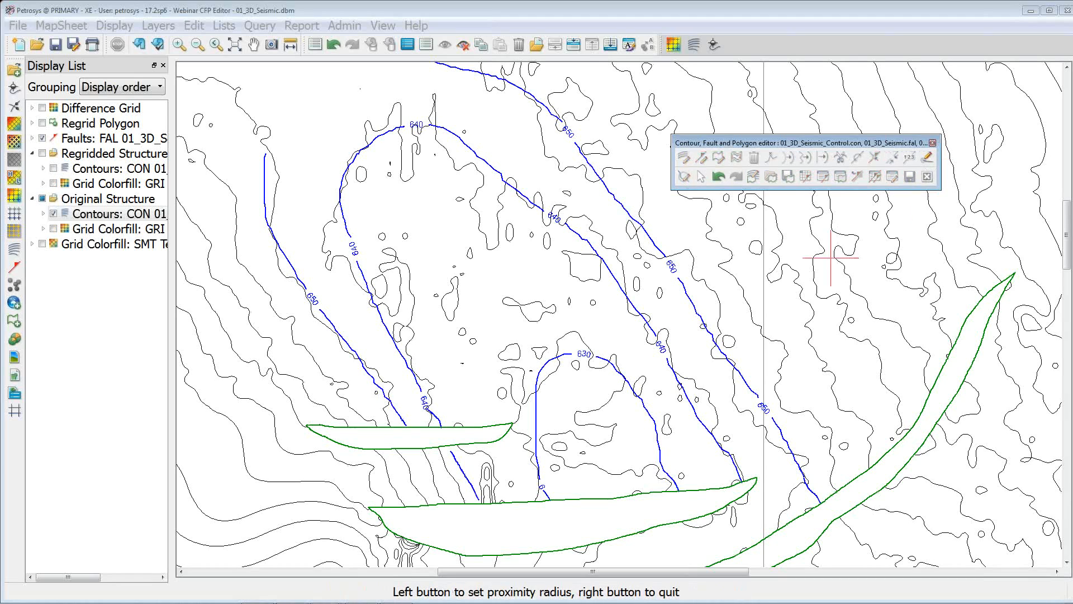
left_click_drag(761, 301, 765, 302)
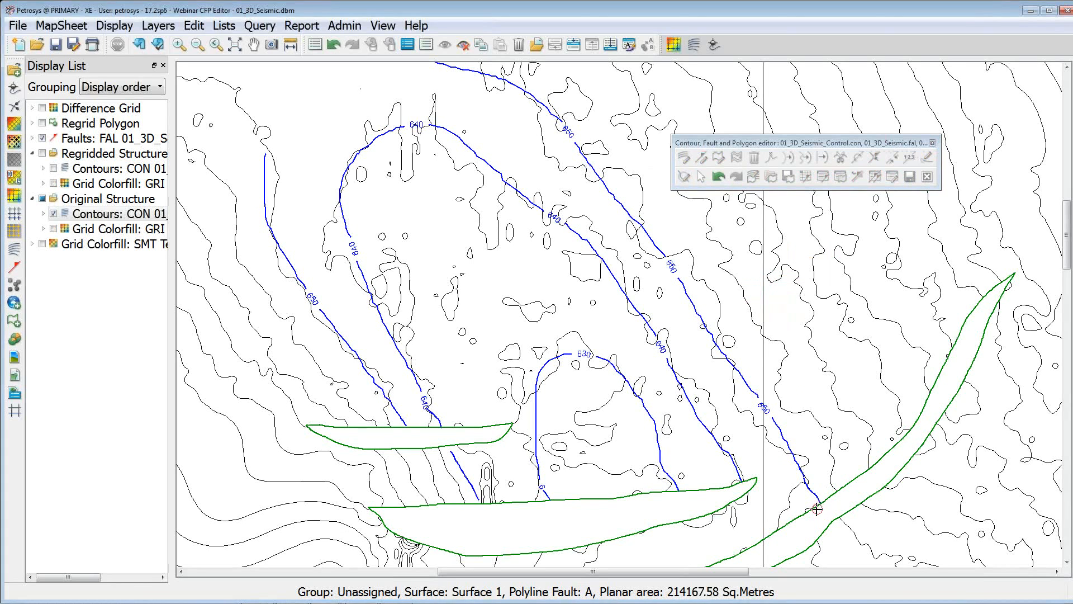
Begin the regrid polygon along fault A's northwest edge and run it northwest just outside the eastern 650 contour
left_click(764, 540)
left_click(830, 497)
left_click(810, 446)
left_click(771, 408)
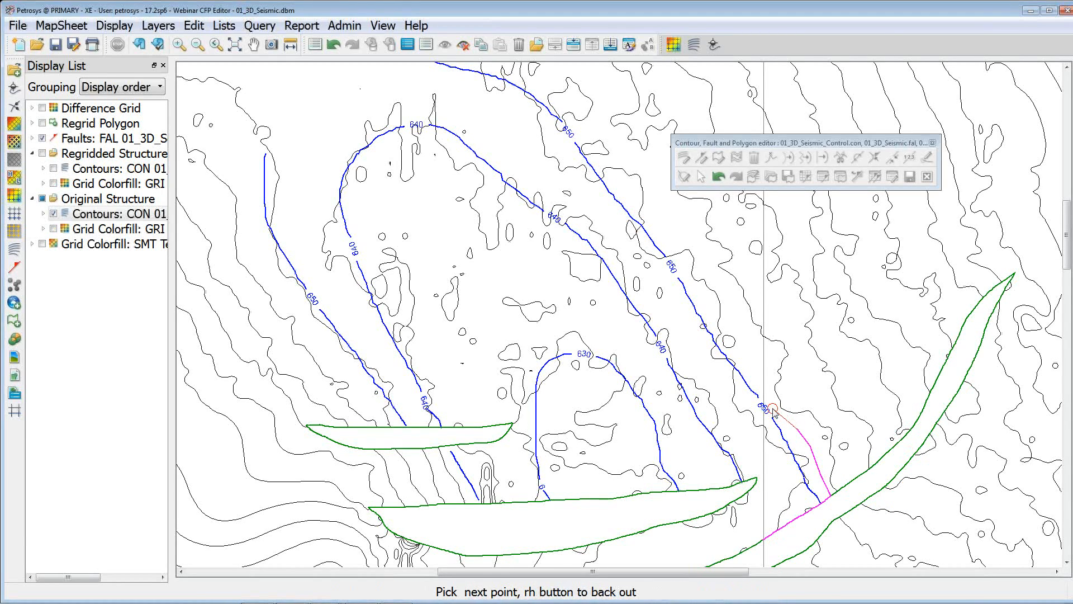
left_click(741, 315)
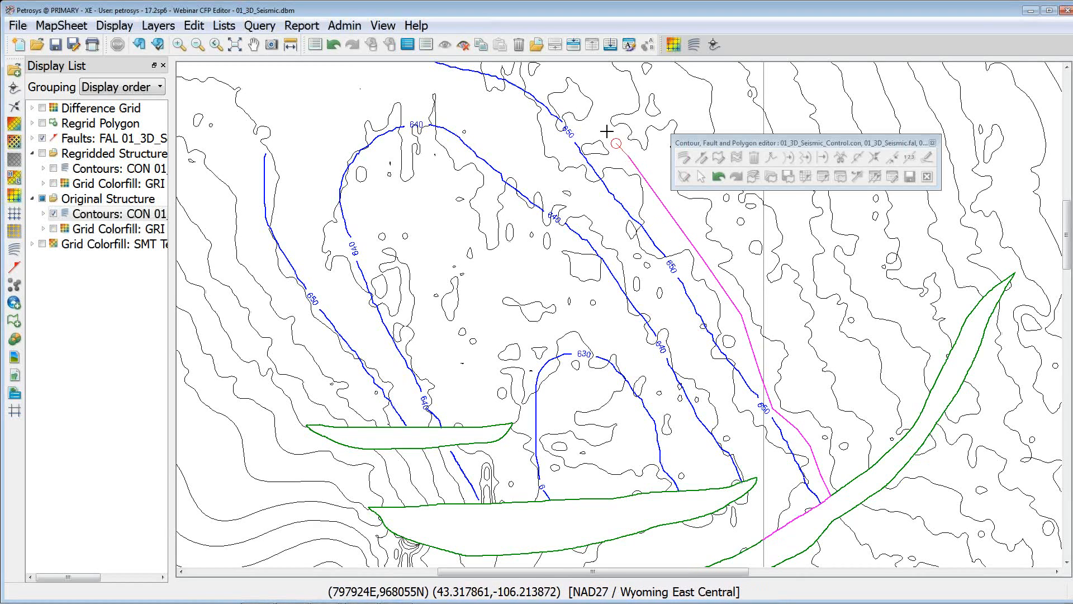
left_click(598, 89)
left_click(579, 71)
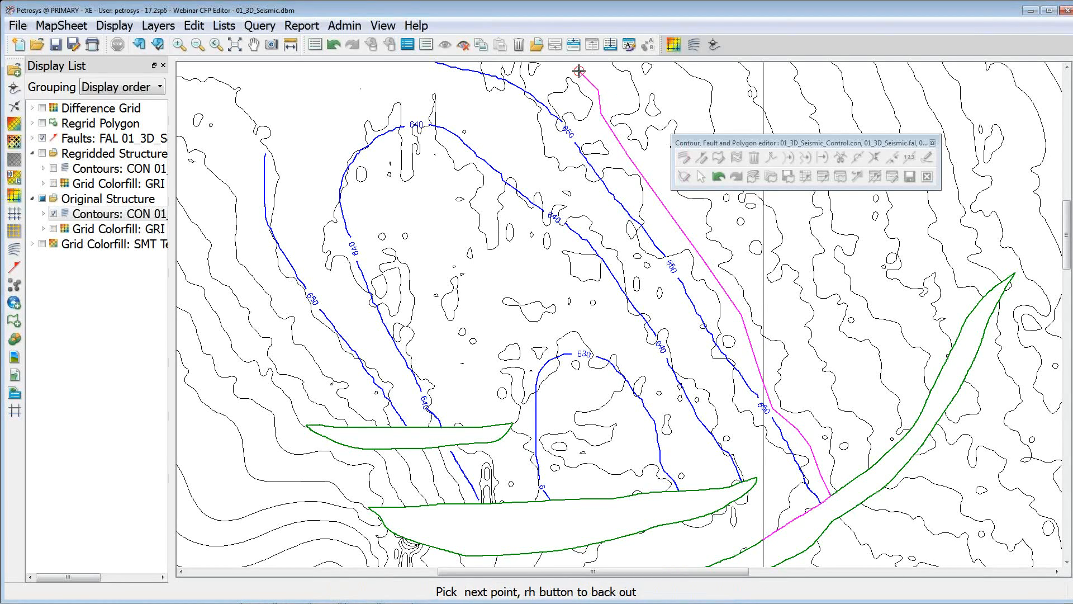
Carry the regrid polygon around the north end of the control contours to the top of the western 650 contour
left_click(254, 45)
left_click_drag(362, 148, 470, 350)
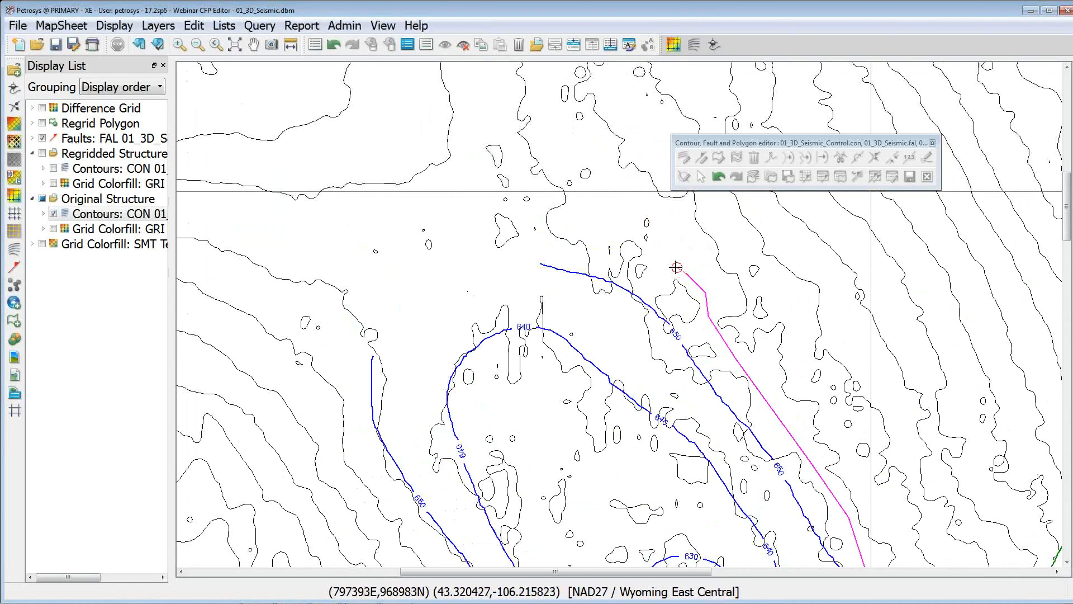
left_click(617, 224)
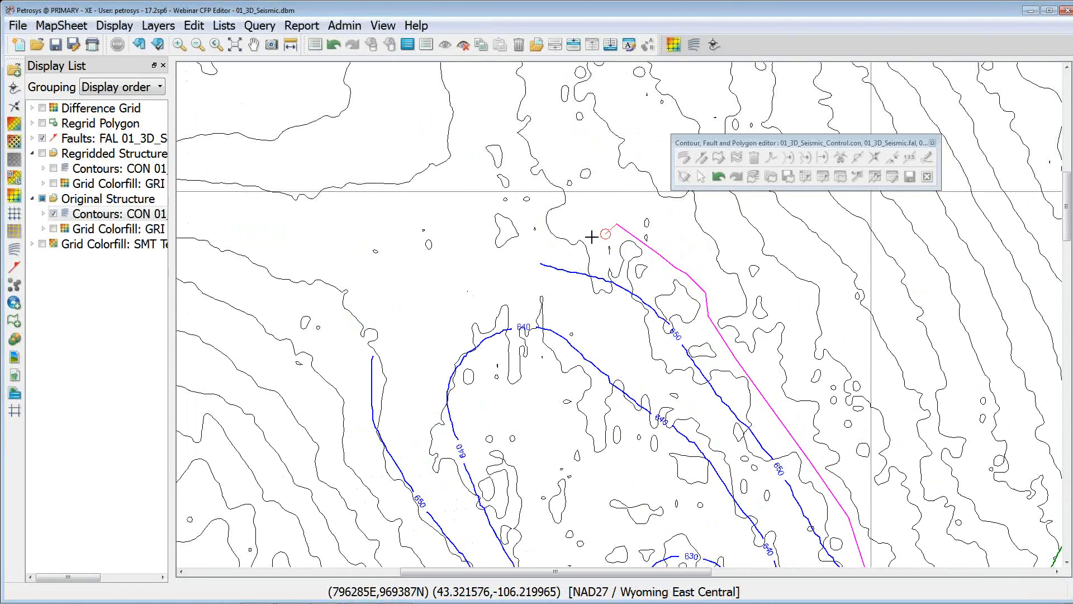
left_click(581, 230)
left_click(510, 266)
left_click(431, 316)
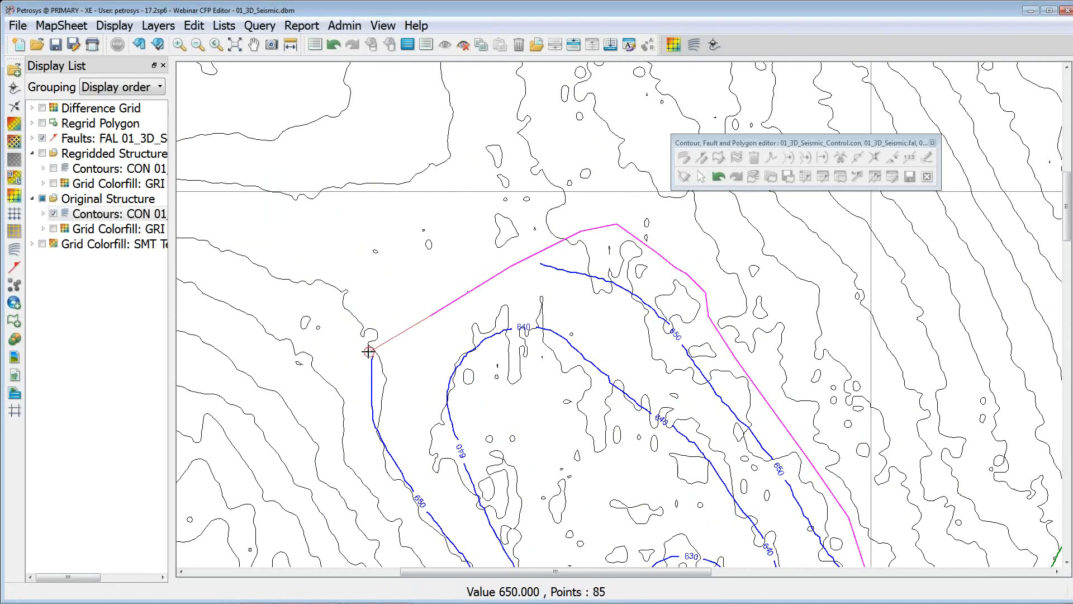
left_click(371, 348)
right_click(371, 357)
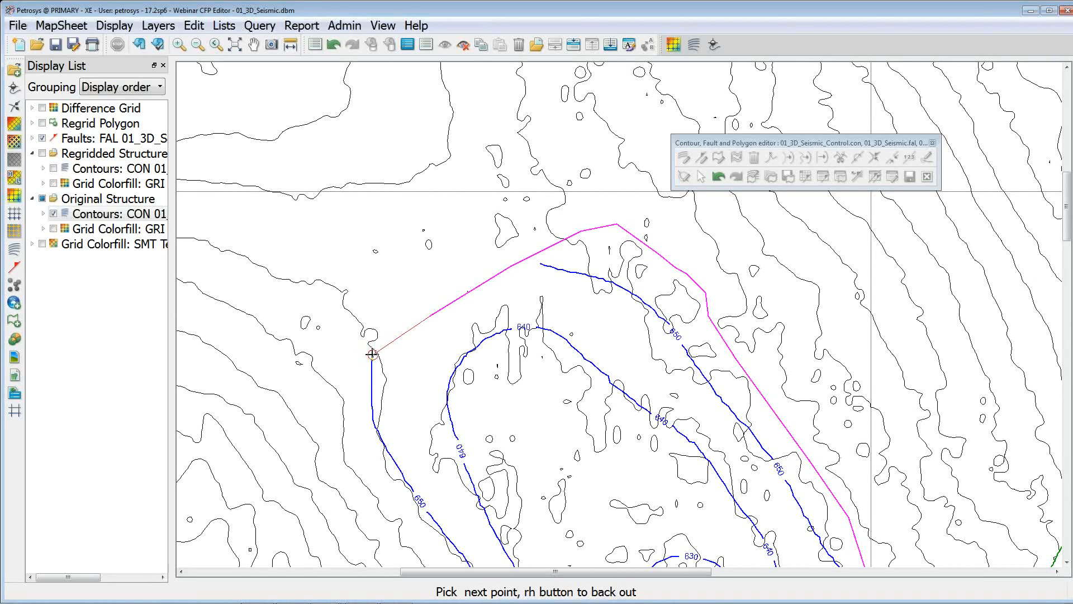
left_click(372, 355)
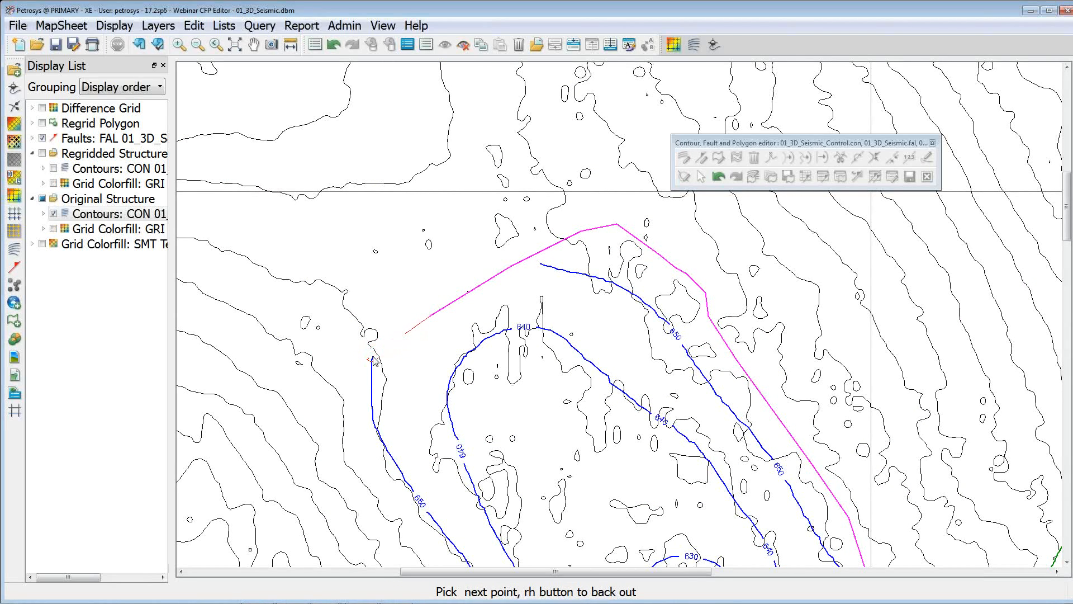
Run the regrid polygon south just outside the western 650 contour and snap it to fault C's north edge
left_click(372, 410)
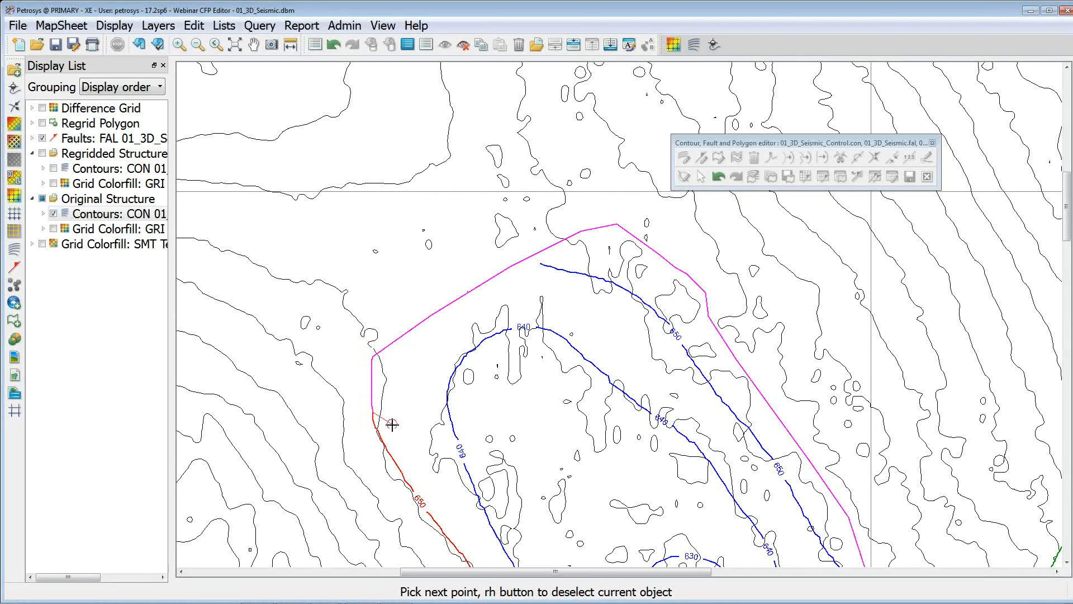
left_click(375, 458)
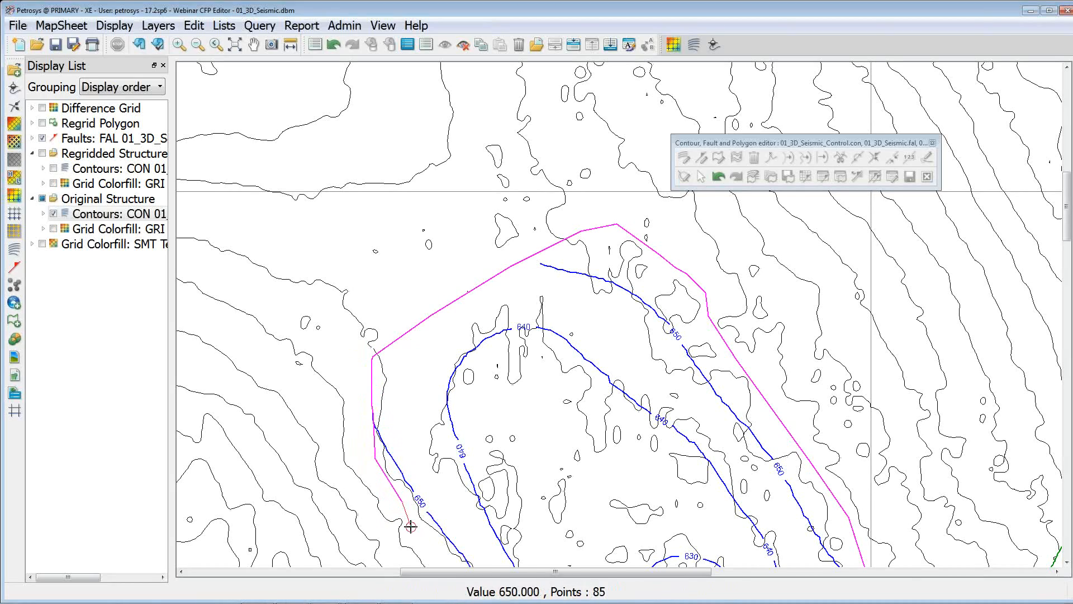
scroll(408, 523, "down", 2)
left_click(256, 45)
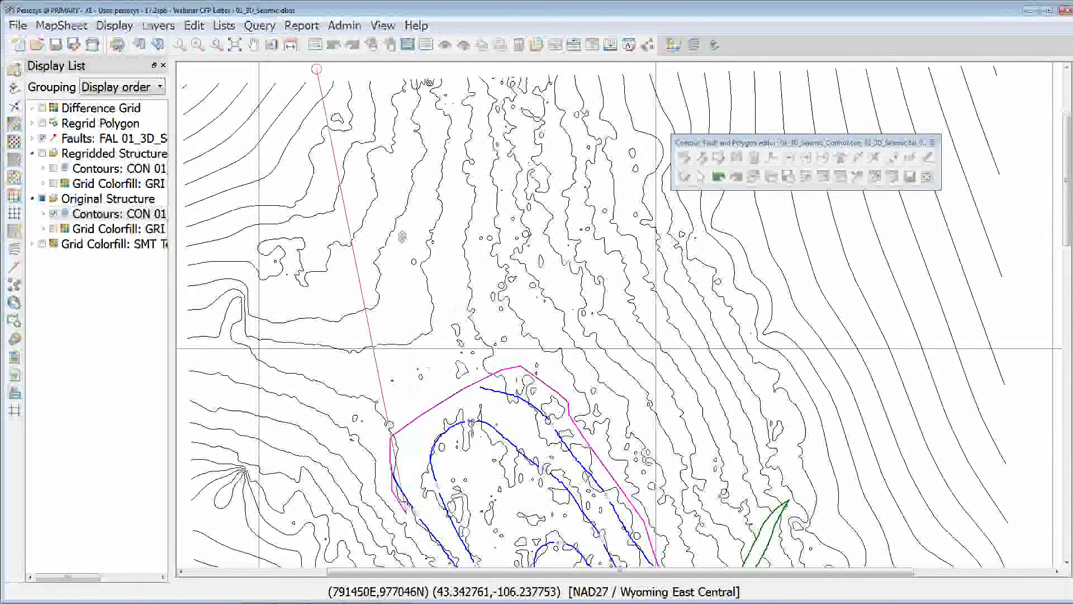
left_click_drag(436, 494, 376, 173)
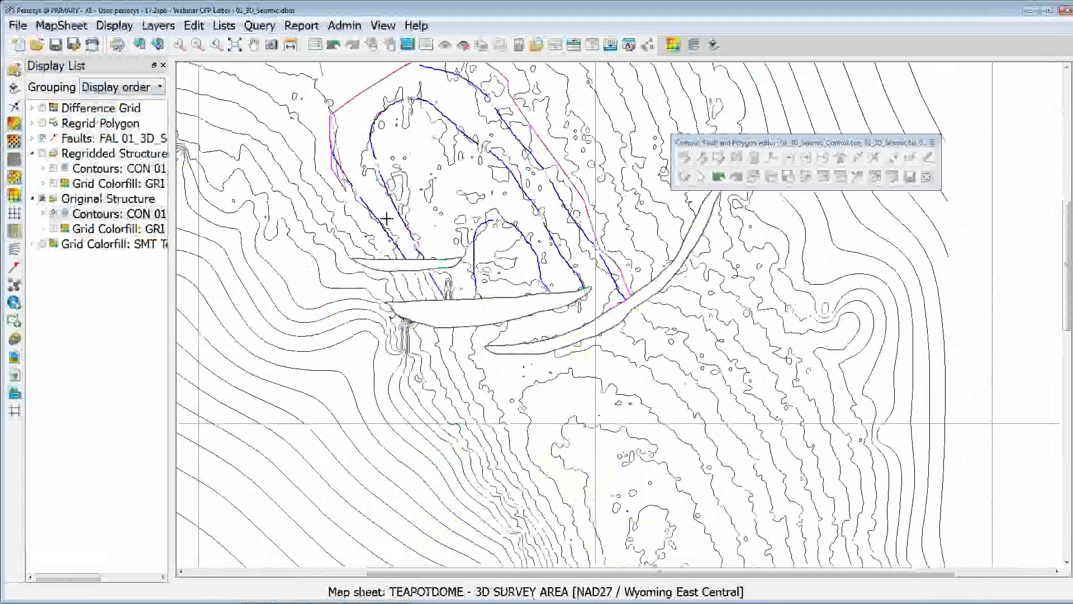
scroll(363, 219, "up", 1)
scroll(362, 219, "up", 1)
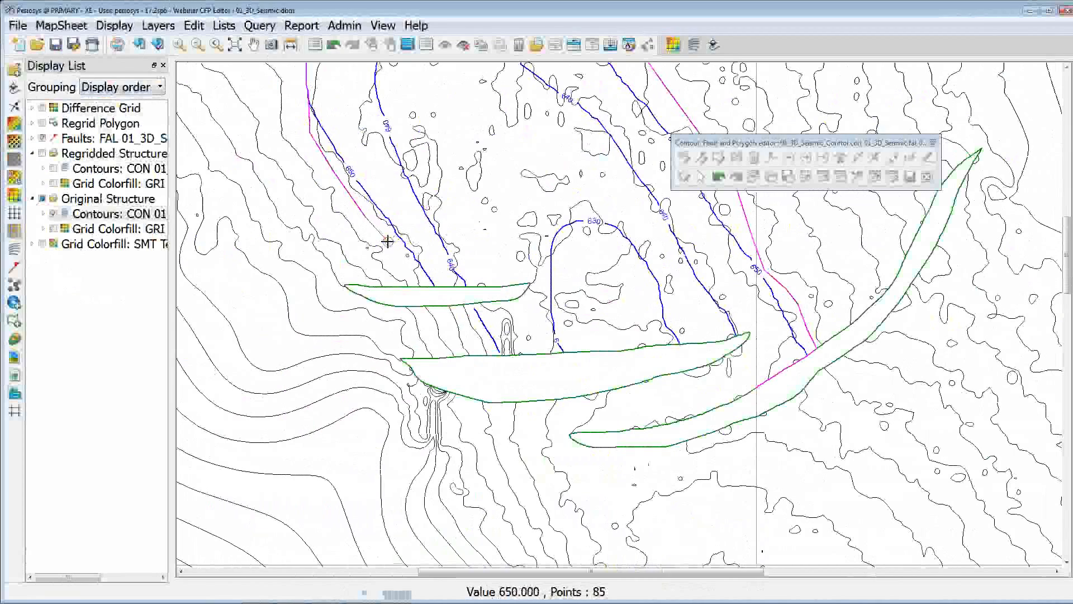
left_click(388, 241)
left_click(403, 265)
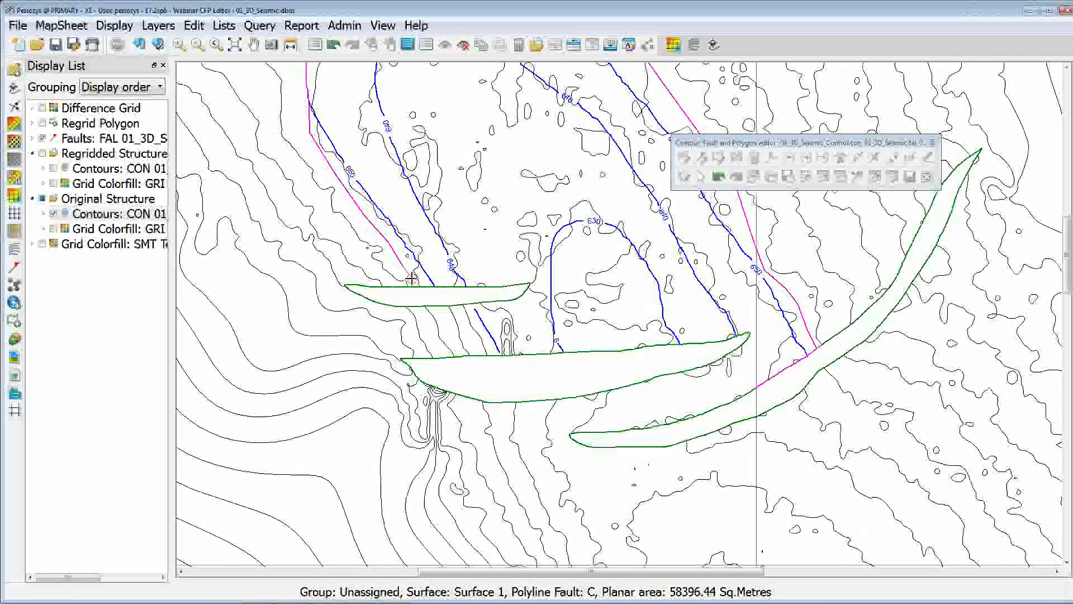
left_click(442, 292)
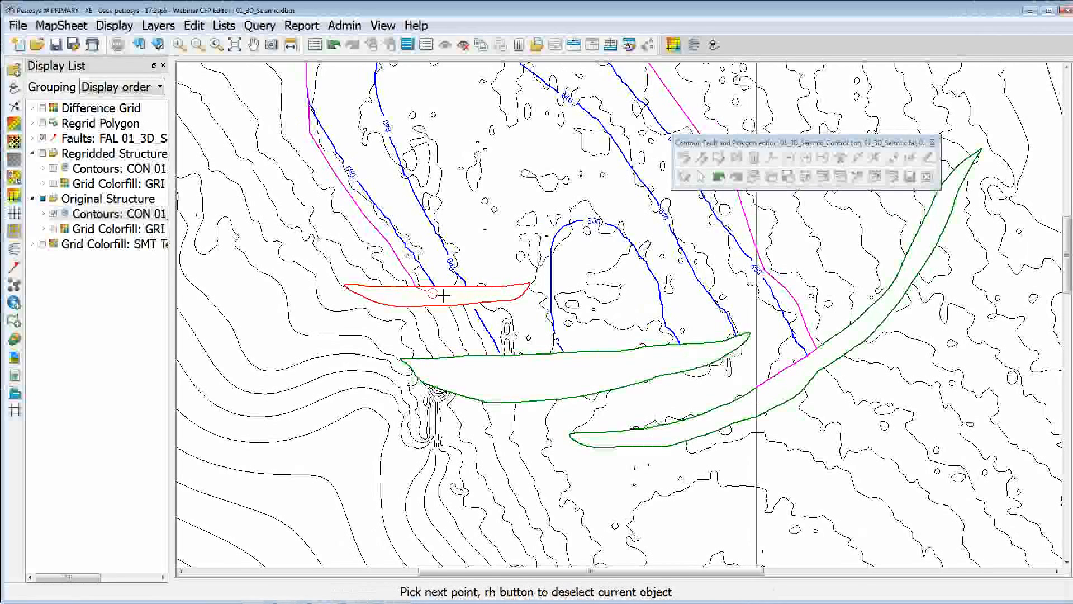
Trace the polygon along fault C's north edge, then across the fault and beside the short 650 contour to fault B's north edge
left_click(416, 287)
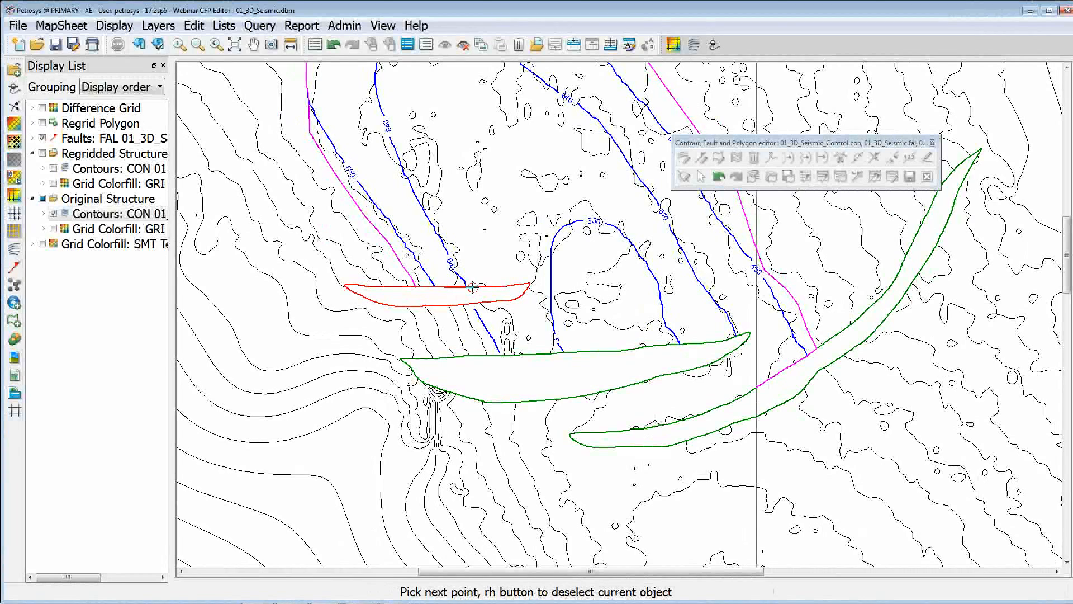
left_click(457, 286)
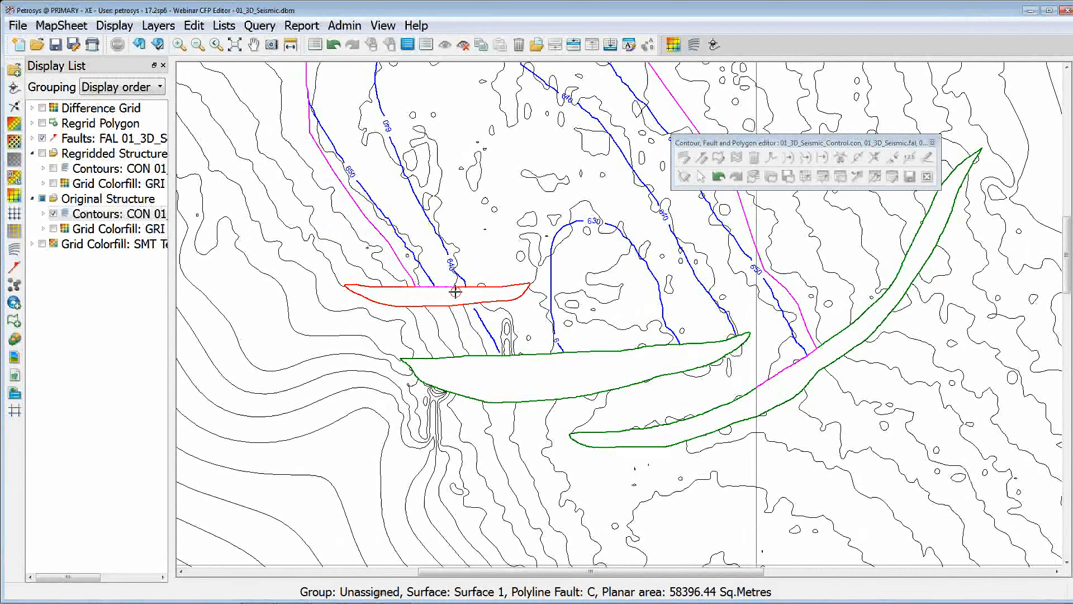
left_click(463, 301)
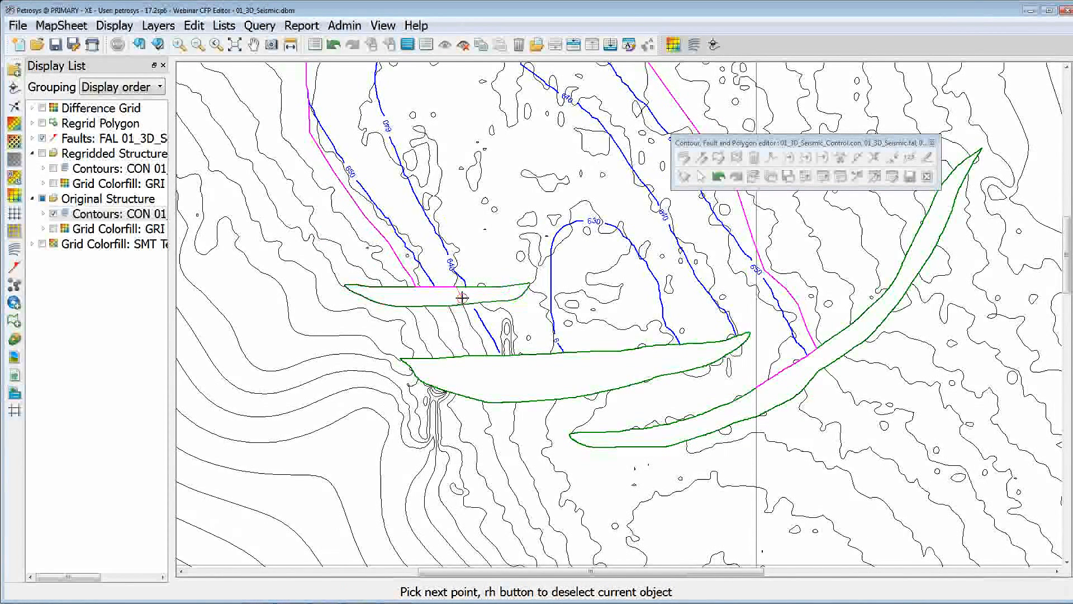
left_click(462, 298)
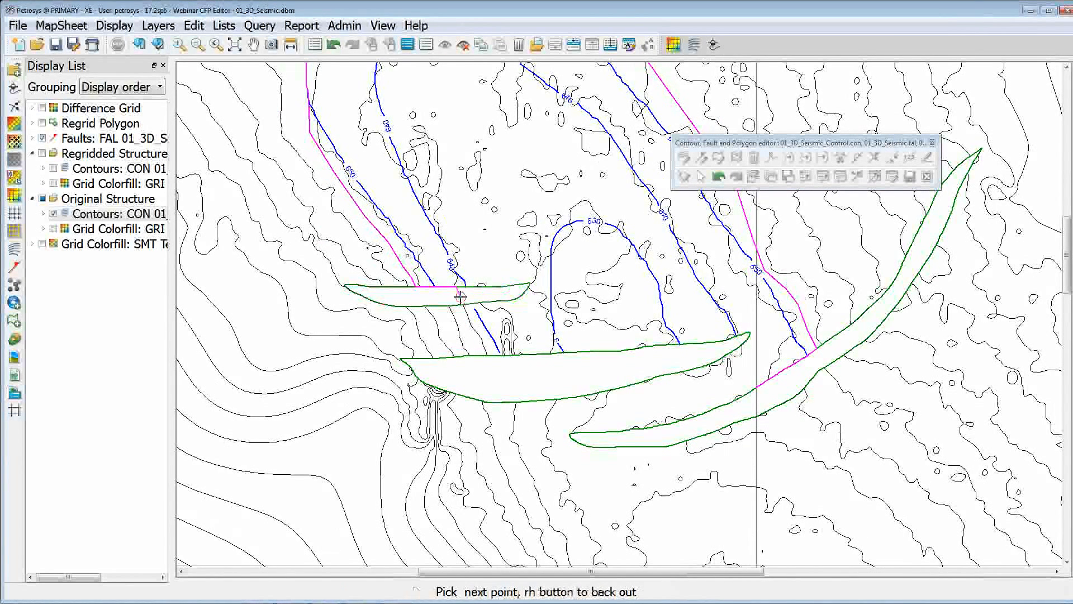
left_click(476, 323)
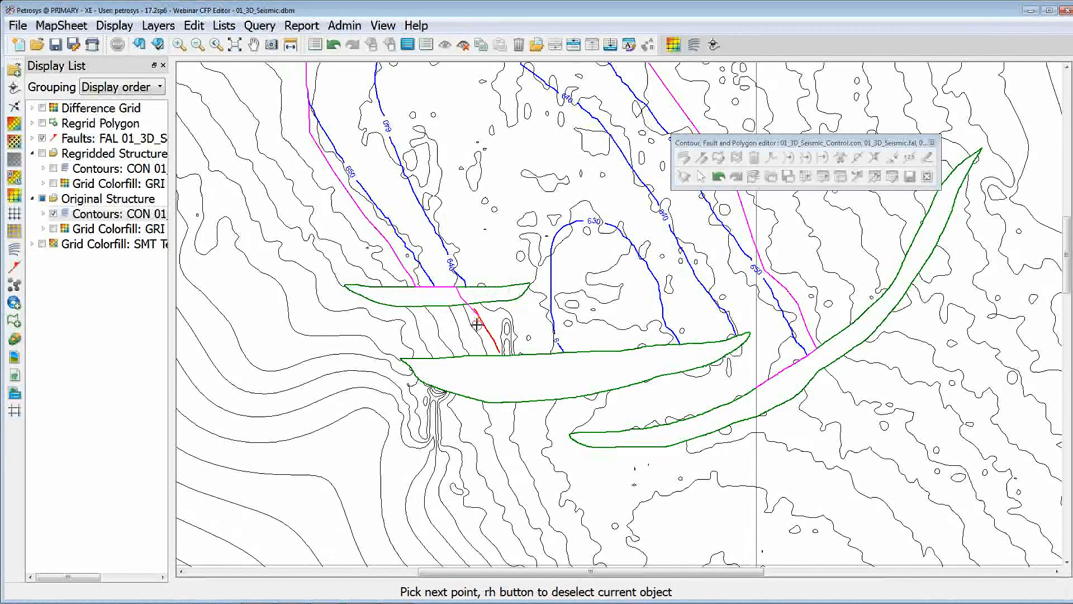
left_click(499, 356)
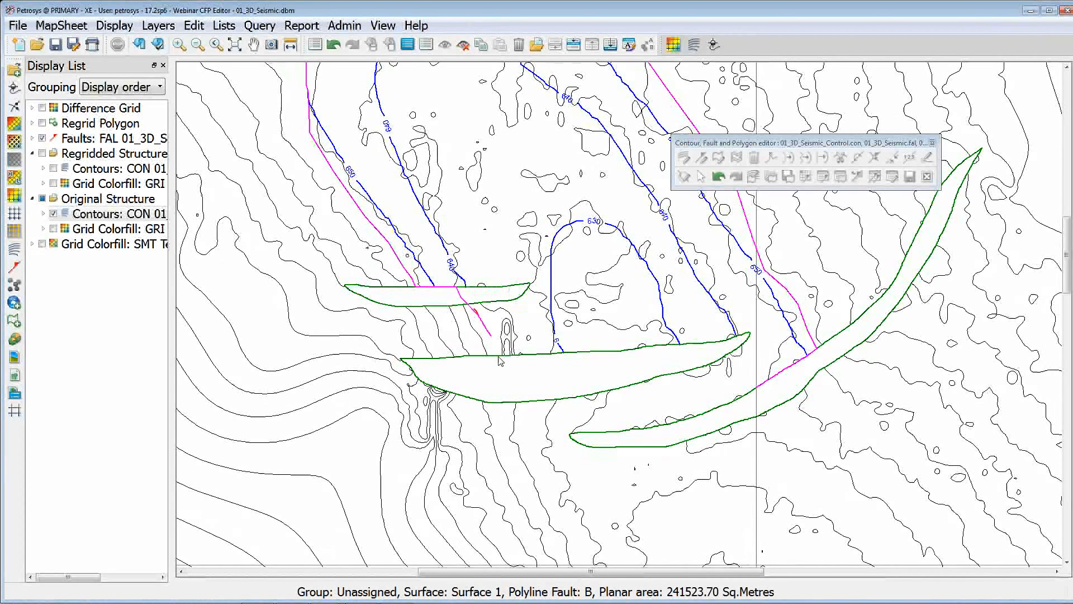
left_click(500, 361)
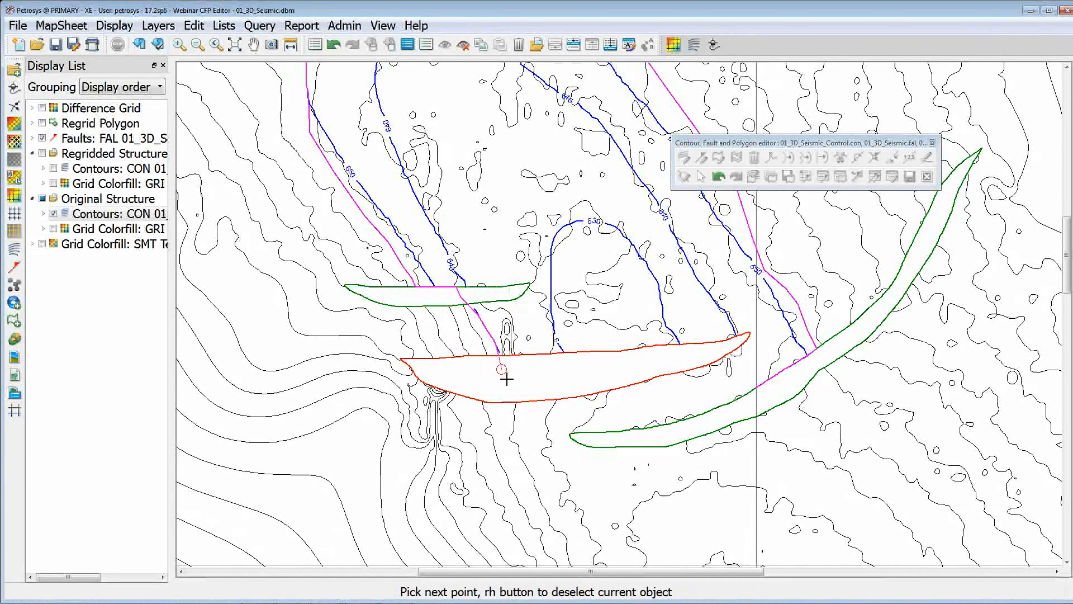
Trace the polygon east along fault B's north edge, then across fault B to fault A's northwest edge, and end it
left_click(623, 351)
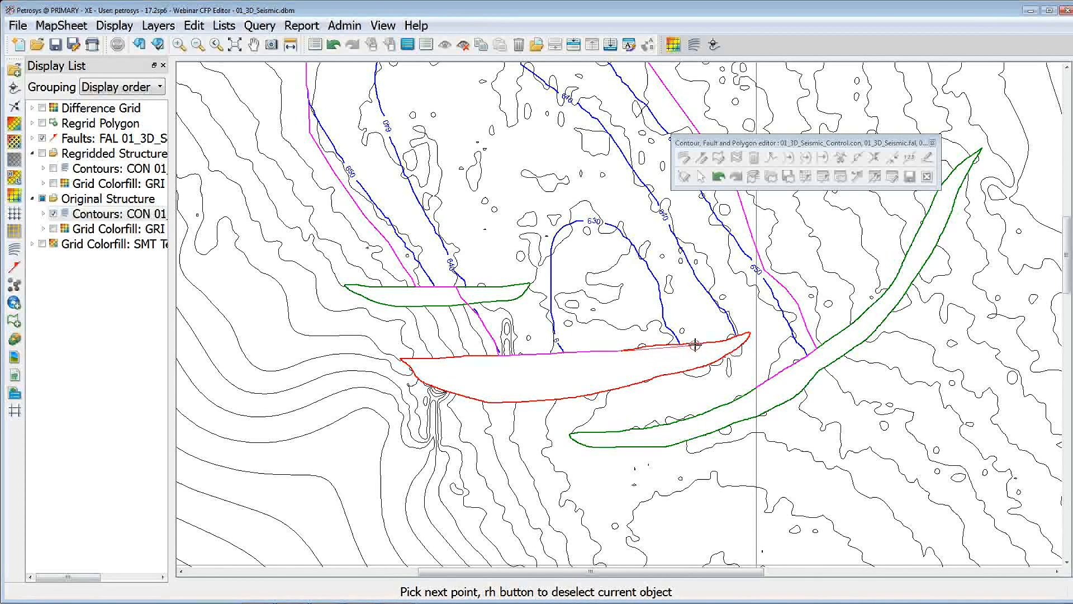
left_click(699, 370)
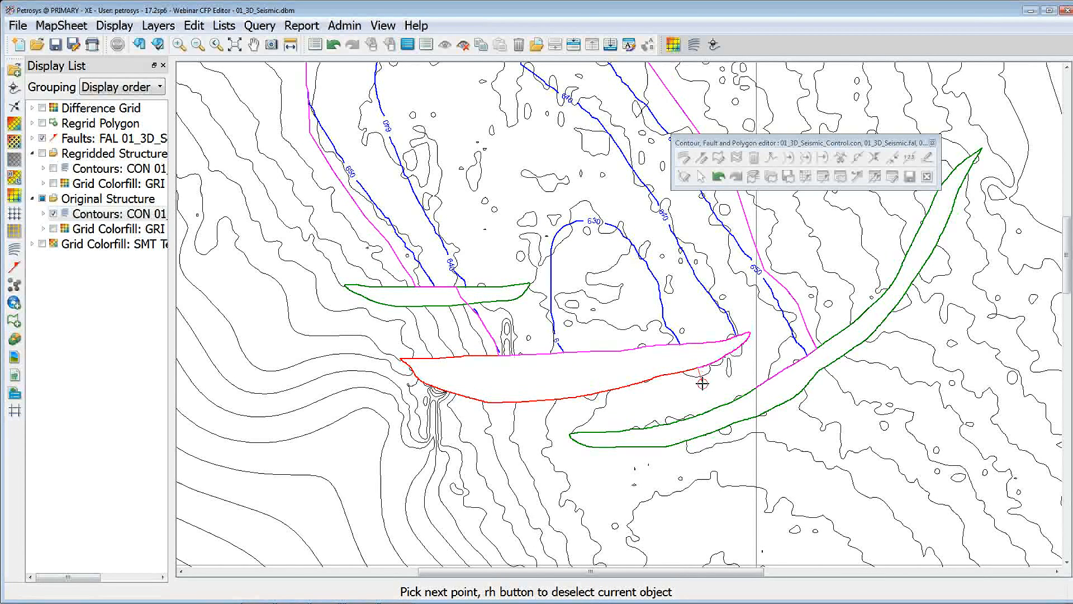
right_click(699, 369)
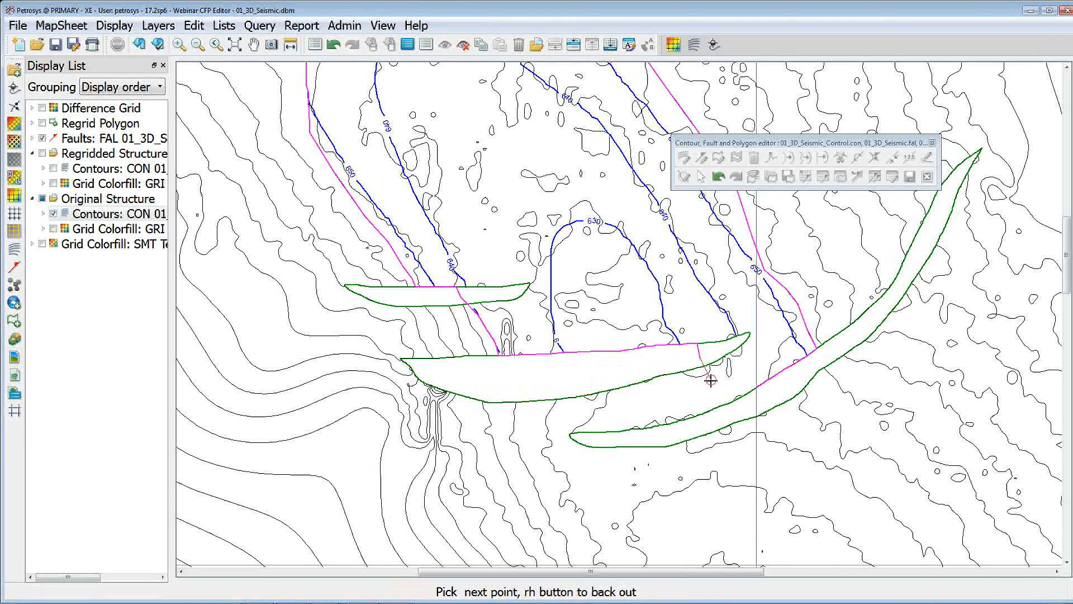
left_click(712, 407)
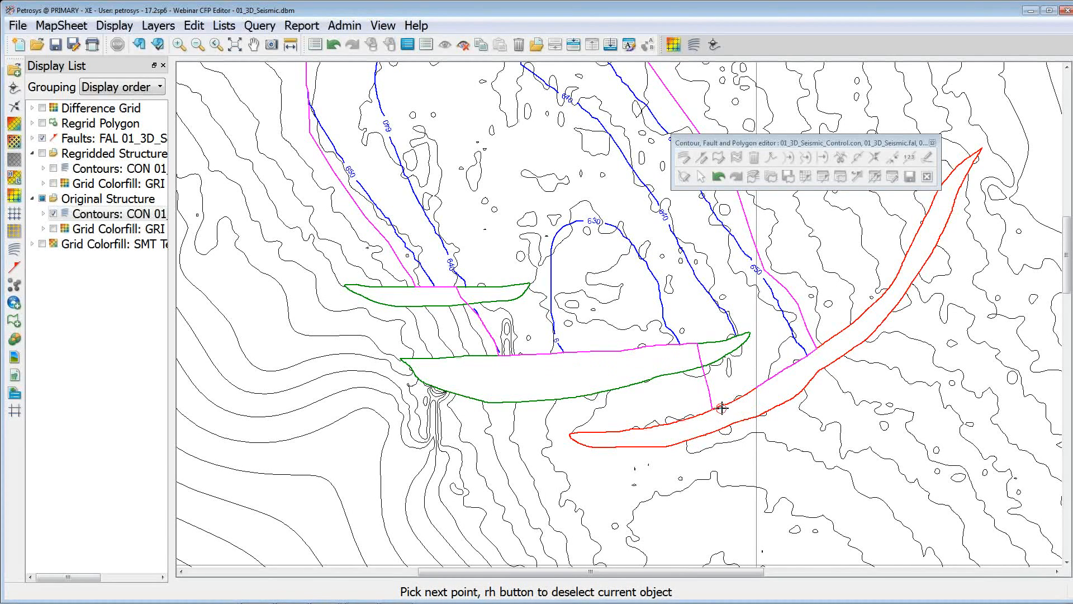
right_click(759, 393)
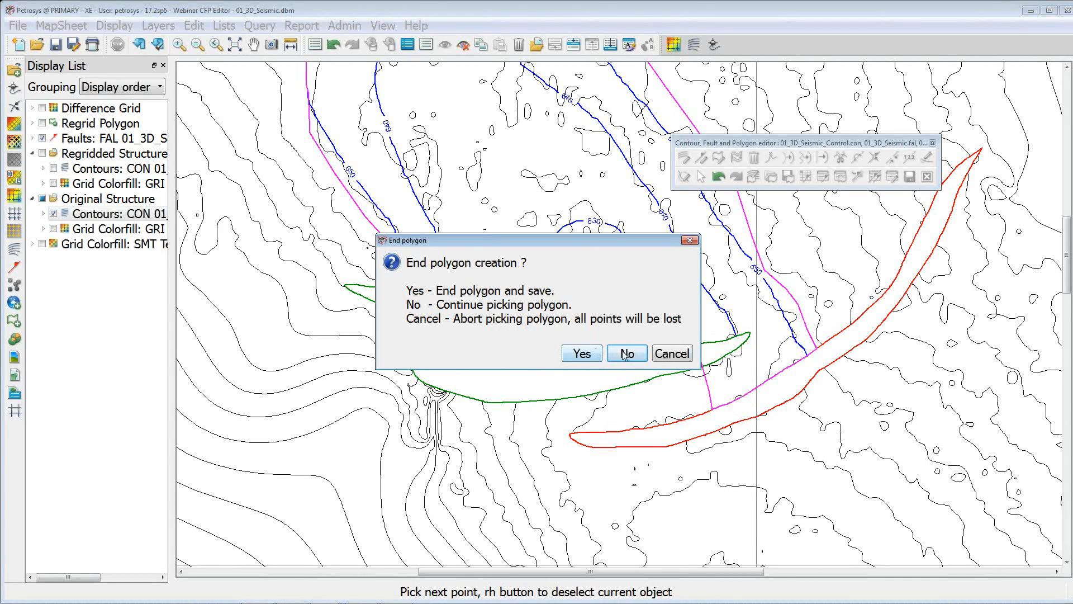
left_click(593, 354)
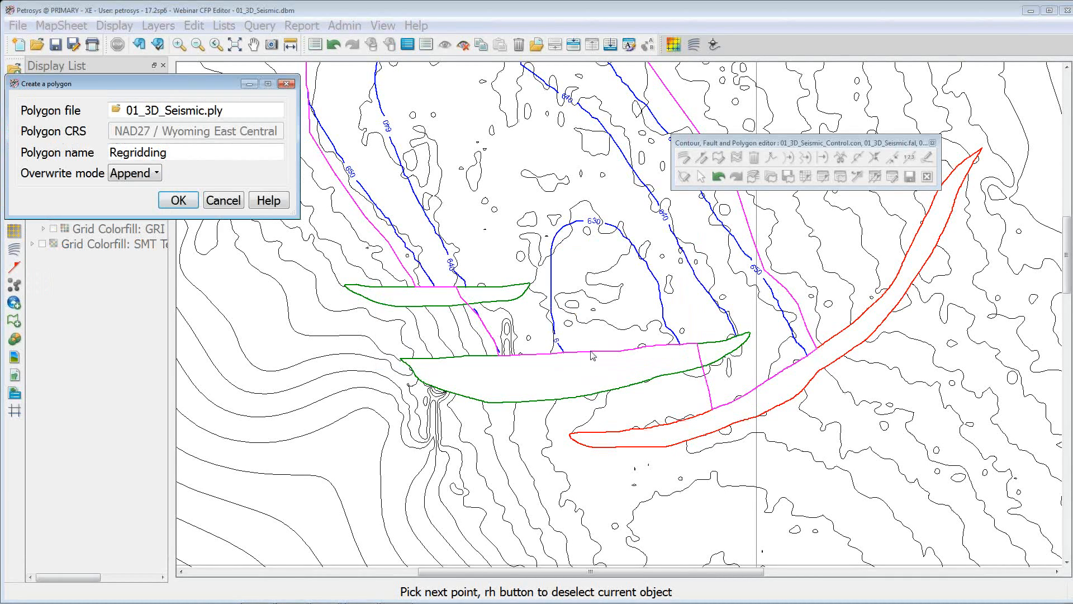
Store the polygon in 01_3D_Seismic.ply under the name Regridding, with the overwrite mode set to Create
left_click(157, 173)
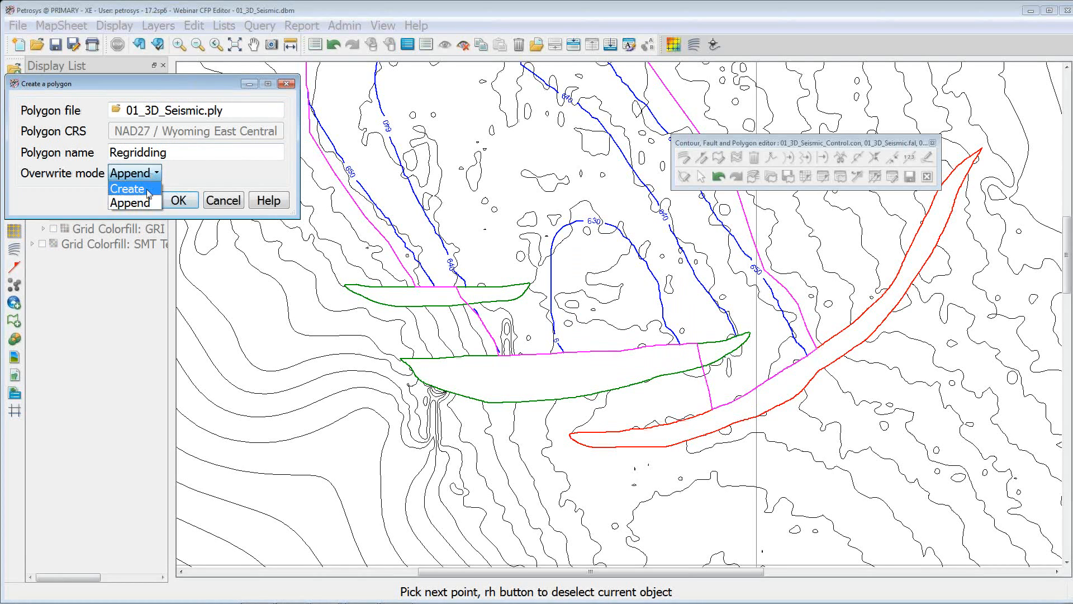
left_click(149, 194)
left_click(178, 200)
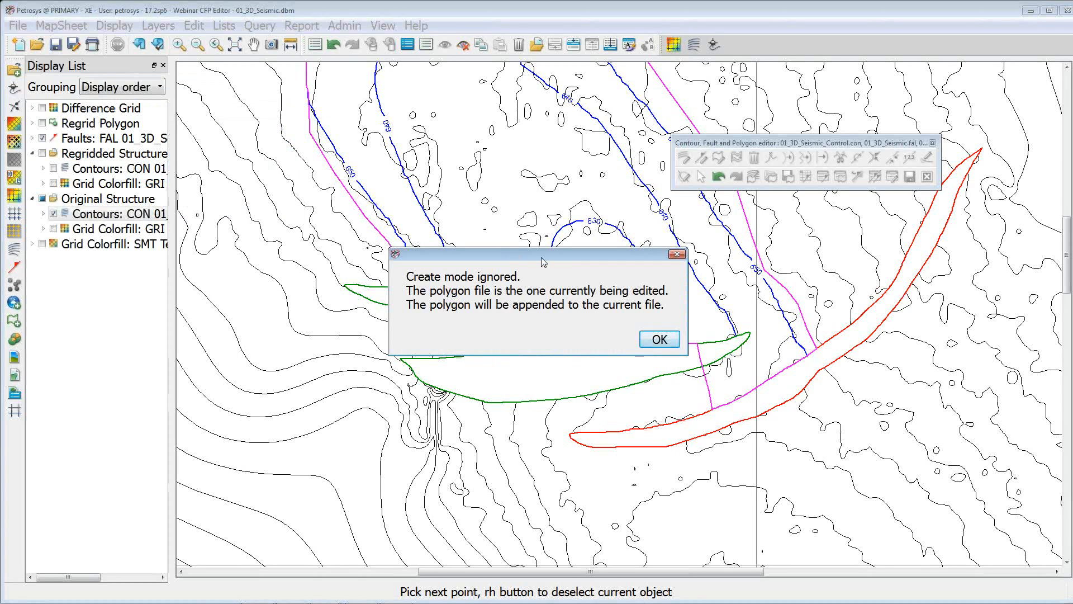
left_click(654, 341)
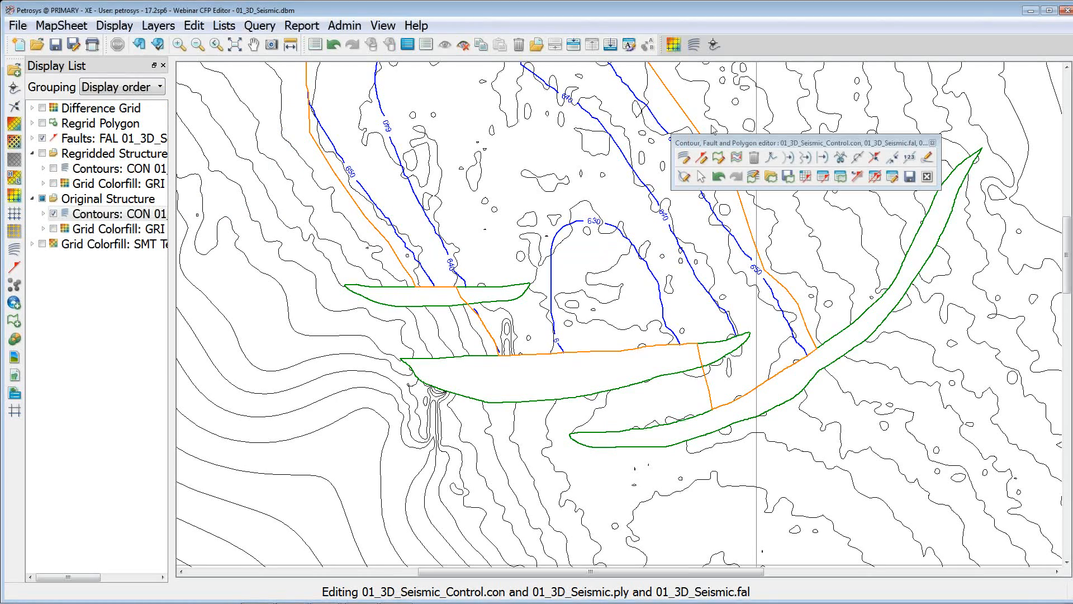
Close the contour, fault and polygon editor, saving the changes in 01_3D_Seismic_Control.con and 01_3D_Seismic.ply
scroll(543, 335, "down", 1)
scroll(542, 335, "down", 1)
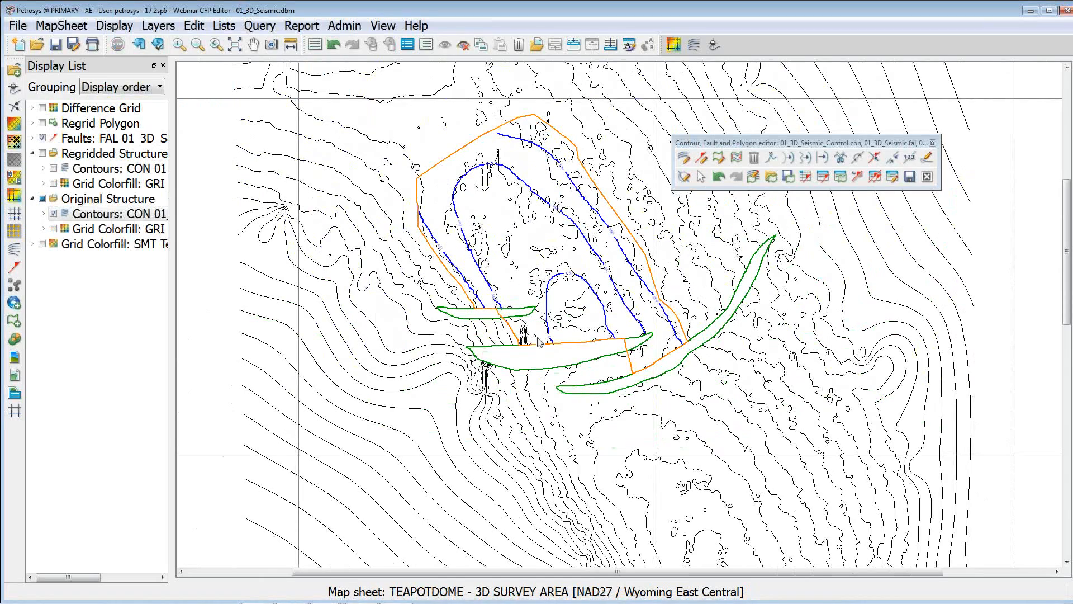
scroll(539, 343, "down", 1)
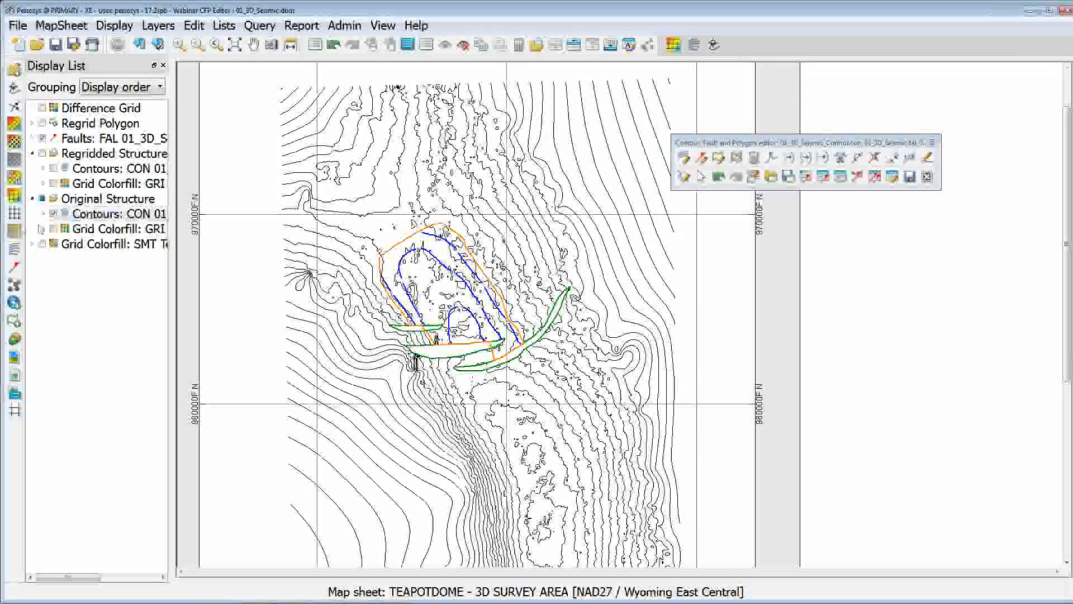
left_click(928, 177)
left_click(503, 306)
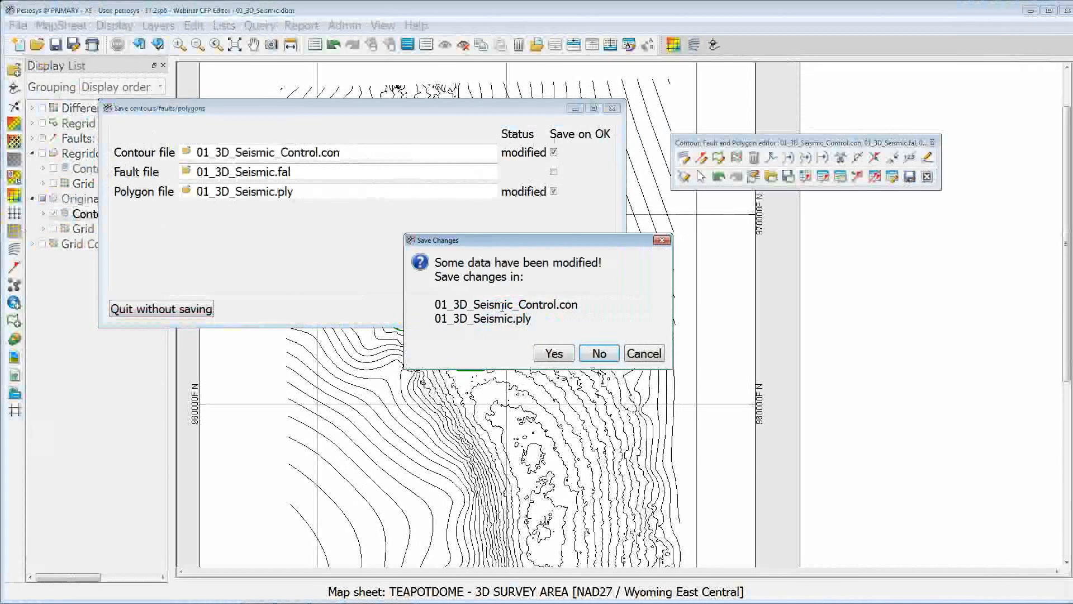
left_click(554, 355)
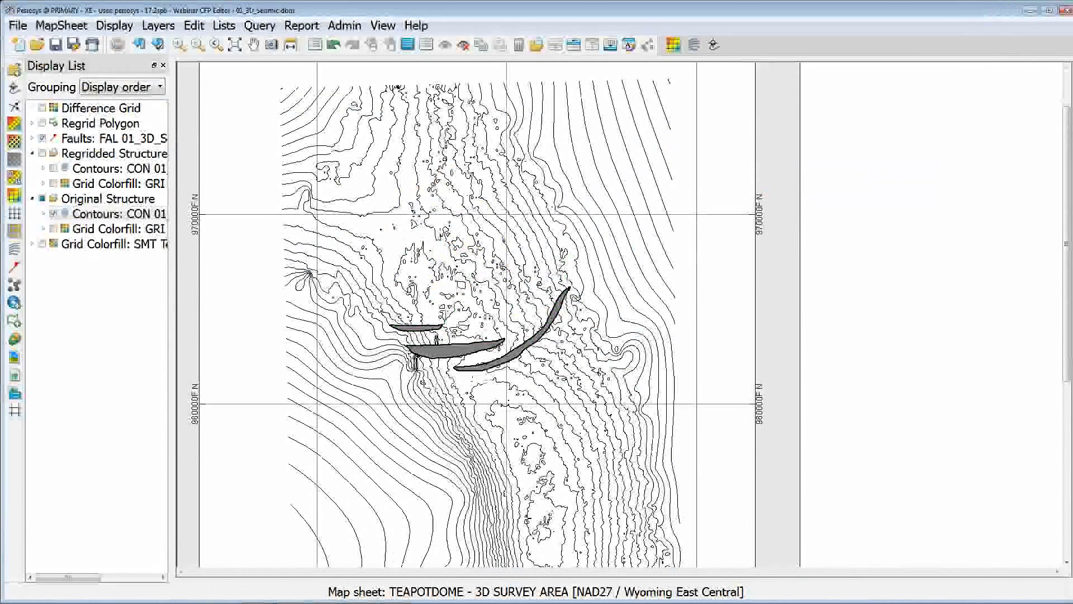
Switch to the Surface Modeling window, open the second Create grid task, and review its input data and geometry settings
mouse_move(413, 600)
mouse_move(324, 594)
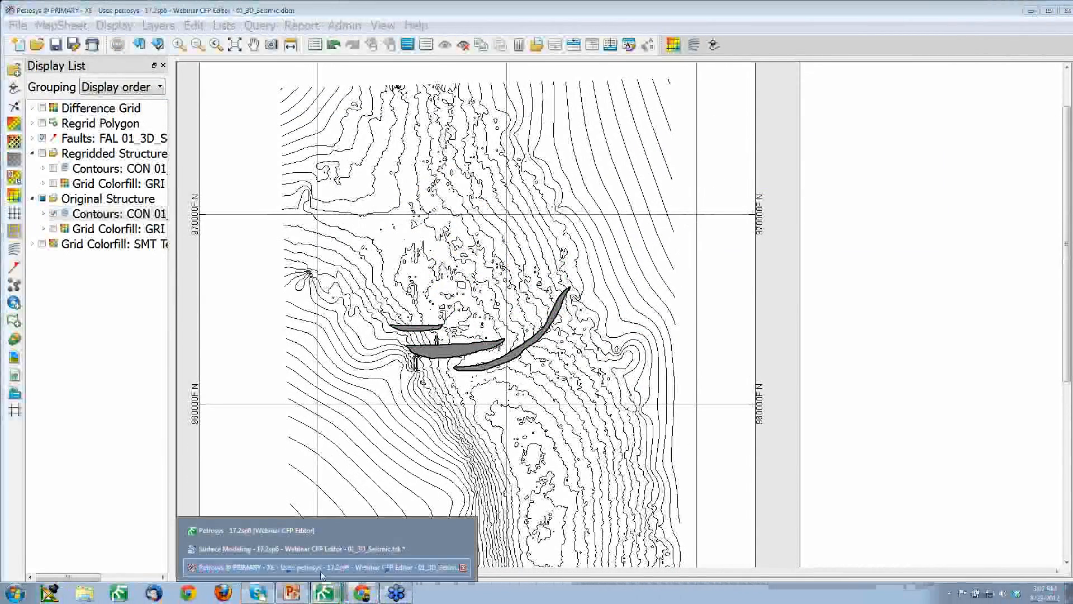
left_click(322, 546)
double_click(382, 205)
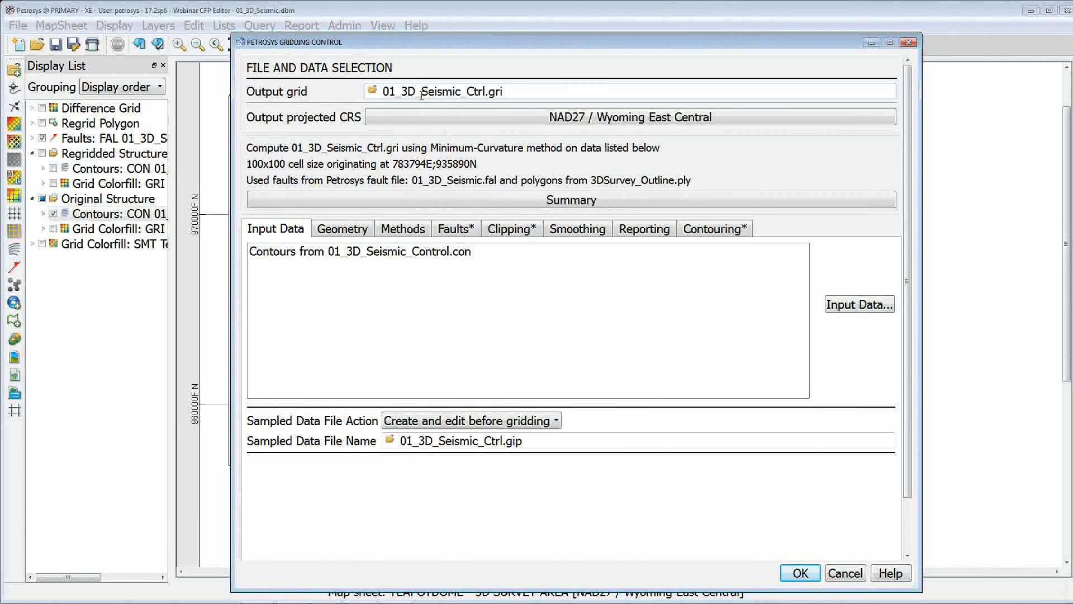
mouse_move(457, 41)
left_mouse_down()
mouse_move(745, 42)
mouse_move(729, 32)
mouse_move(454, 33)
left_mouse_up()
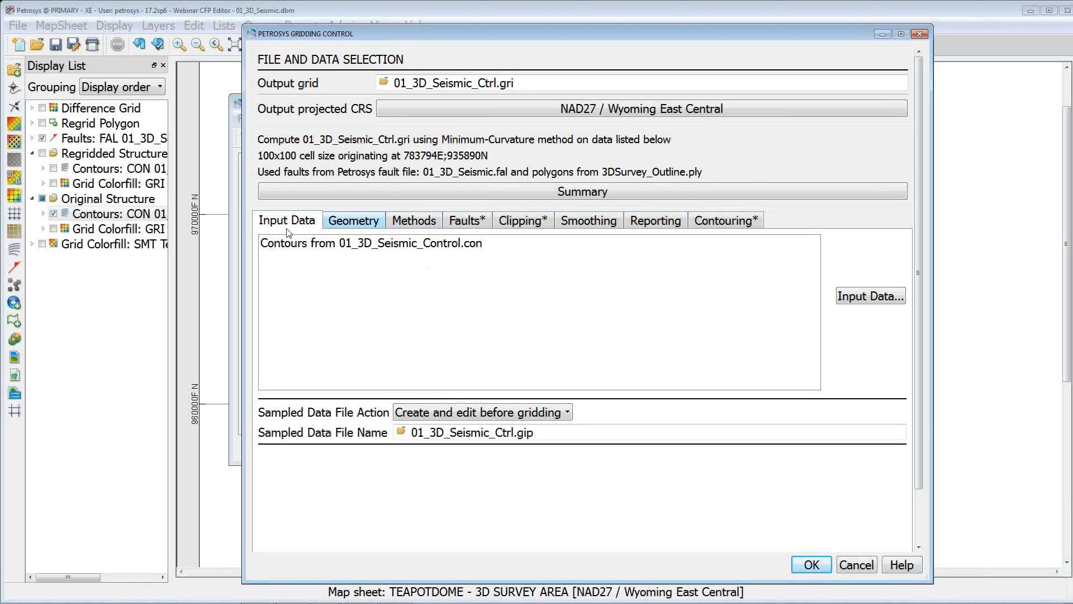
left_click(360, 227)
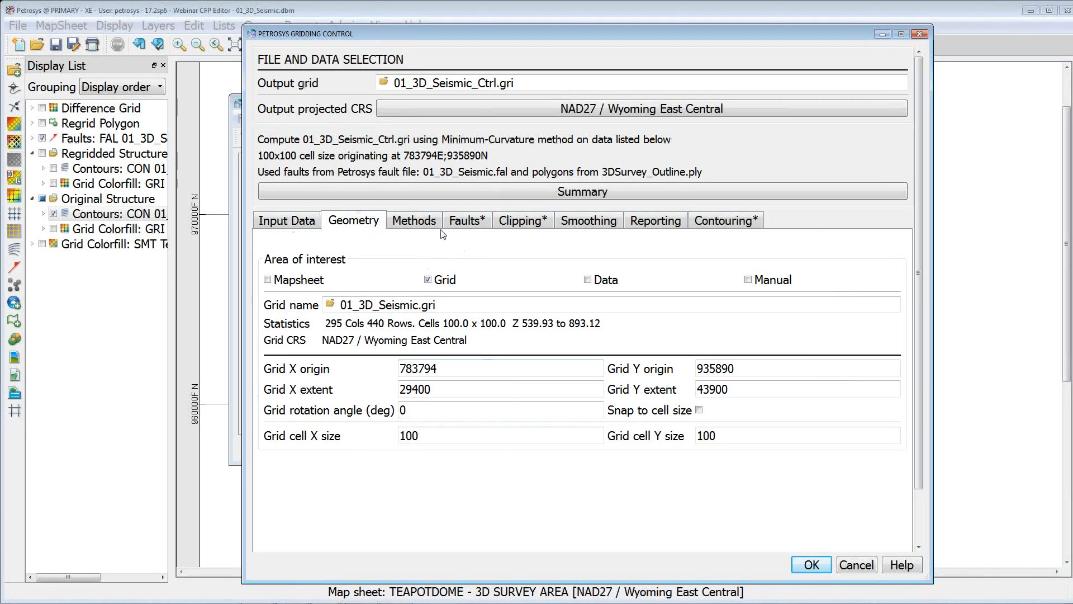
Switch the gridding operation to Standard gridding and back to Localised re-gridding, and check the polygon and region to regrid
left_click(414, 223)
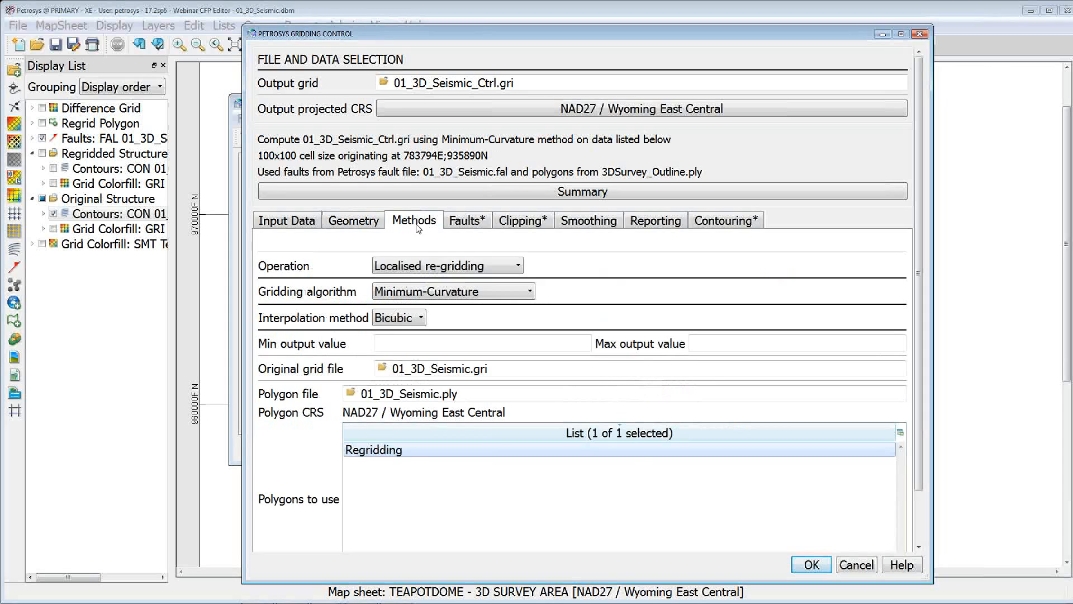
left_click(520, 268)
left_click(453, 278)
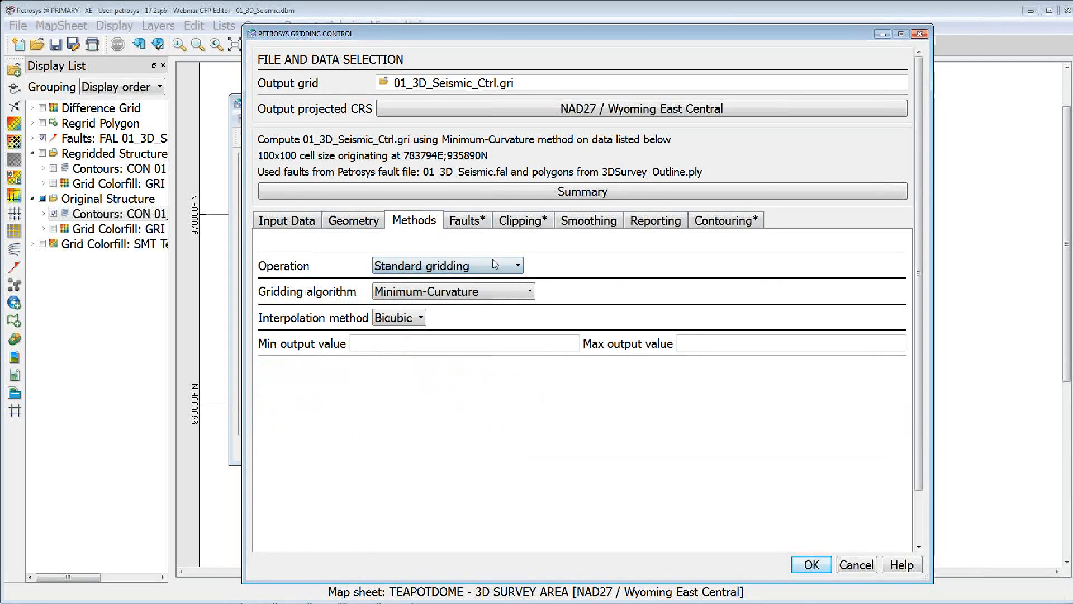
left_click(512, 265)
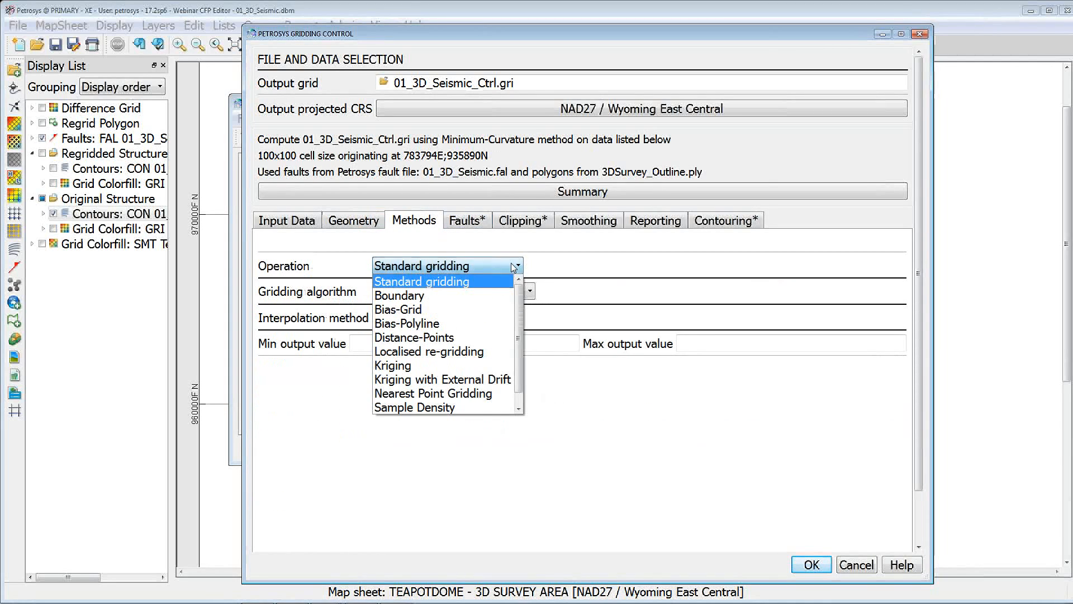
left_click(470, 352)
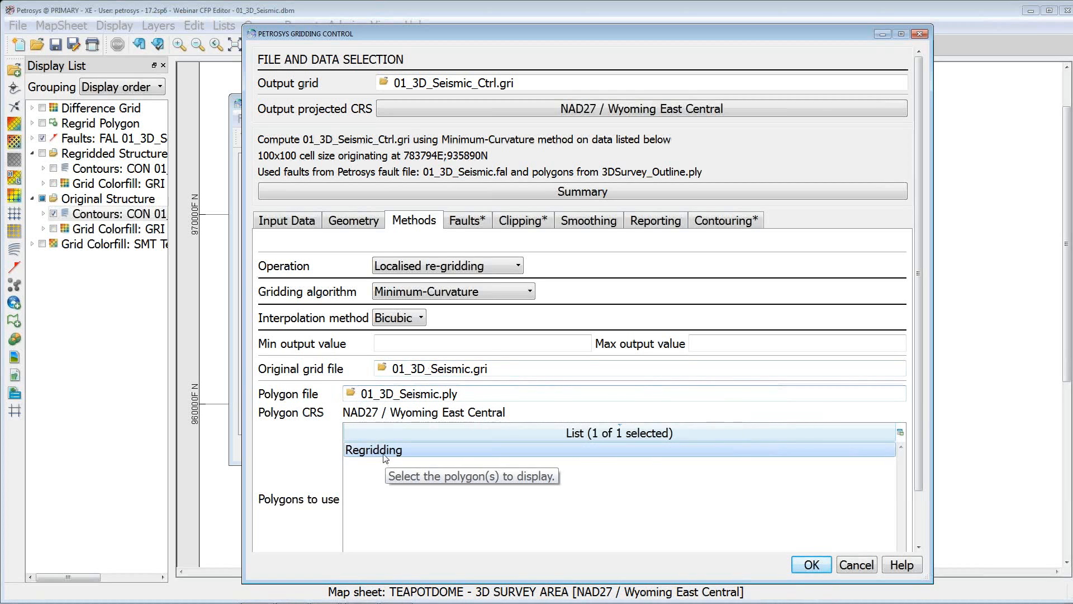
scroll(322, 449, "down", 1)
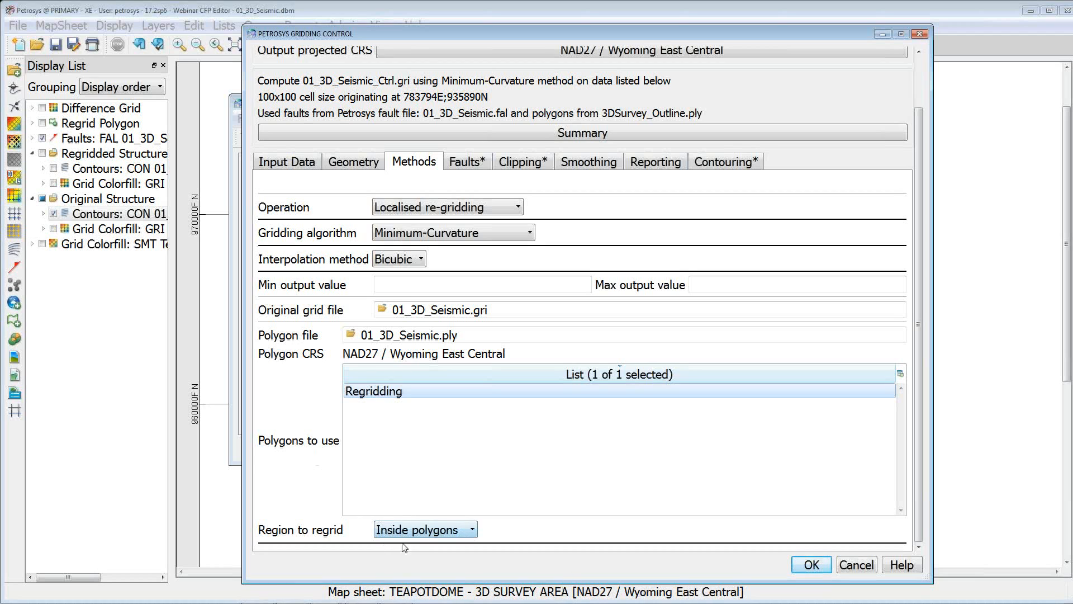
Review the gridding task's fault, clipping and contouring settings
left_click(463, 163)
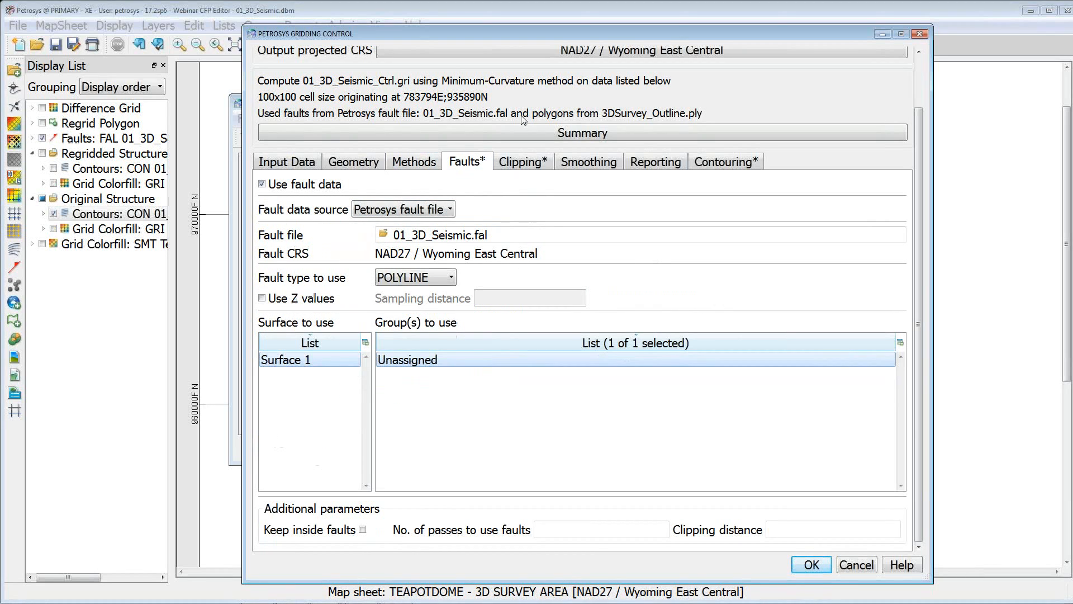
left_click(523, 163)
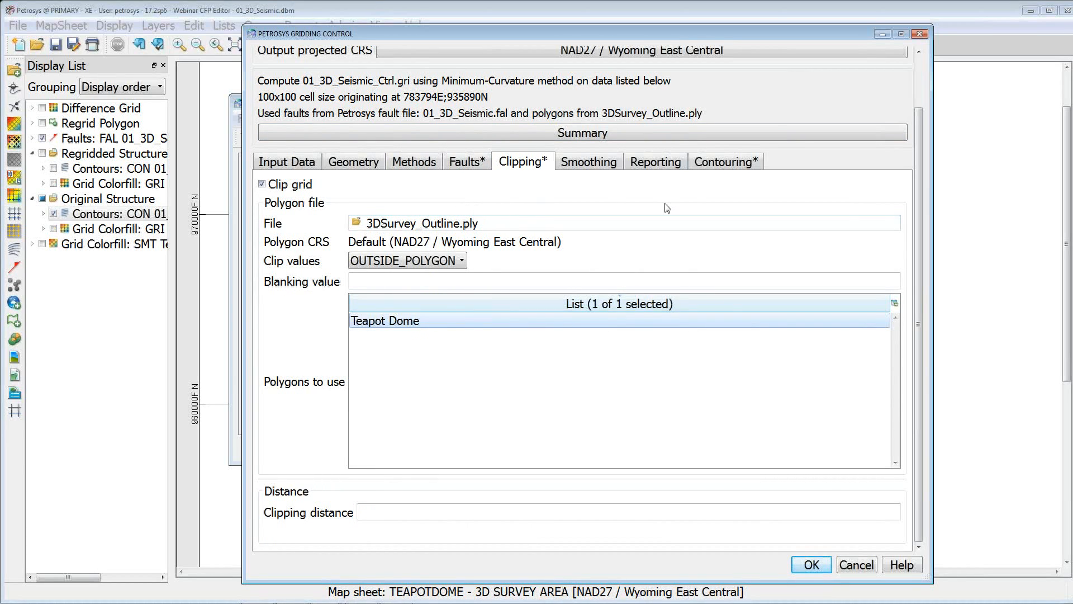
left_click(748, 163)
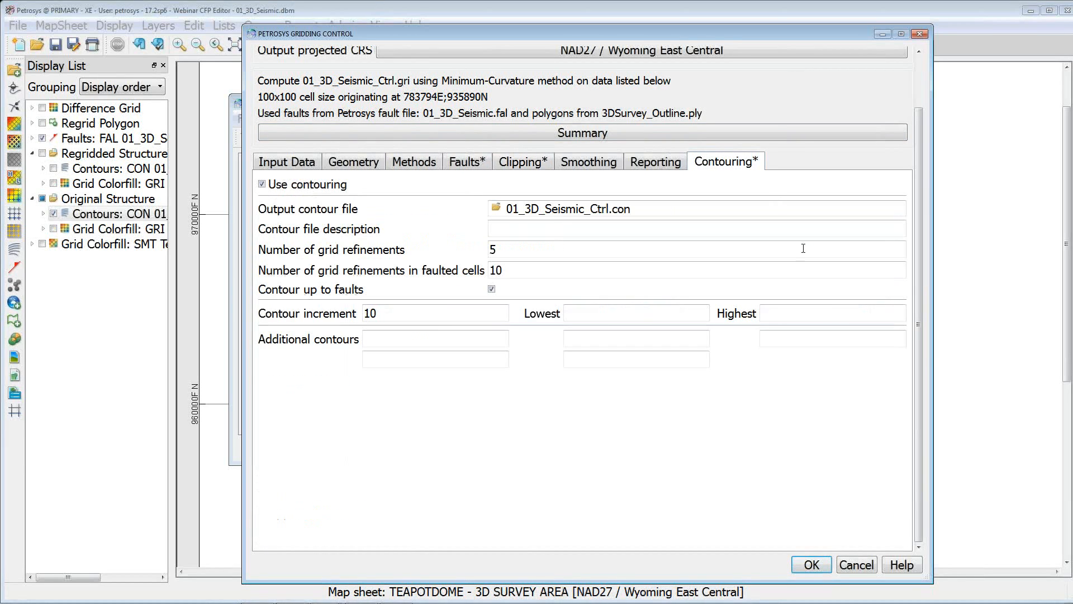
Accept the gridding settings and run the task, overwriting the 01_3D_Seismic_Ctrl .gri, .gip and .con files and computing the grid from the sampled data
left_click(810, 565)
left_click(302, 139)
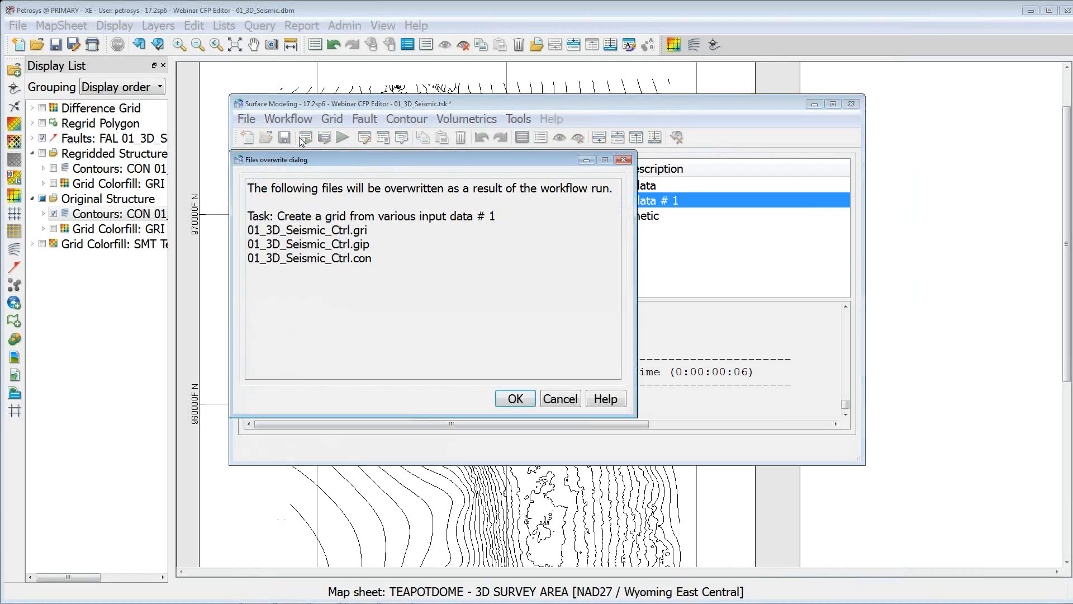
left_click(515, 399)
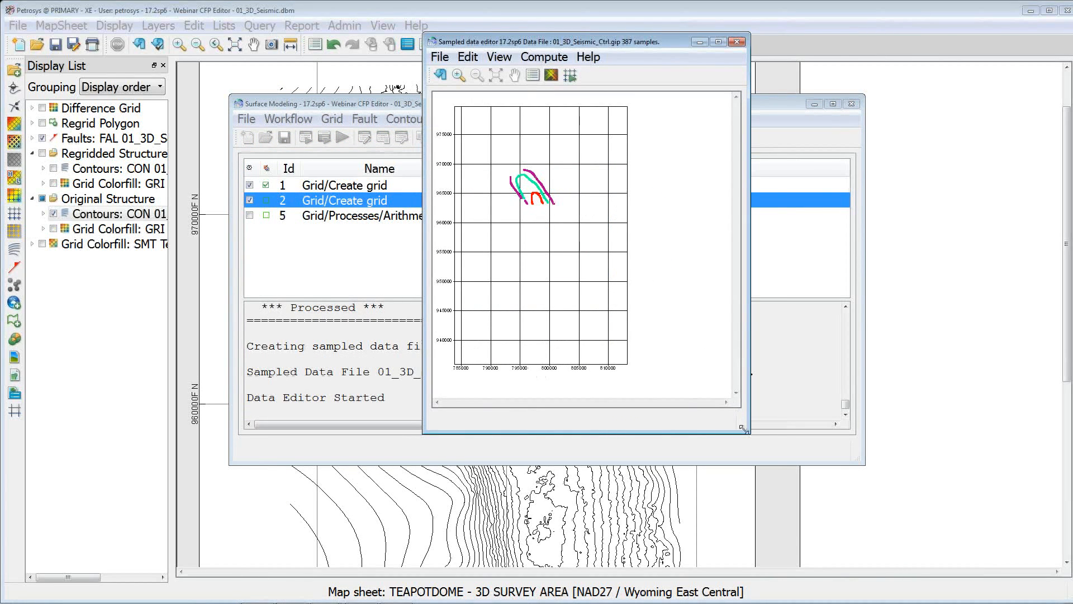
left_click_drag(743, 428, 849, 570)
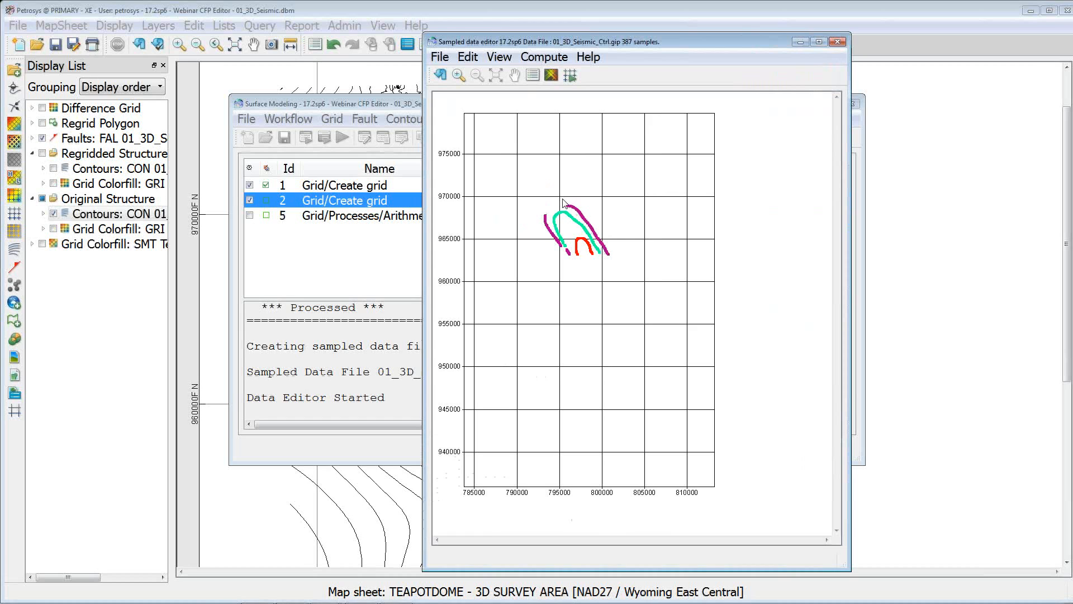
left_click(570, 75)
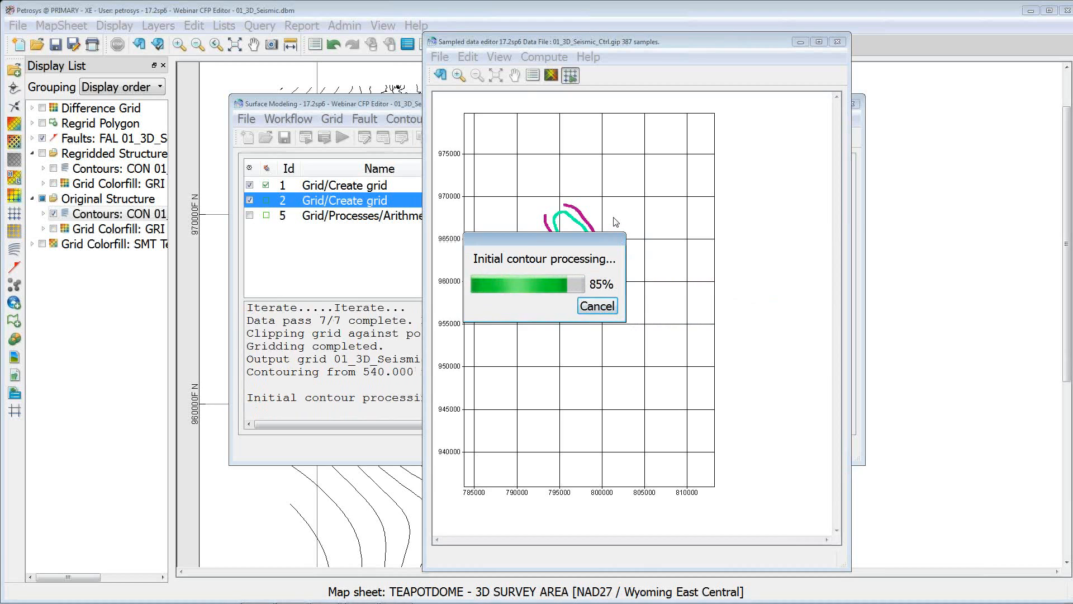
Return to the map, hide the Original Structure group and display the Regridded Structure group
left_click(928, 128)
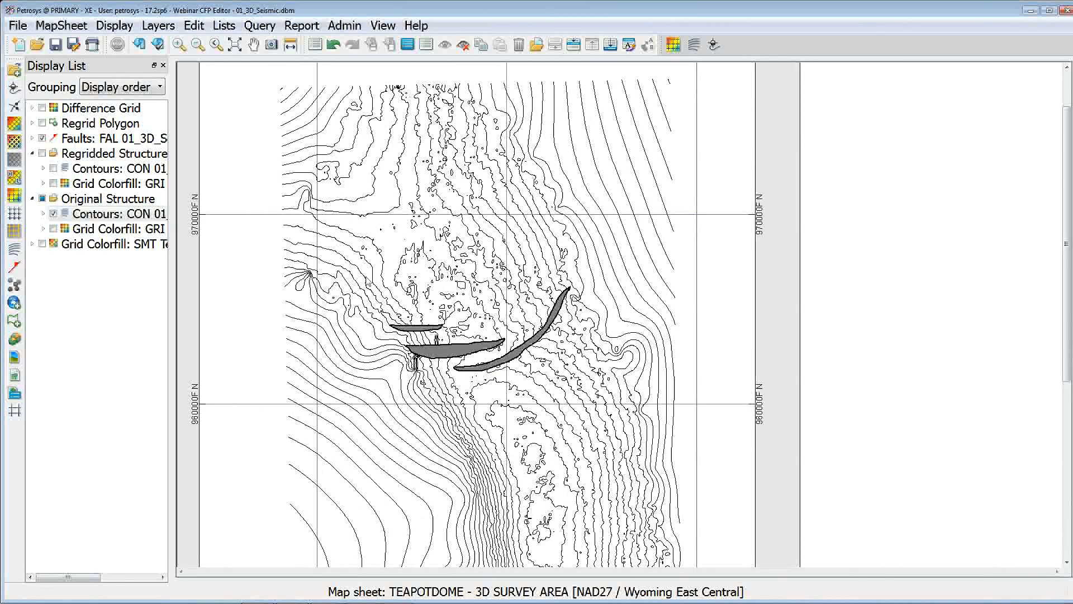
left_click(42, 198)
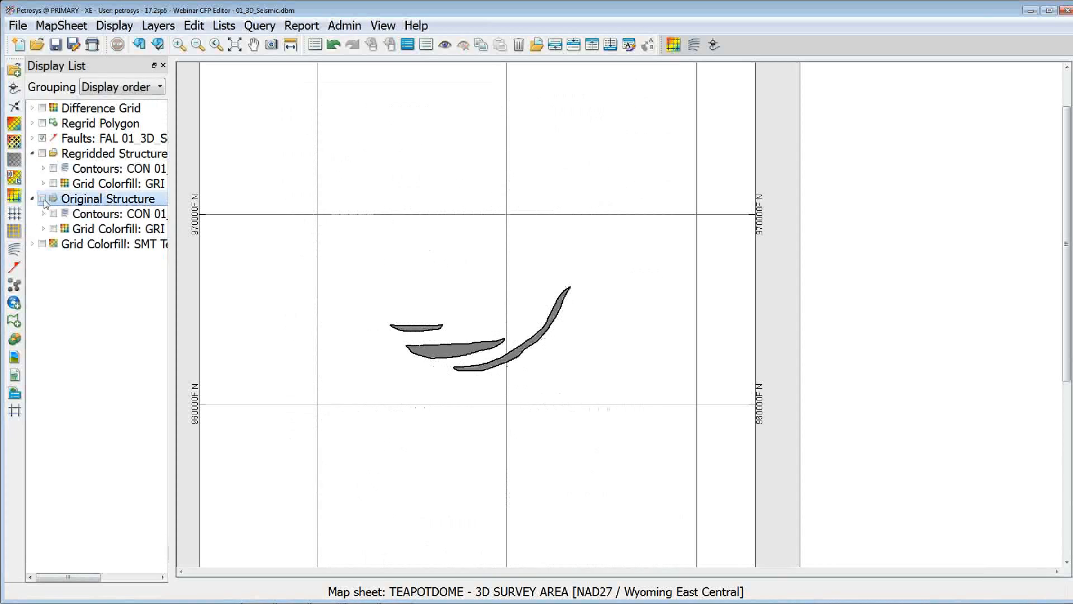
left_click(42, 153)
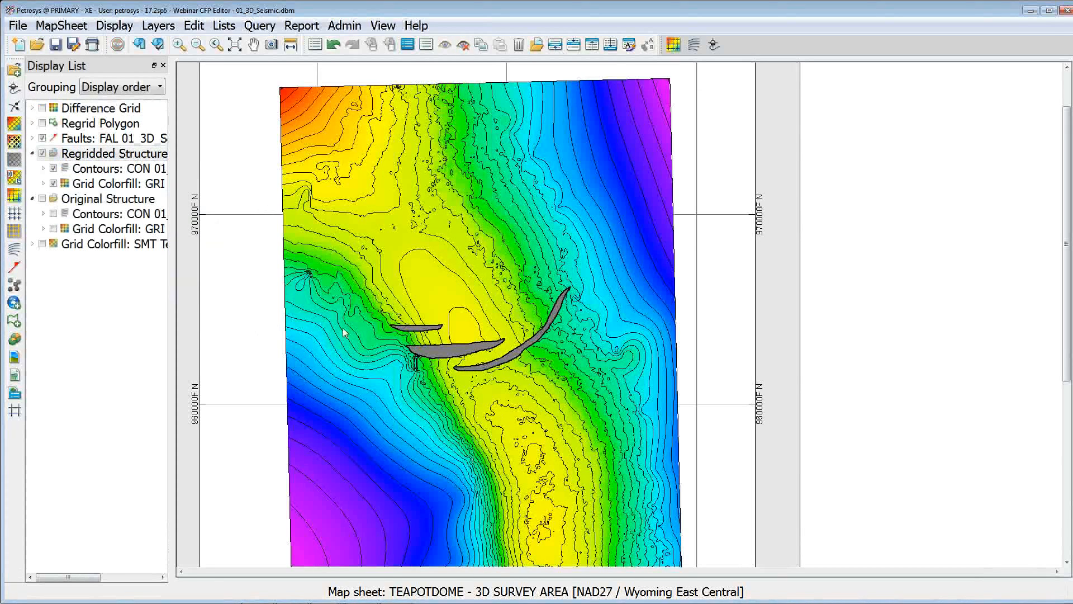
scroll(519, 375, "up", 1)
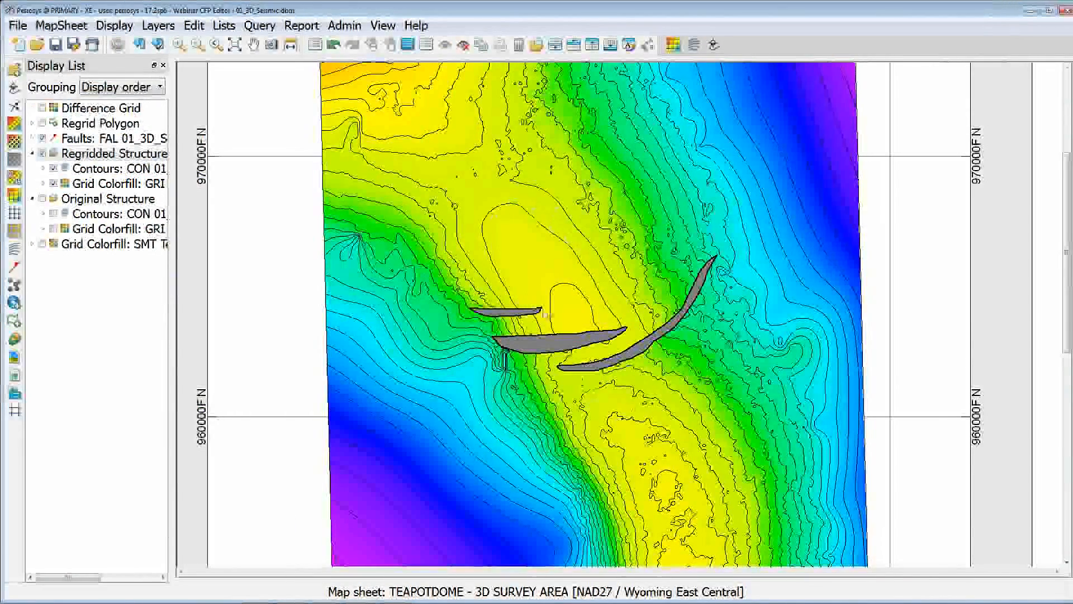
scroll(551, 313, "up", 1)
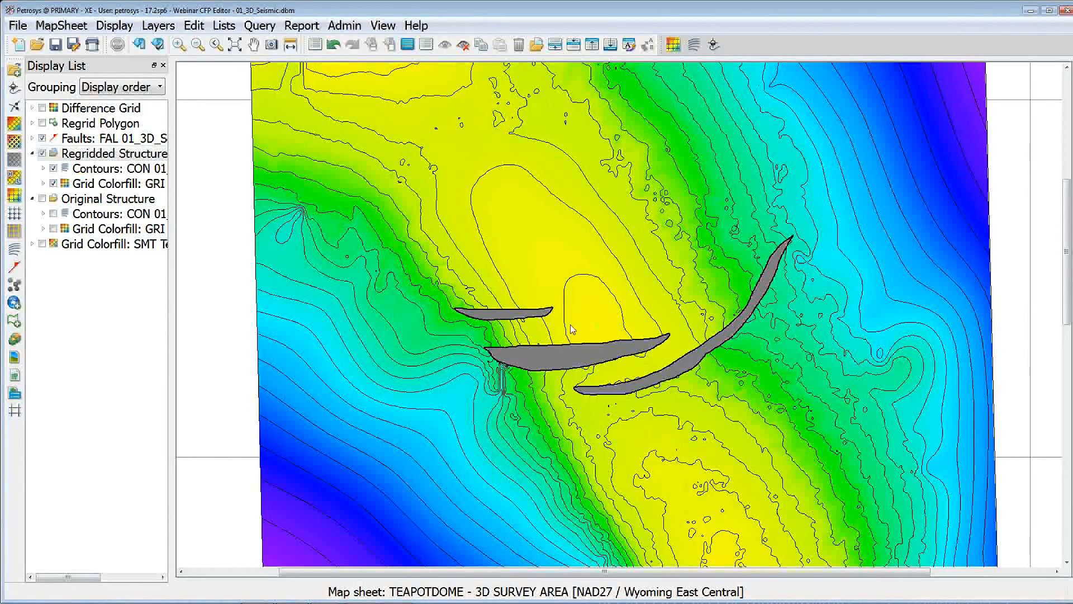
scroll(541, 327, "down", 1)
scroll(541, 331, "down", 2)
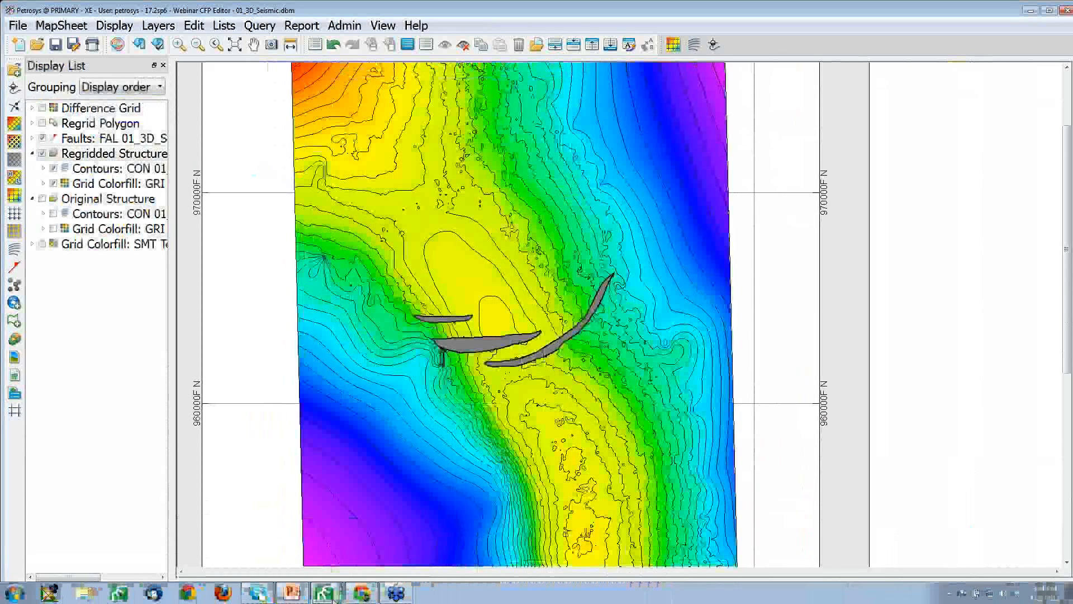
Check the grid arithmetic task's formula C=A-B in Surface Modeling and run the inactive task, overwriting 01_difference.gri
mouse_move(334, 598)
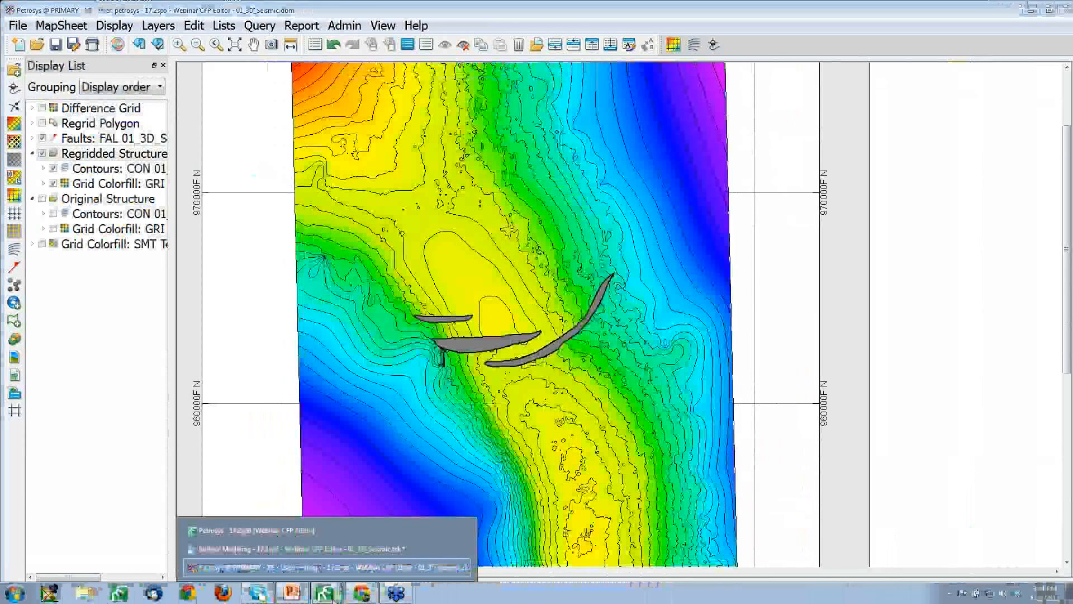
left_click(334, 556)
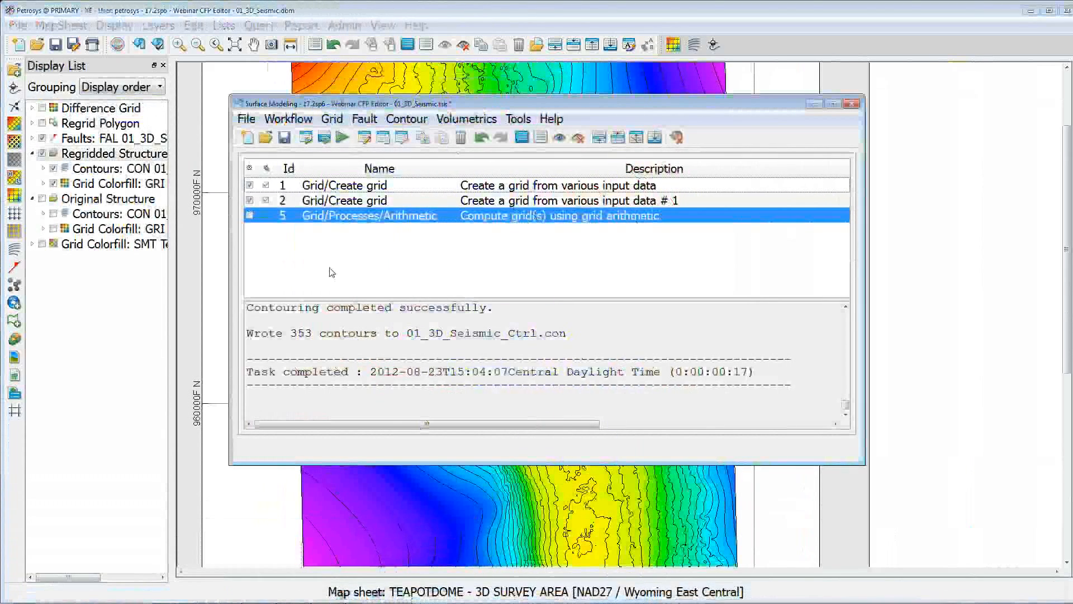
double_click(406, 218)
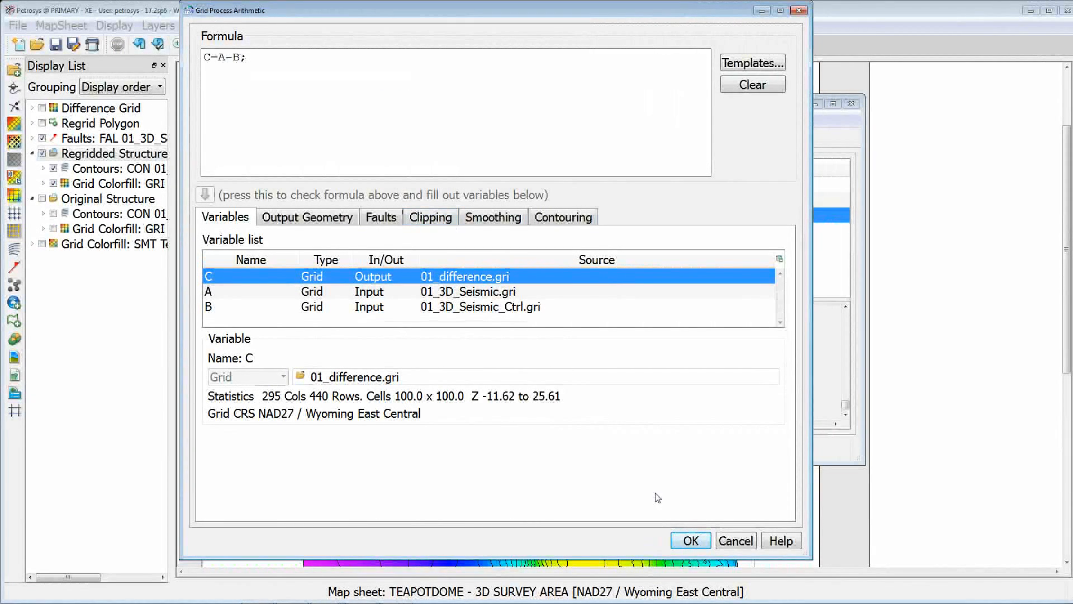
left_click(735, 542)
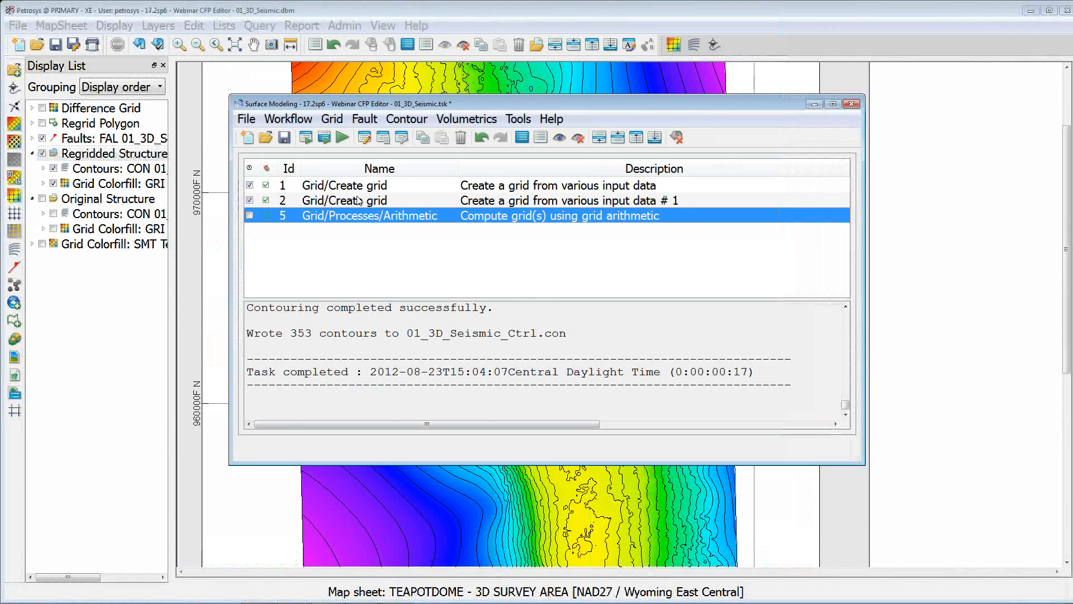
left_click(310, 142)
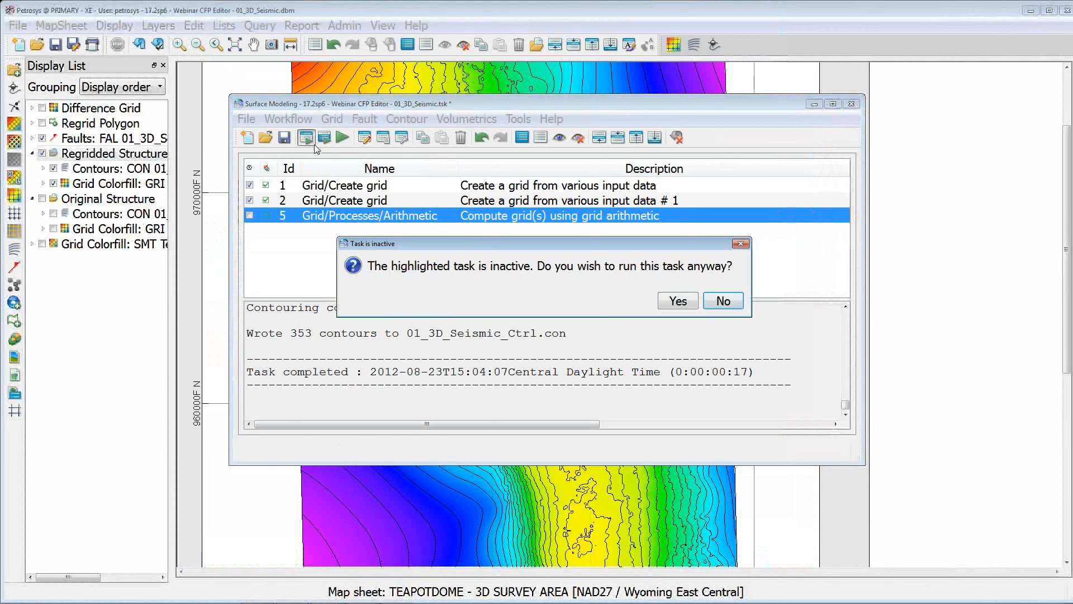
left_click(679, 301)
left_click(513, 396)
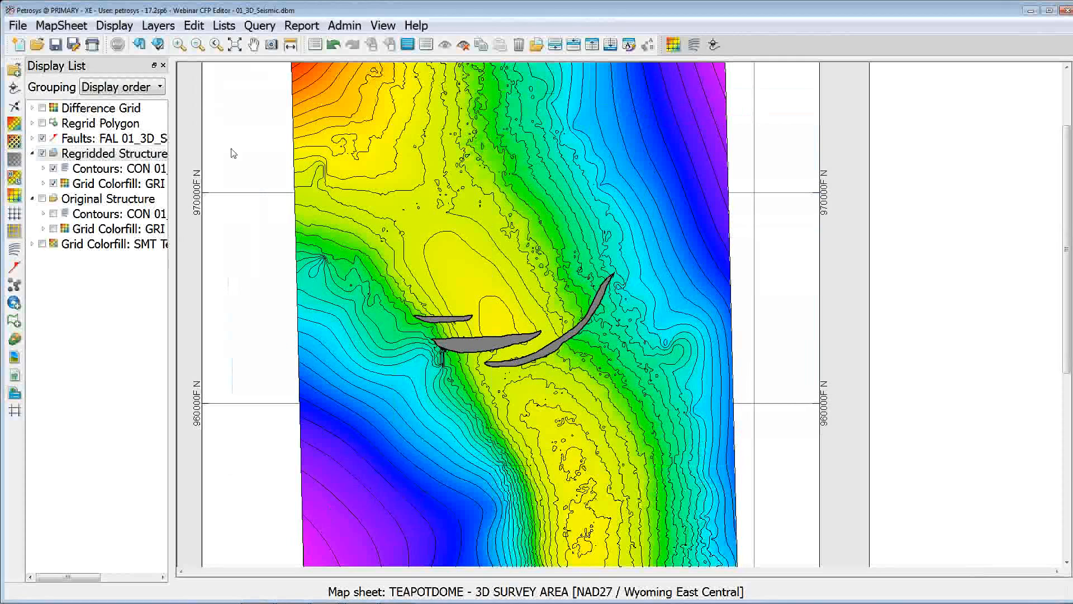
Display the Difference Grid to examine the regridded area around the faults, hide it again, and minimise the map window
left_click(42, 108)
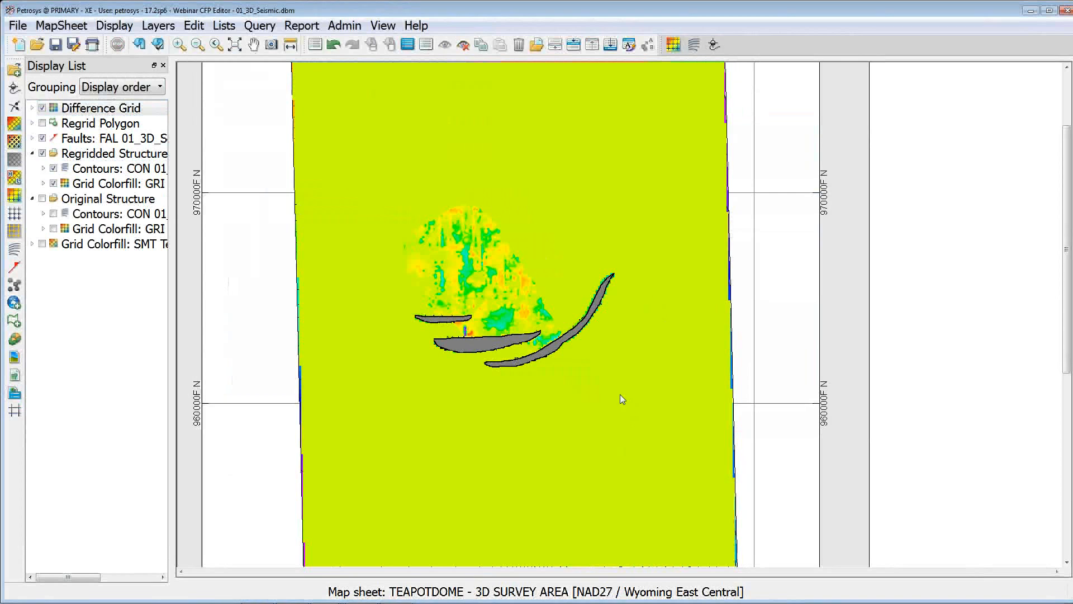
scroll(542, 337, "up", 3)
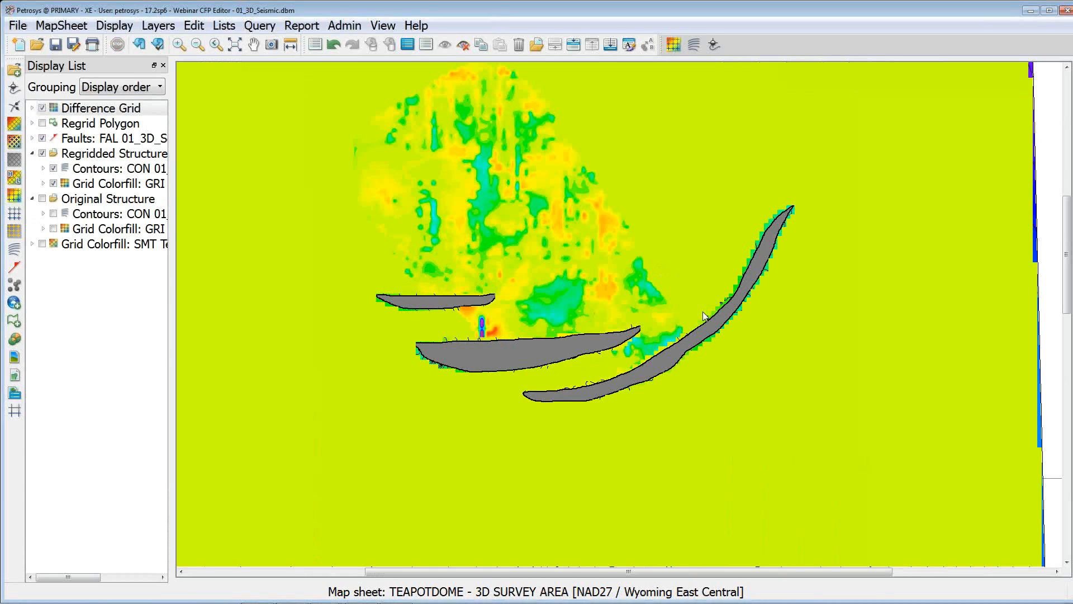
left_click(42, 108)
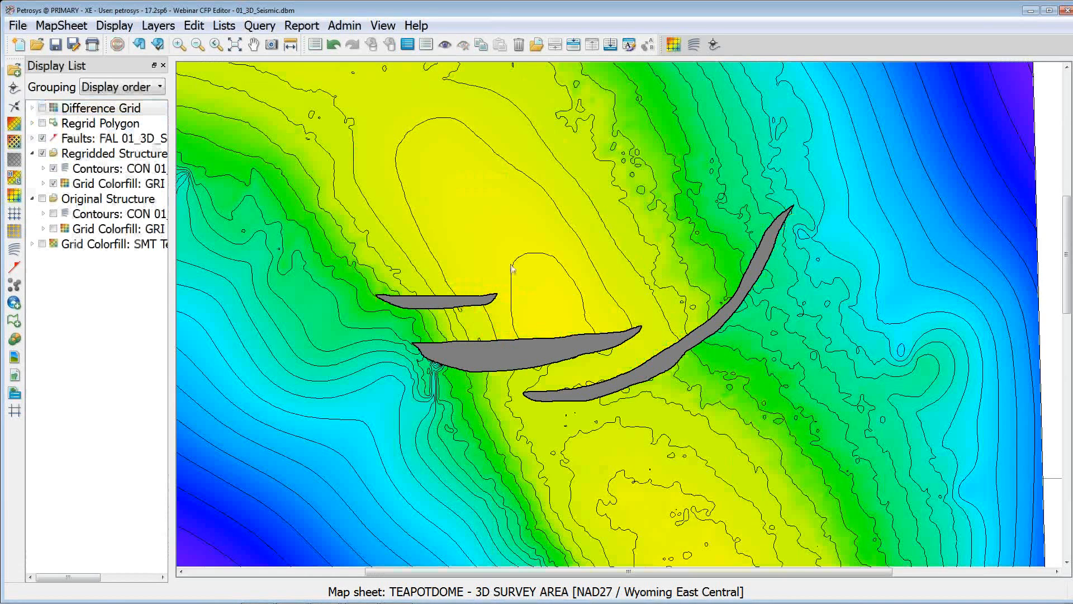
scroll(548, 286, "down", 3)
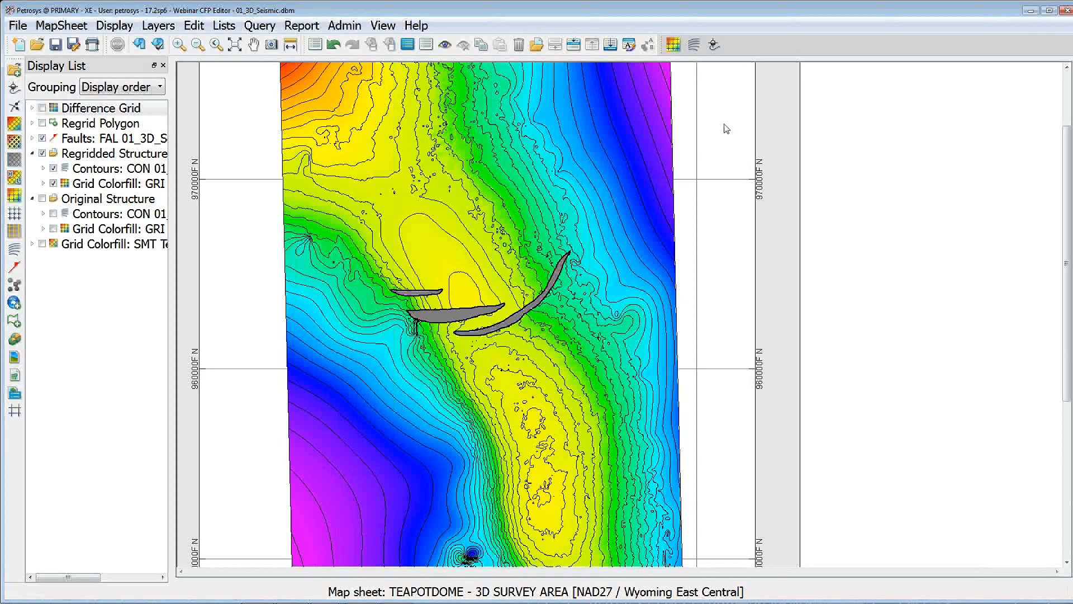
left_click(1029, 12)
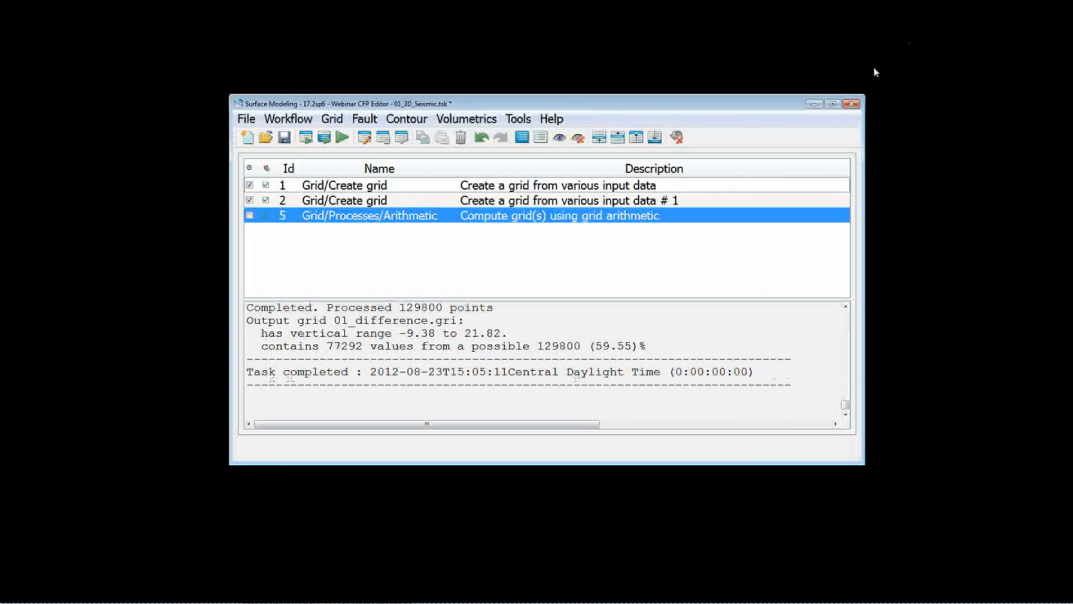